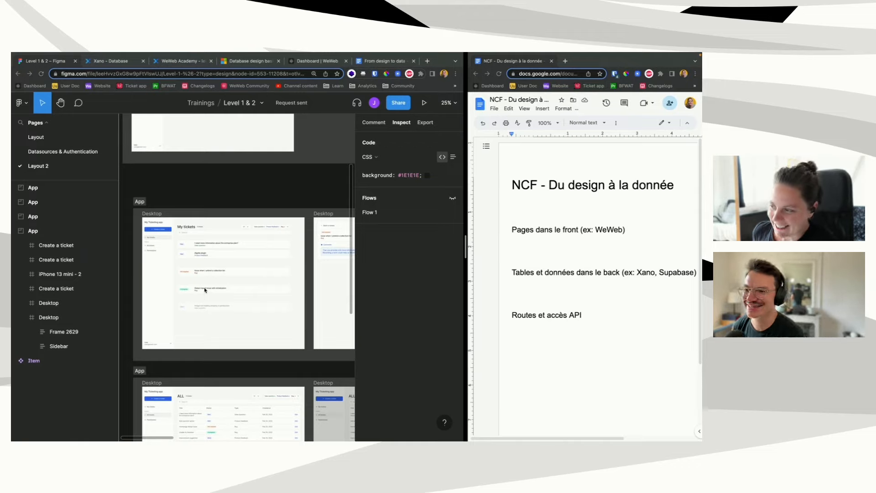
Step: Zoom and pan the Figma canvas until the My tickets Desktop frame is fully visible
scroll(204, 280, "up", 3)
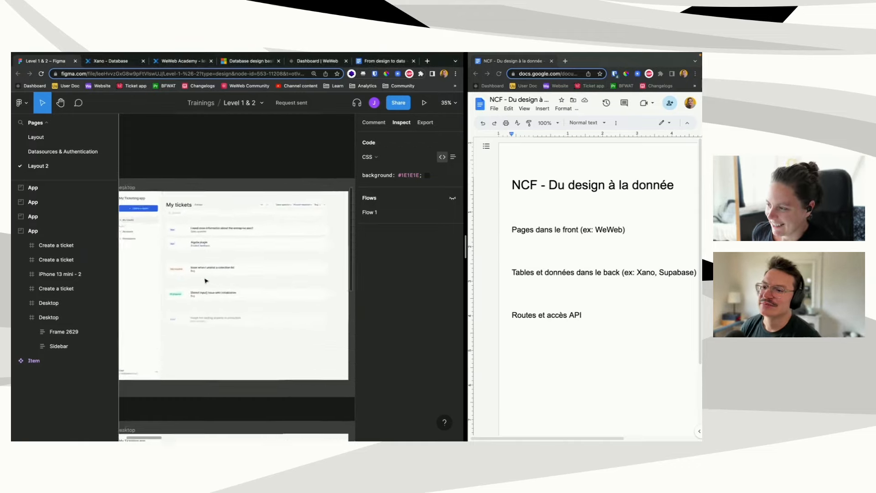
scroll(216, 302, "left", 3)
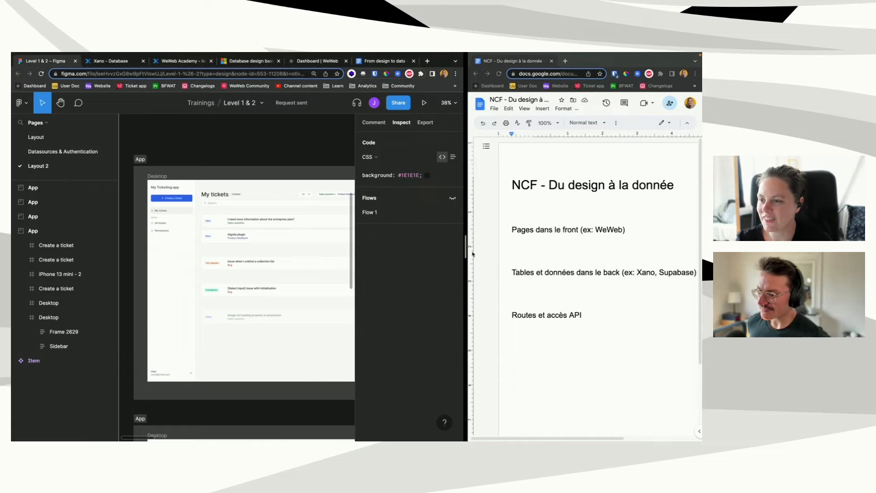
Step: Widen the Figma window beside the doc, scroll the canvas, and select the Figma file's web link
left_click_drag(465, 247, 520, 248)
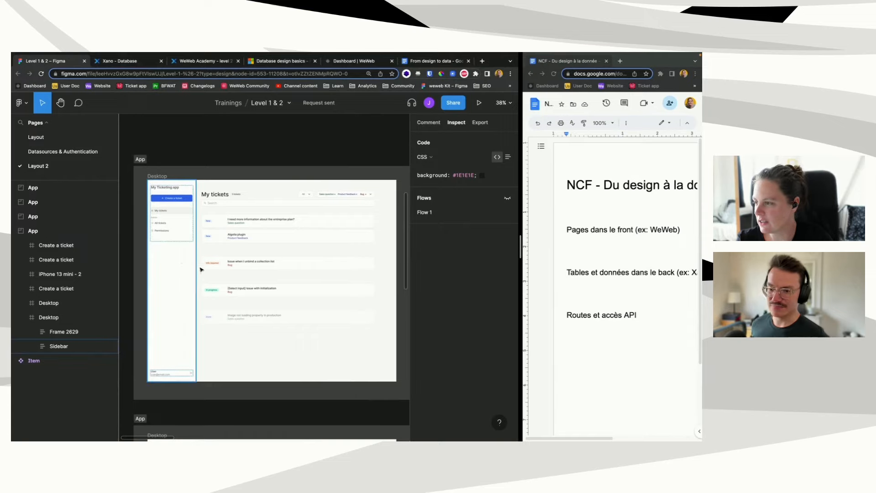
scroll(185, 242, "down", 2)
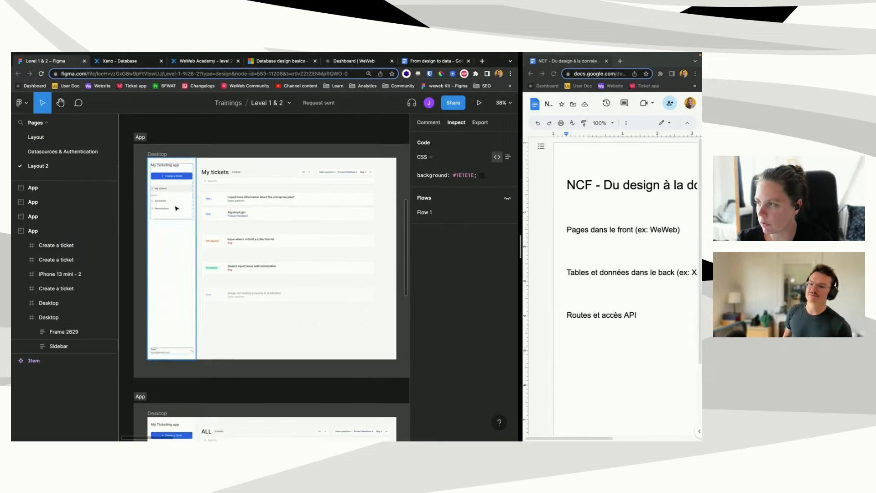
left_click(166, 73)
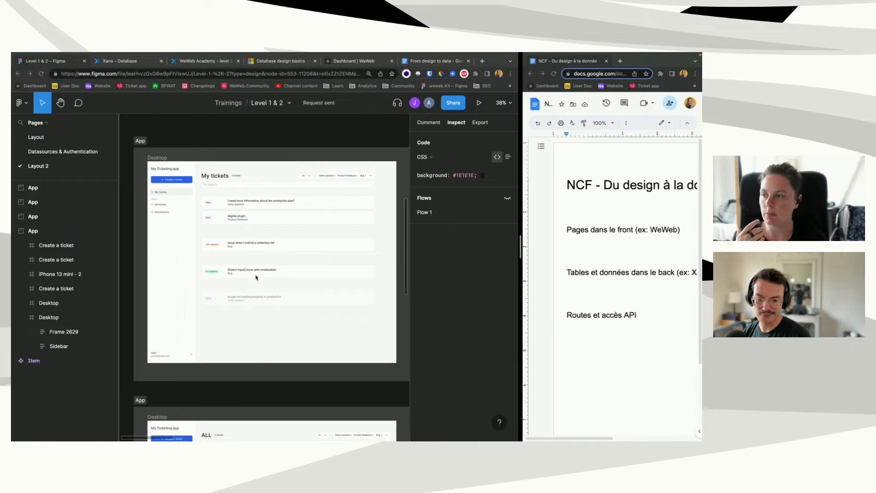
Step: Enlarge the Figma interface and return it to normal size
scroll(256, 277, "down", 5)
scroll(256, 277, "up", 5)
scroll(256, 278, "right", 1)
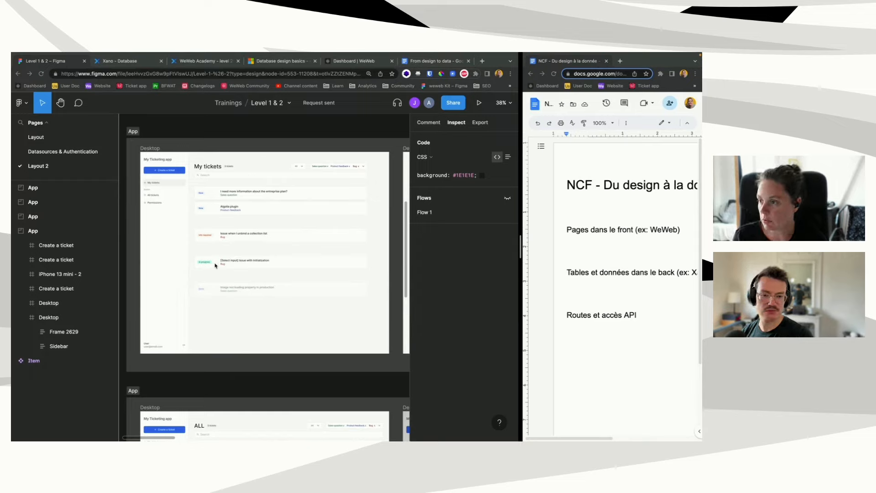
key("ctrl+plus")
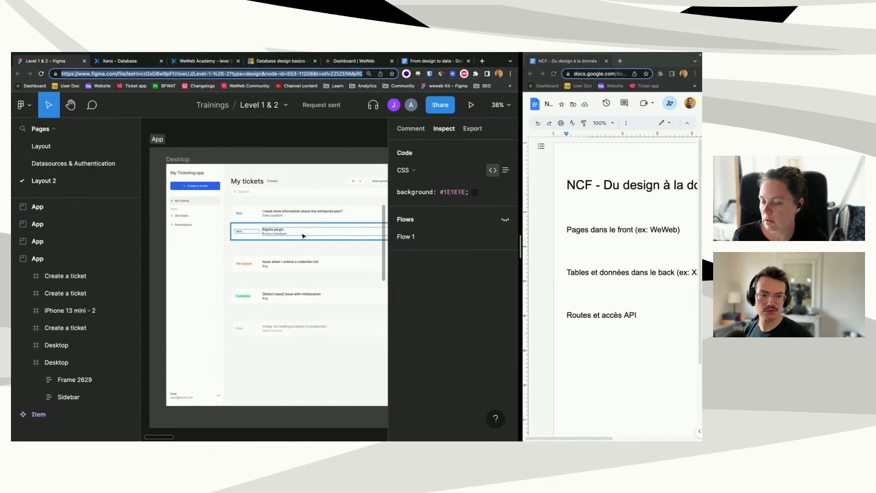
key("ctrl+minus")
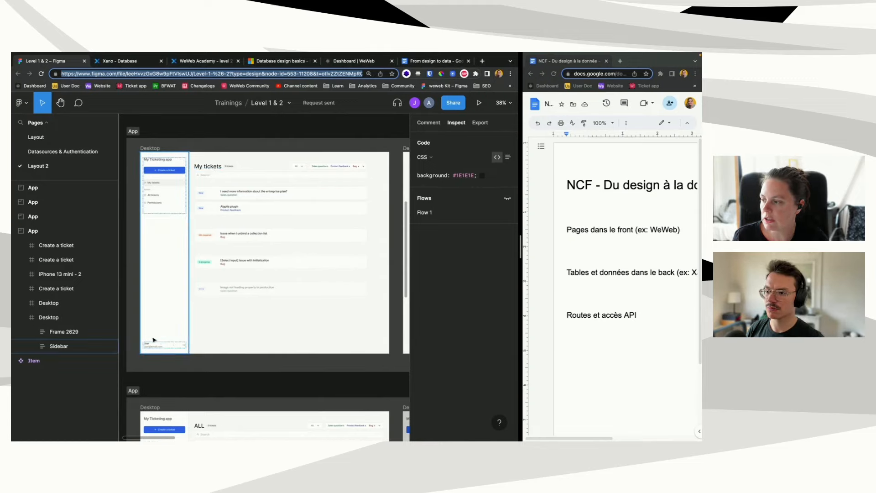
Step: Pan across the ticket detail, Create a ticket and ALL tickets frames, ending on the tickets table
scroll(288, 297, "right", 10)
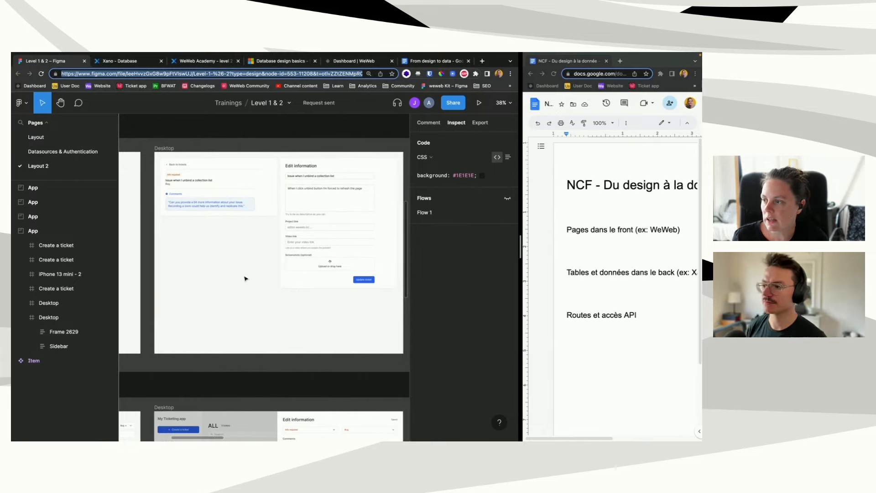
scroll(245, 278, "right", 10)
scroll(245, 279, "right", 2)
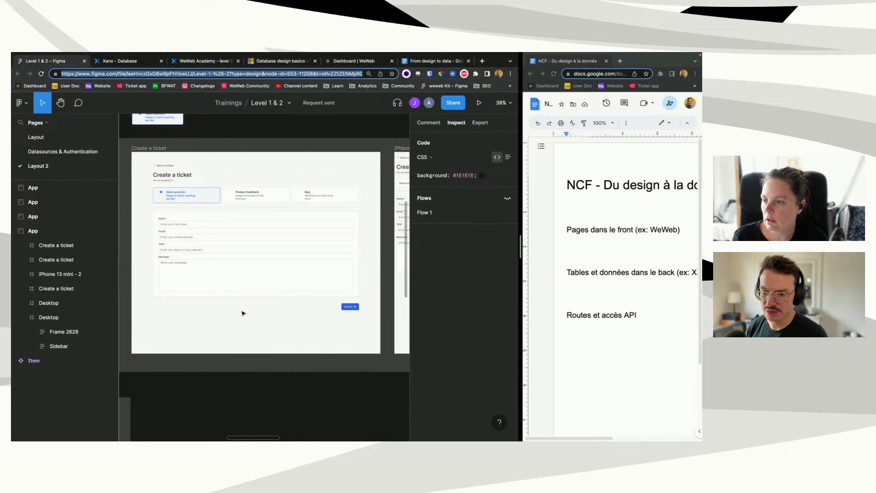
scroll(242, 312, "right", 8)
scroll(243, 312, "right", 15)
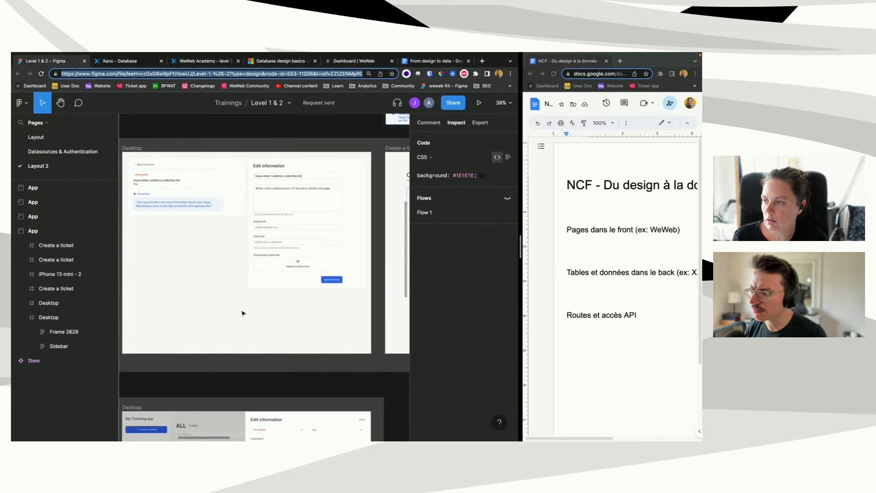
scroll(243, 313, "left", 6)
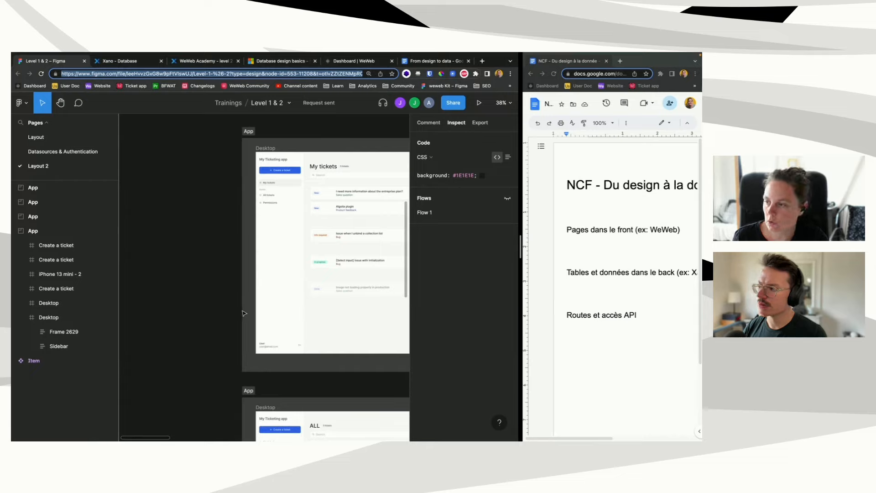
scroll(293, 313, "right", 4)
scroll(293, 311, "down", 5)
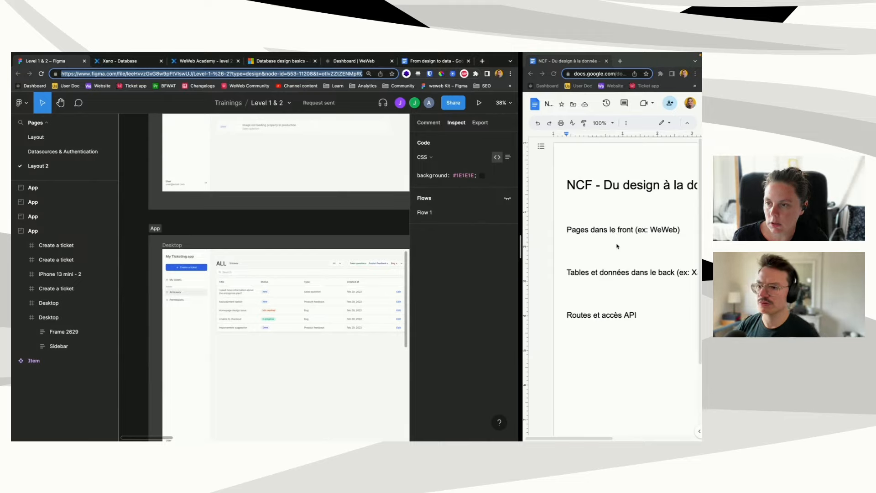
scroll(216, 315, "down", 2)
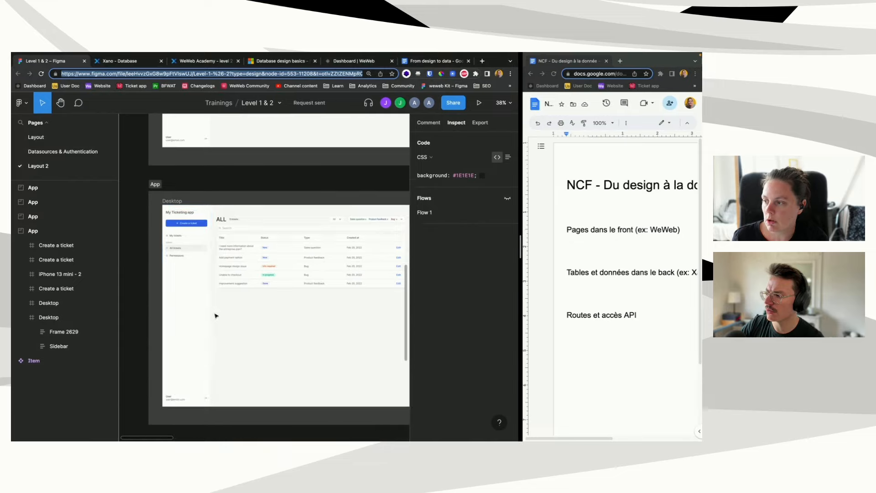
left_click(237, 297)
scroll(238, 297, "up", 3)
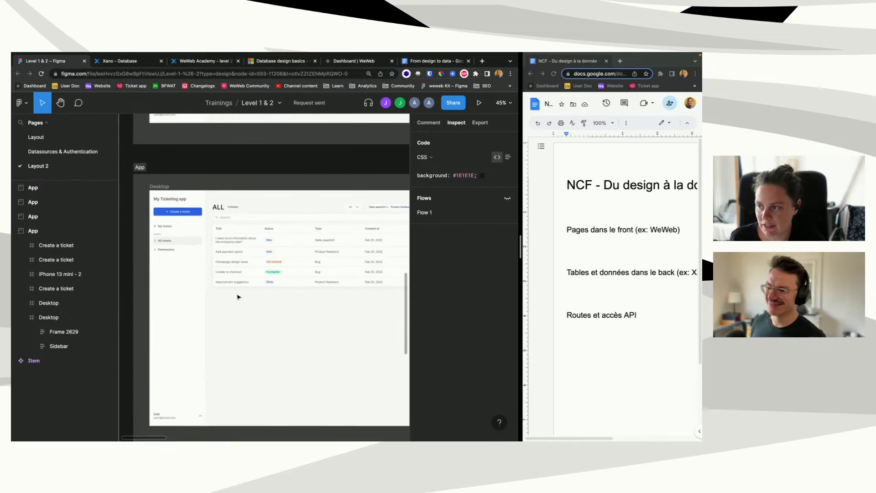
scroll(238, 297, "up", 2)
scroll(237, 297, "up", 5)
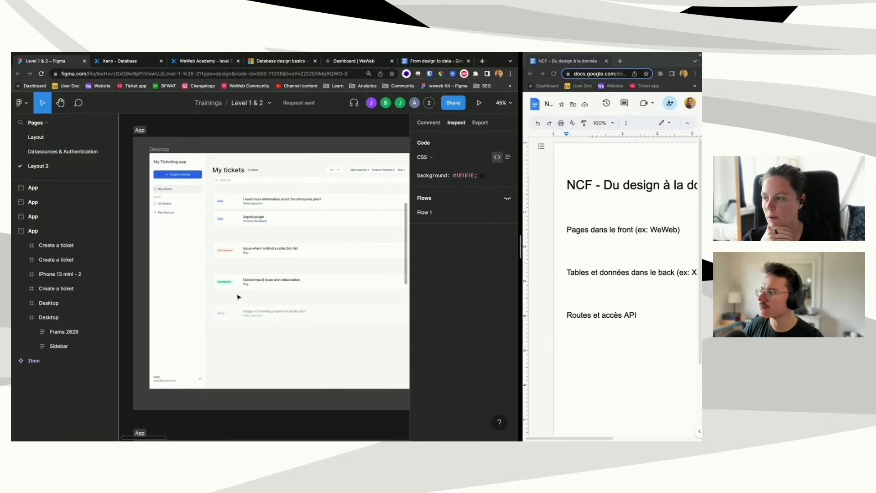
Step: Scroll back to the My tickets Desktop frame and widen the doc so headings show in full
scroll(244, 293, "up", 2)
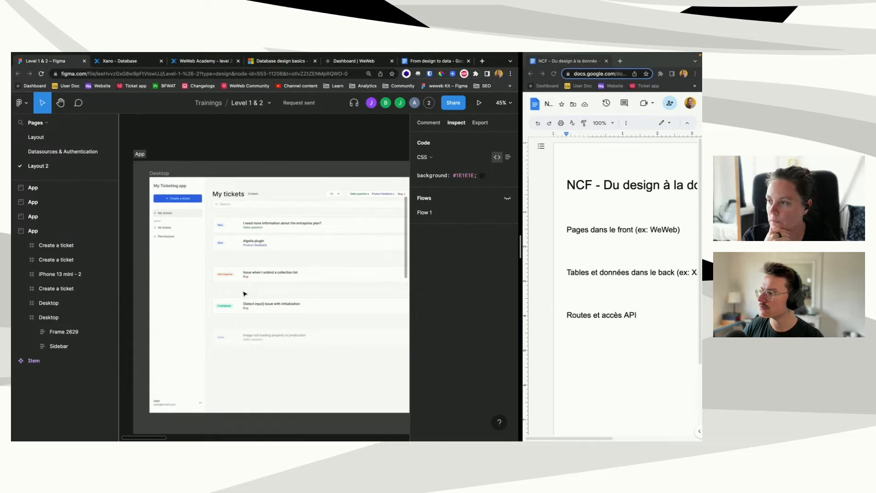
scroll(244, 293, "down", 1)
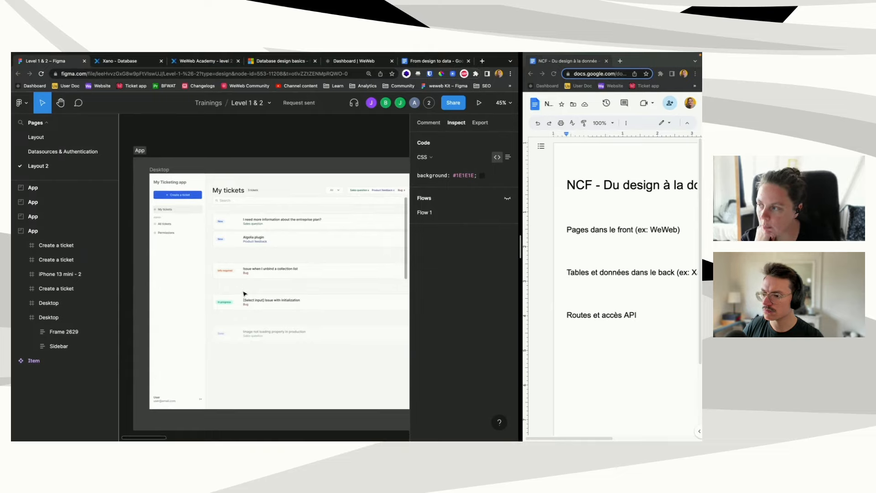
scroll(244, 294, "down", 1)
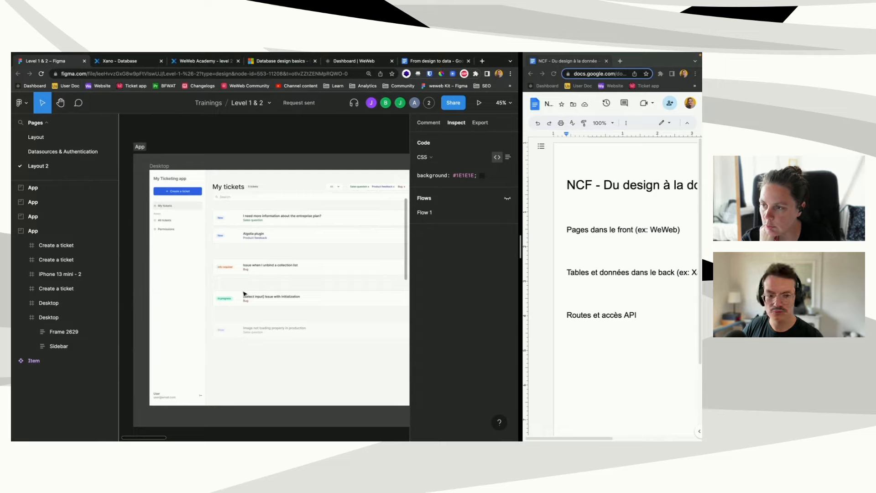
scroll(244, 293, "right", 2)
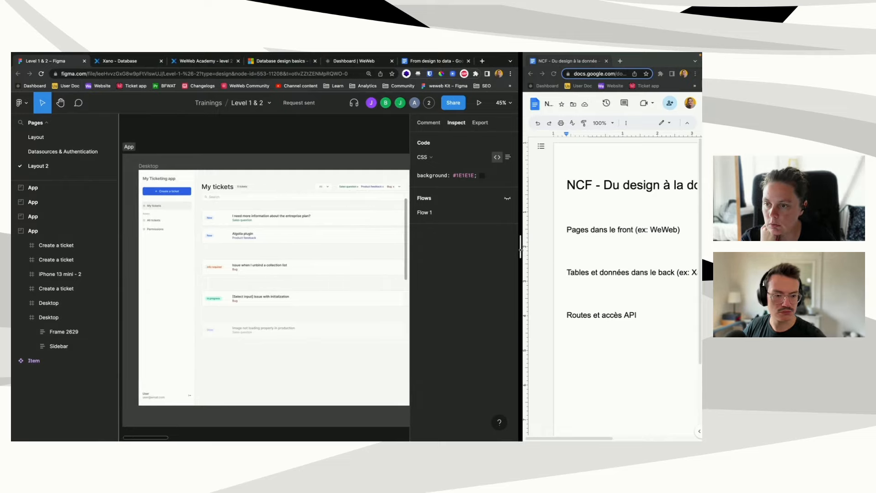
left_click_drag(519, 249, 479, 249)
Step: Place the insertion point on the empty doc line, then in the 'Routes et accès API' section
left_click(599, 247)
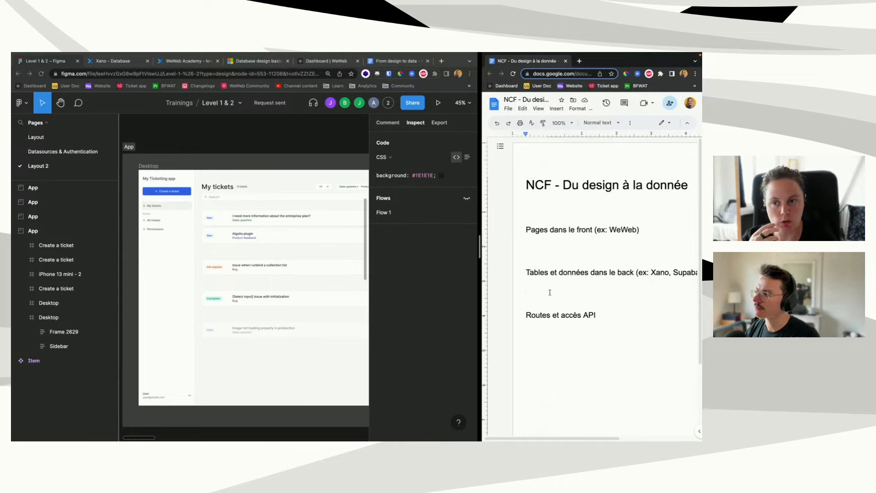
left_click(550, 311)
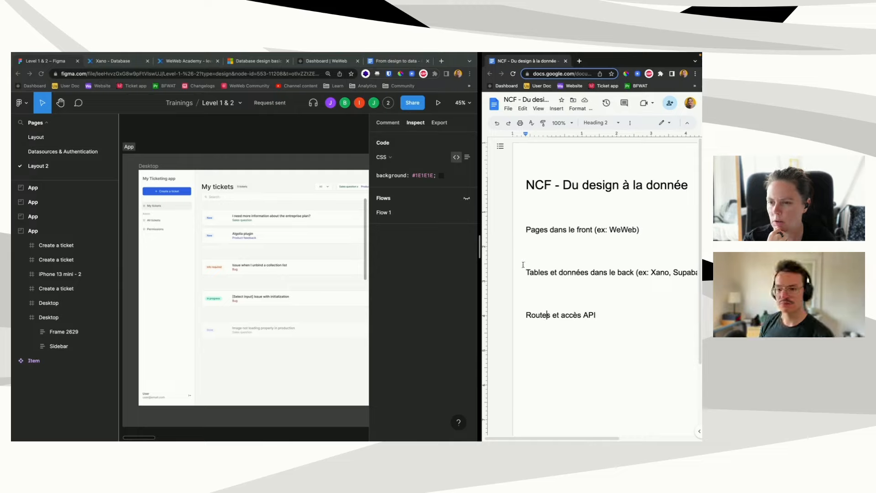
Step: Start a dash list under 'Pages dans le front (ex: WeWeb)' and move its indent further left
left_click(530, 240)
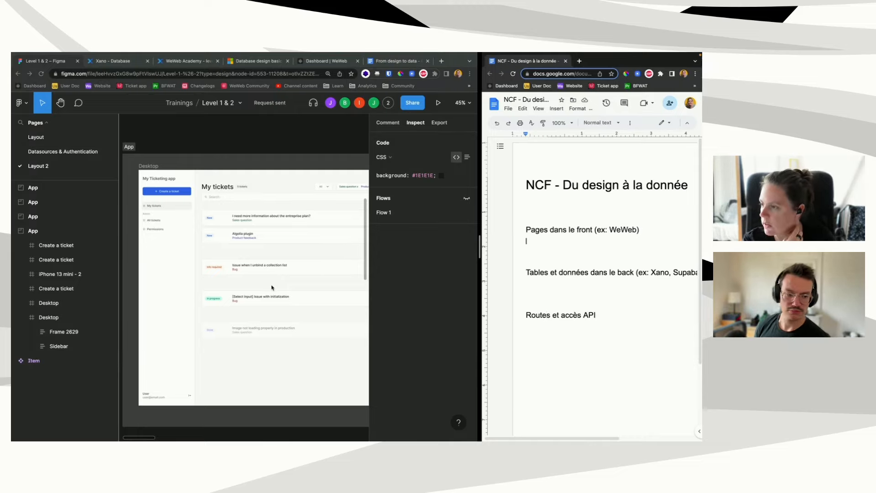
scroll(262, 296, "right", 1)
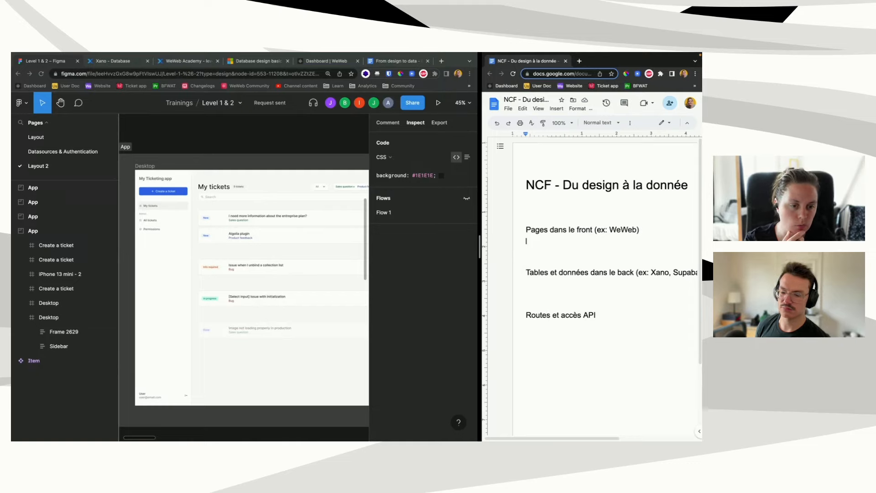
scroll(642, 411, "down", 2)
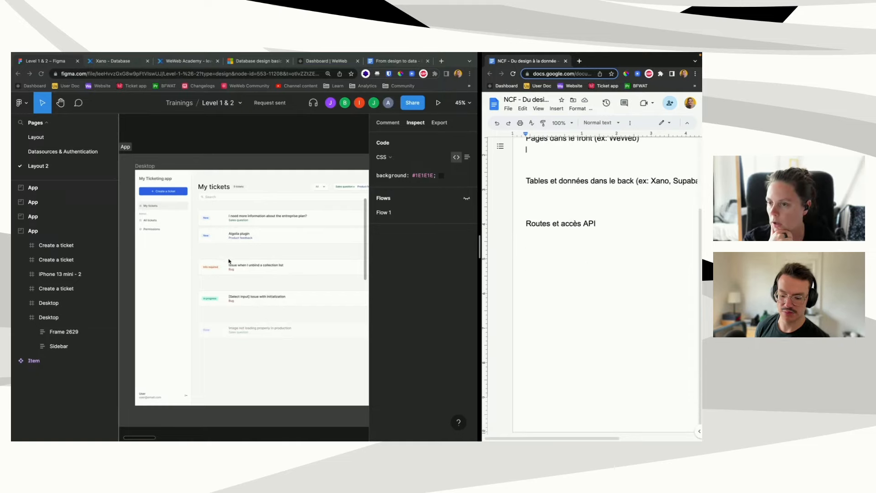
scroll(229, 261, "up", 1)
scroll(622, 278, "up", 2)
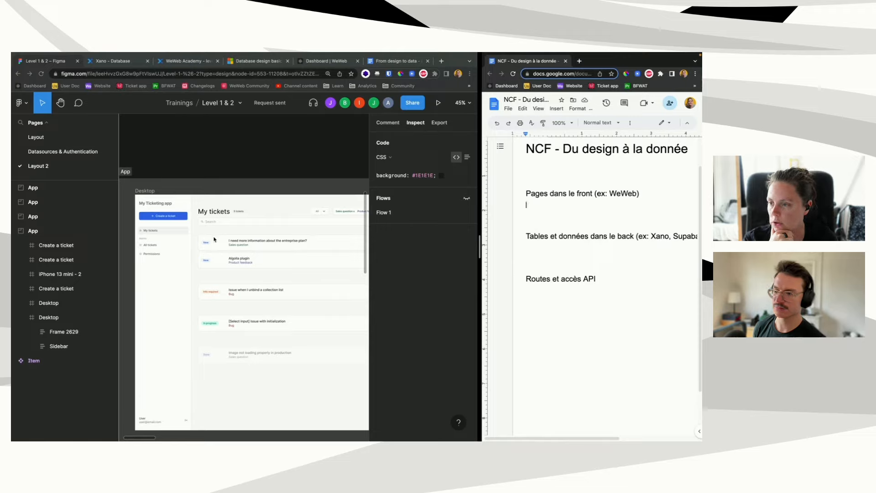
left_click(565, 203)
type("-")
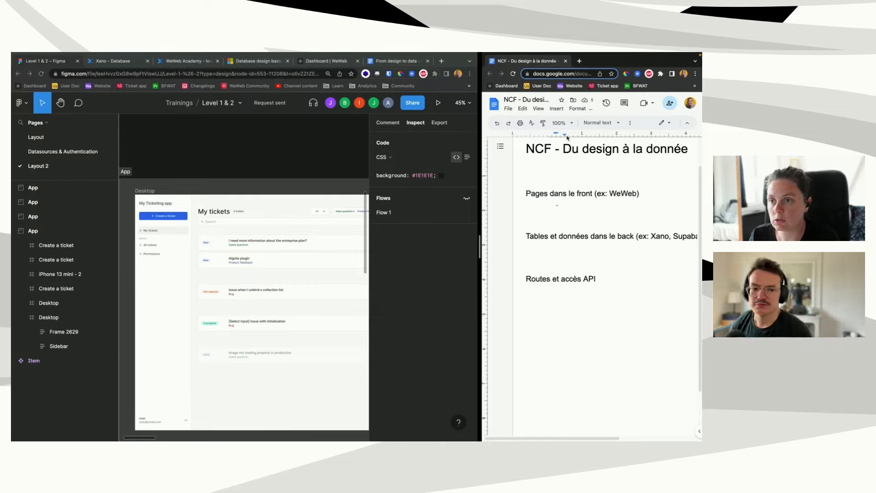
left_click_drag(567, 137, 530, 137)
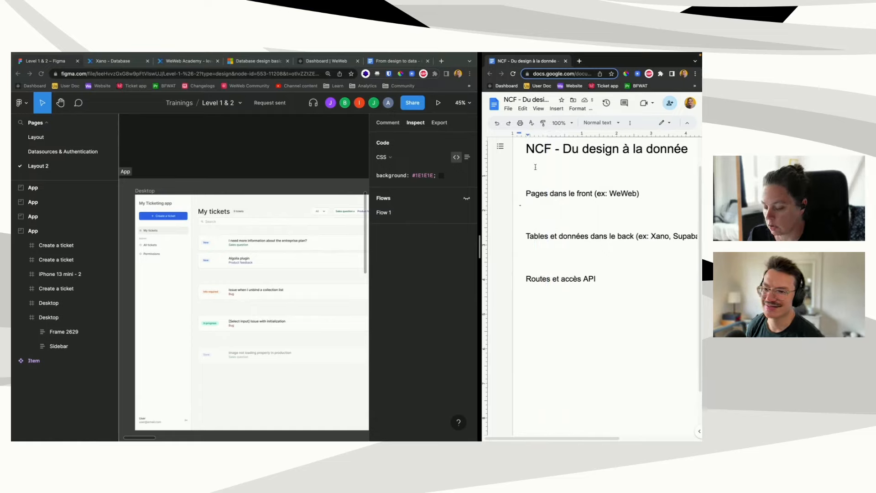
Step: List 'My tickets (utilisateur peut consulter ses tickets)', 'Update ticket' and 'Create ticket' as page bullets
type("My tickets")
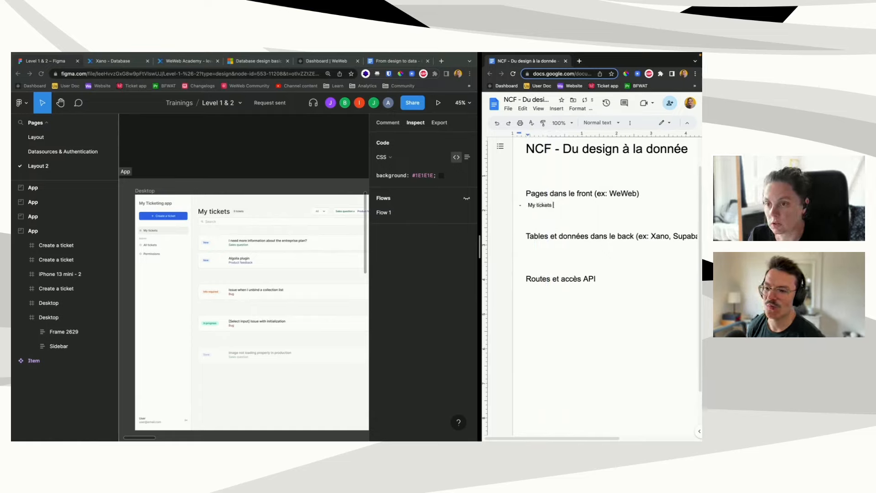
key("Return")
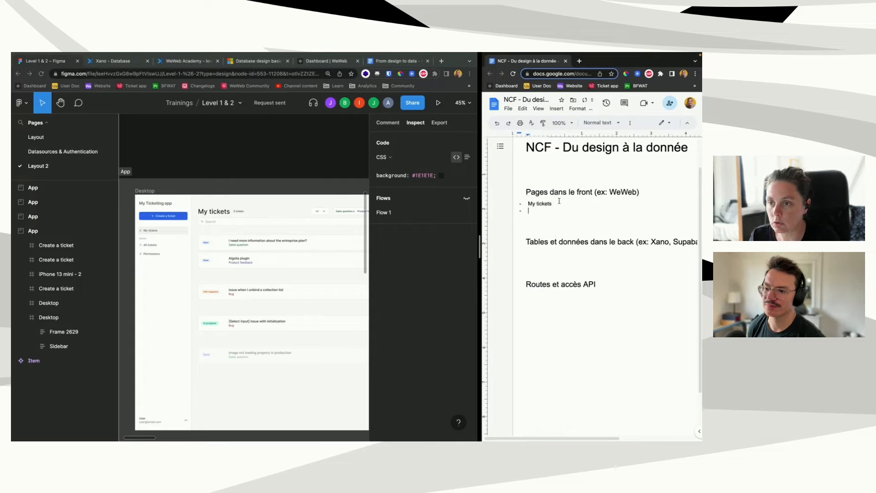
type("(")
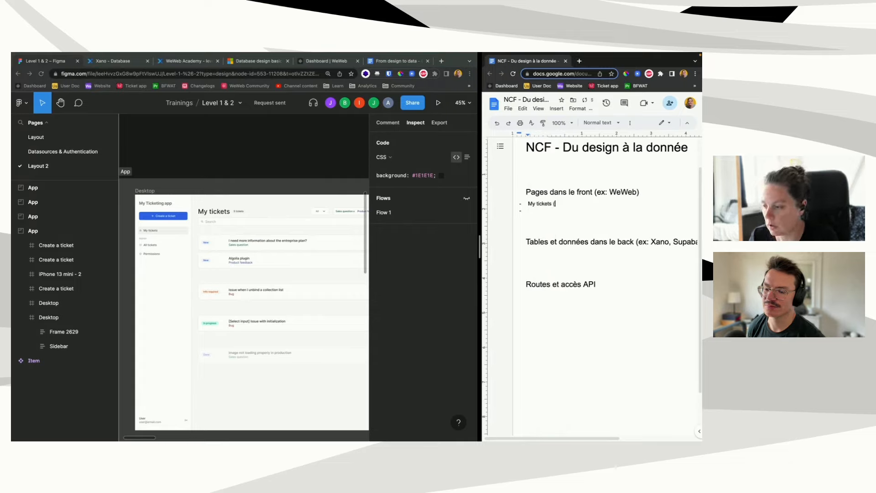
type("utilisateu")
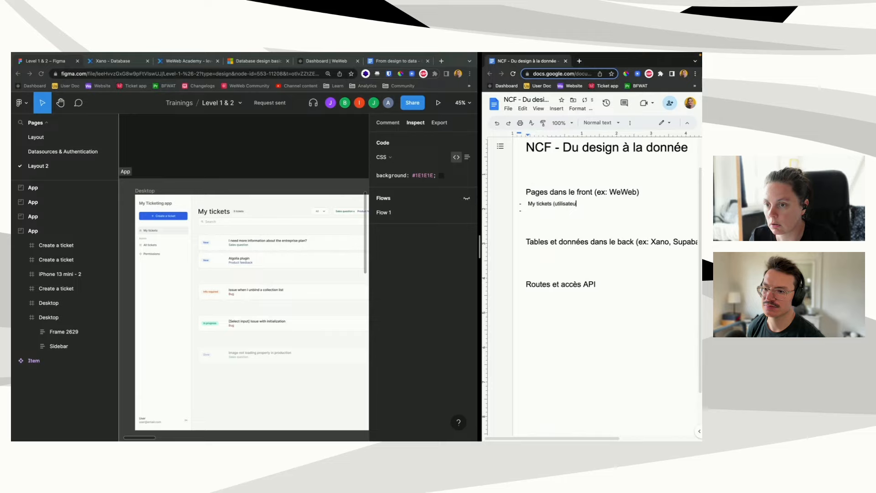
type("r peut consult")
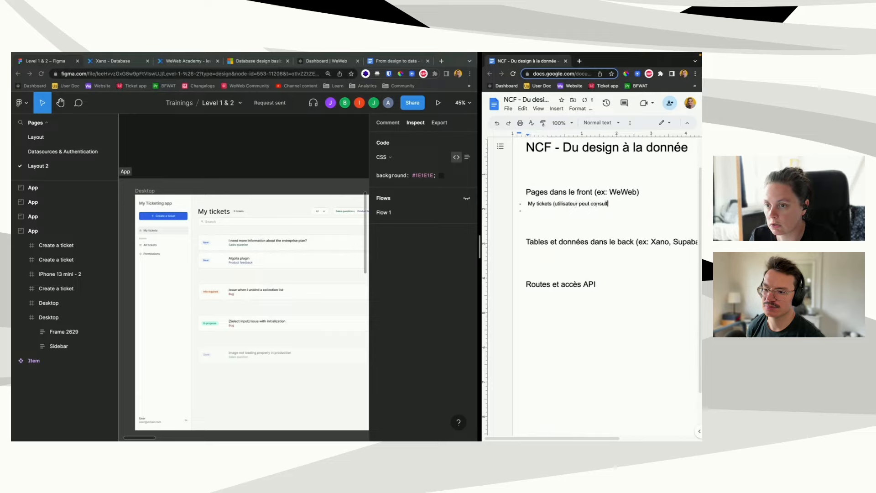
type("er ses tickets")
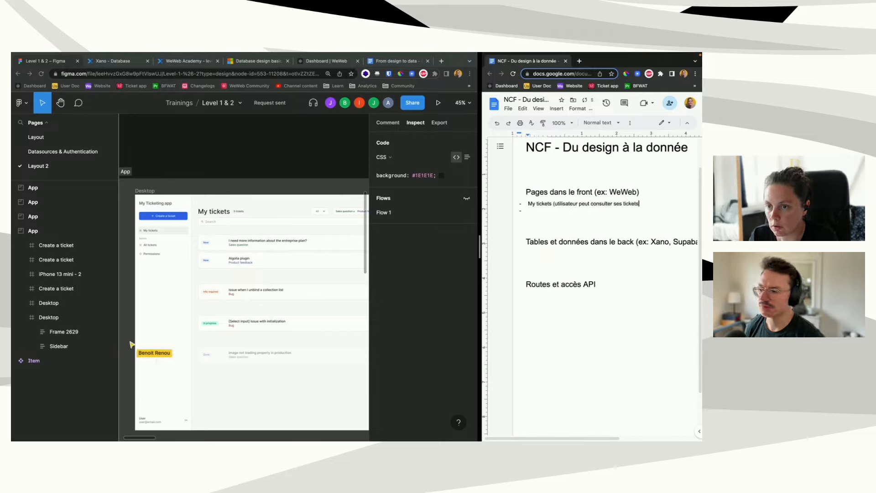
type(")")
scroll(286, 312, "right", 1)
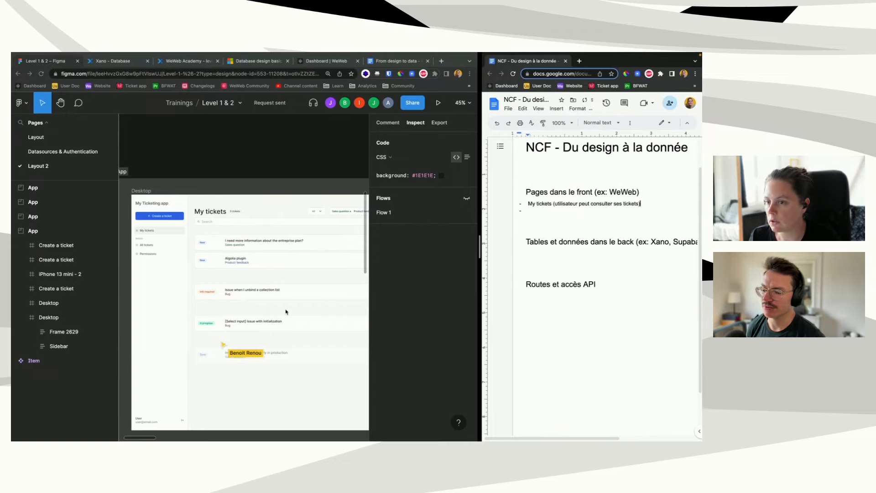
scroll(285, 313, "right", 10)
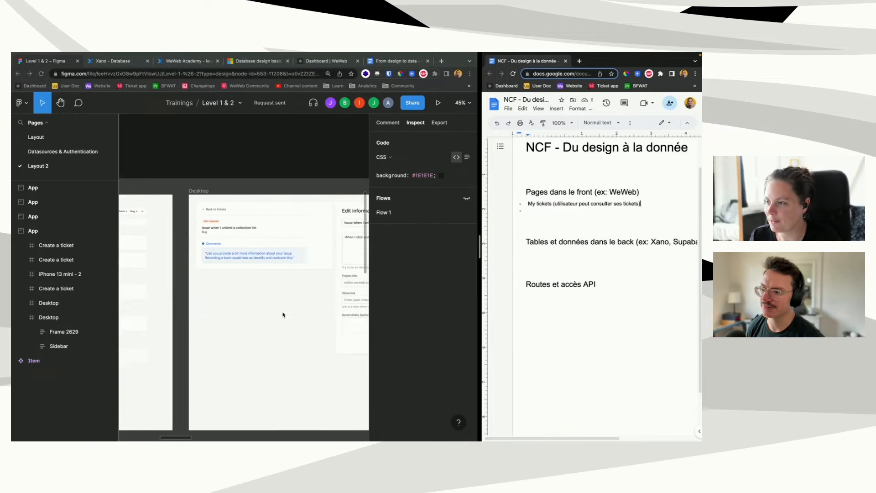
scroll(282, 314, "right", 5)
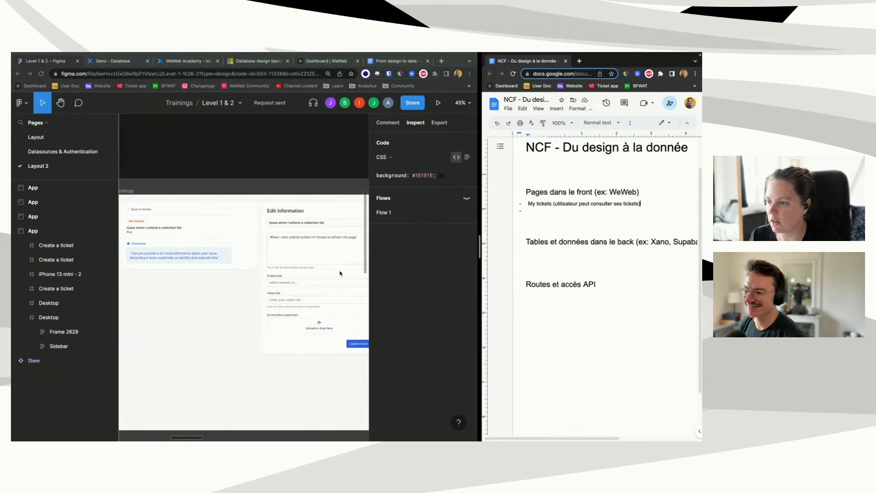
type("Update ticket")
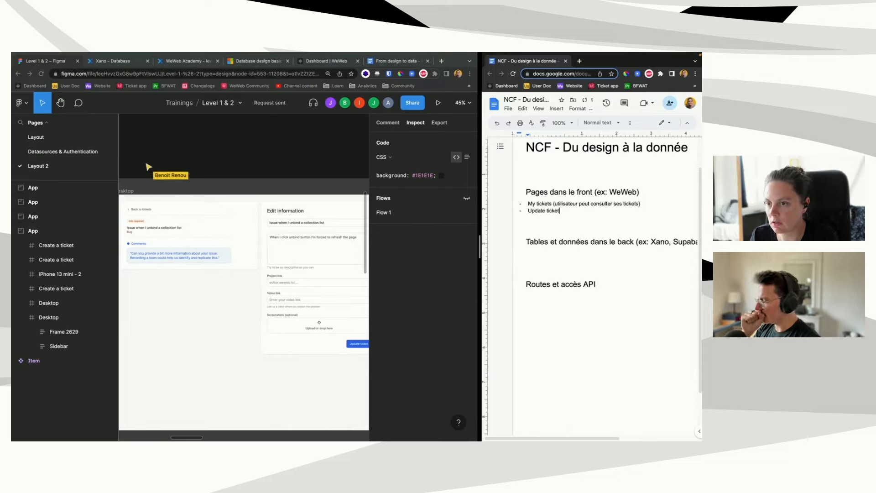
key("Return")
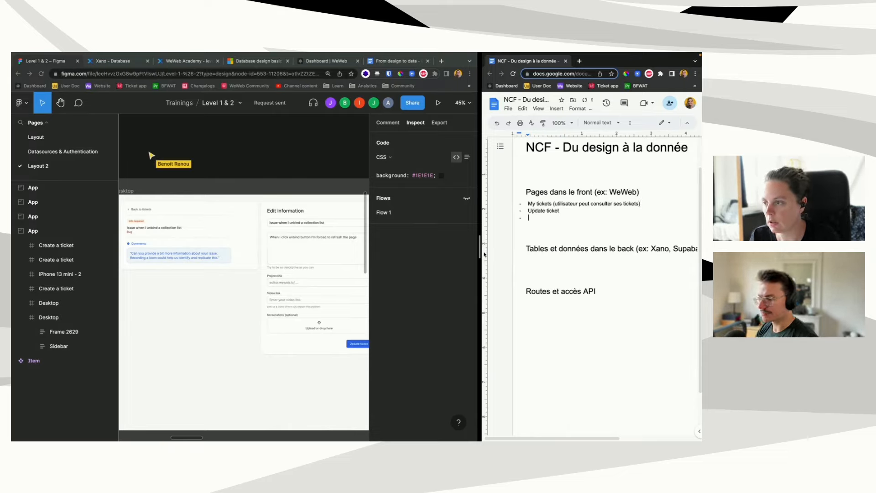
scroll(333, 300, "right", 5)
scroll(333, 300, "right", 3)
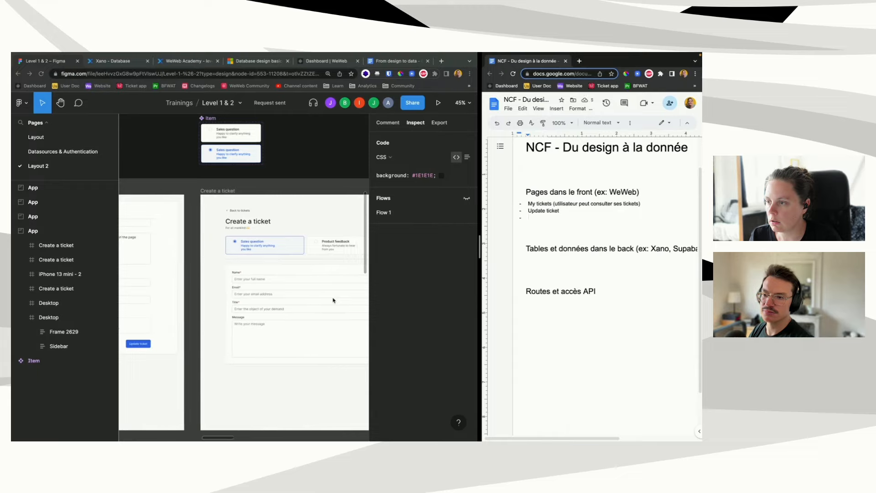
type("Create ticket")
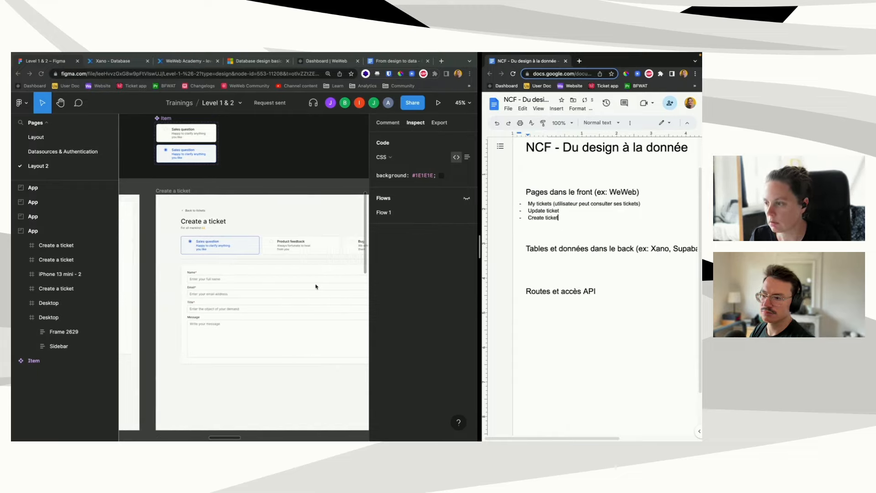
Step: Pan across the Create a ticket form frames and down to the ALL tickets Desktop screen
scroll(316, 286, "right", 6)
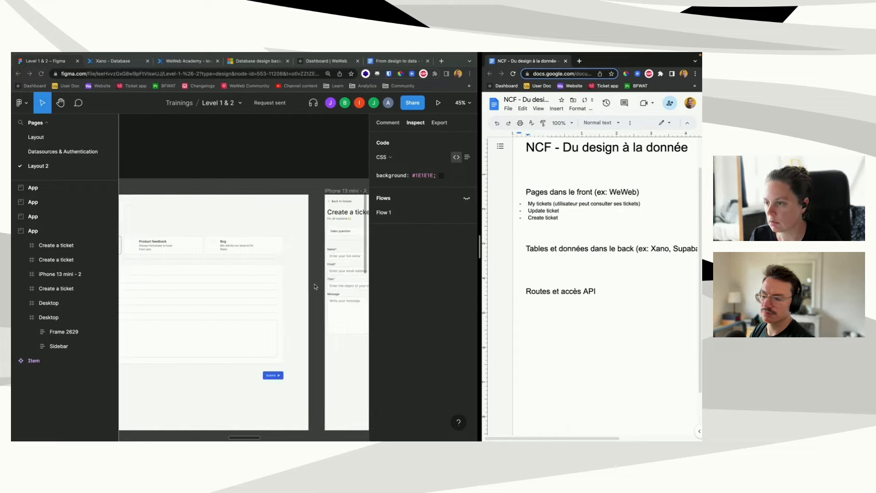
scroll(314, 286, "right", 6)
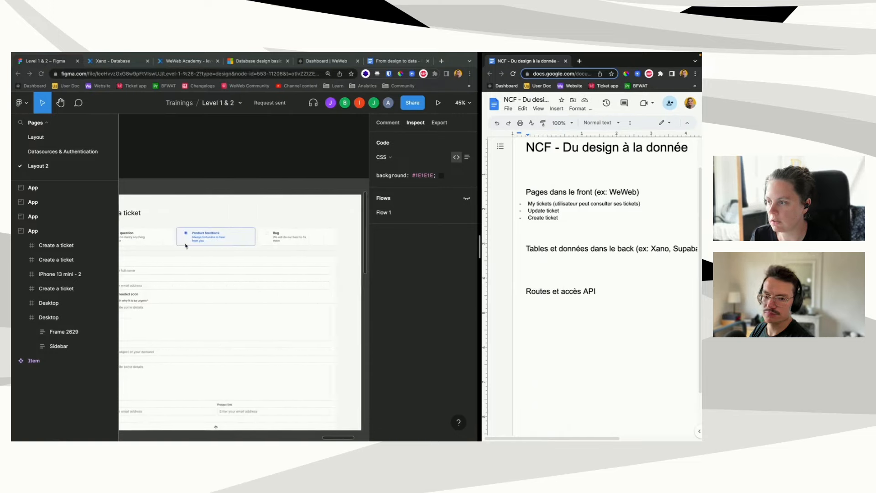
scroll(153, 240, "left", 5)
scroll(255, 301, "right", 10)
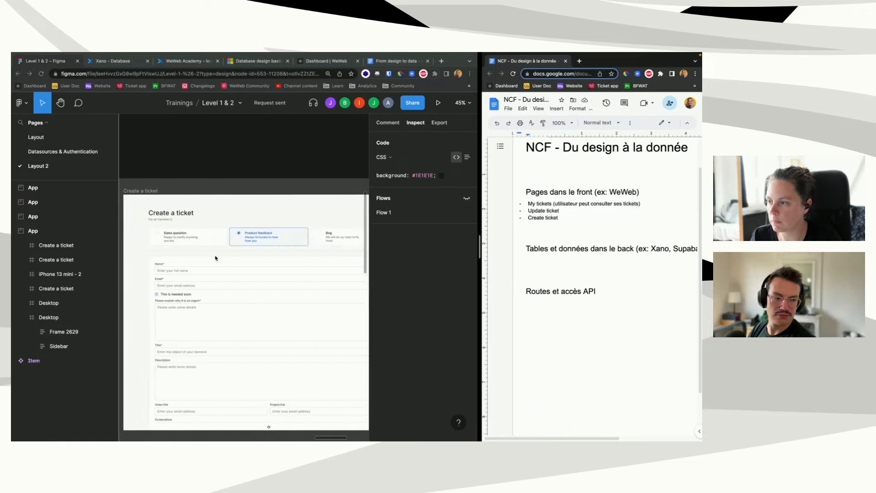
scroll(216, 258, "left", 5)
scroll(216, 258, "right", 2)
scroll(216, 258, "left", 3)
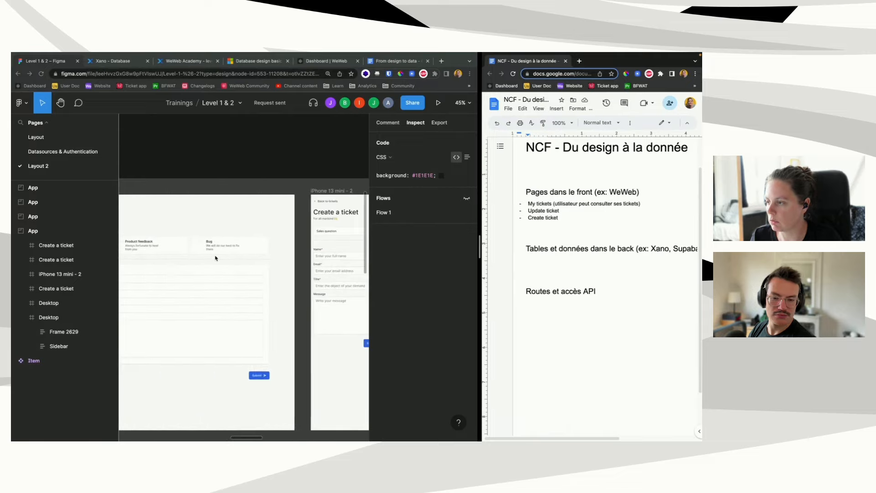
scroll(216, 258, "right", 2)
scroll(216, 258, "left", 8)
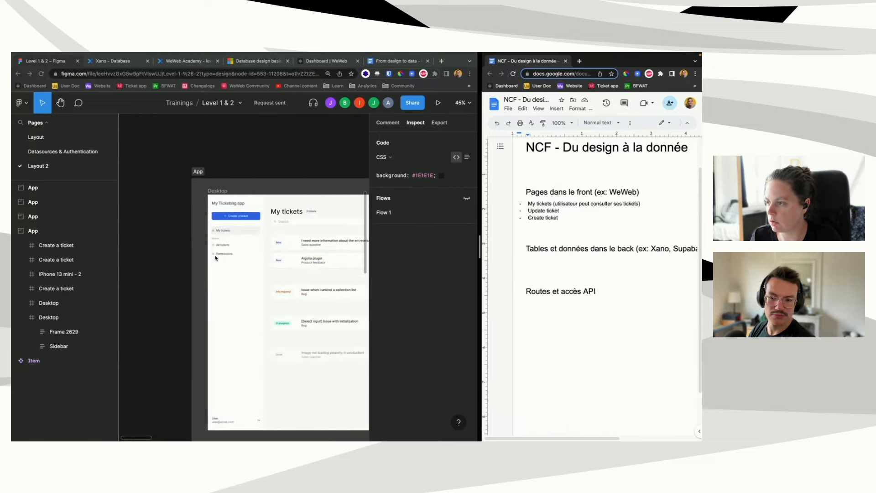
scroll(216, 258, "down", 10)
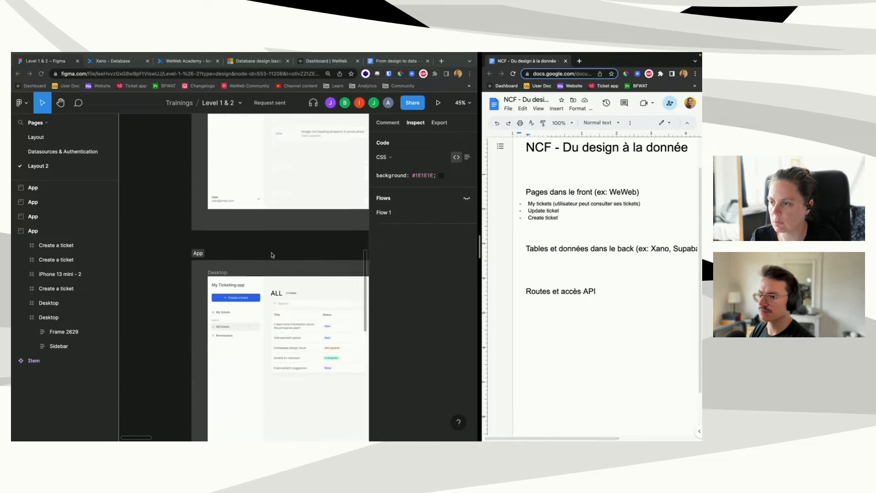
scroll(272, 255, "down", 3)
scroll(271, 254, "right", 8)
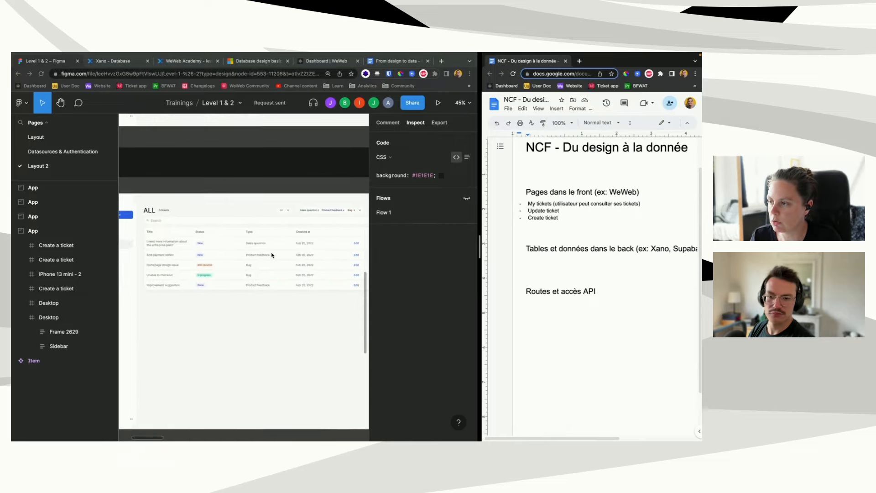
scroll(272, 254, "left", 3)
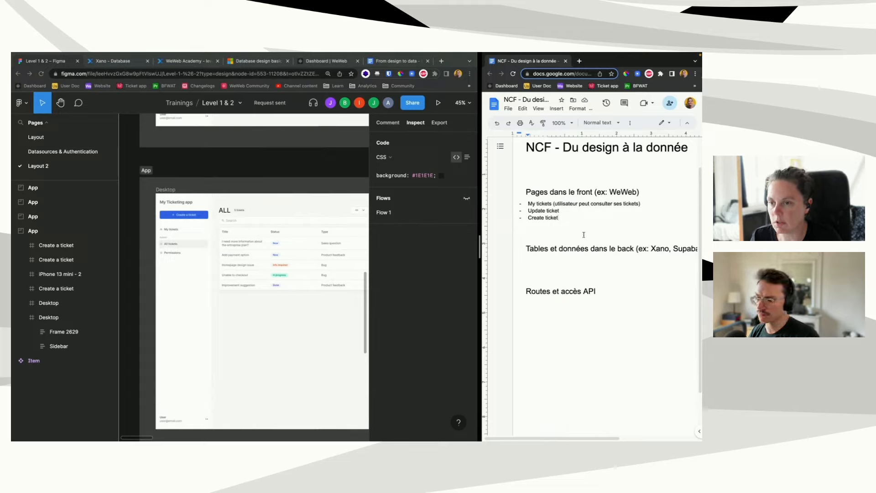
Step: Add 'All tickets (for admin)' and 'Login' bullets after 'Create ticket'
key("Return")
type("All ticke")
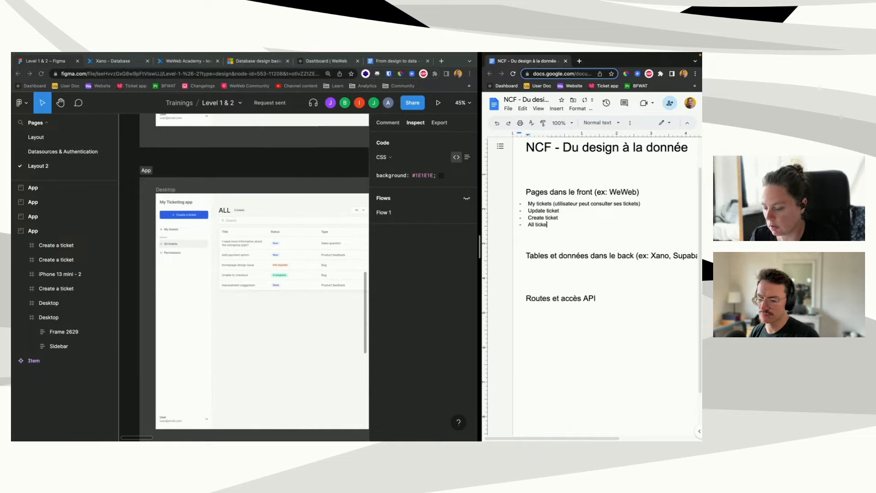
type("ts (for admin)")
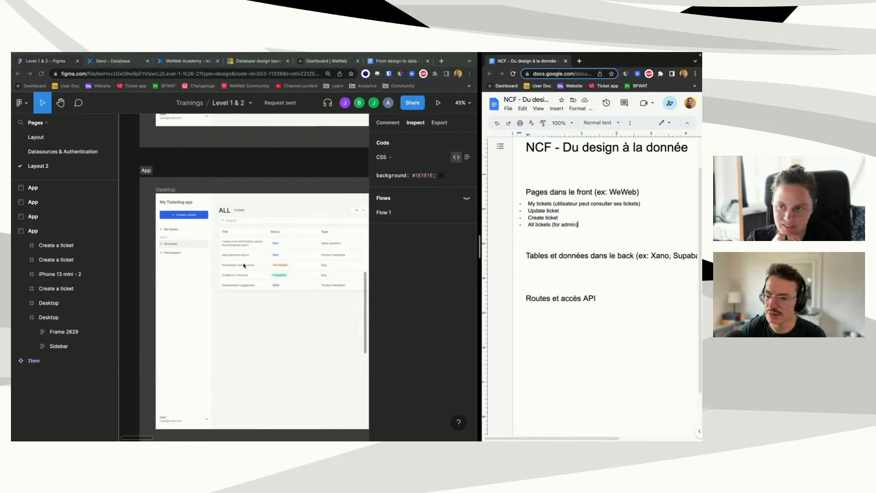
scroll(250, 300, "up", 5)
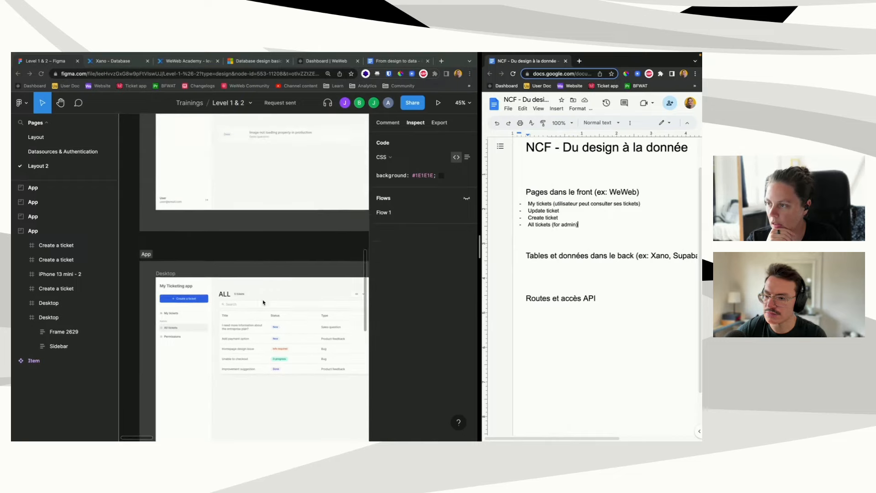
scroll(264, 302, "up", 2)
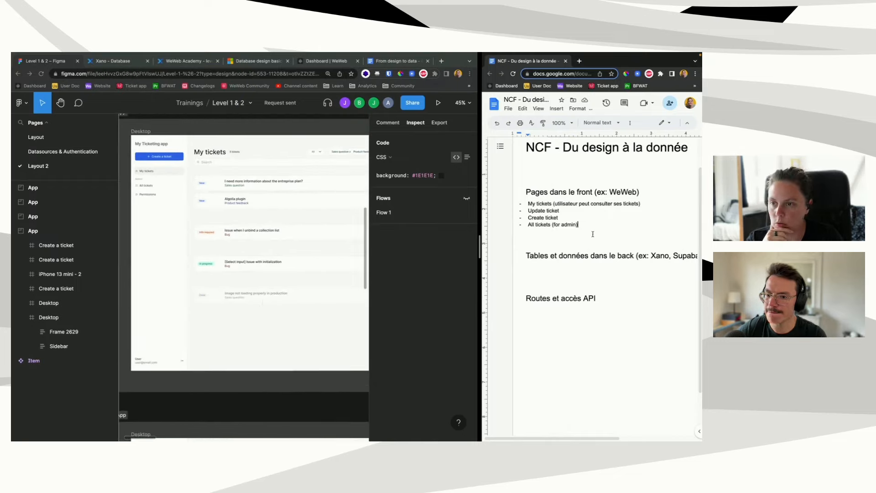
left_click_drag(585, 226, 528, 204)
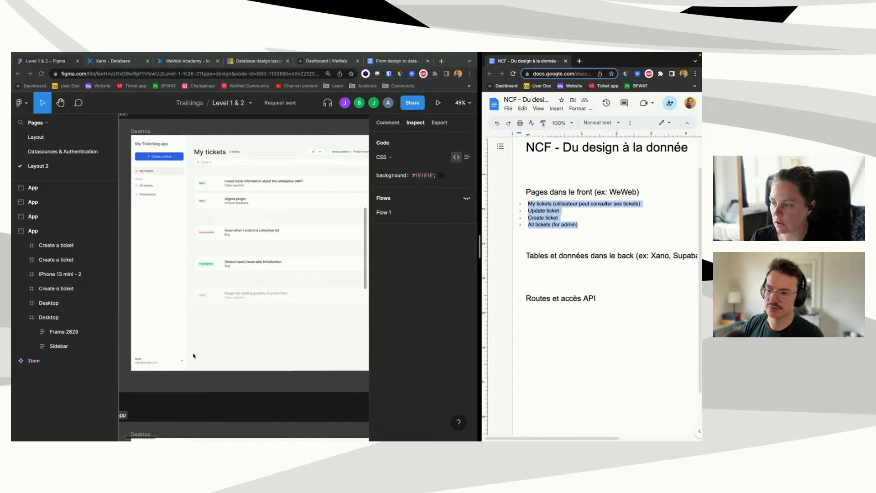
left_click(590, 226)
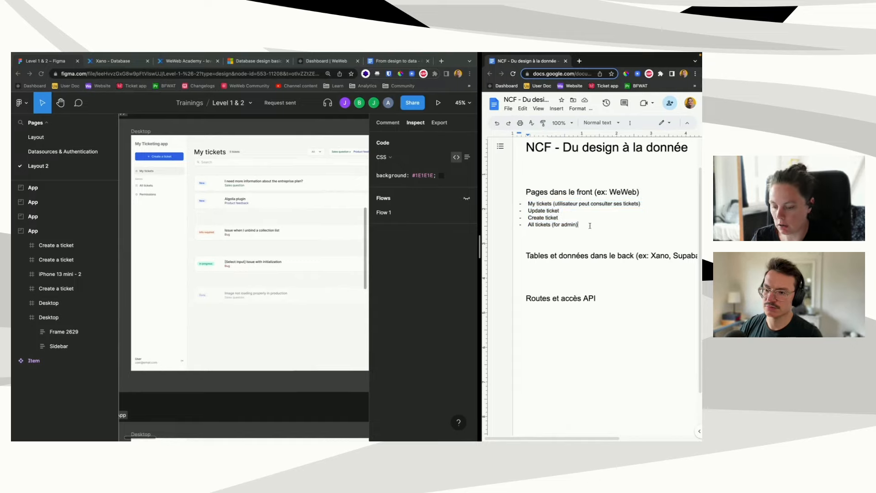
key("Return")
type("Login")
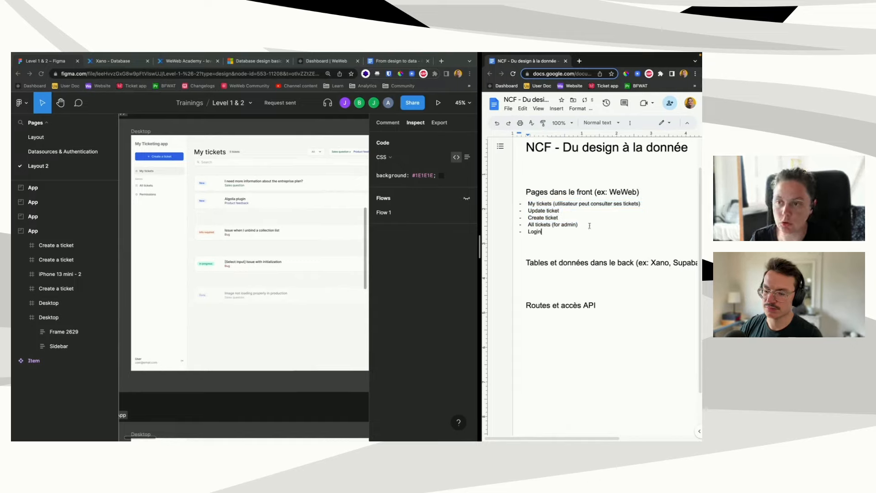
scroll(228, 256, "down", 4)
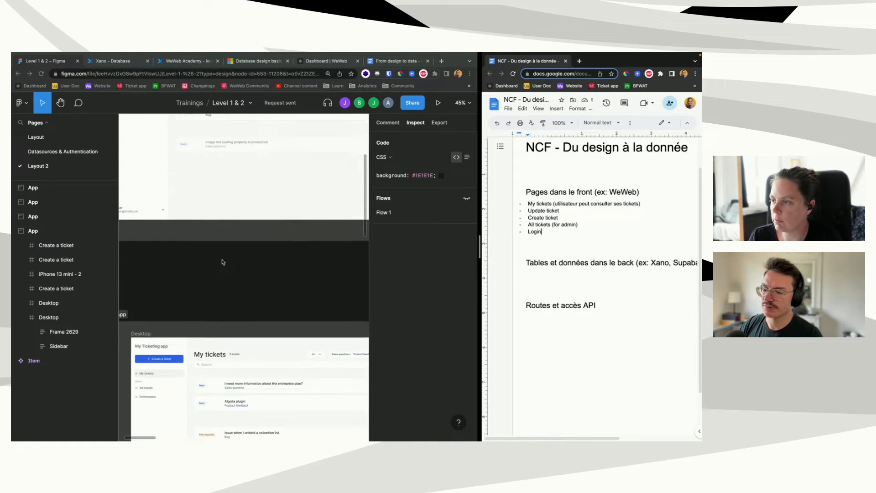
scroll(222, 262, "down", 5)
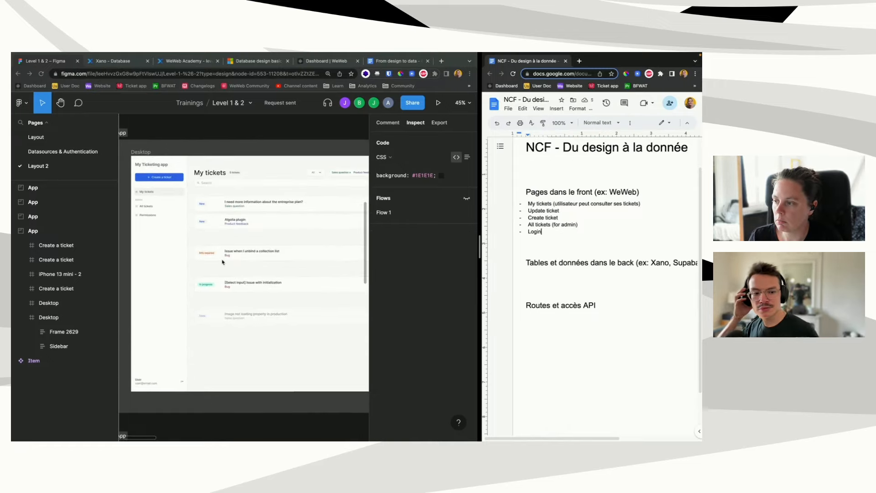
scroll(222, 261, "down", 1)
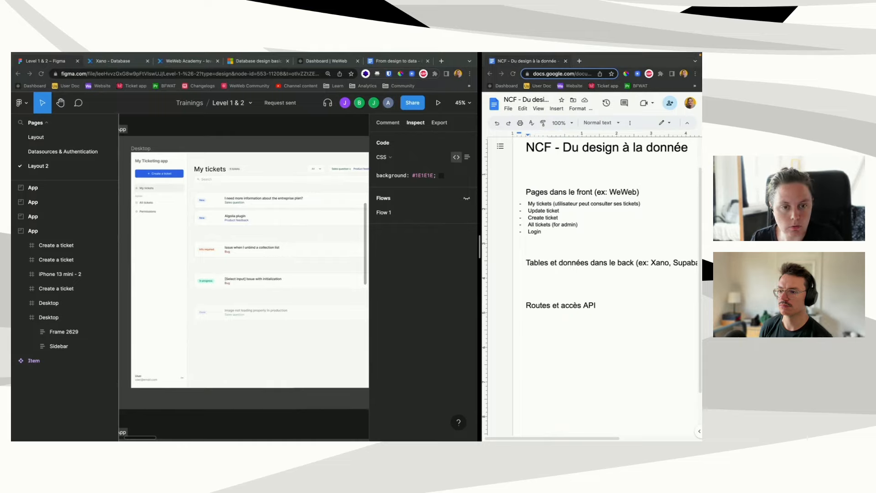
left_click(281, 325)
key("F1")
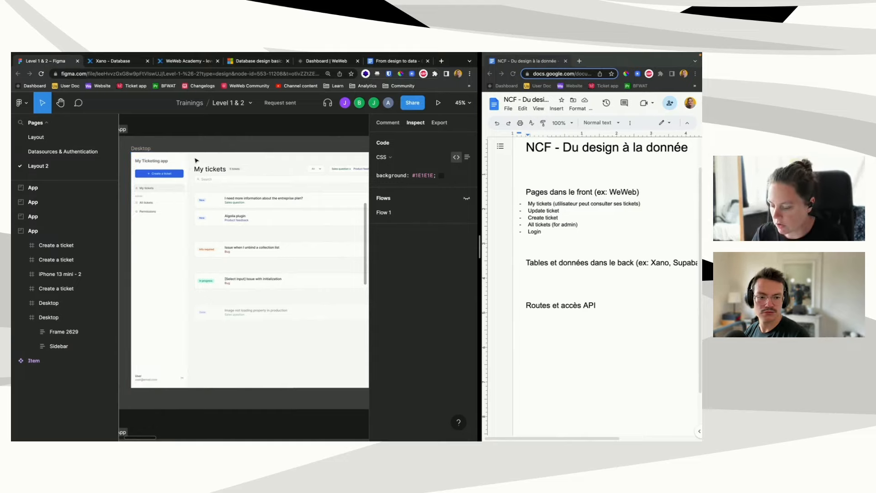
key("F1")
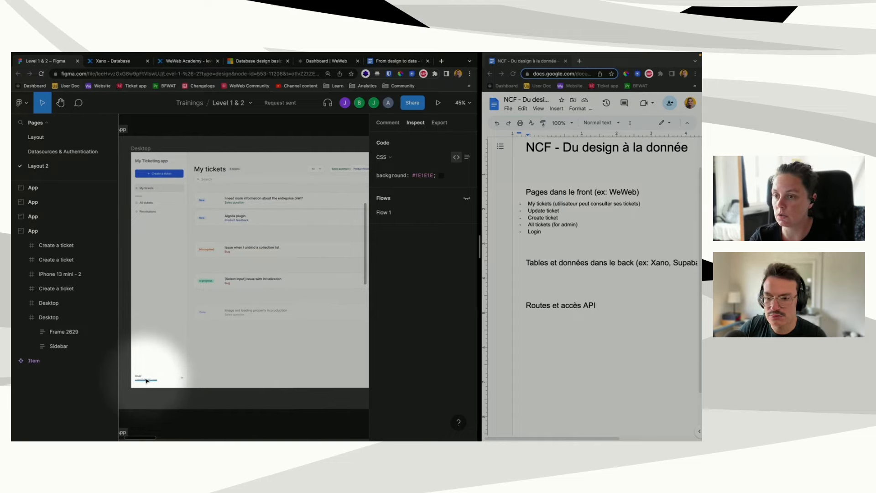
Step: Add a dash entry 'table user' under the Tables et données heading, with no extra blank line
left_click(531, 274)
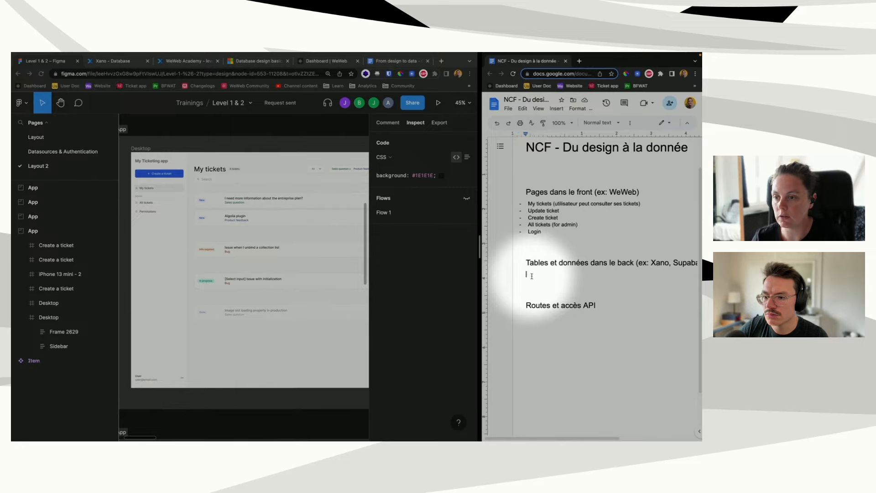
type("- ")
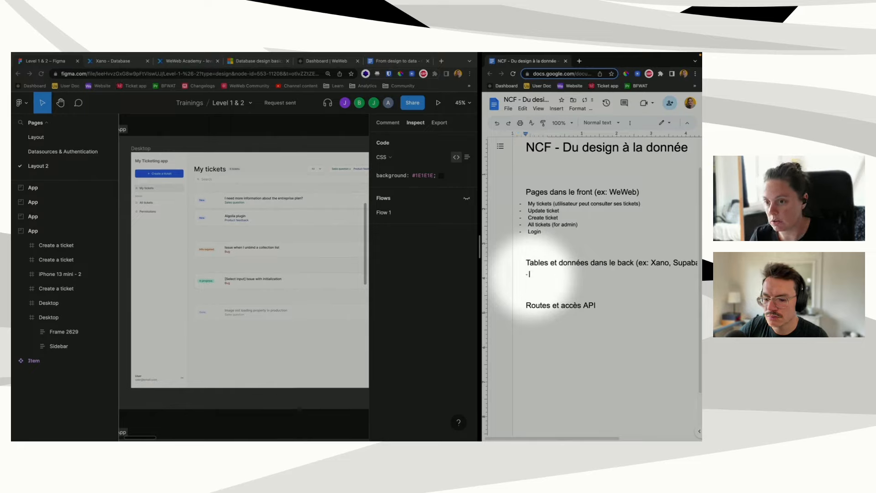
type("user")
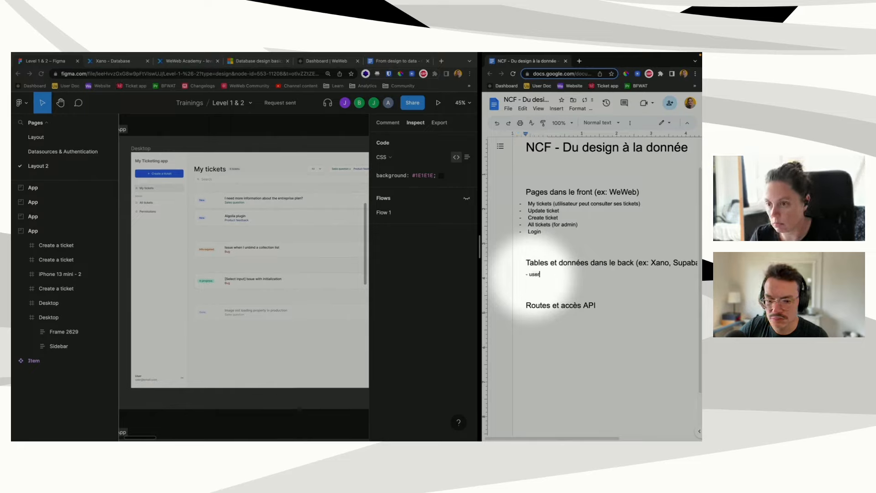
key("BackSpace")
key("BackSpace")
key("BackSpace")
type("table user")
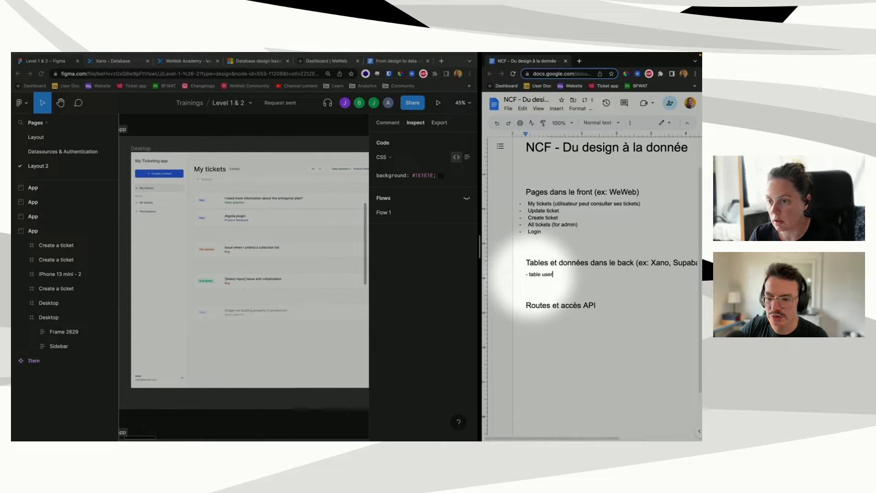
key("Return")
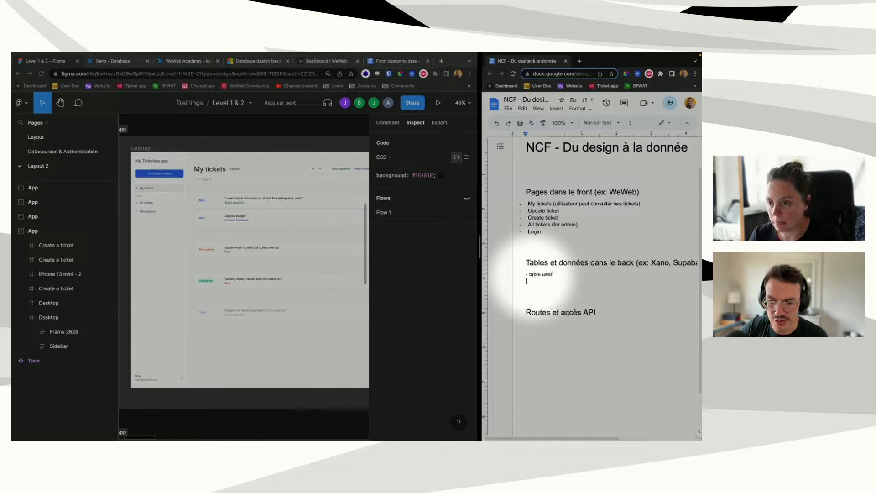
key("BackSpace")
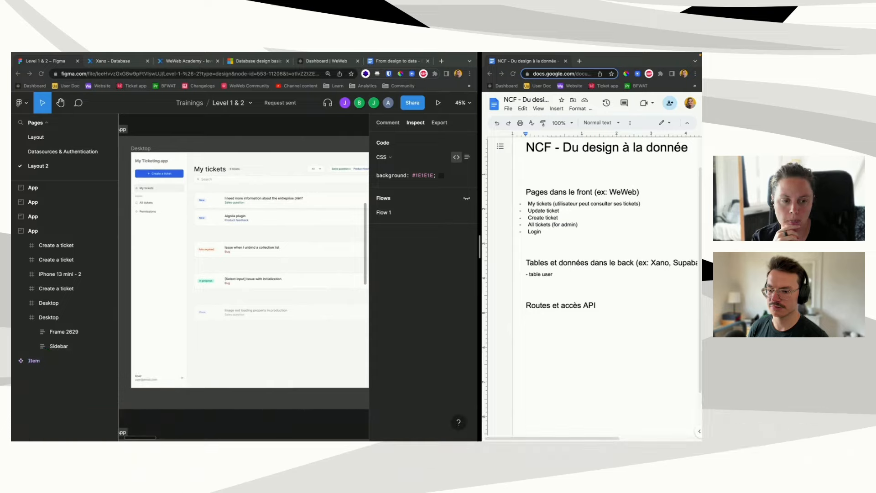
Step: Add 'nom' and 'email' as indented field bullets under table user
left_click(557, 275)
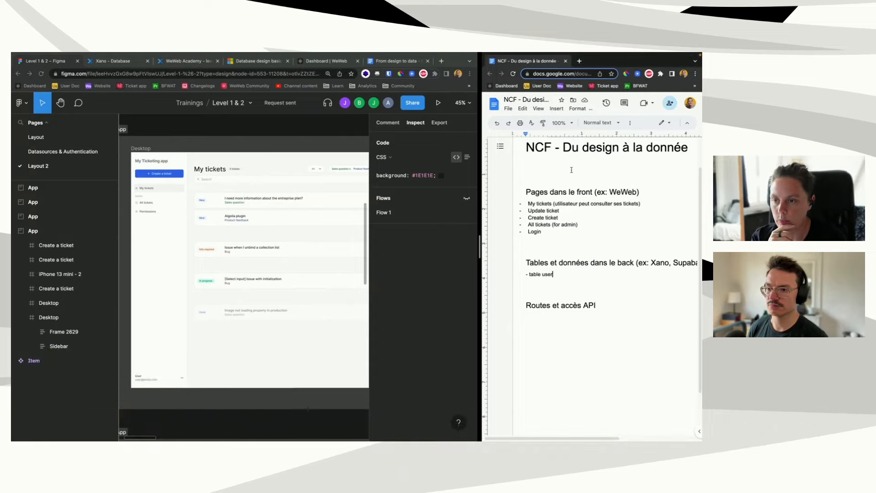
key("Return")
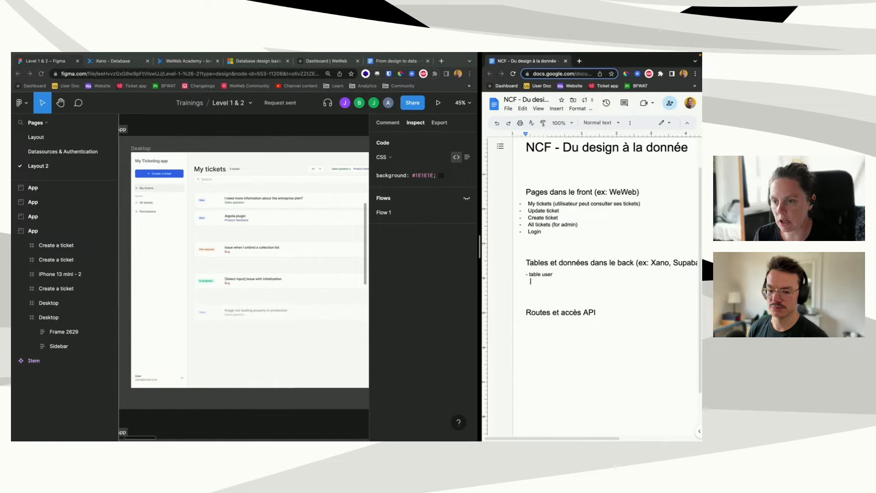
type("-")
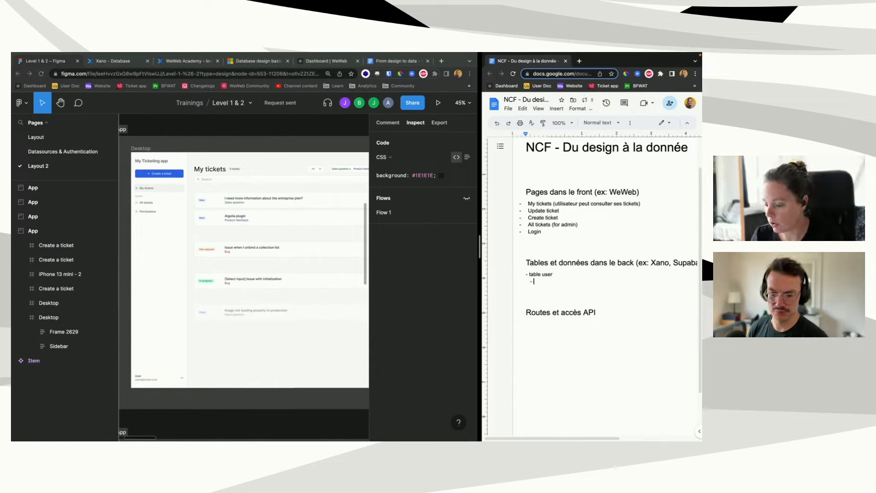
type(" nom")
key("Return")
type("-")
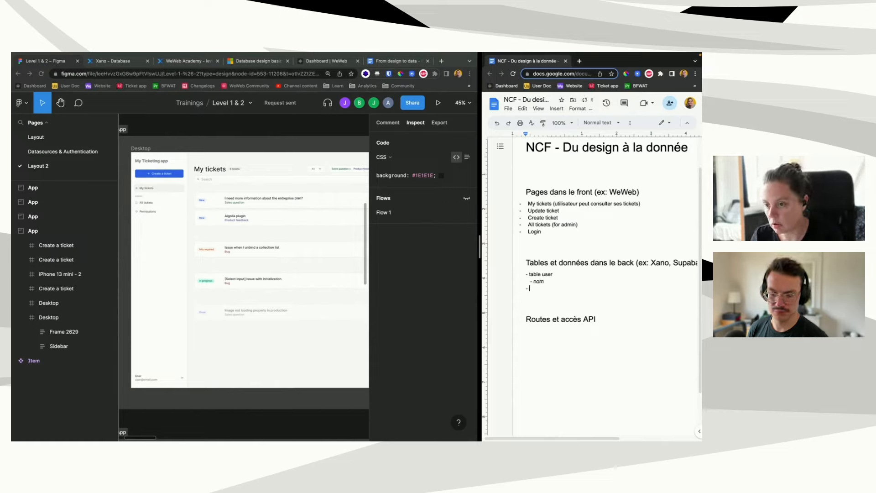
key("BackSpace")
type("- email")
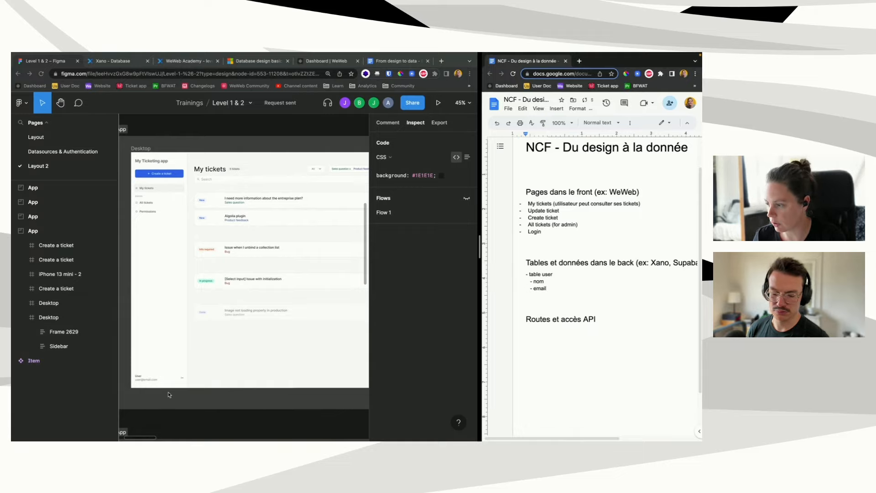
Step: Start a new bullet reading 'table' below the email line
key("F1")
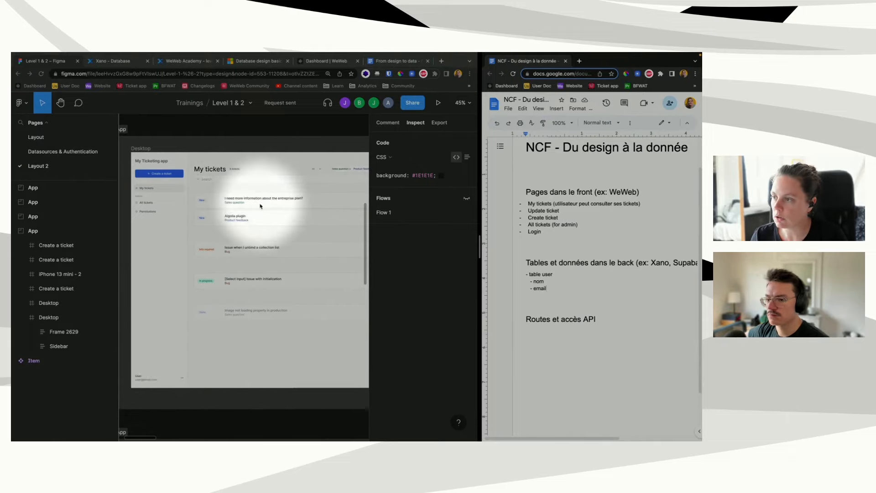
scroll(262, 201, "right", 2)
scroll(260, 206, "right", 1)
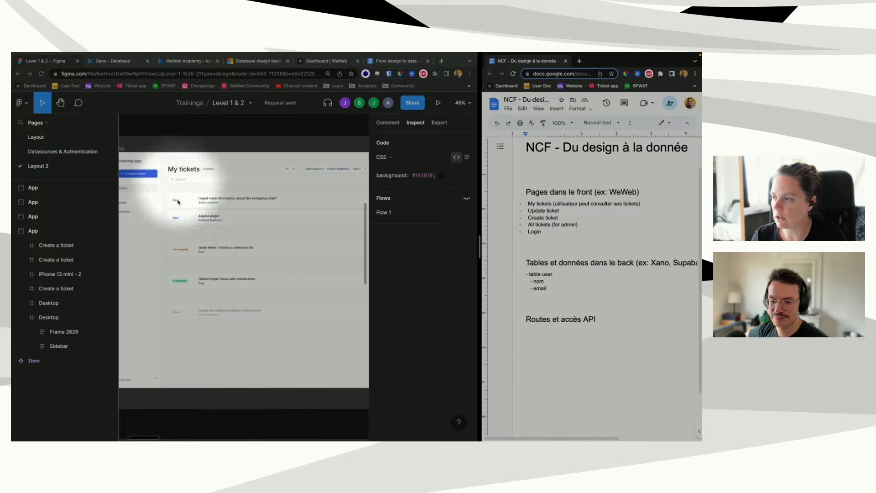
left_click(550, 290)
key("Return")
key("Return")
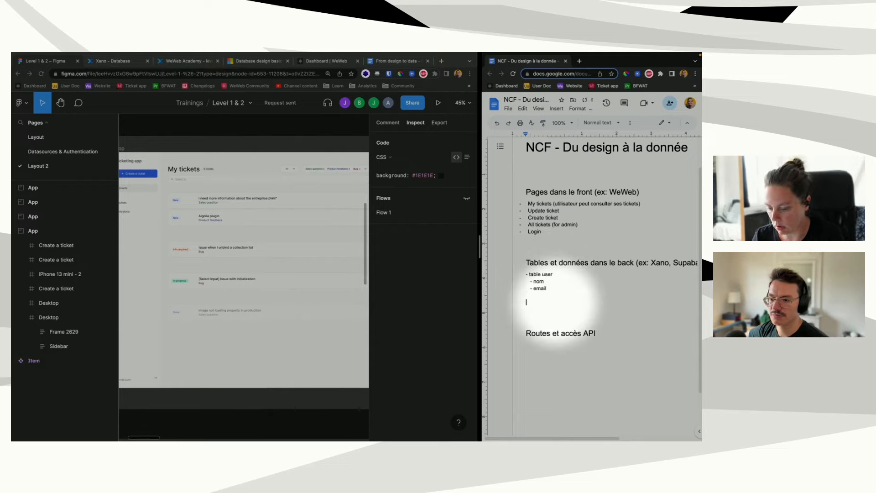
type("table")
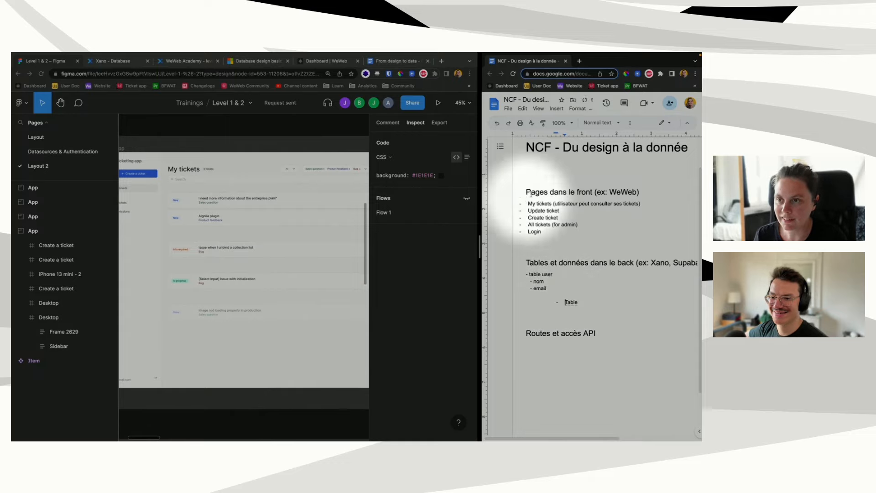
Step: Indent the Table line one level further and remove its trailing space
mouse_move(561, 136)
left_mouse_down()
mouse_move(520, 140)
mouse_move(525, 146)
left_mouse_up()
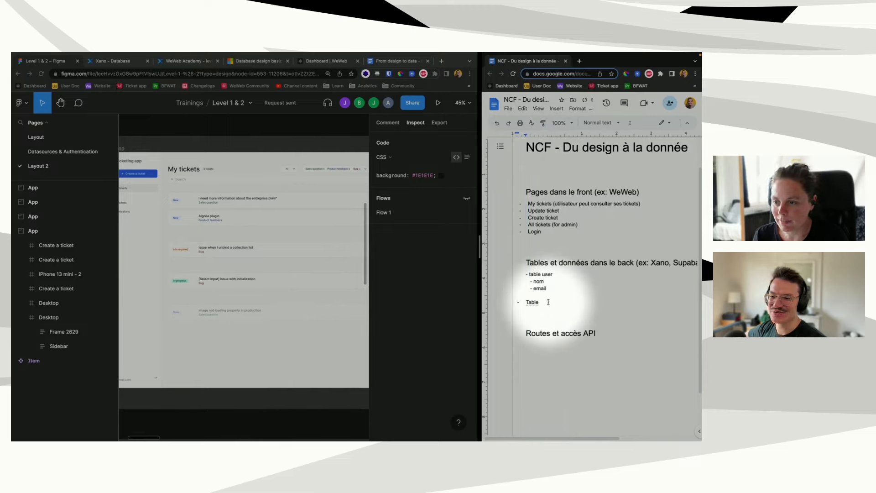
key("Tab")
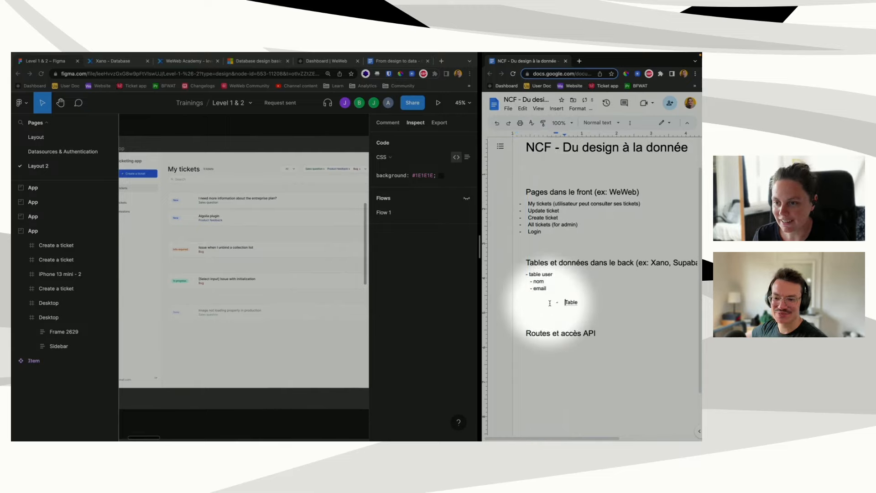
left_click(587, 303)
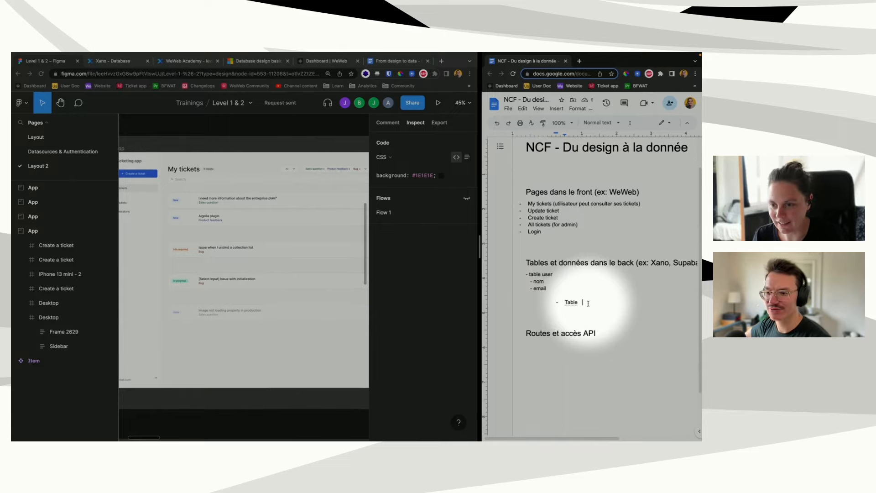
key("BackSpace")
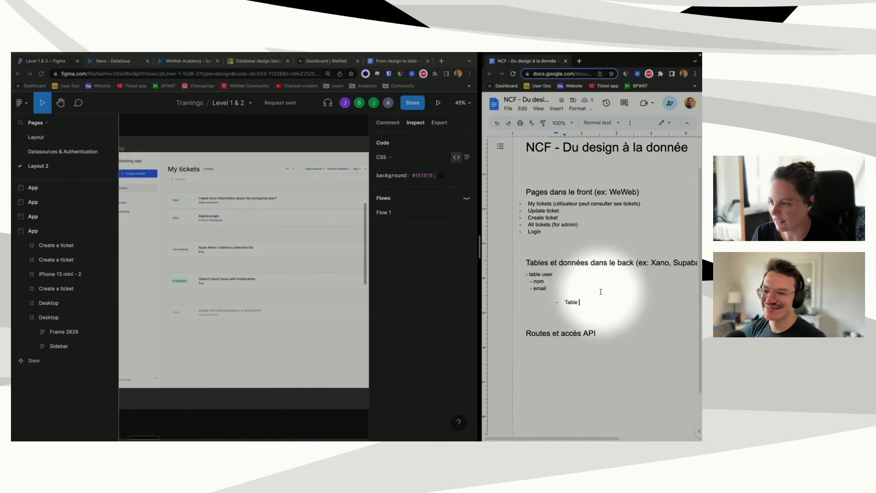
key("Return")
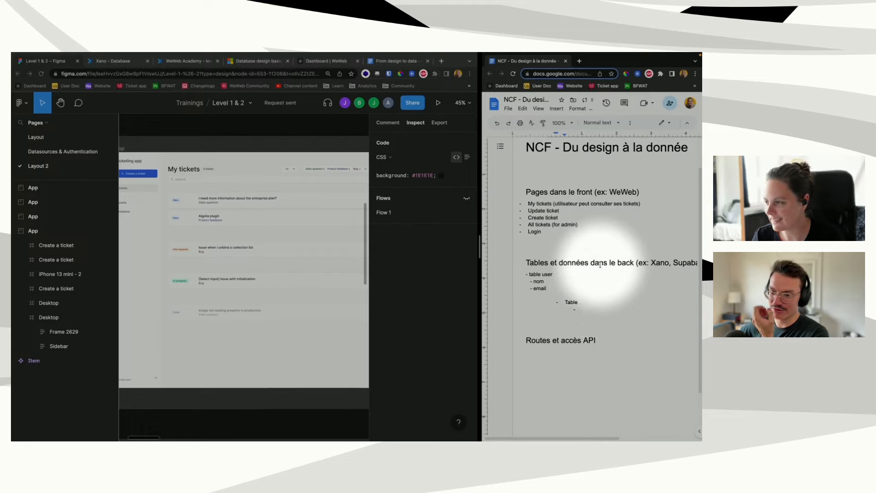
Step: Name it Table ticket and list the fields Titre, Statut and Titre beneath it
type("ticket")
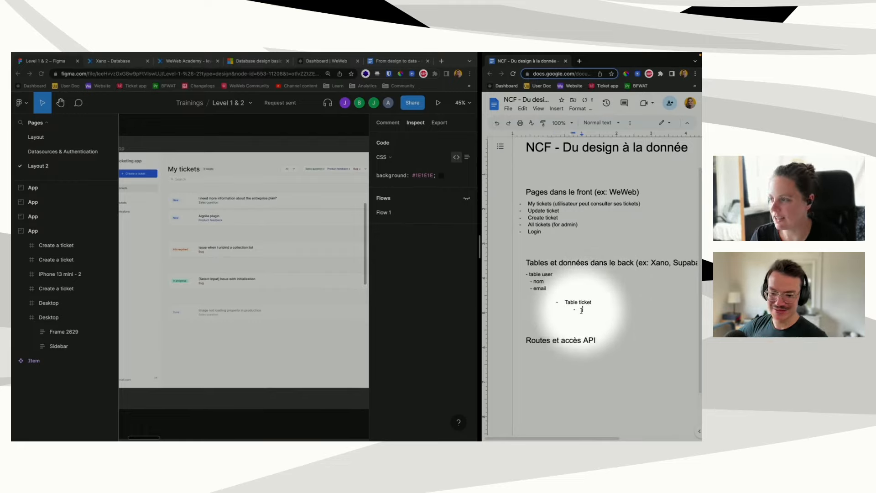
type("titr")
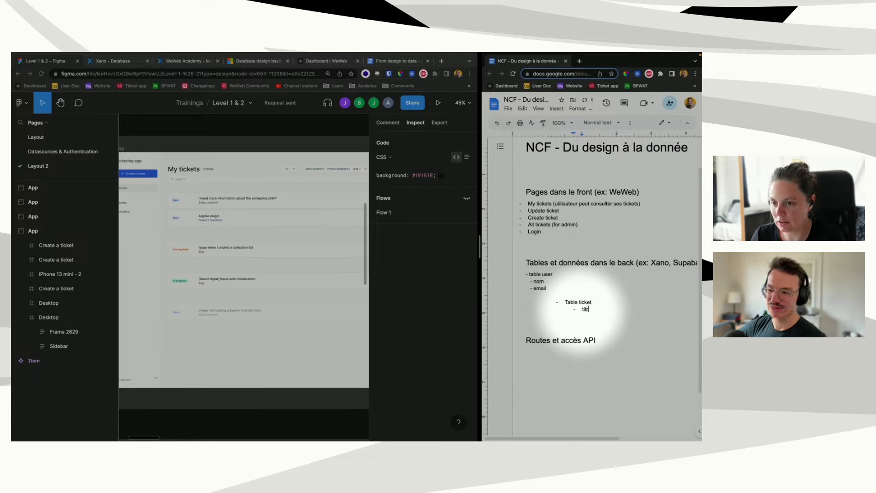
type("e")
key("Return")
type("descript")
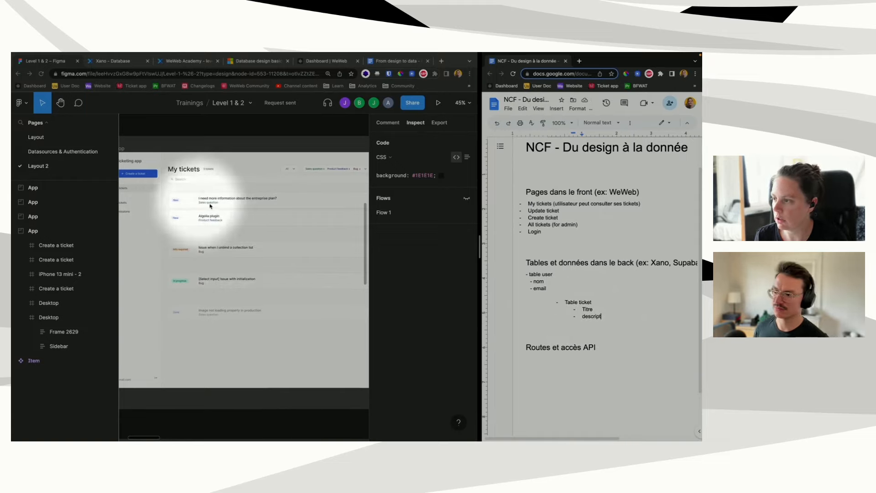
double_click(591, 316)
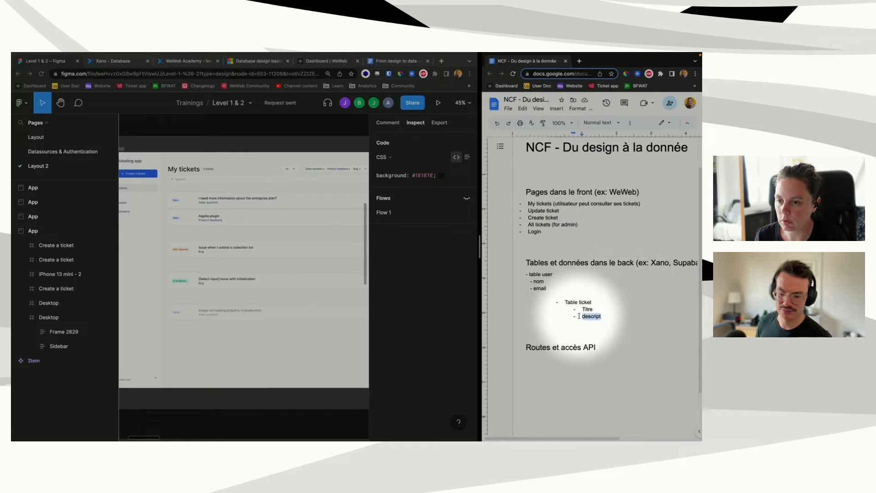
type("Statut")
key("Return")
type("Titre")
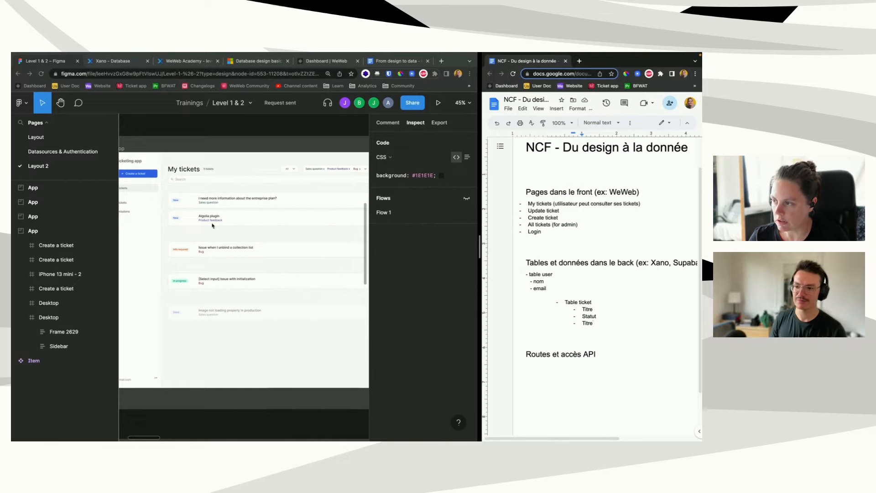
scroll(218, 251, "right", 3)
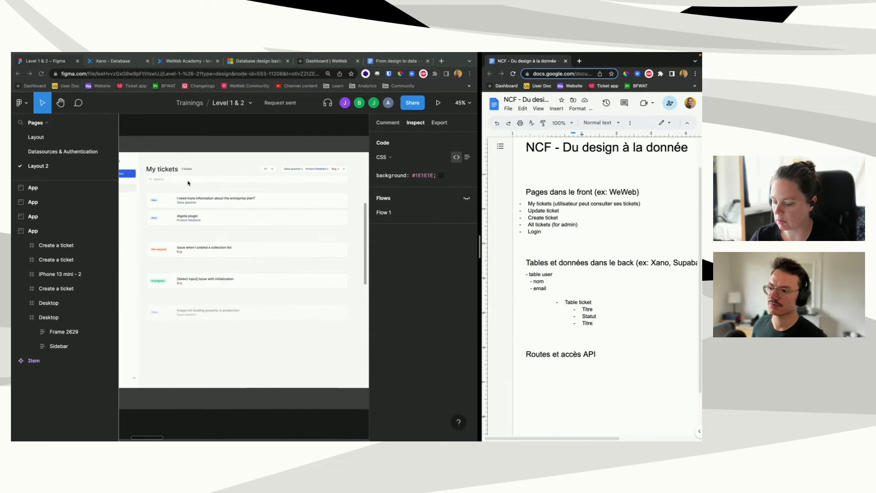
key("F1")
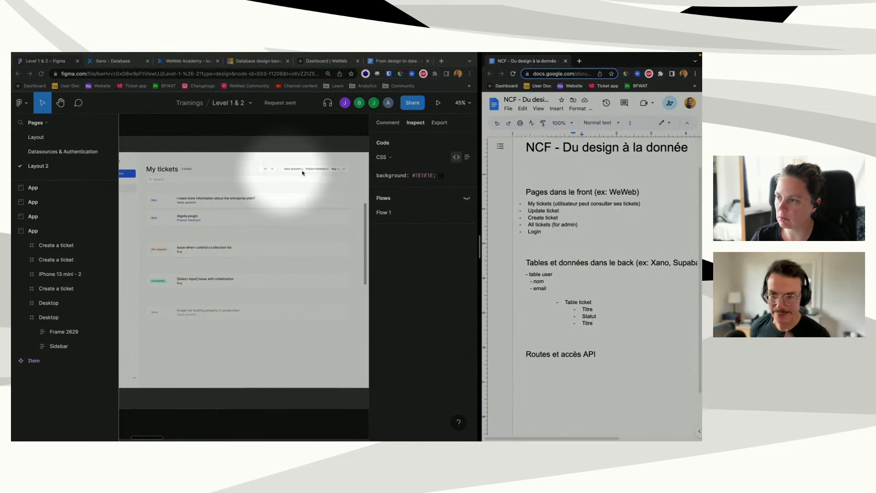
key("F1")
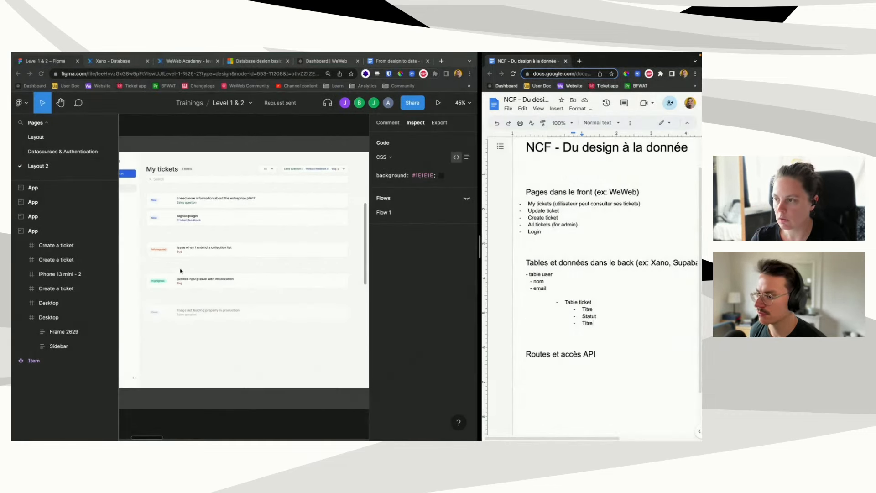
Step: Under Routes et accès API, add a GET /ticket route with an Inputs sub-bullet listing 'titre, statut,'
left_click(543, 355)
left_click(615, 359)
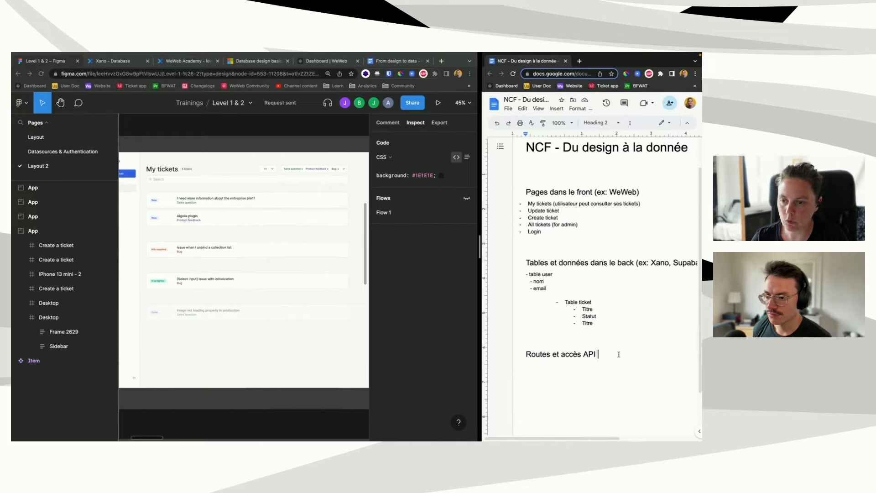
key("Return")
key("Tab")
type("- ")
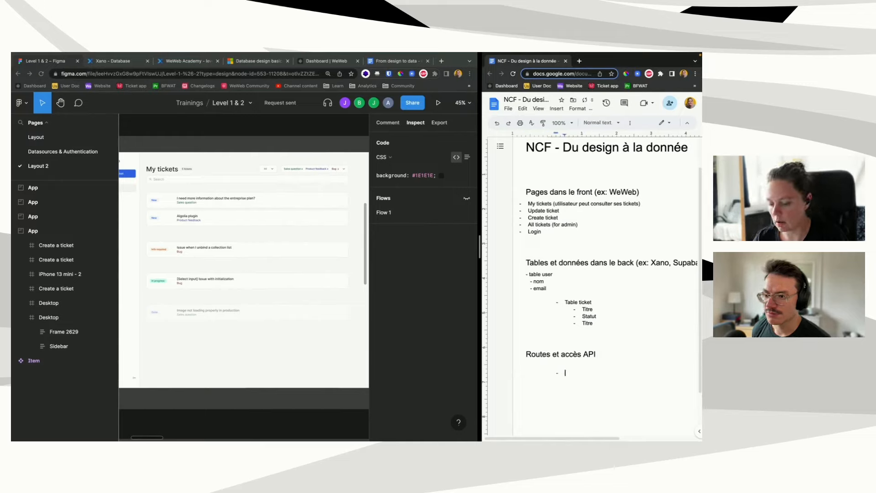
type("GET")
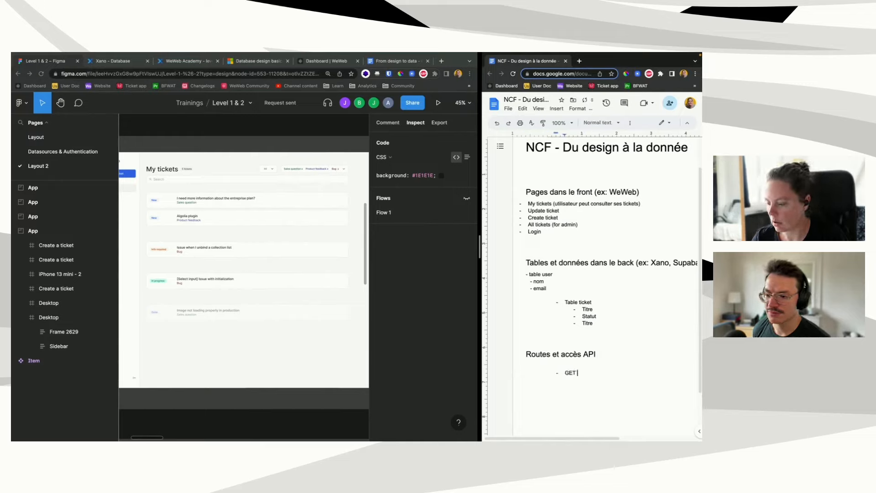
type(" /ticket")
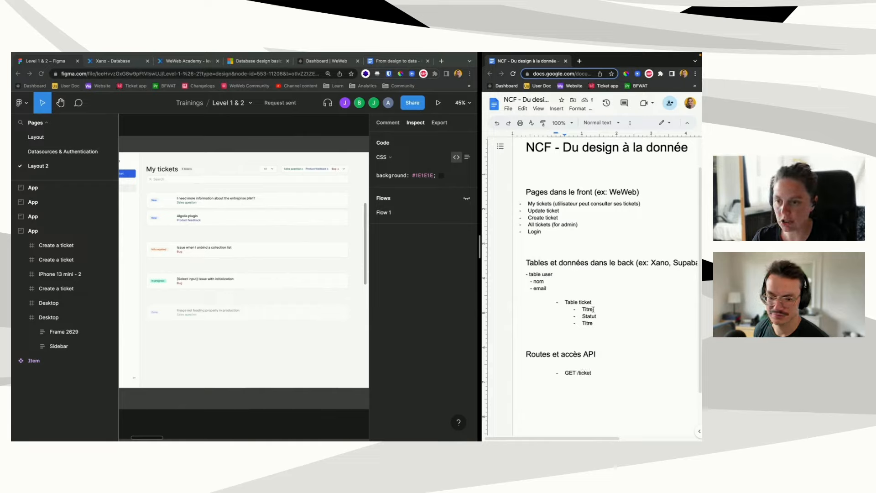
key("Return")
key("Tab")
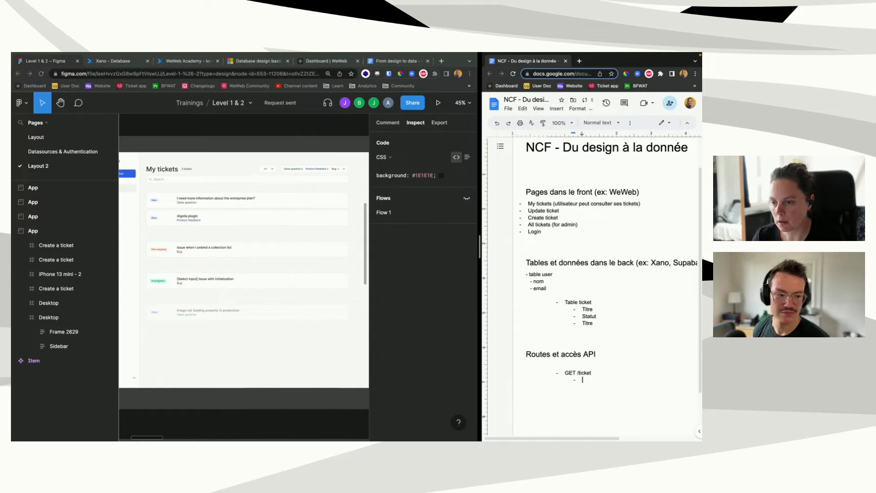
type("Inputs:")
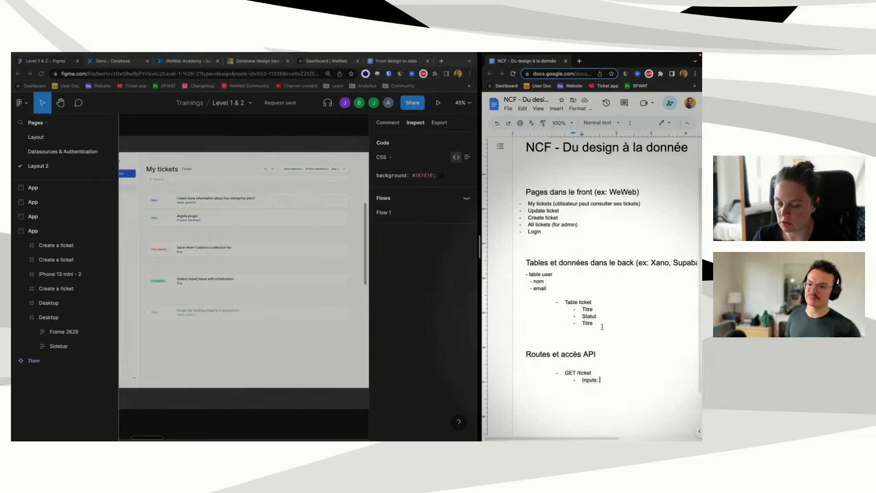
type("titre, st")
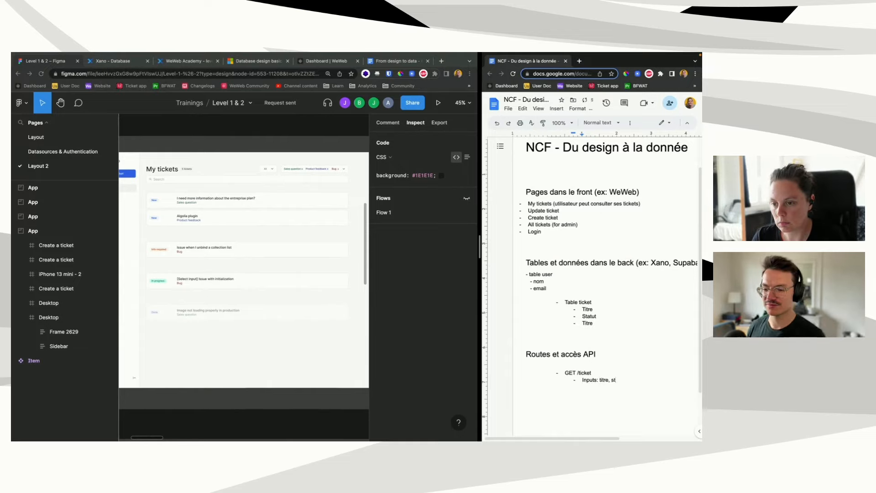
type("atut,")
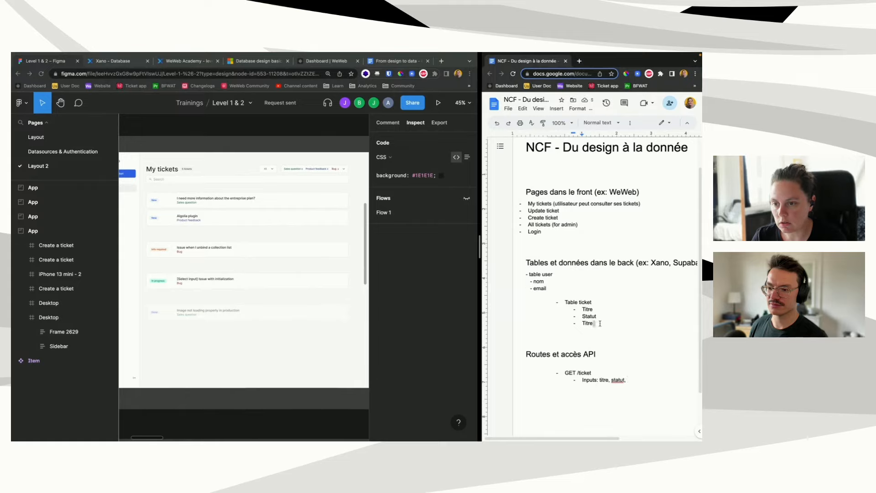
Step: Replace the duplicate ticket field Titre with 'Type' and finish the inputs with 'type'
left_click_drag(593, 323, 582, 324)
type("Type")
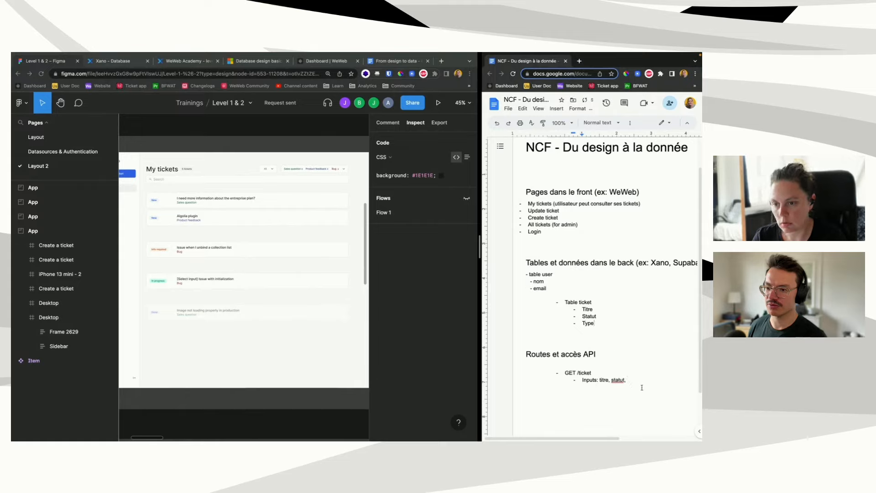
type("type")
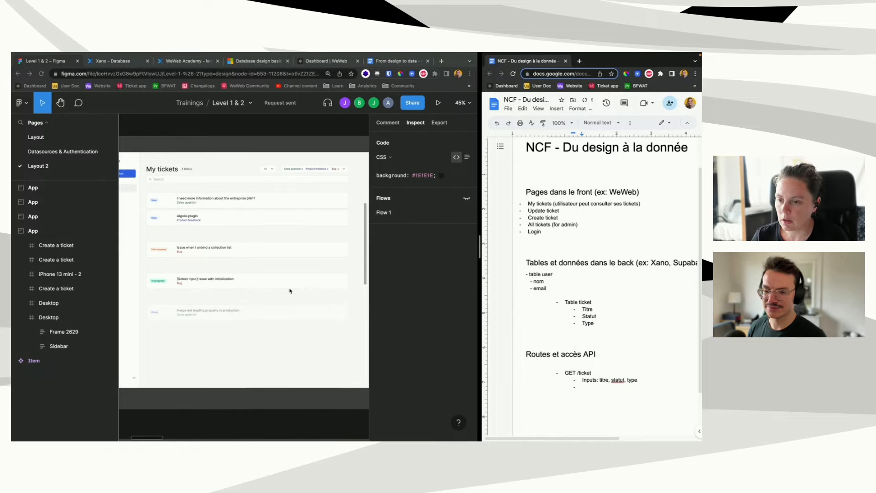
scroll(179, 373, "left", 2)
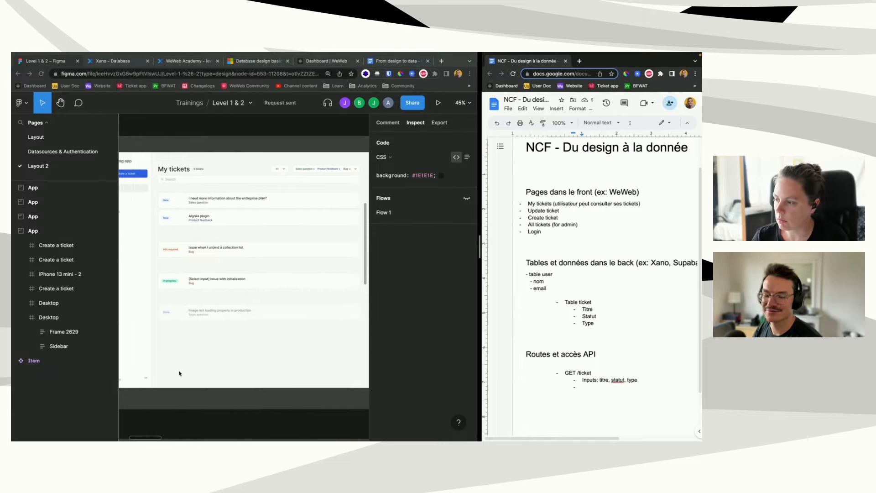
scroll(179, 373, "left", 3)
scroll(134, 379, "left", 1)
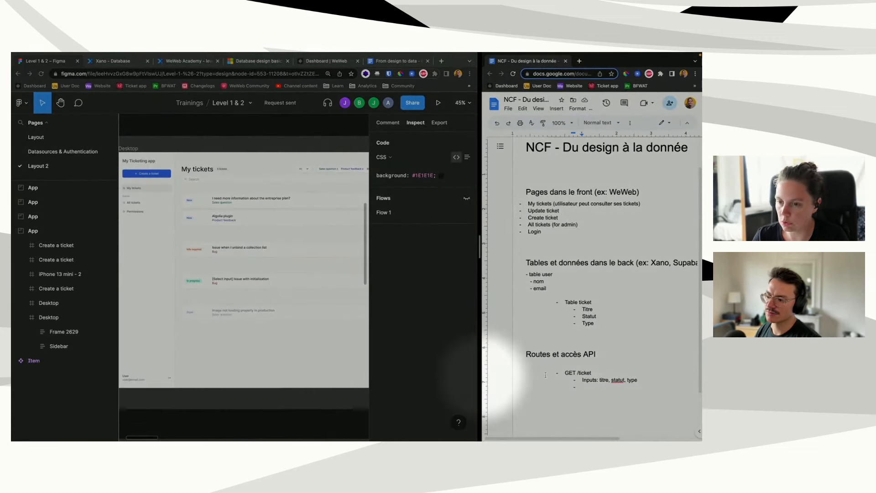
Step: Add an 'Auth + pre-condition user_id' sub-bullet under GET /ticket, above its inputs
left_click(609, 372)
key("Return")
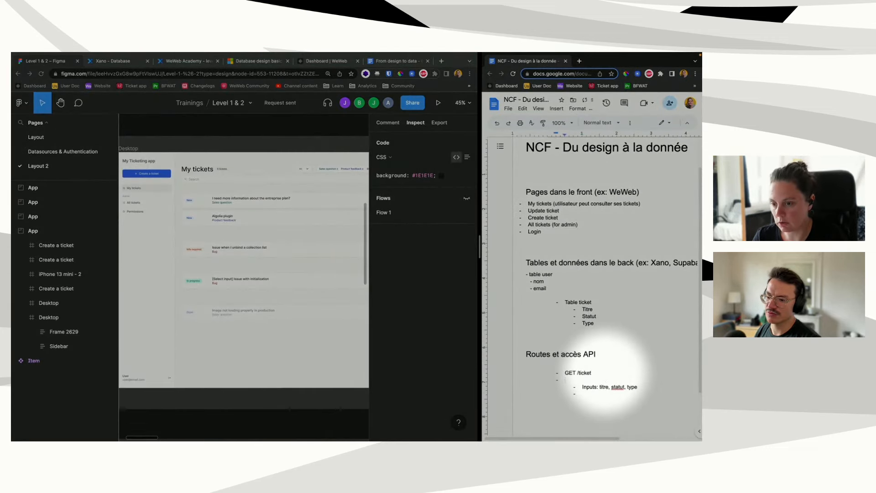
type("auth")
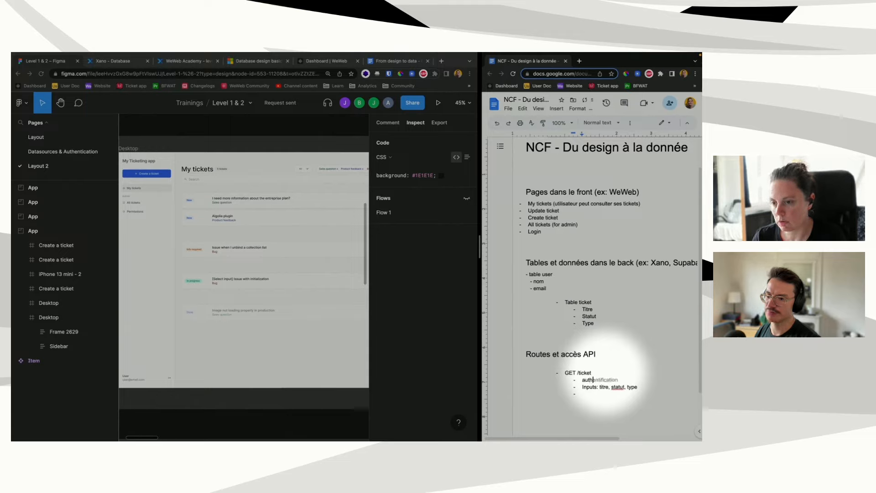
left_click(591, 396)
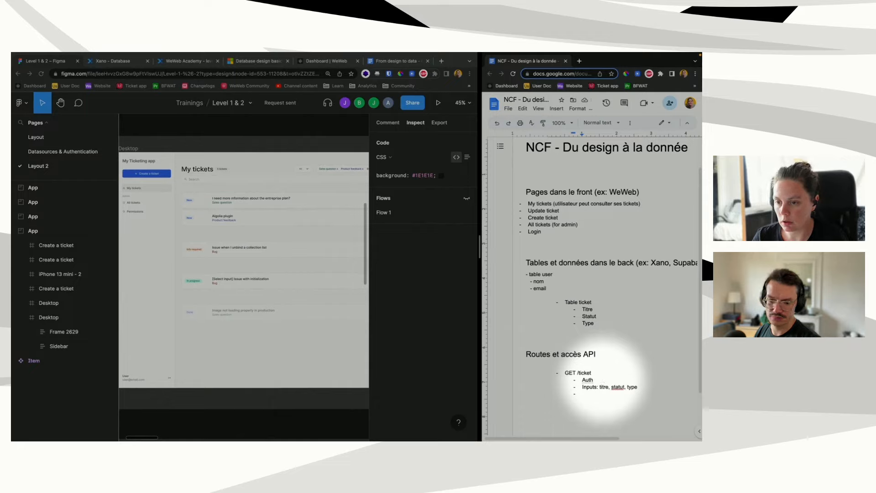
key("Return")
key("BackSpace")
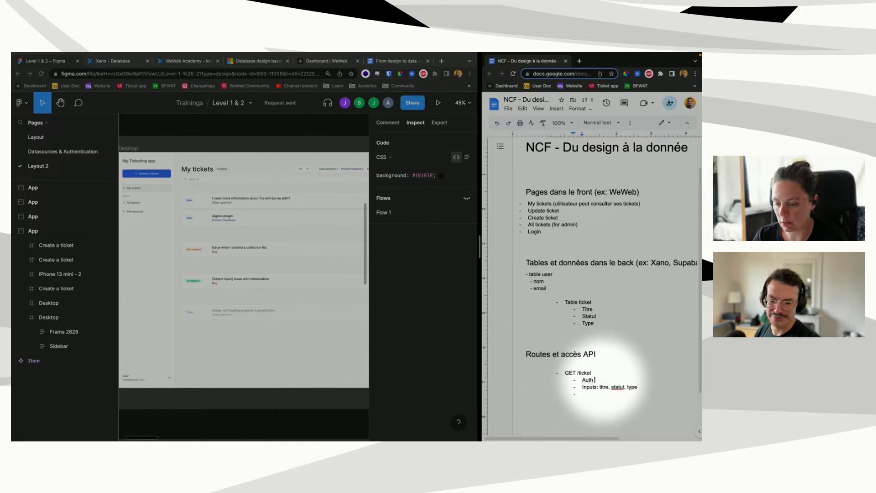
type("+ pre-condit")
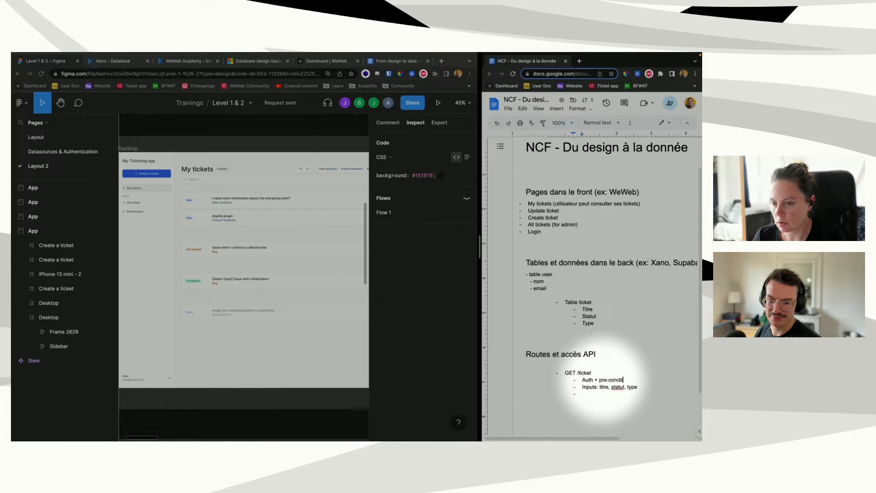
type("ion user_id")
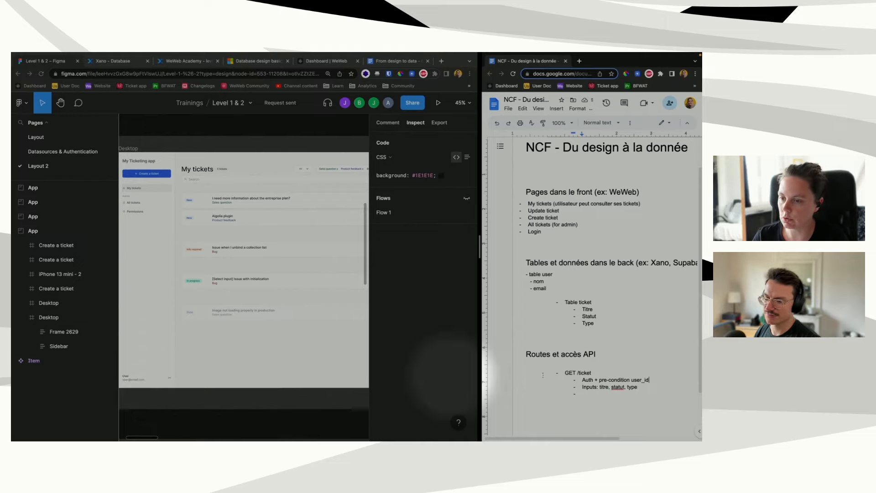
left_click_drag(648, 379, 598, 380)
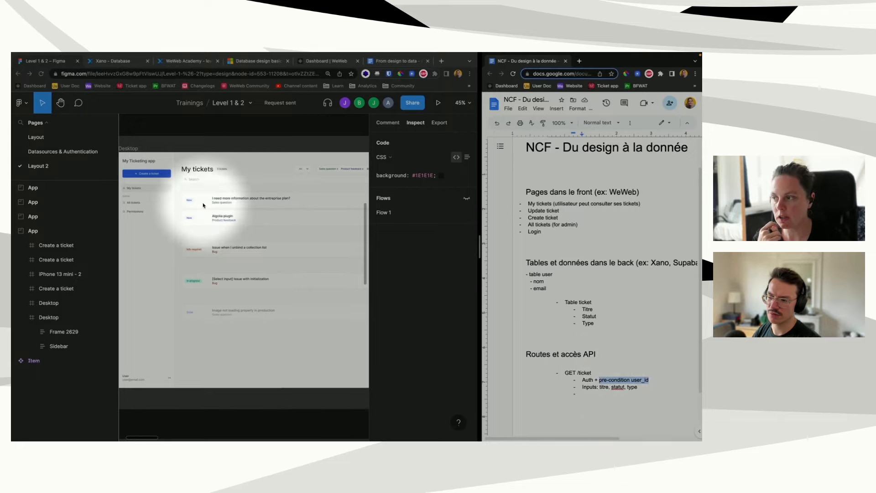
Step: In Xano, open the Level 2 API group and scroll down to its TICKET endpoints
left_click(186, 61)
left_click(113, 60)
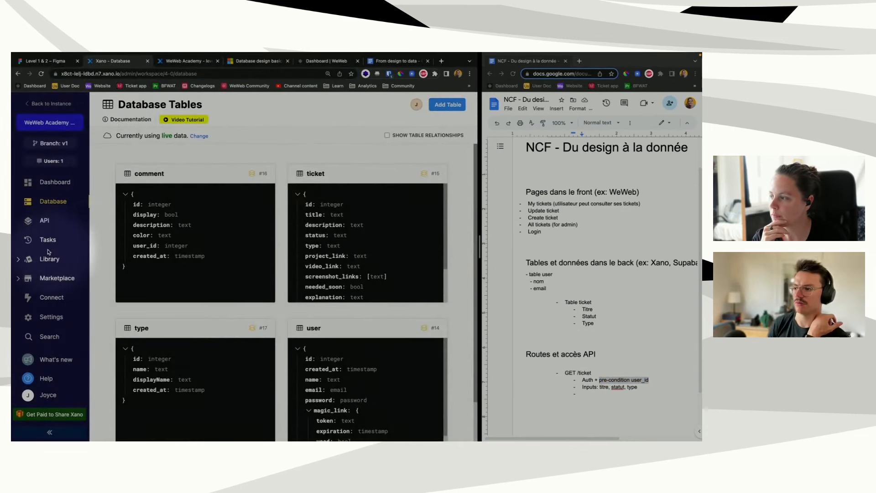
left_click(32, 222)
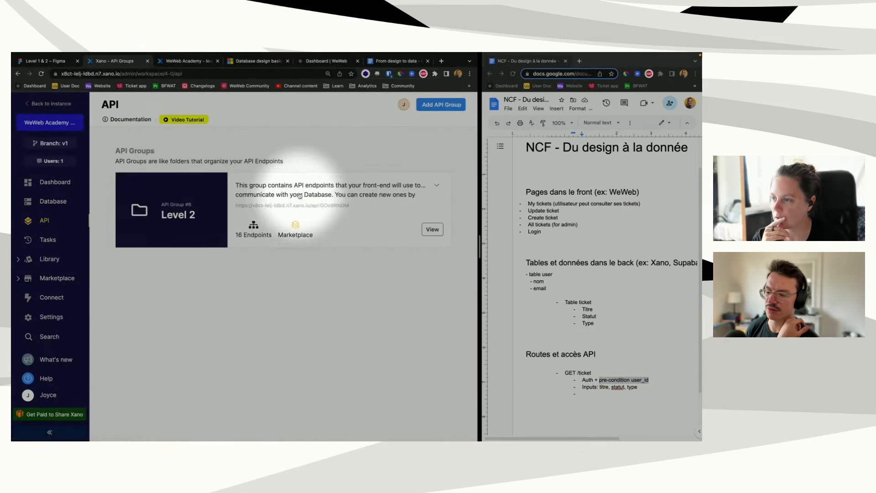
left_click(282, 246)
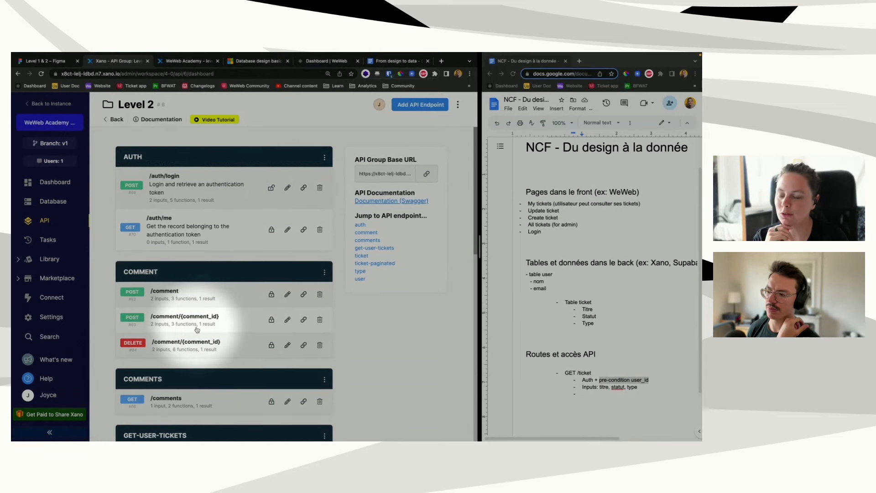
scroll(197, 328, "down", 1)
scroll(187, 336, "down", 1)
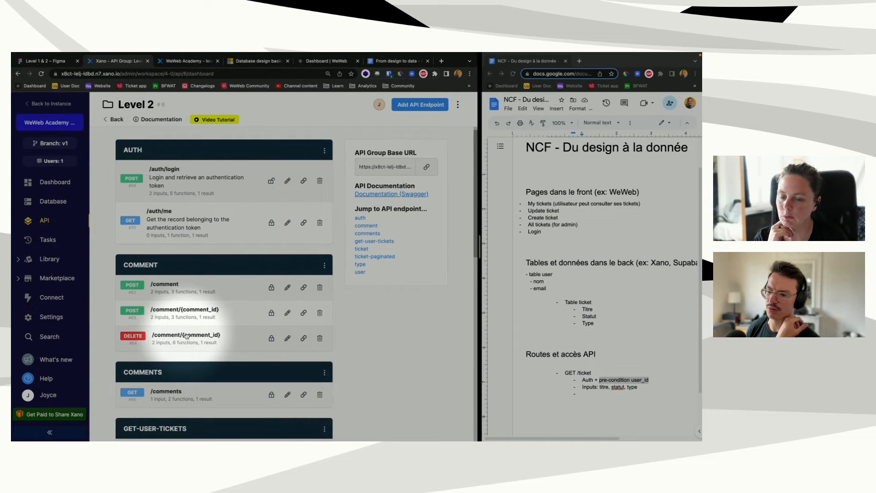
scroll(187, 336, "down", 6)
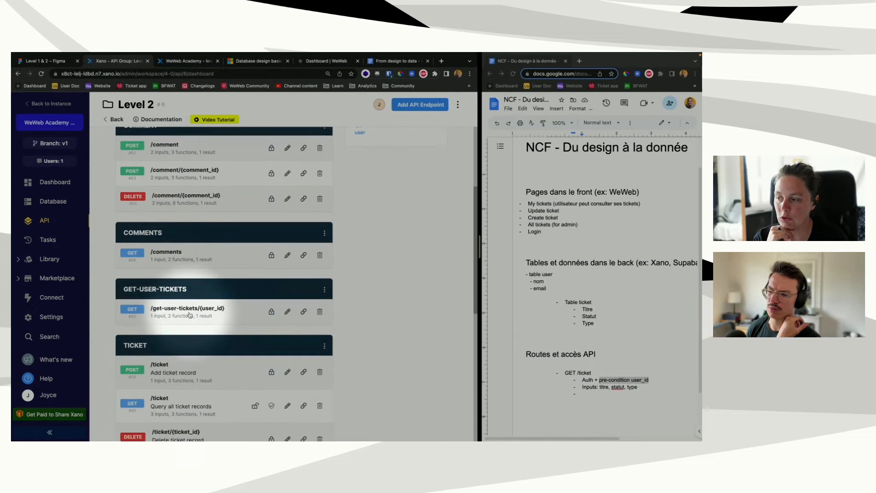
scroll(183, 317, "down", 1)
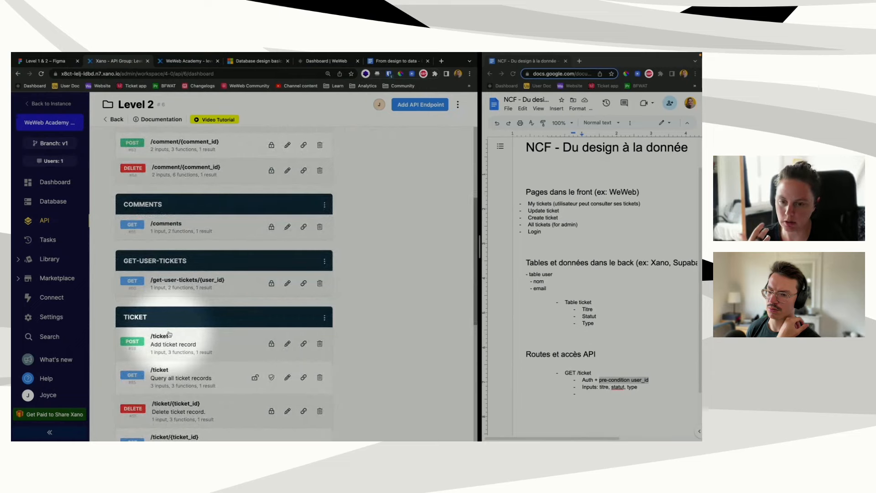
left_click(166, 346)
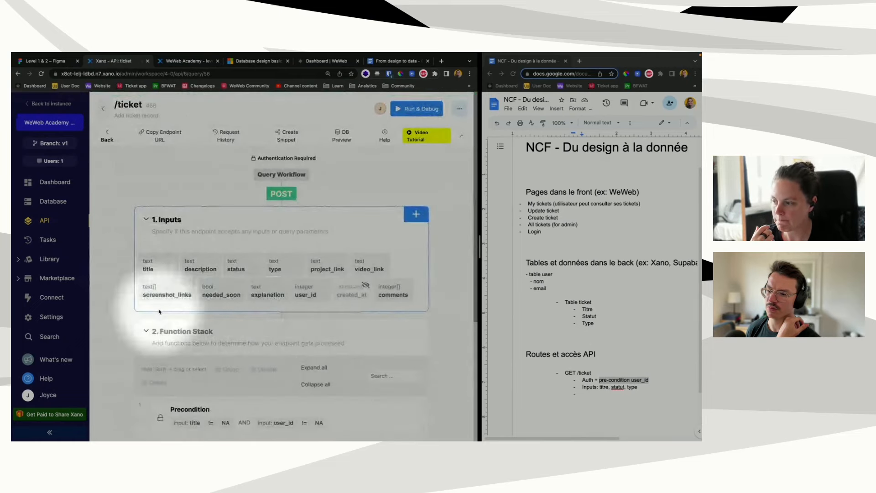
scroll(146, 306, "down", 2)
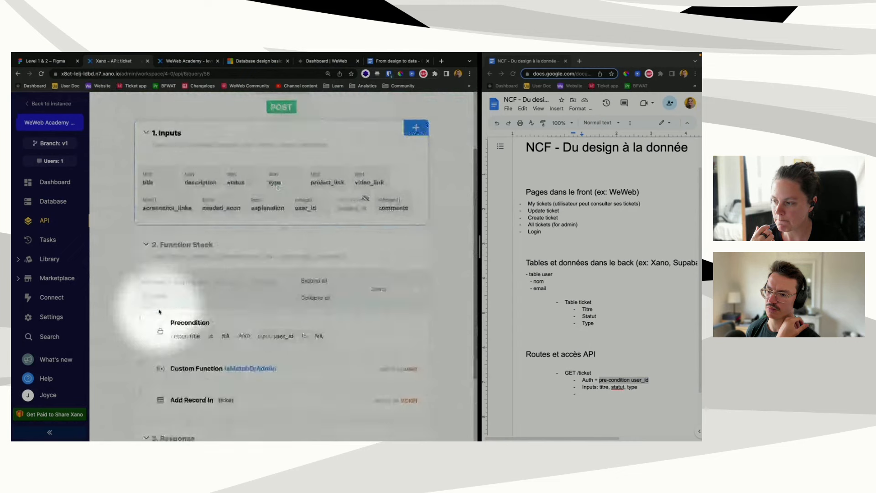
left_click(192, 373)
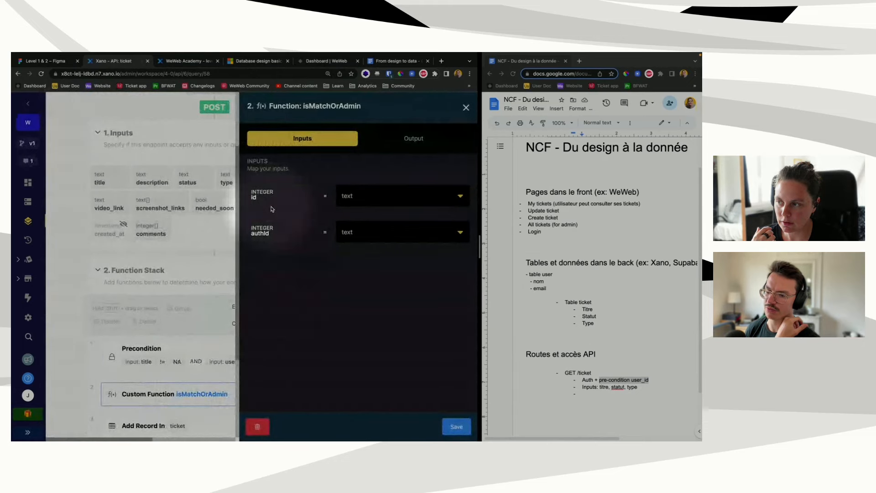
left_click(174, 306)
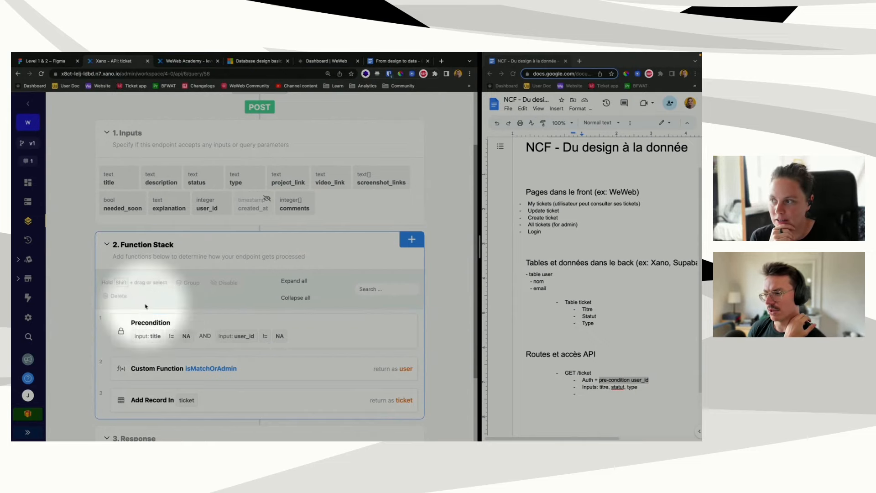
scroll(123, 260, "up", 3)
Step: In Xano, review the /get-user-tickets/{user_id} endpoint's user_id equals auth id precondition
left_click(64, 132)
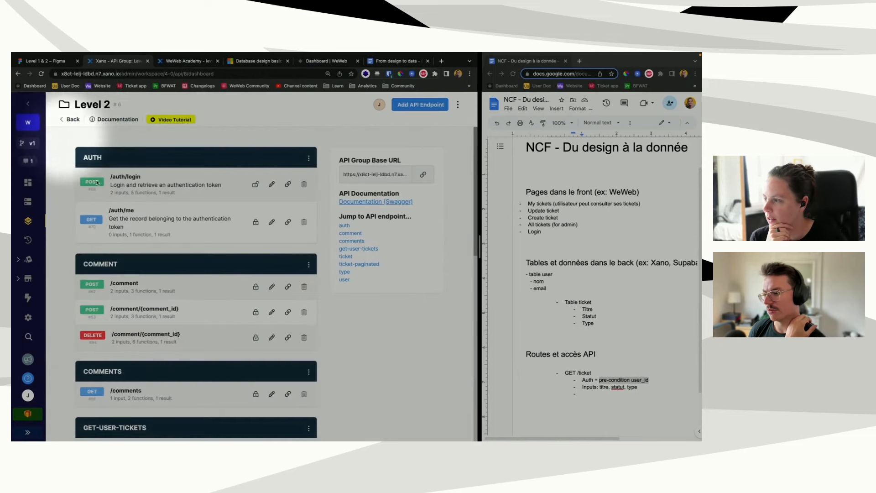
scroll(150, 285, "down", 5)
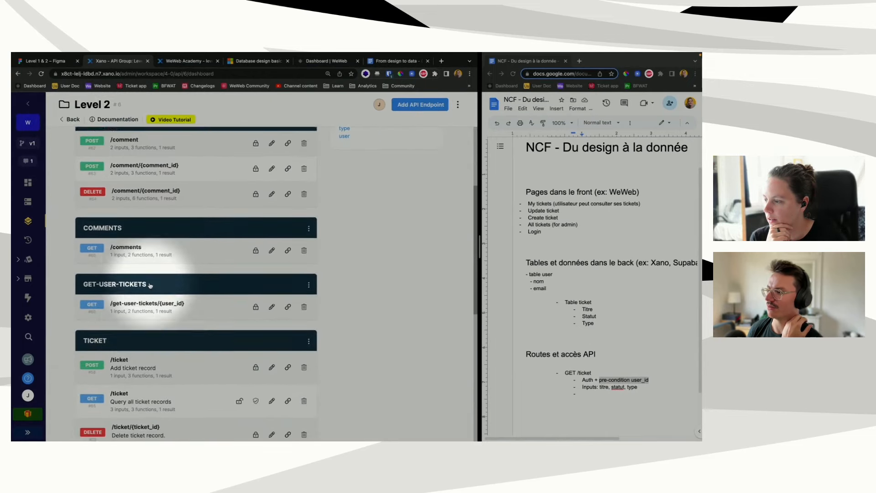
left_click(188, 263)
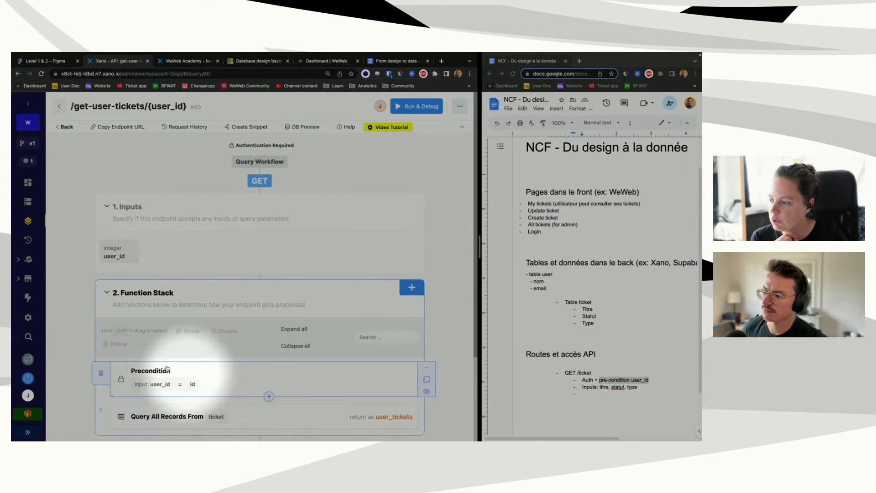
left_click(195, 373)
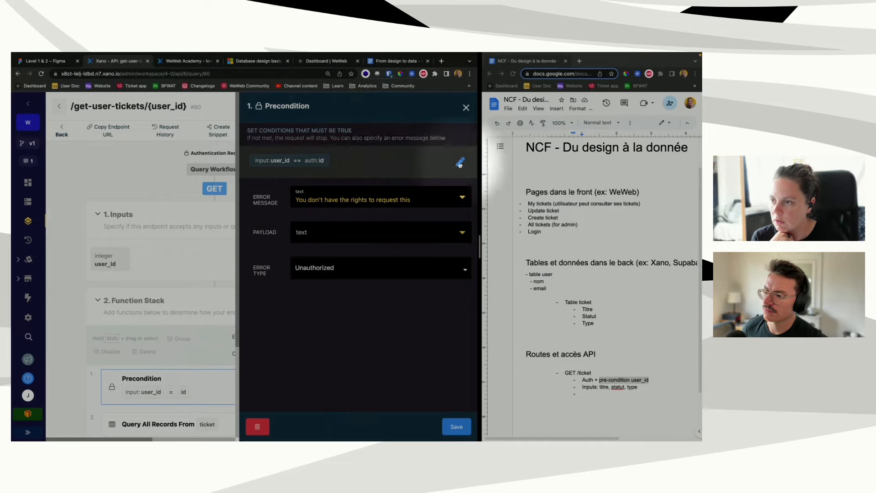
left_click(288, 166)
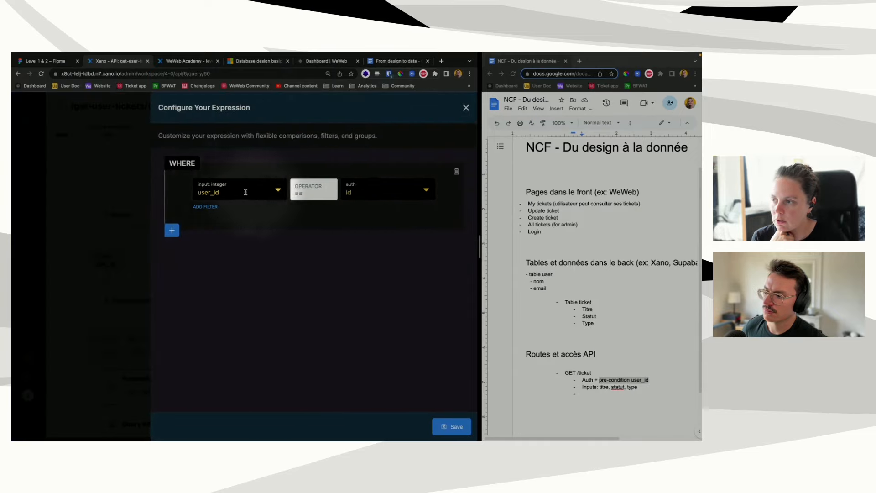
mouse_move(232, 192)
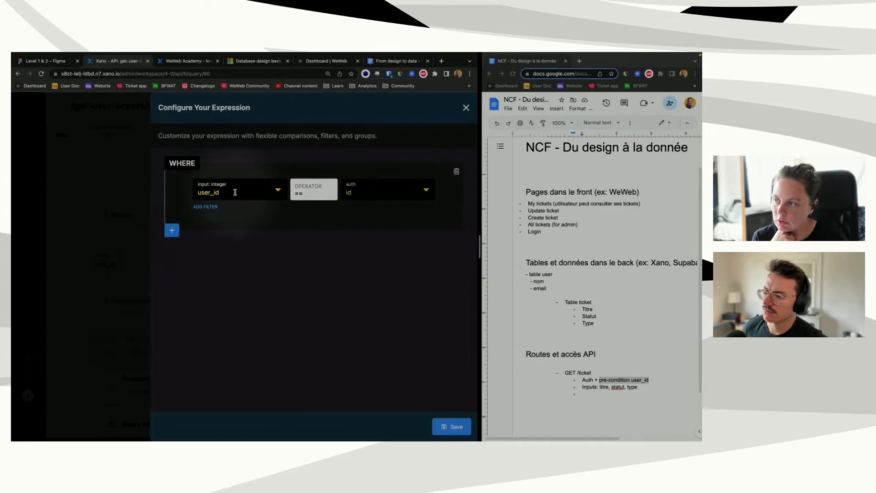
mouse_move(350, 193)
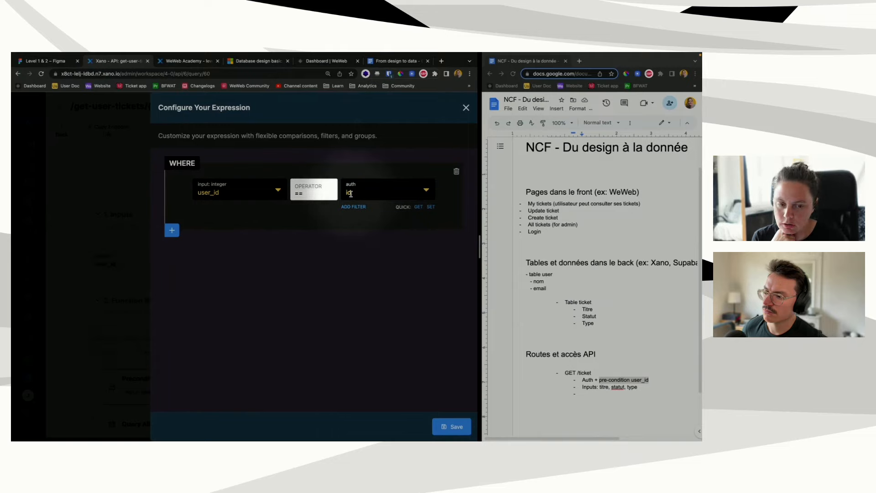
left_click(466, 108)
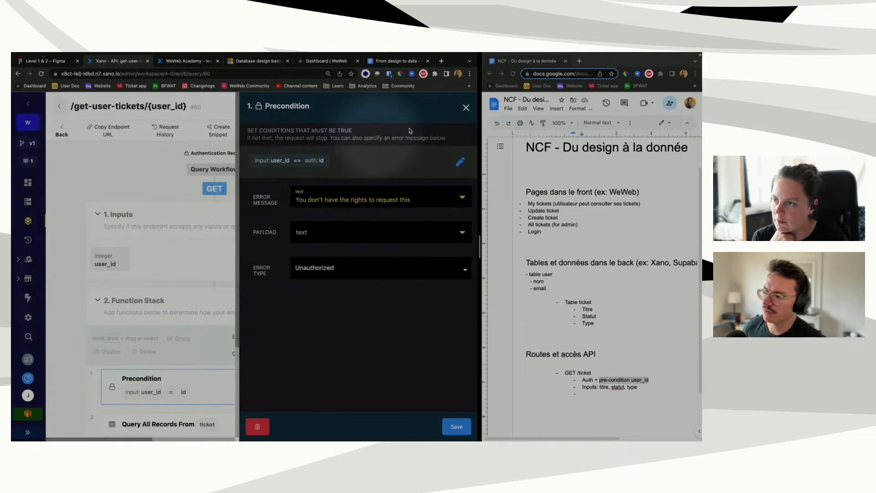
left_click(465, 108)
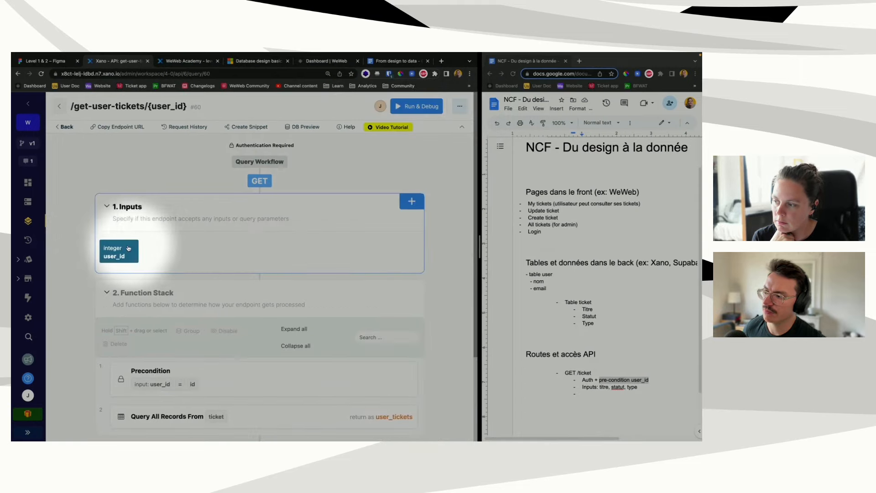
scroll(128, 247, "down", 2)
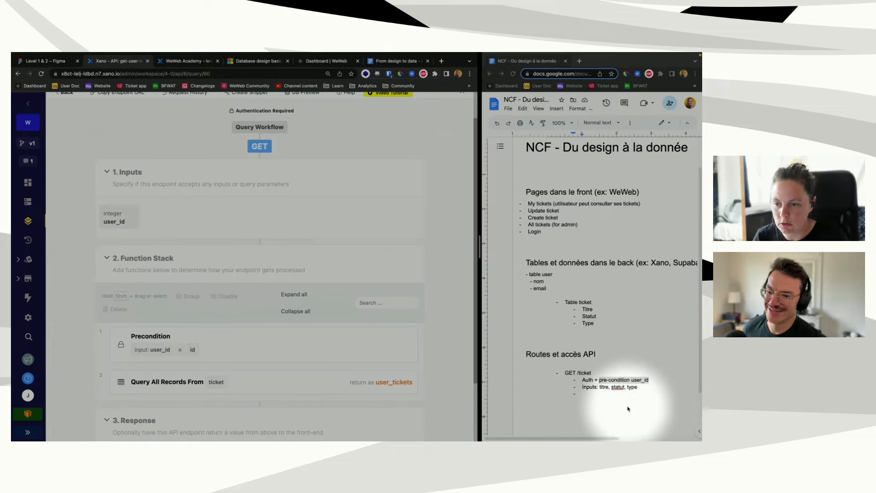
scroll(672, 384, "down", 1)
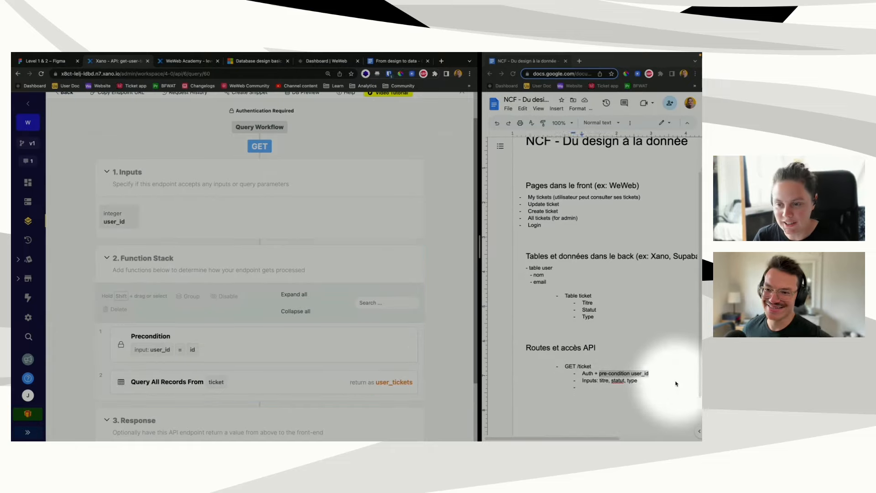
Step: Deselect 'pre-condition user_id' in the notes and bring up the Figma ticket designs
left_click(584, 388)
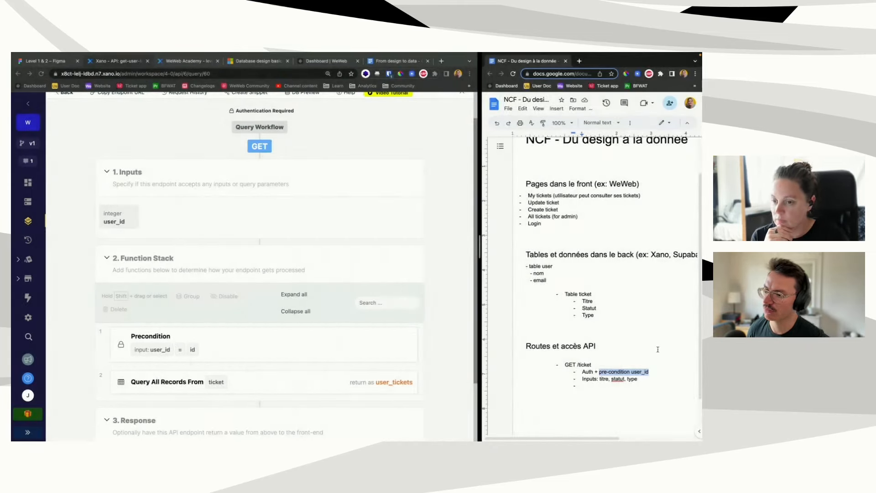
left_click(600, 391)
scroll(599, 389, "down", 2)
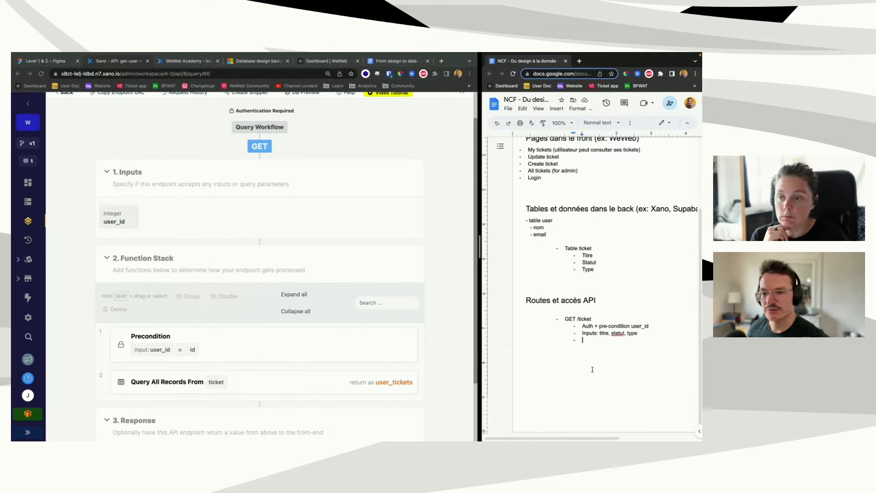
left_click(218, 342)
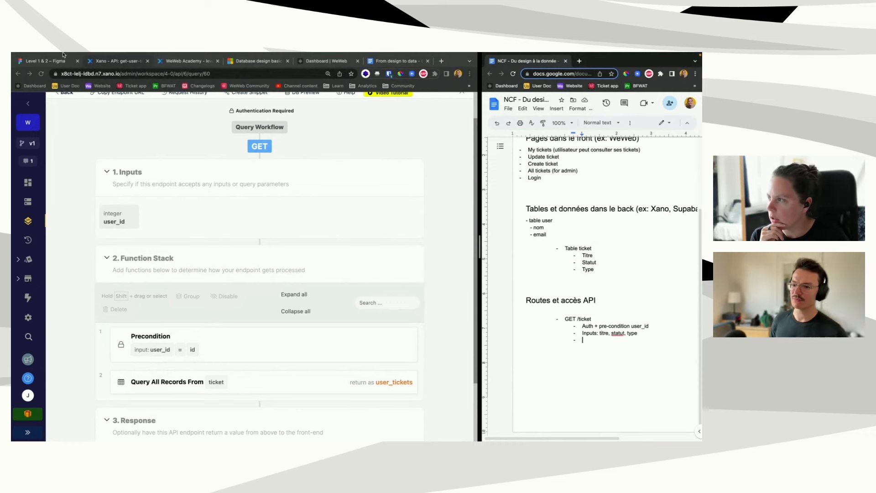
left_click(49, 62)
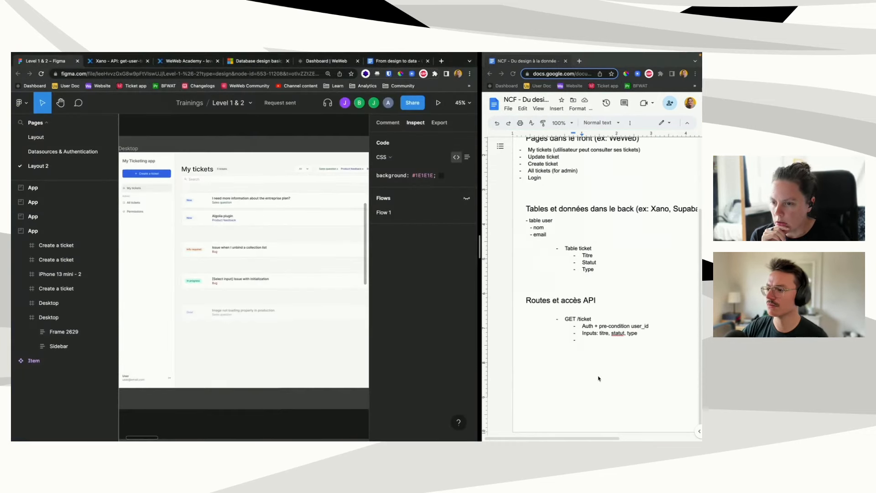
Step: Append '(back)' after type in the route inputs and rename the route to GET /user-ticket
left_click(597, 349)
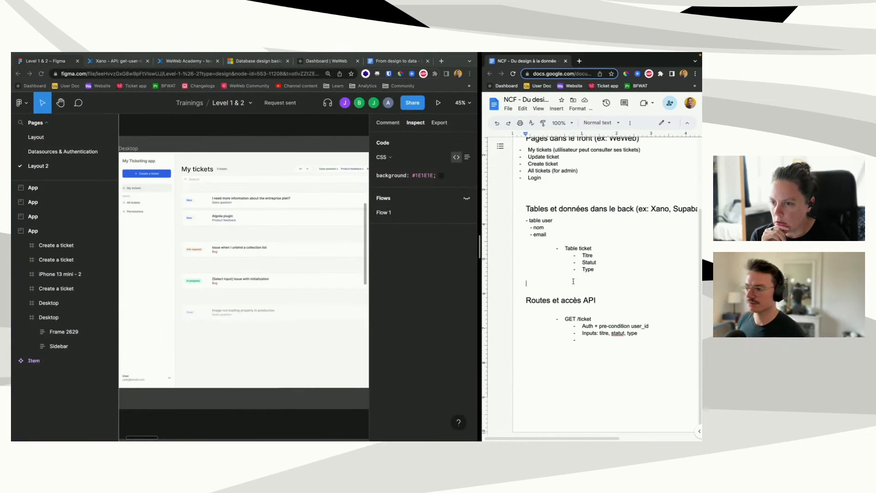
key("Return")
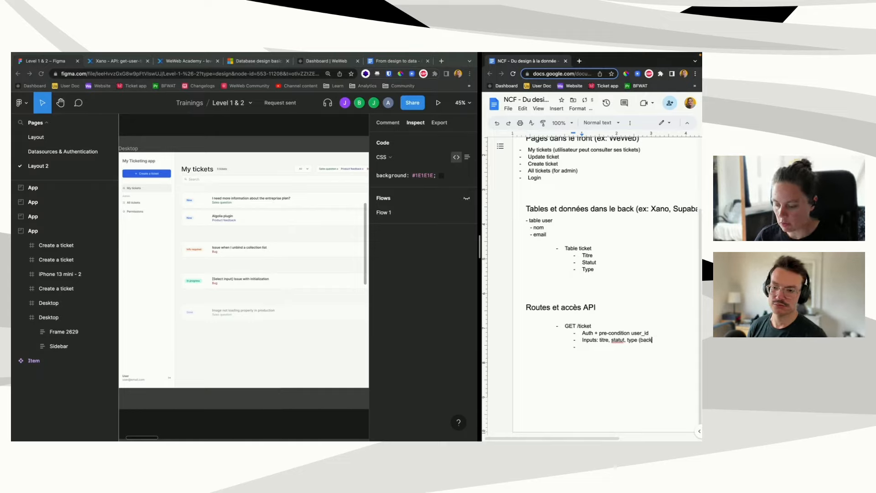
type("(back)")
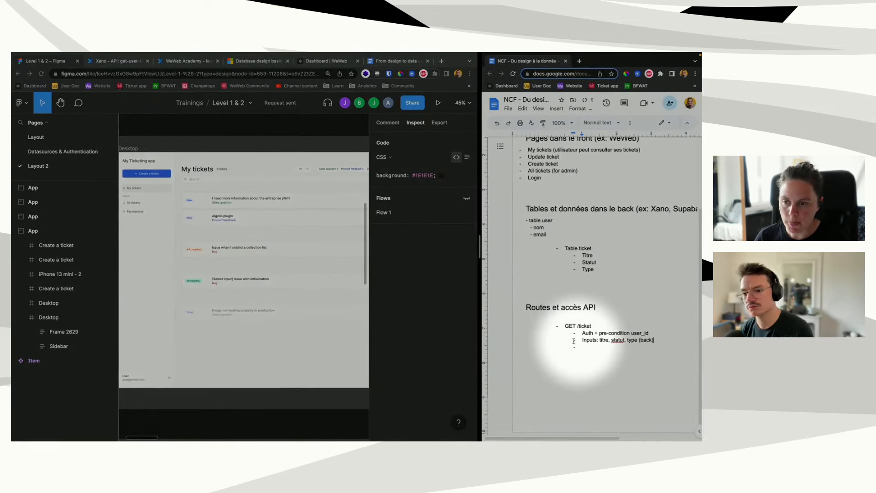
left_click_drag(573, 340, 658, 338)
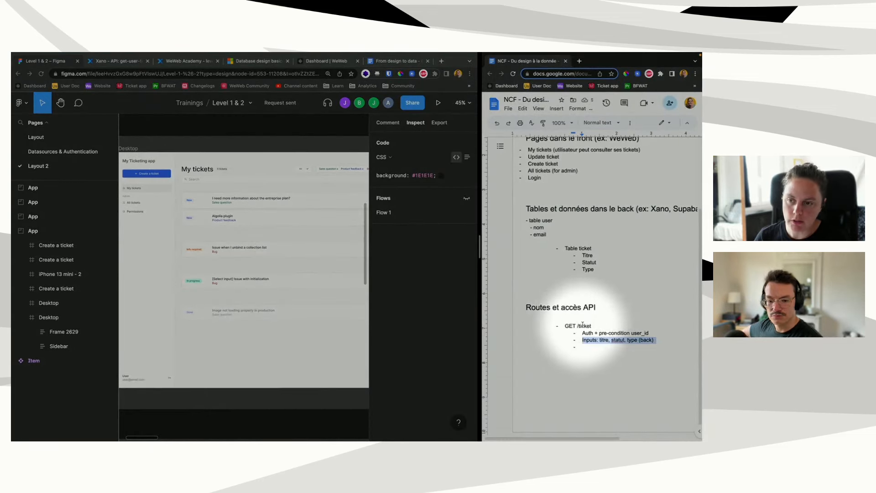
left_click(578, 326)
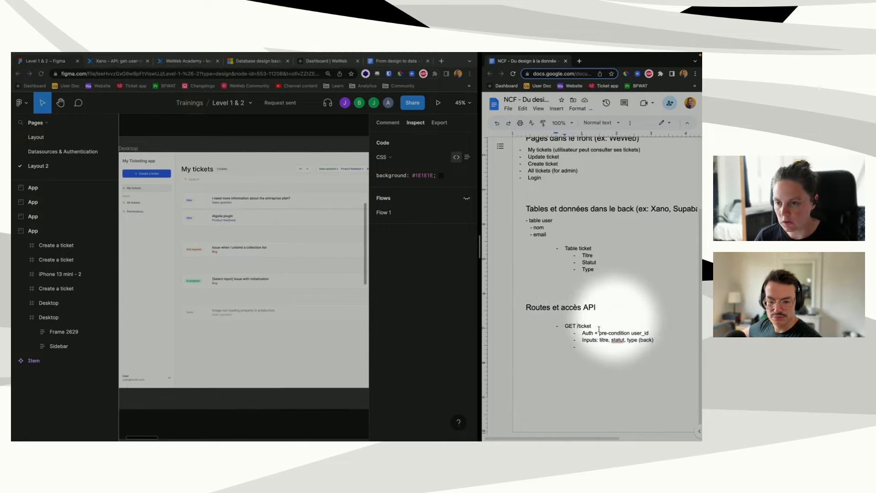
type("user")
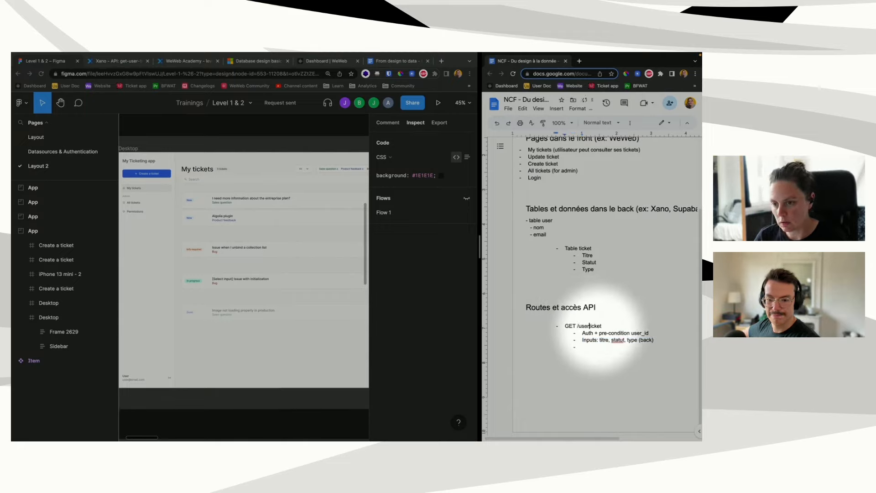
type("-")
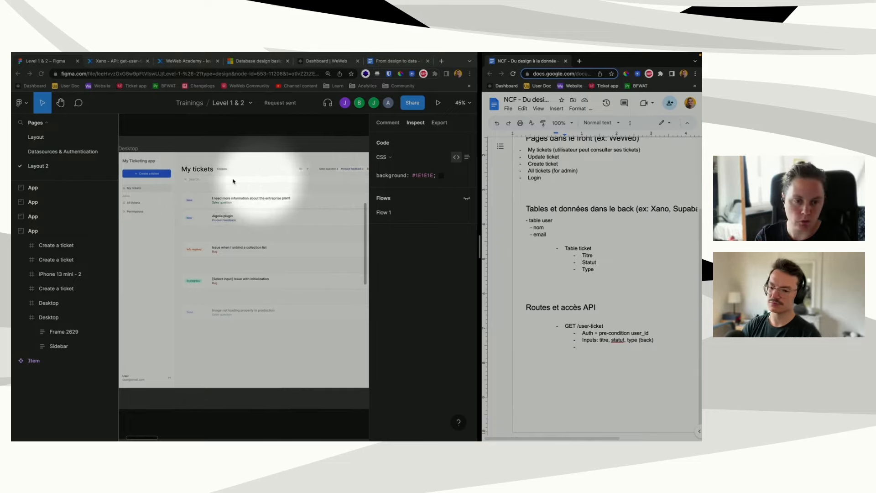
scroll(183, 284, "down", 1)
scroll(183, 284, "down", 10)
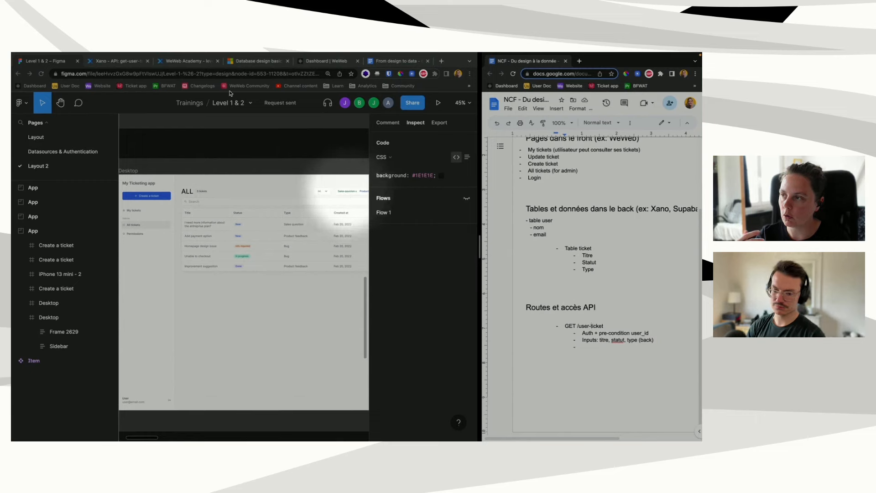
Step: In Xano, open the Level 2 GET /ticket endpoint with search, status and type inputs, then return to Figma
left_click(119, 61)
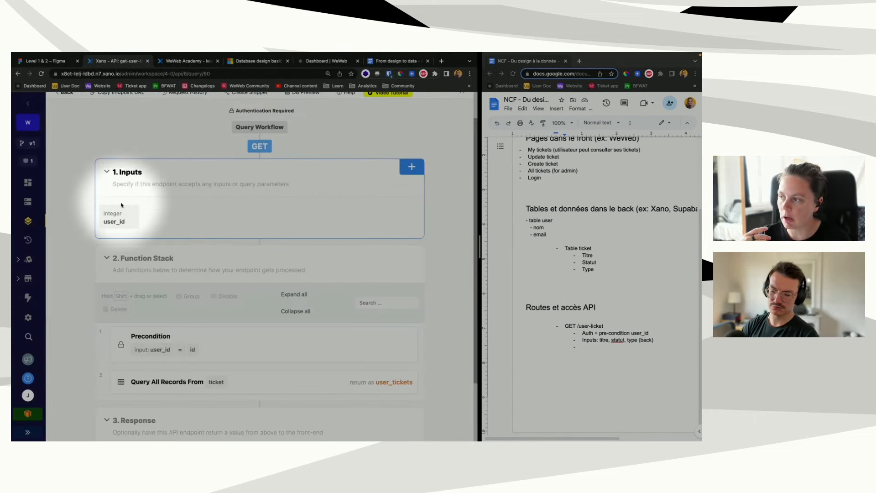
scroll(119, 212, "down", 1)
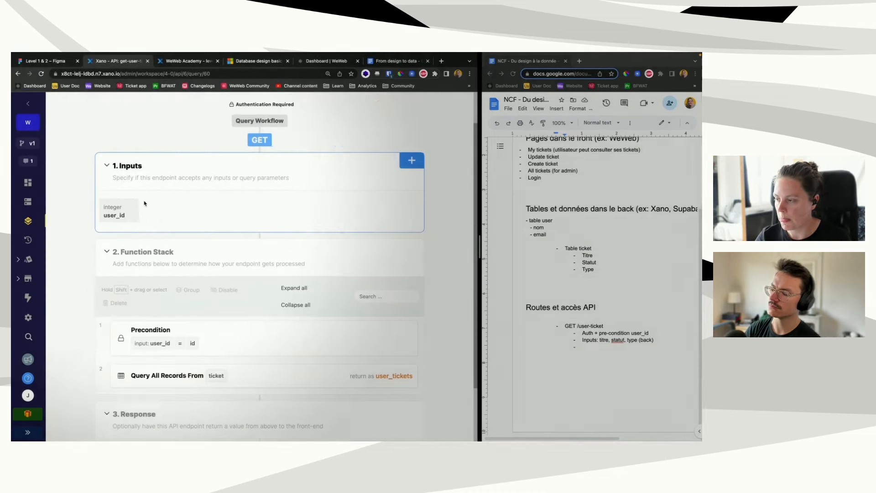
scroll(145, 202, "up", 2)
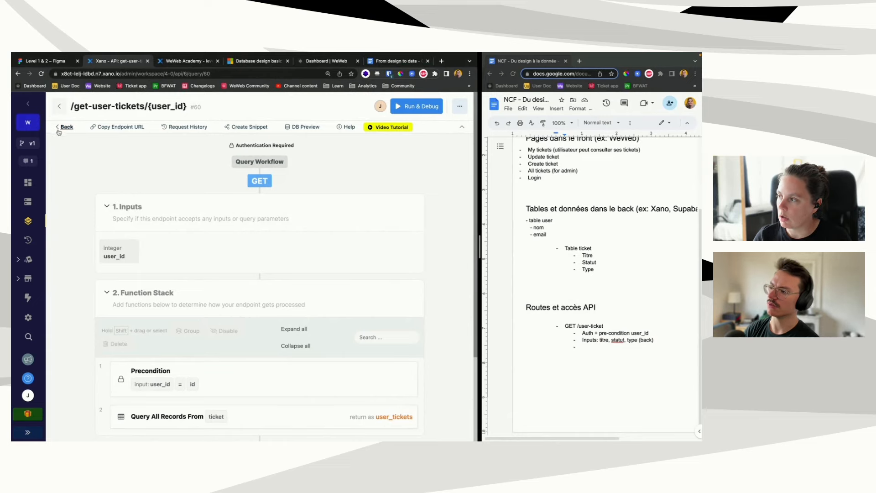
left_click(60, 110)
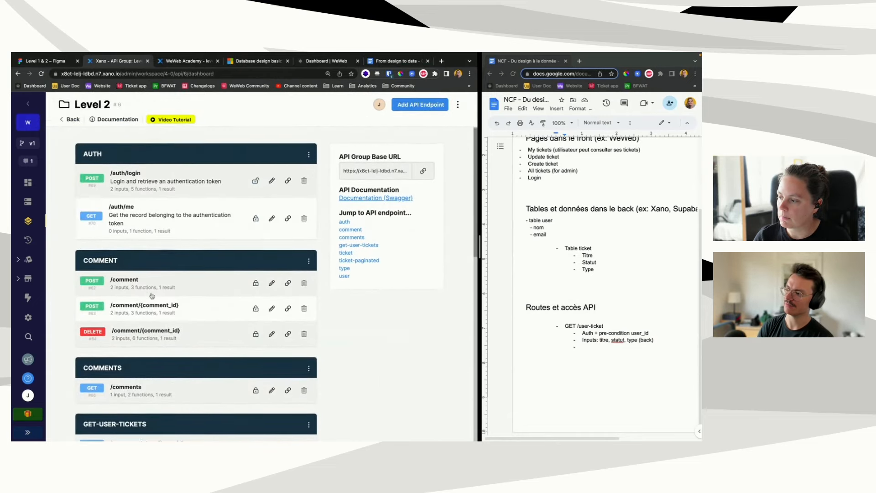
scroll(151, 296, "down", 3)
scroll(152, 296, "down", 2)
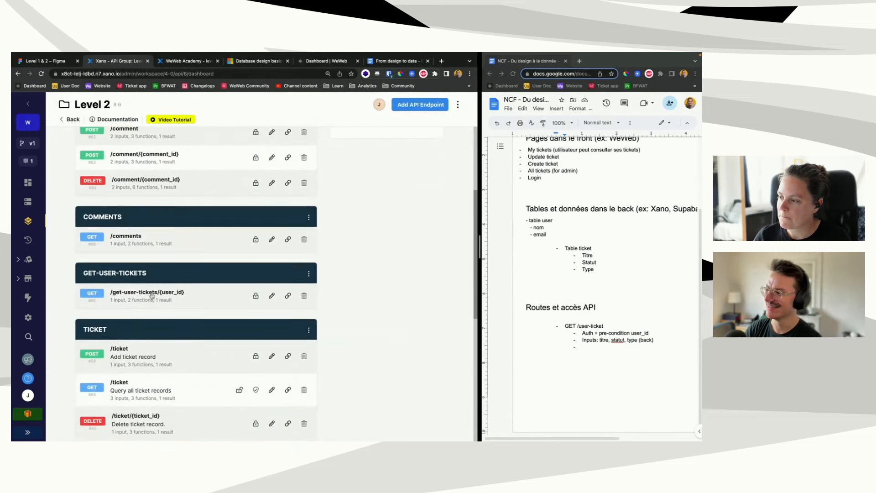
scroll(152, 296, "down", 5)
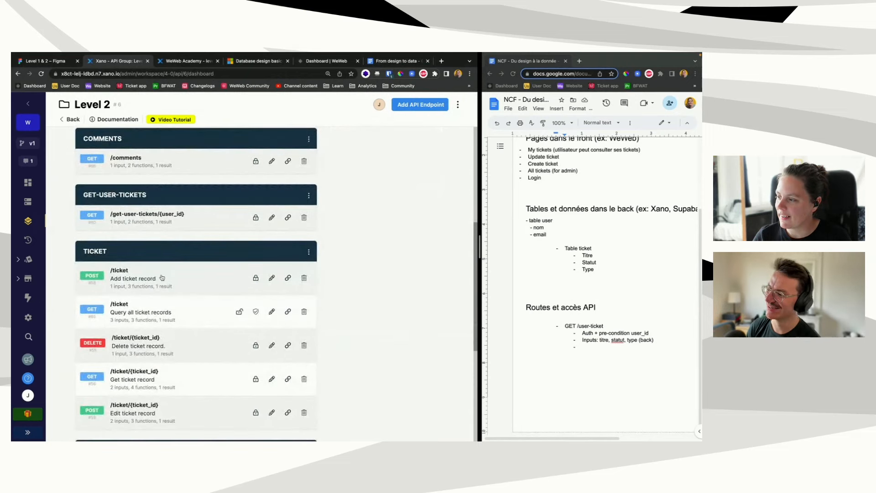
scroll(139, 283, "down", 2)
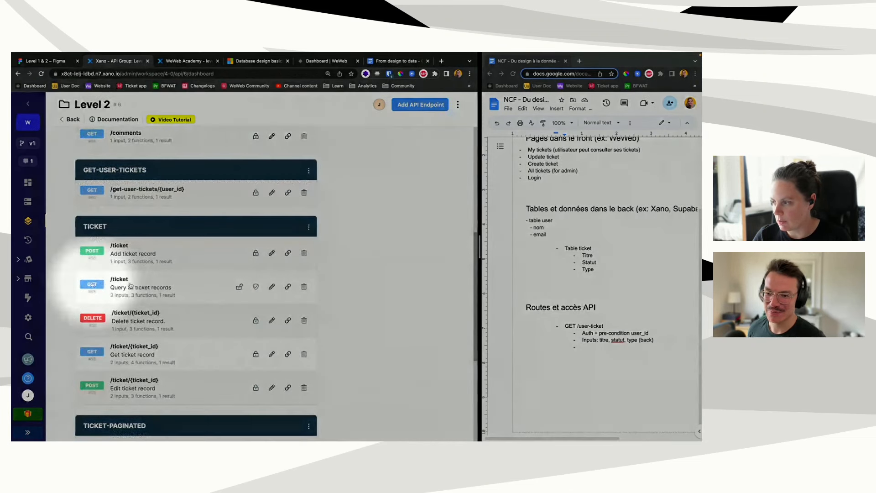
left_click(111, 286)
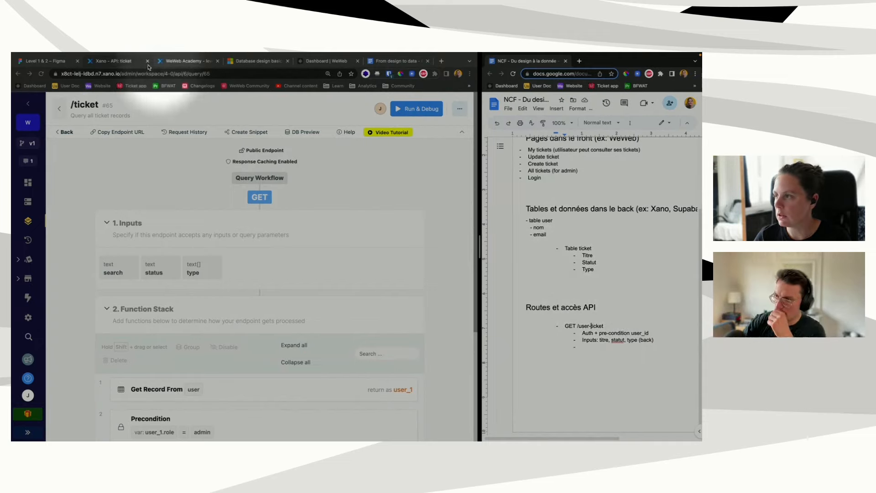
left_click(116, 62)
left_click(41, 61)
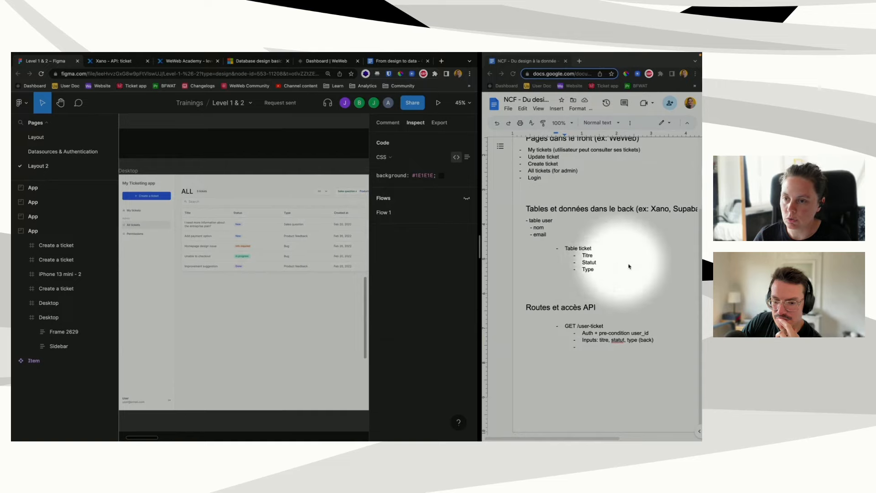
Step: Add a fourth ticket table field, 'Create_at', under Type
left_click(602, 271)
key("Return")
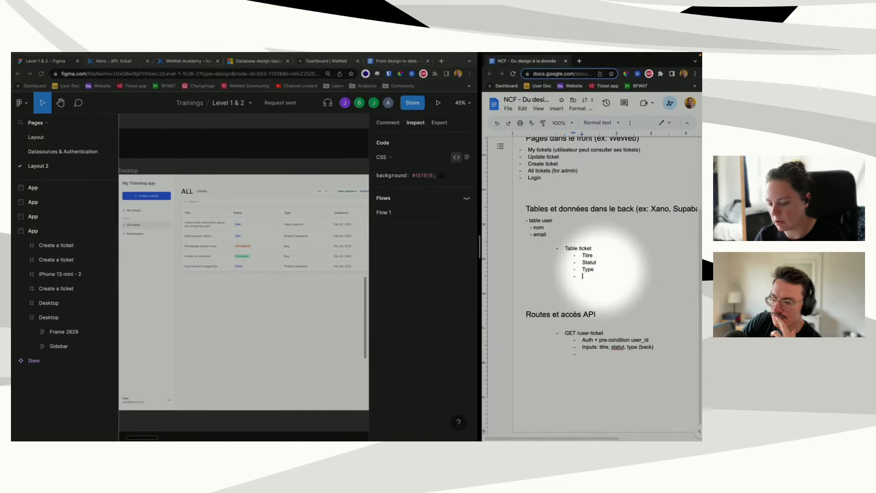
type("Create_at")
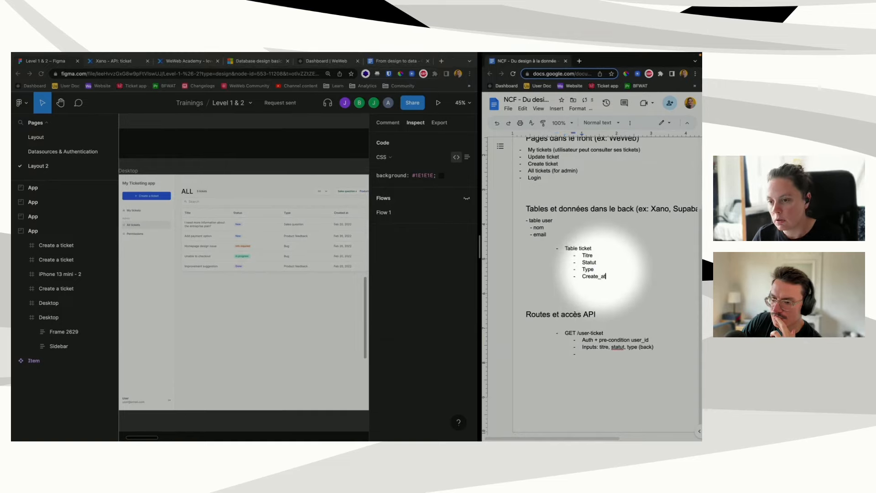
scroll(593, 269, "right", 3)
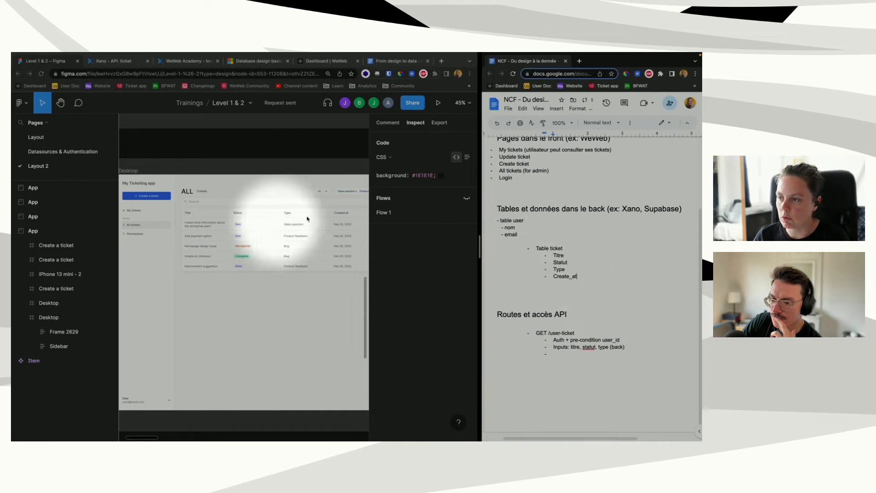
scroll(315, 228, "right", 3)
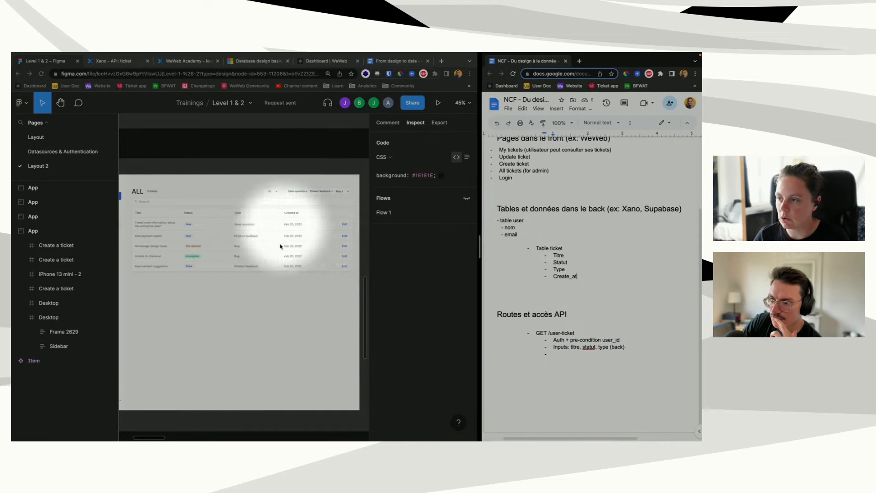
scroll(280, 246, "left", 5)
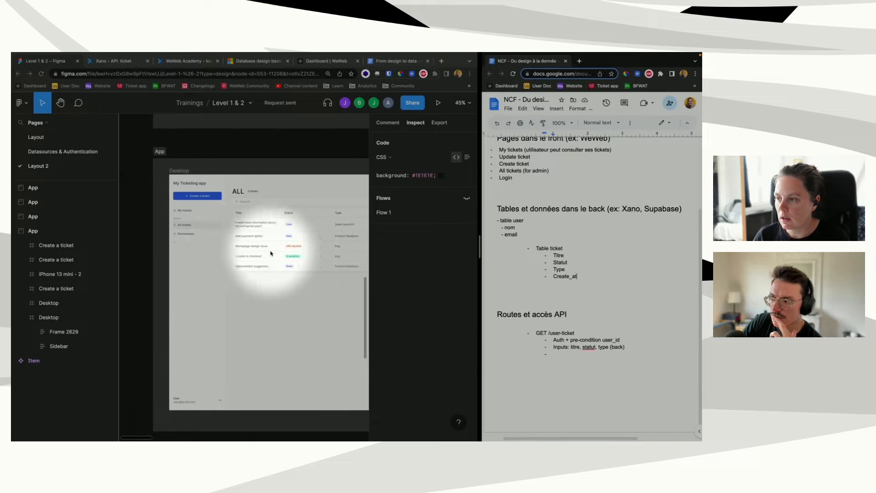
scroll(270, 253, "right", 1)
Step: Start a second route bullet 'GET /ticket' requiring 'Auth + pre-condition role admin'
left_click(585, 383)
key("shift+Tab")
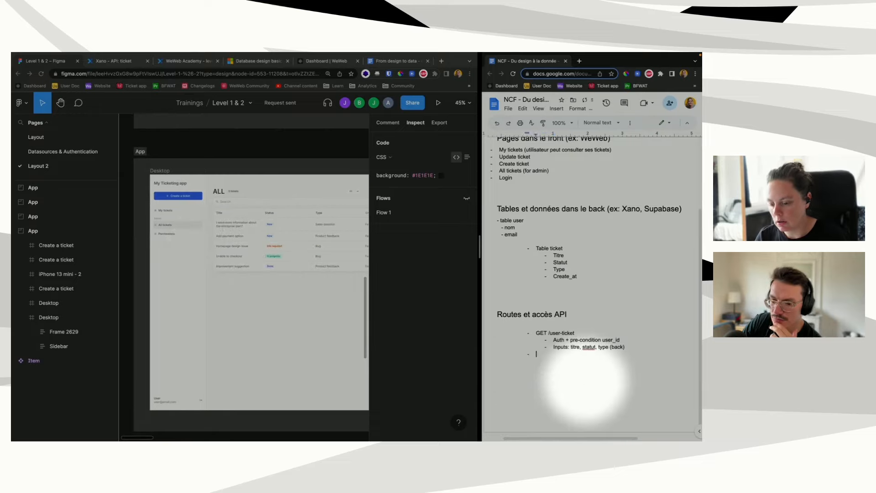
key("Return")
key("Return")
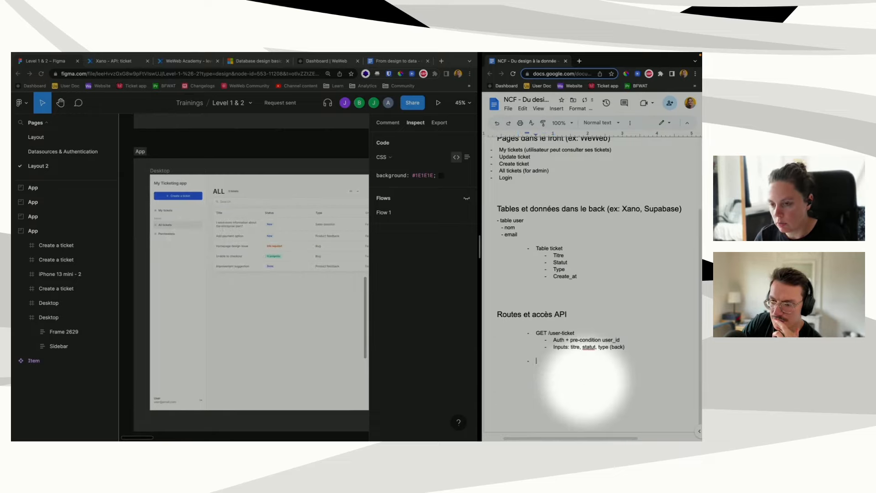
type("GE")
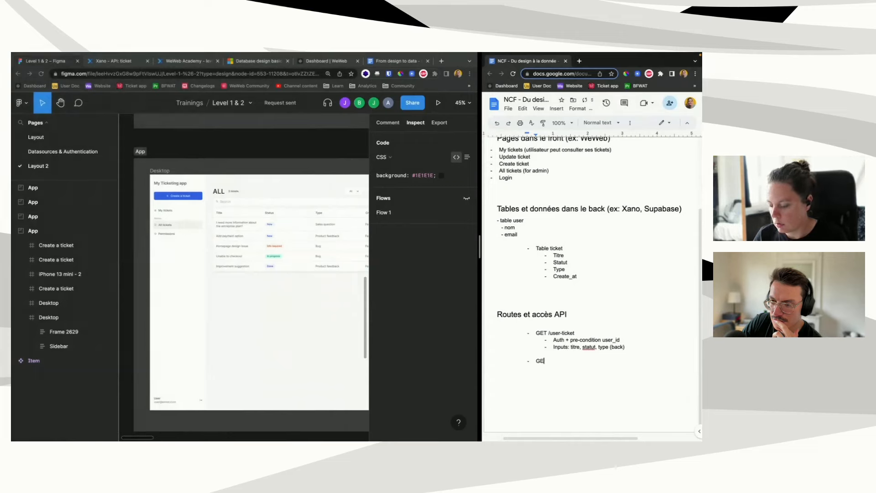
type("T /ticke")
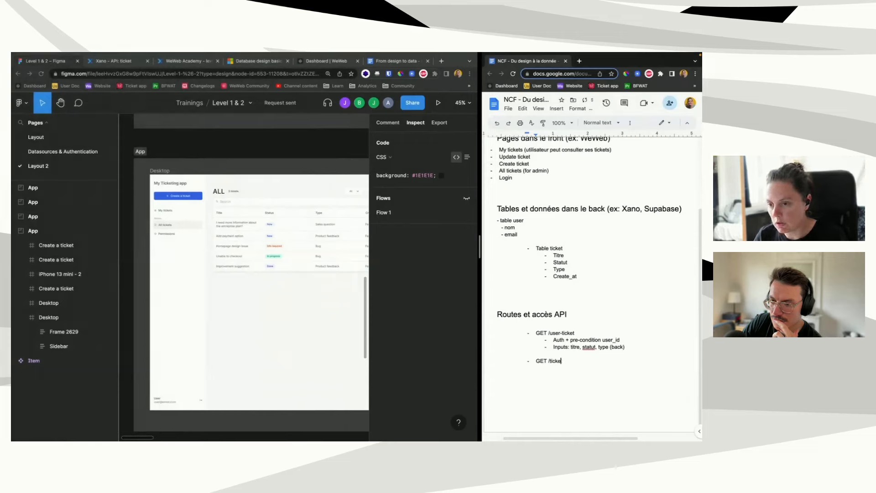
type("t Au")
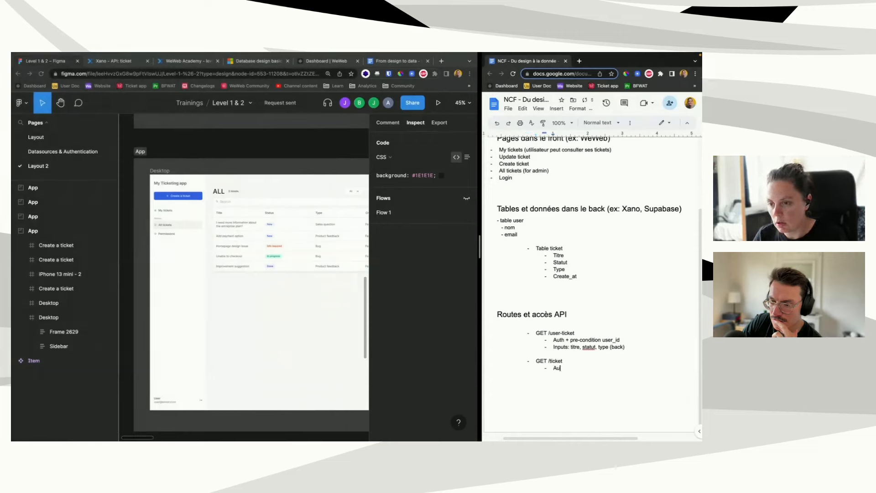
type("th + pre-condition")
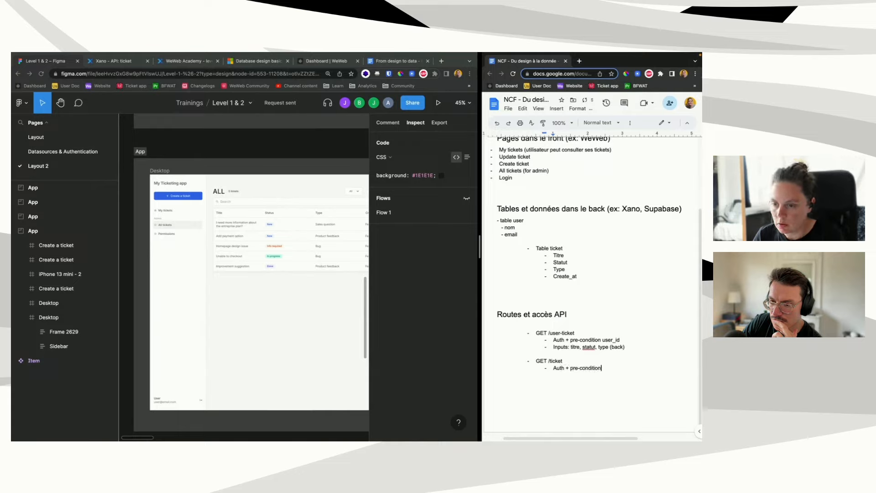
type(" role admin")
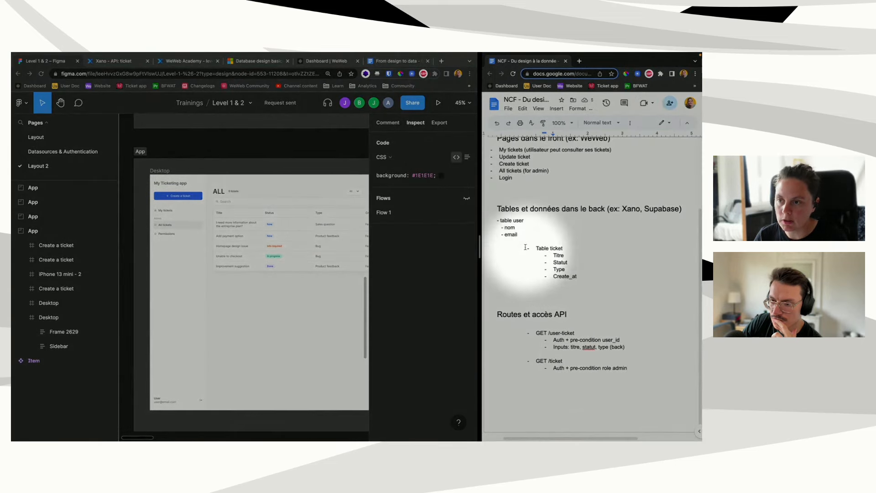
Step: Add a '- role' field under email in the user table, aligned with nom and email
left_click(524, 234)
key("Return")
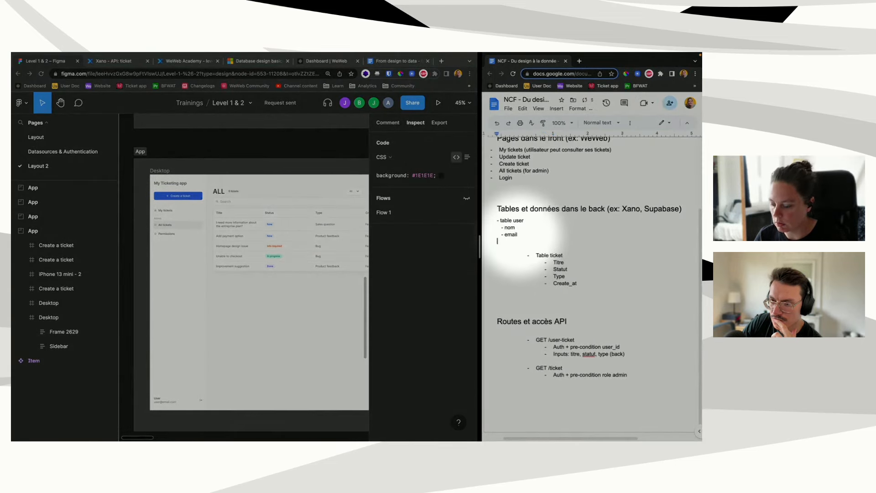
type("- role")
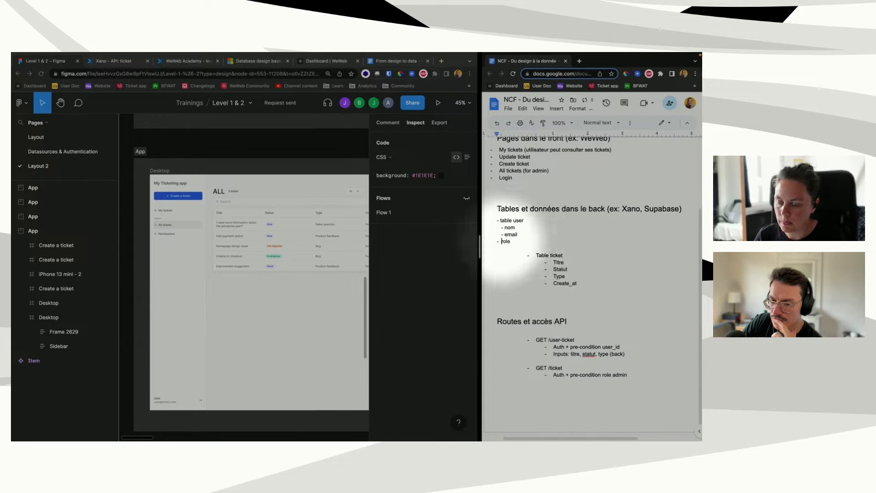
left_click(494, 242)
key("Tab")
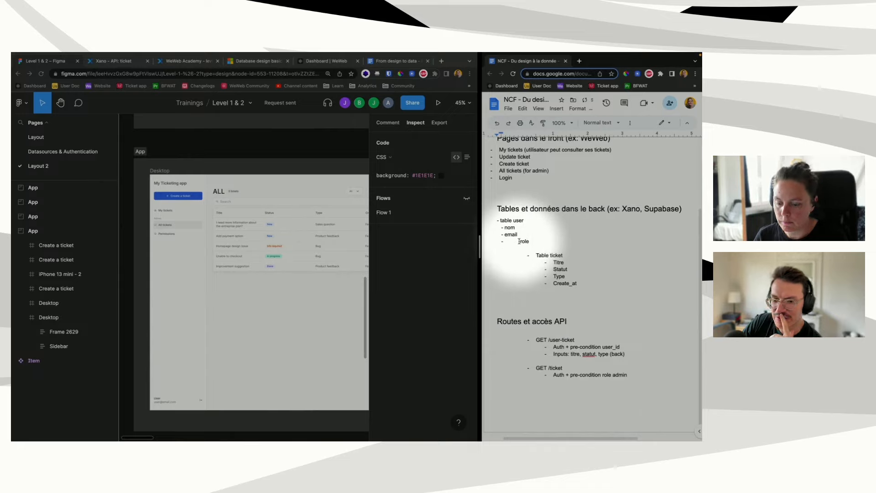
left_click(519, 241)
key("BackSpace")
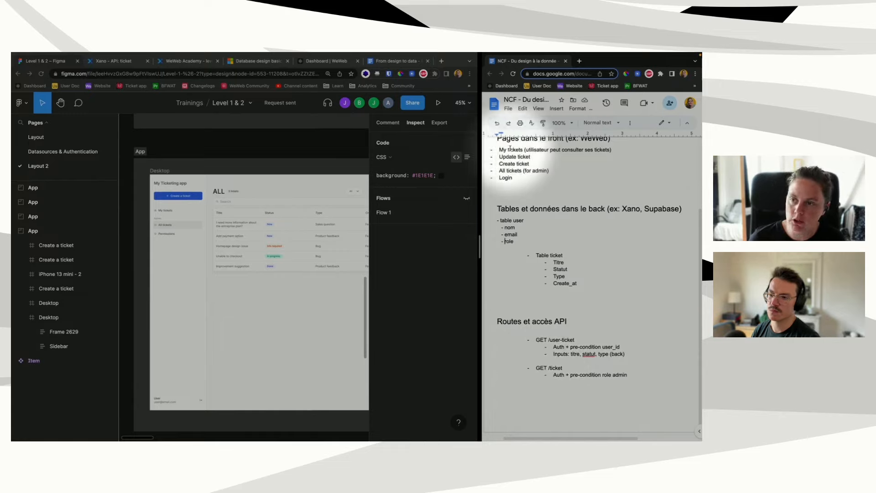
scroll(525, 197, "up", 1)
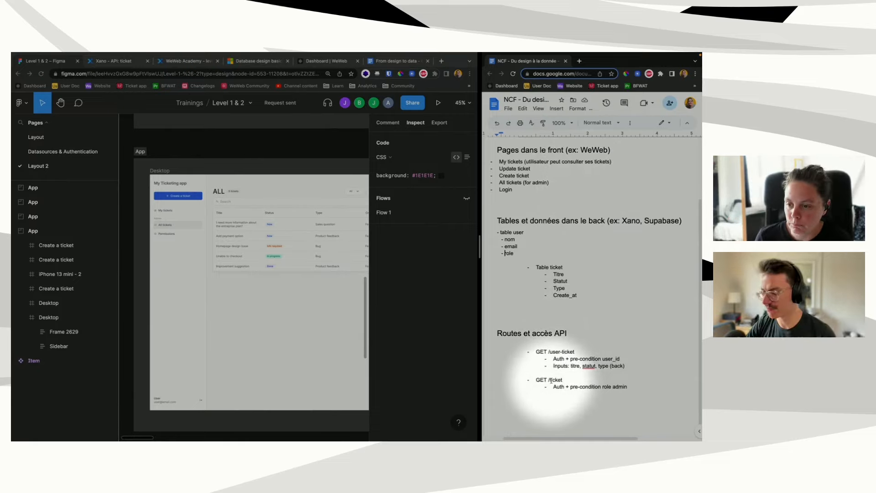
scroll(551, 380, "down", 1)
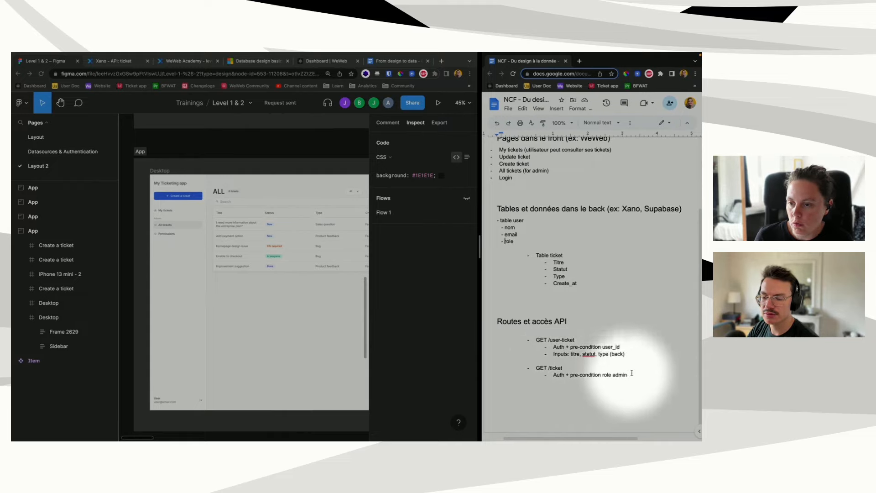
Step: Copy the Inputs line under GET /ticket and change its ending to '(filtres back)'
left_click_drag(625, 351, 550, 355)
key("super+c")
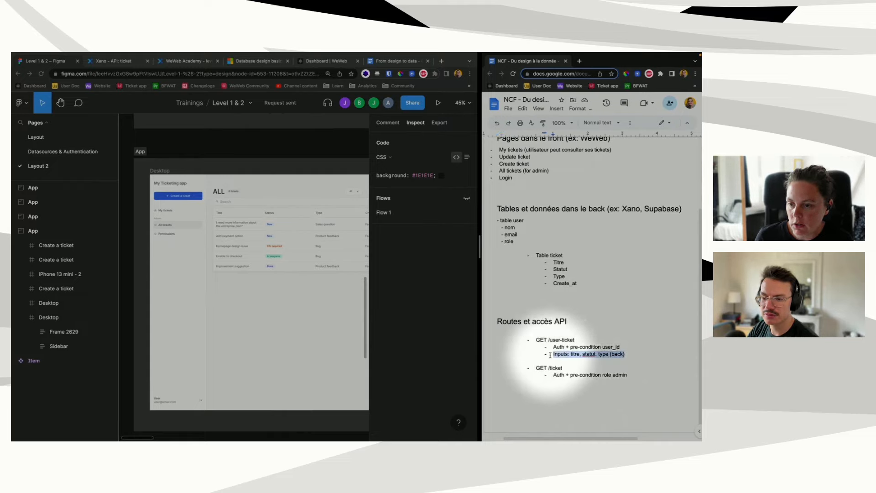
left_click(636, 375)
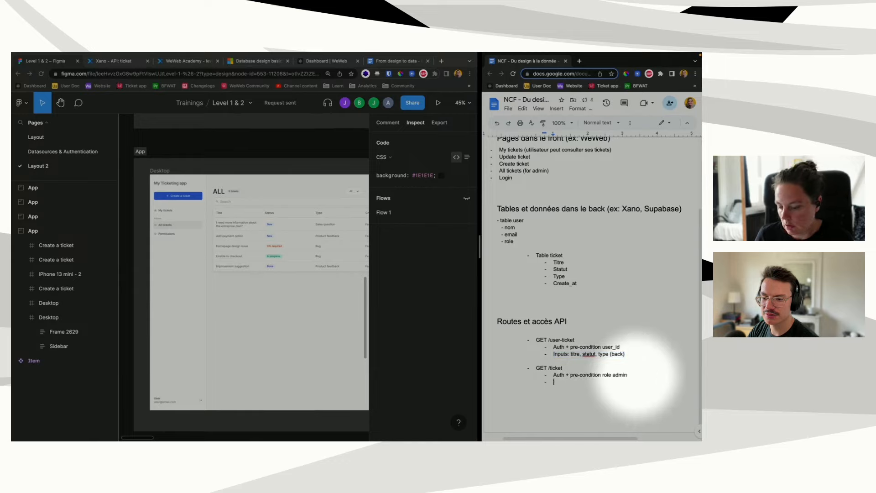
key("super+v")
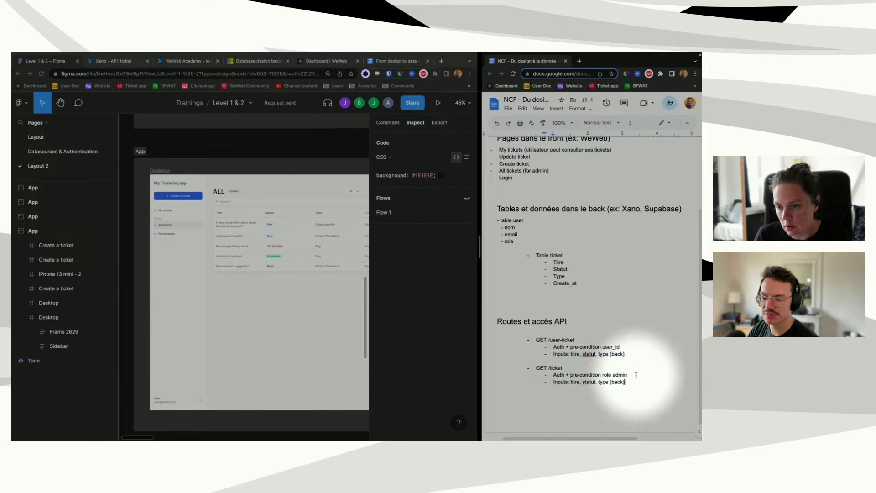
left_click(611, 382)
type("filter")
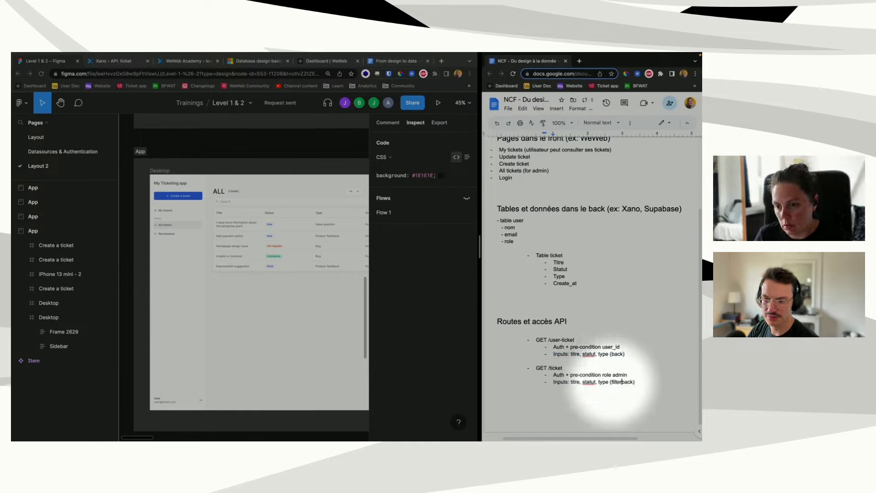
key("BackSpace")
key("BackSpace")
type("res")
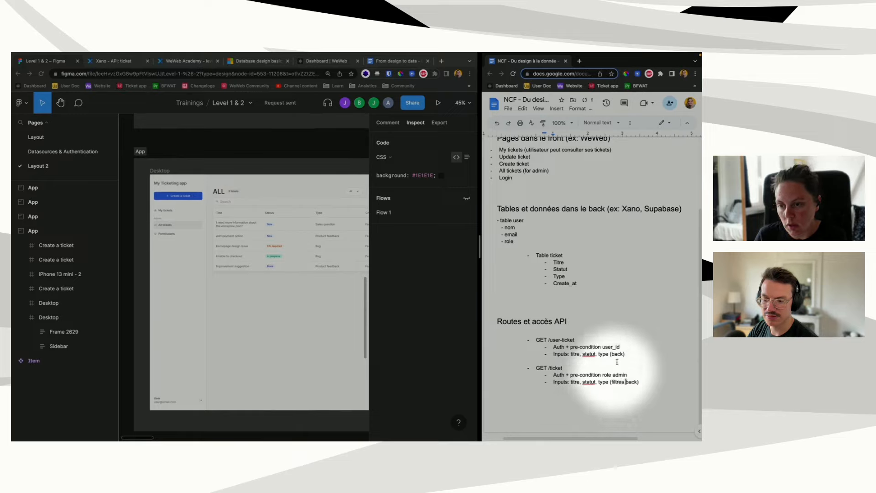
Step: Replace GET /user-ticket's Inputs line with 'Pas d'inputs (on fera les filtres en front)'
left_click_drag(625, 354, 547, 356)
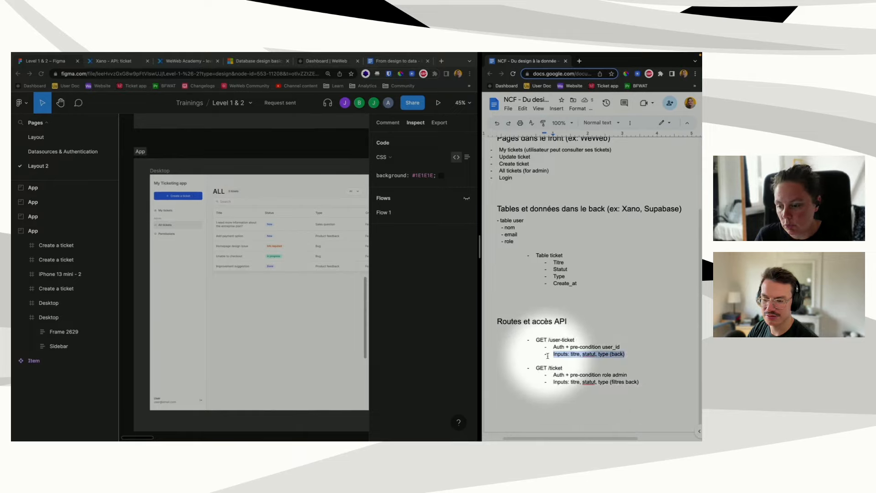
type("Pas d'input")
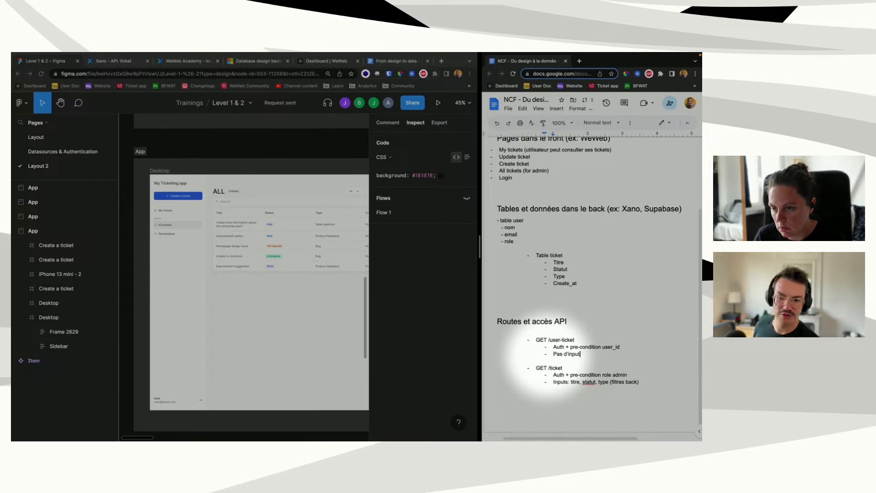
type("s (front")
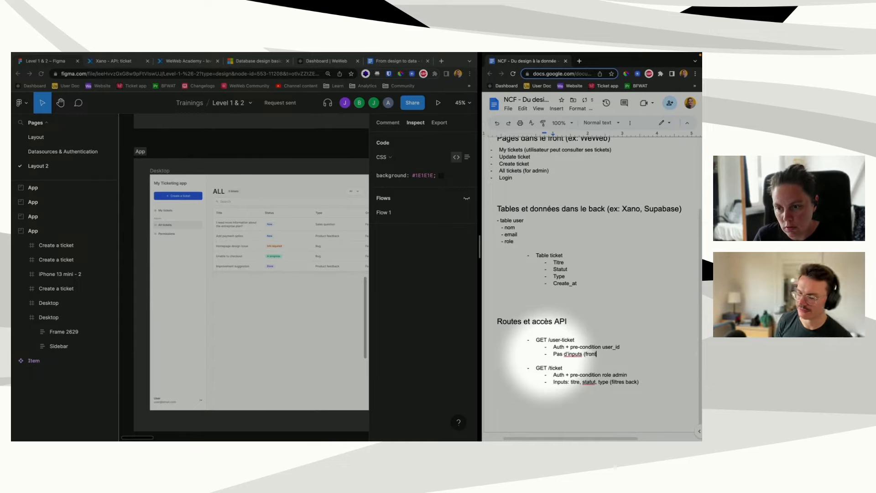
key("BackSpace")
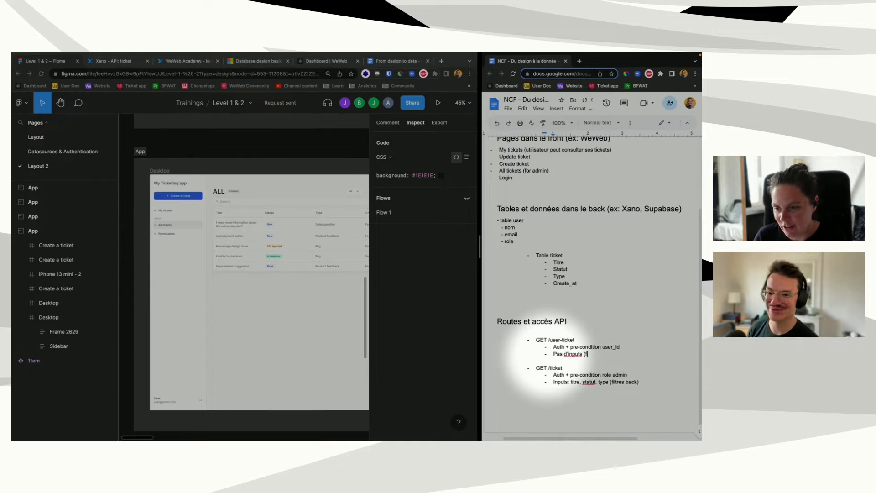
type("on fera le")
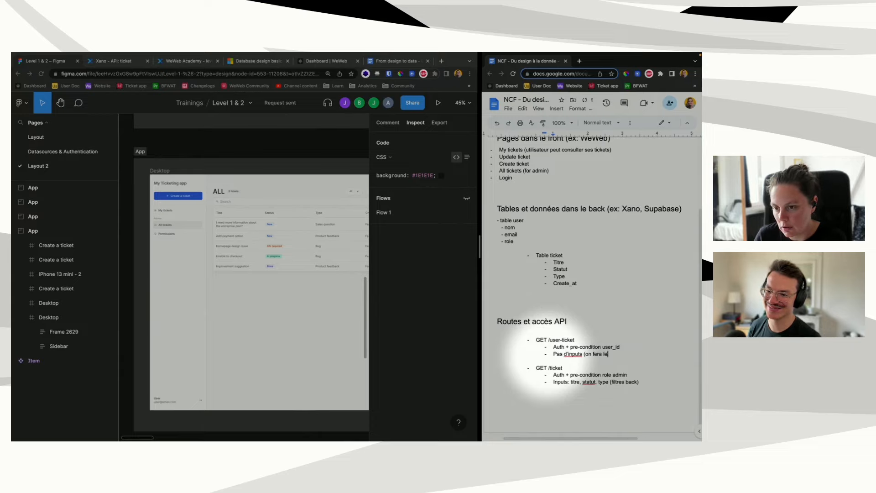
type("s filtres en front")
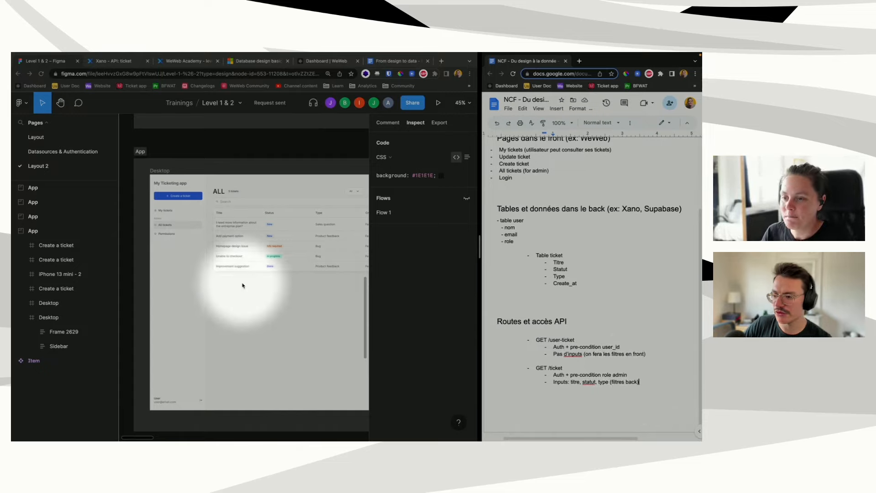
Step: Pan the Figma canvas up and right from the ticket list to the Edit information frame
scroll(271, 283, "up", 3)
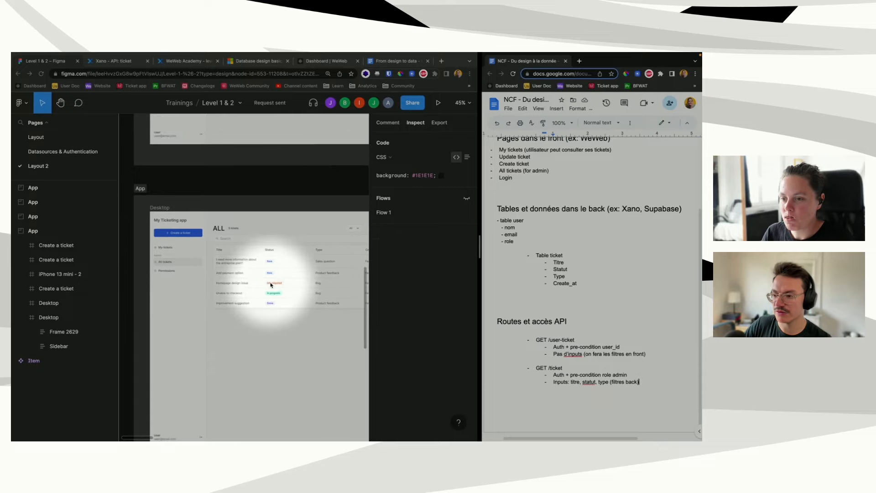
scroll(271, 285, "up", 5)
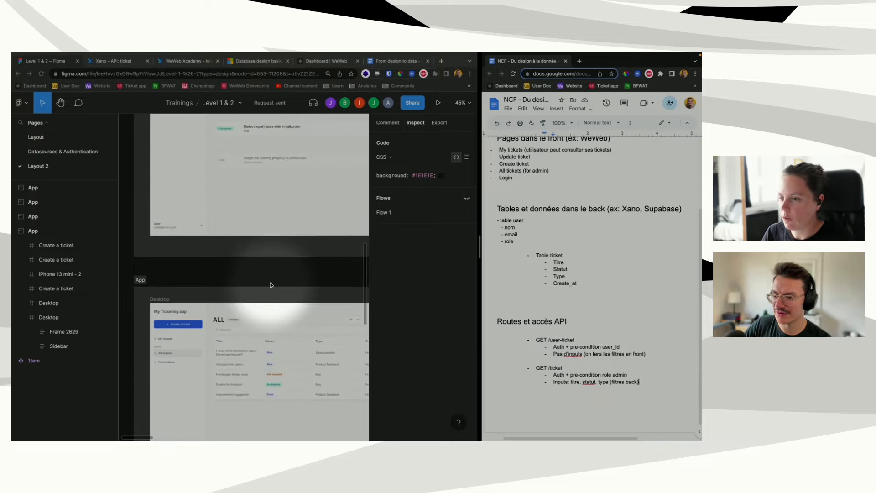
scroll(270, 285, "up", 5)
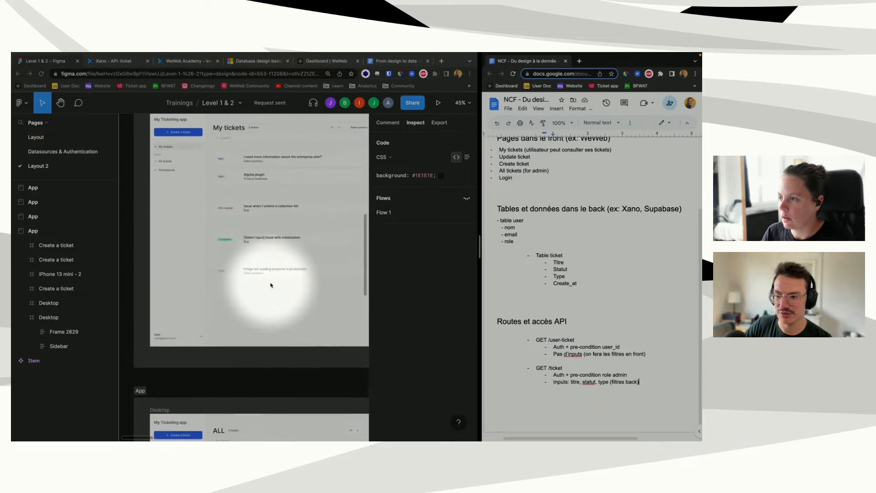
scroll(271, 285, "up", 2)
scroll(271, 285, "up", 2)
scroll(271, 285, "right", 10)
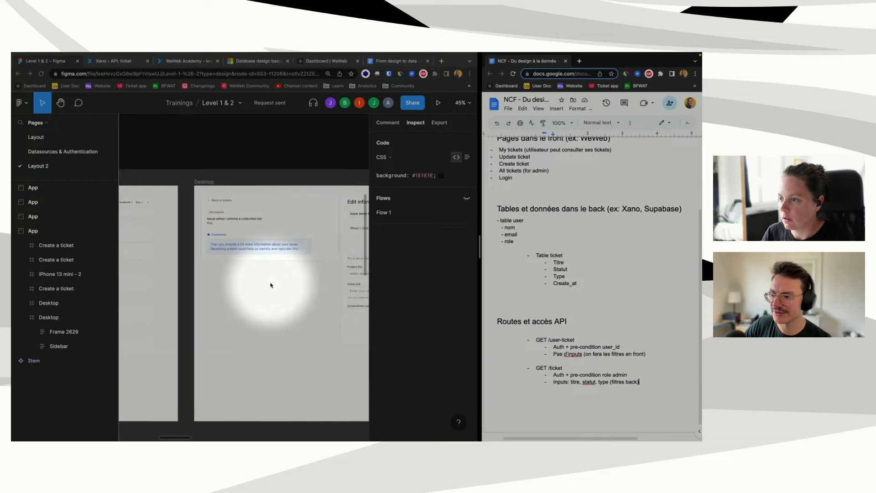
scroll(270, 285, "right", 5)
scroll(270, 285, "left", 7)
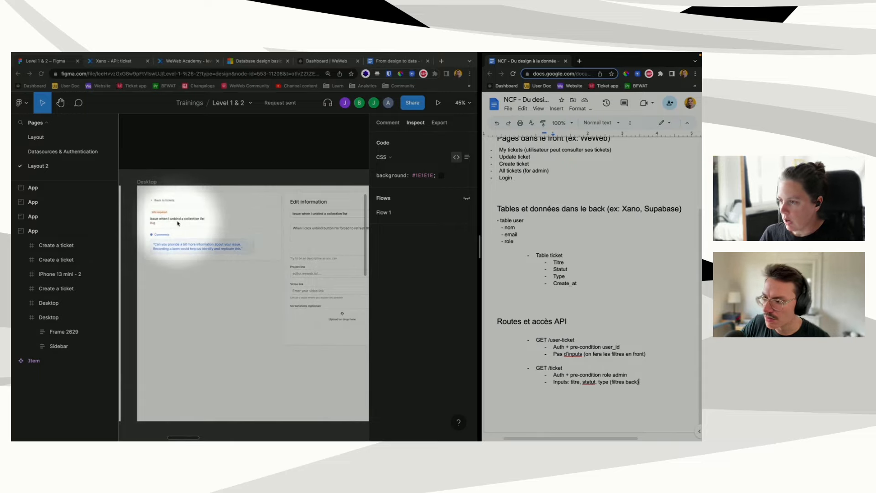
scroll(171, 220, "right", 2)
scroll(177, 223, "right", 1)
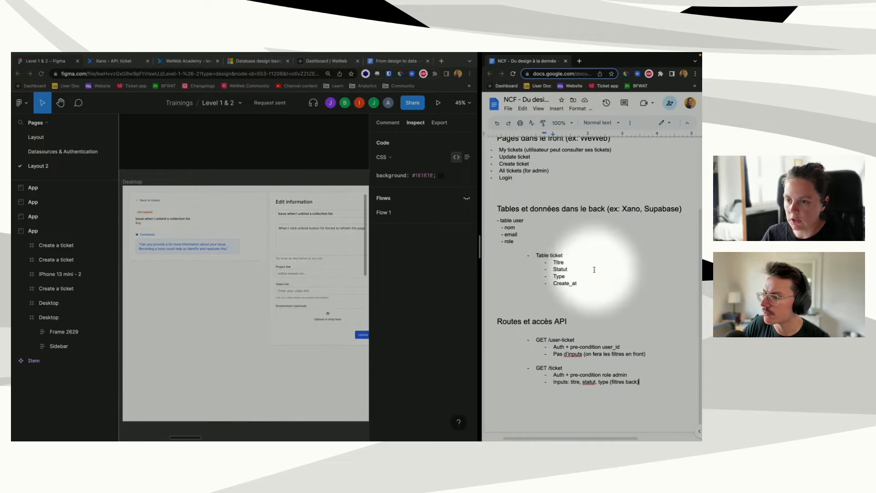
Step: Add Description, Project link, Video link and Screenshots (array) fields to Table ticket after Create_at
left_click(584, 284)
key("Return")
type("Description")
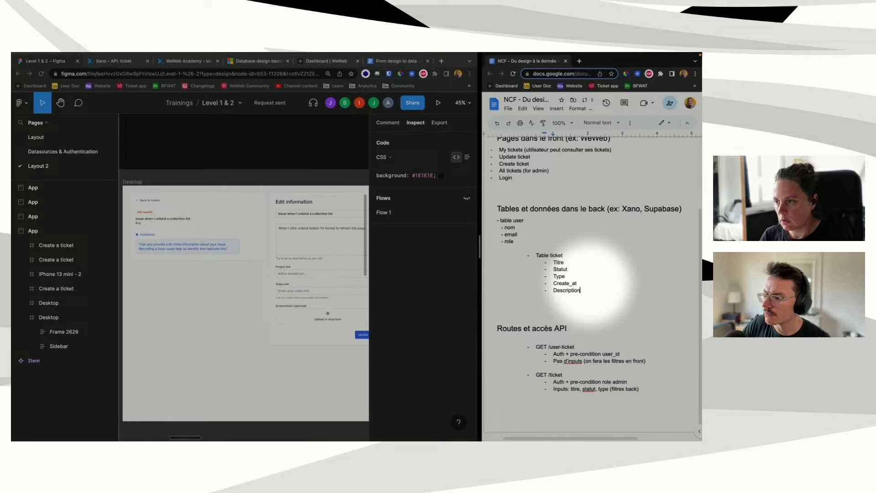
key("Return")
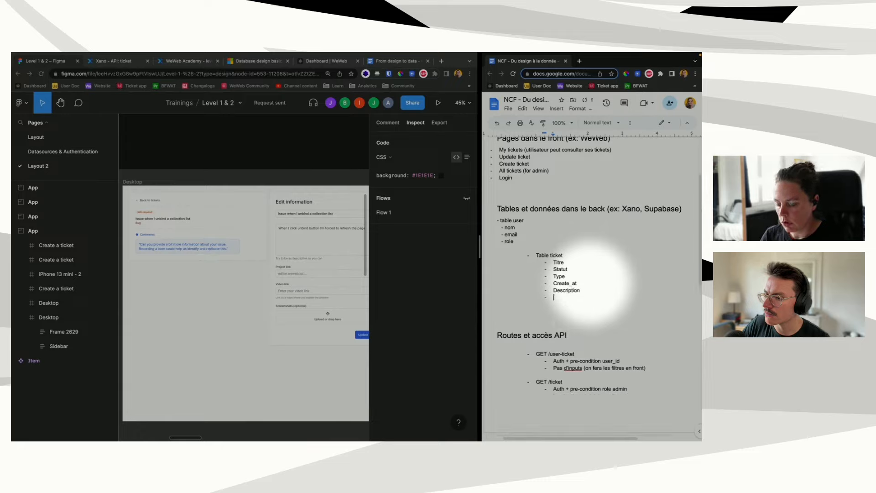
type("Project link")
key("Return")
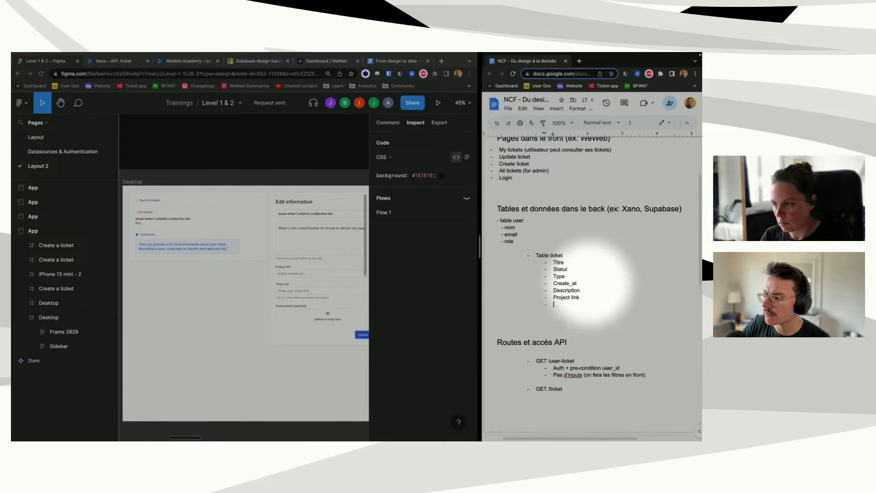
type("Video link")
key("Return")
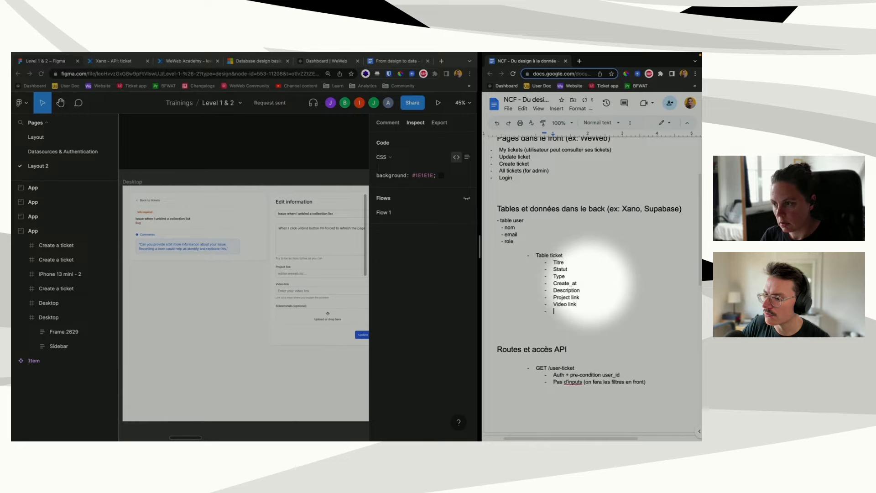
type("Screenshots")
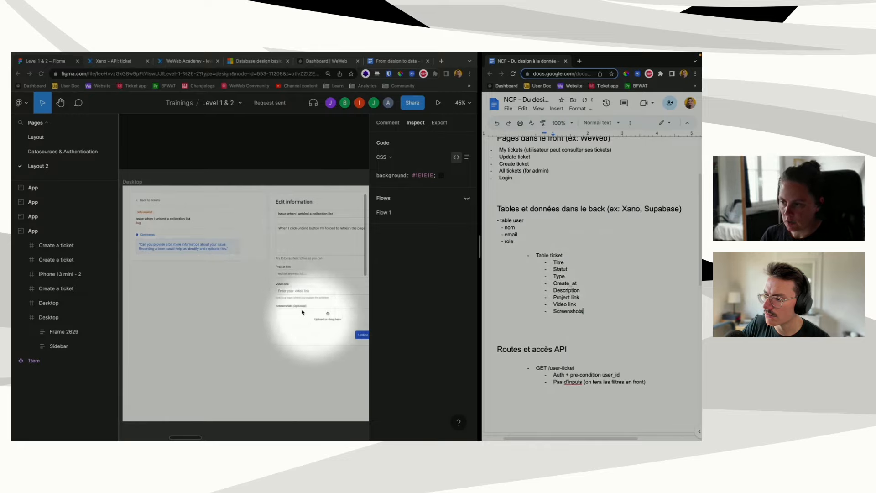
type(" (array")
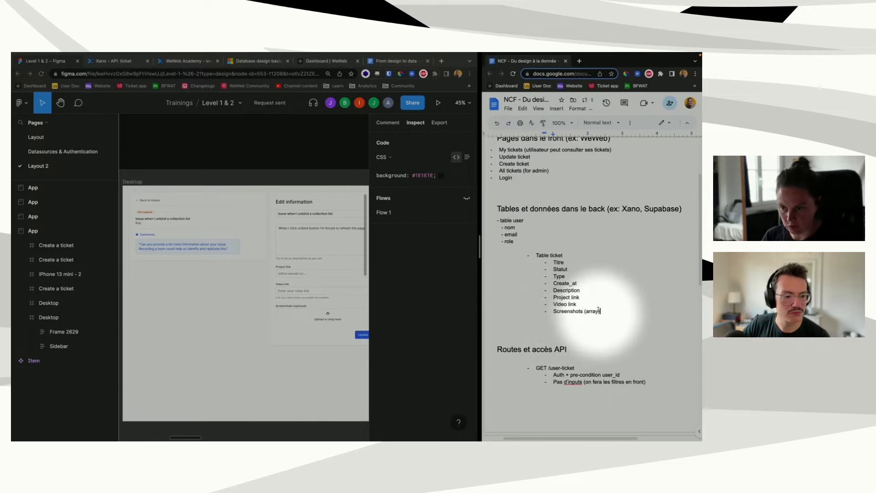
type(")")
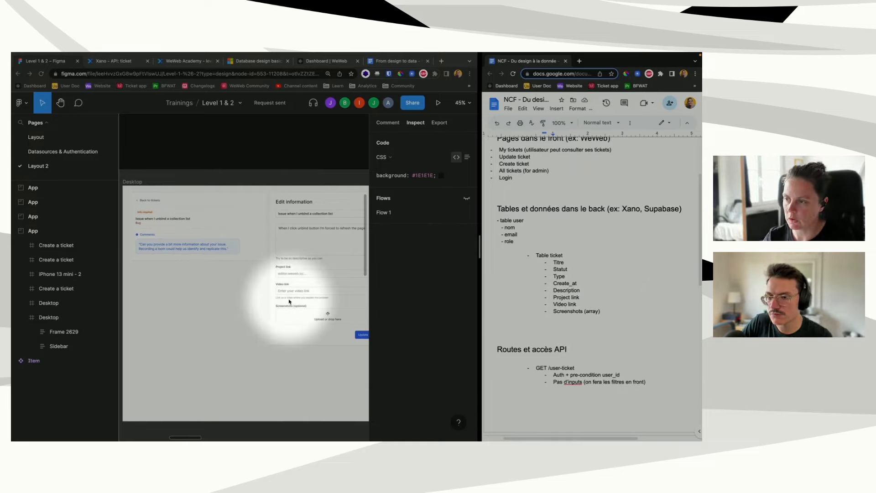
Step: Open Xano's ticket table and scroll right to its project_link, video_link and screenshot_links columns
left_click(130, 61)
left_click(27, 201)
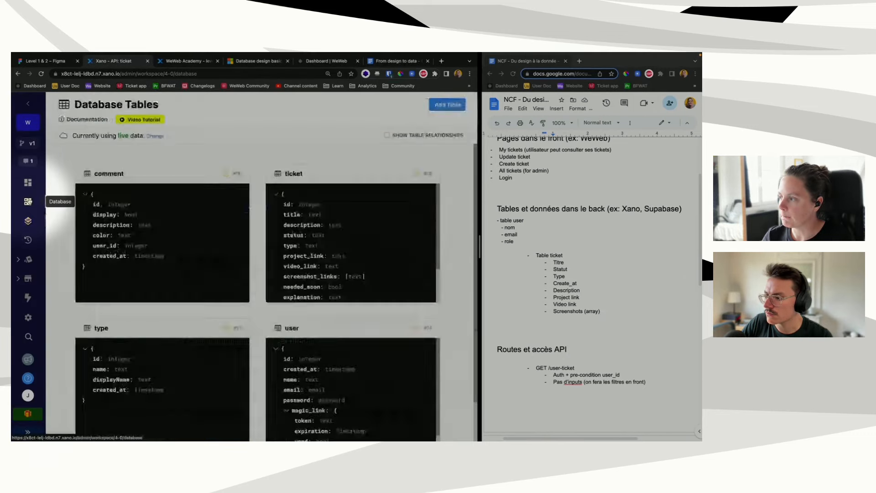
left_click(338, 188)
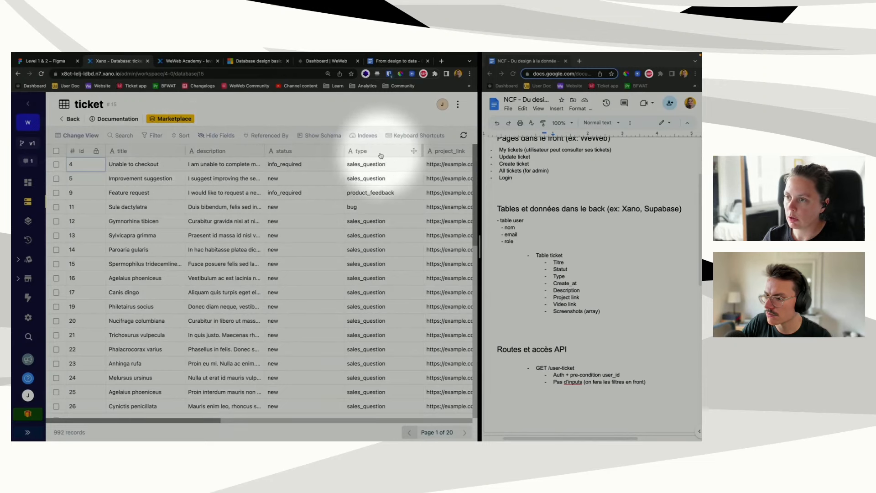
scroll(381, 156, "right", 5)
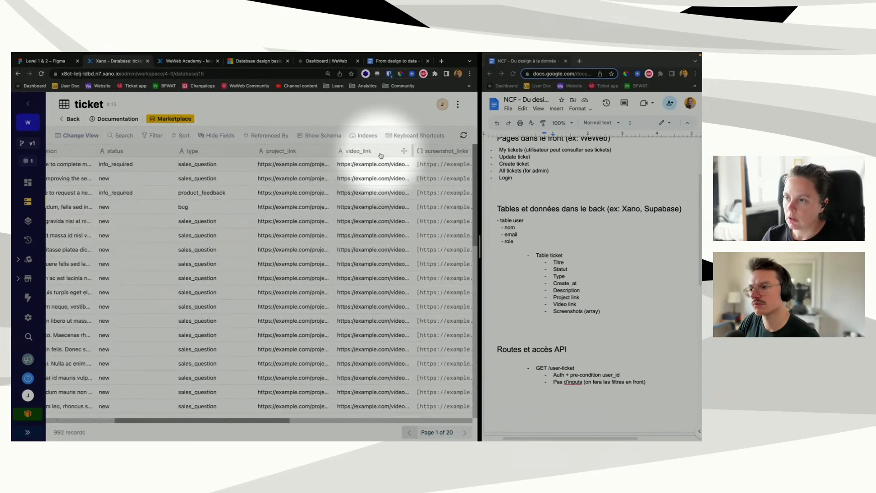
scroll(381, 156, "right", 2)
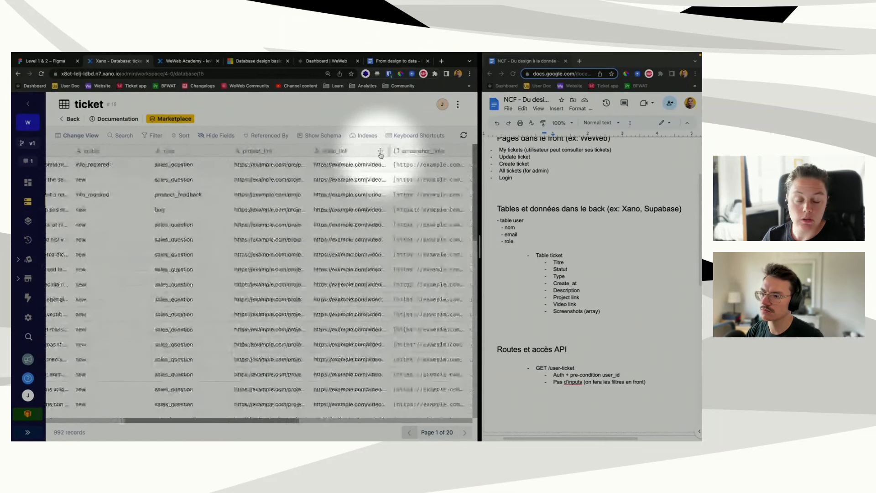
scroll(381, 156, "right", 3)
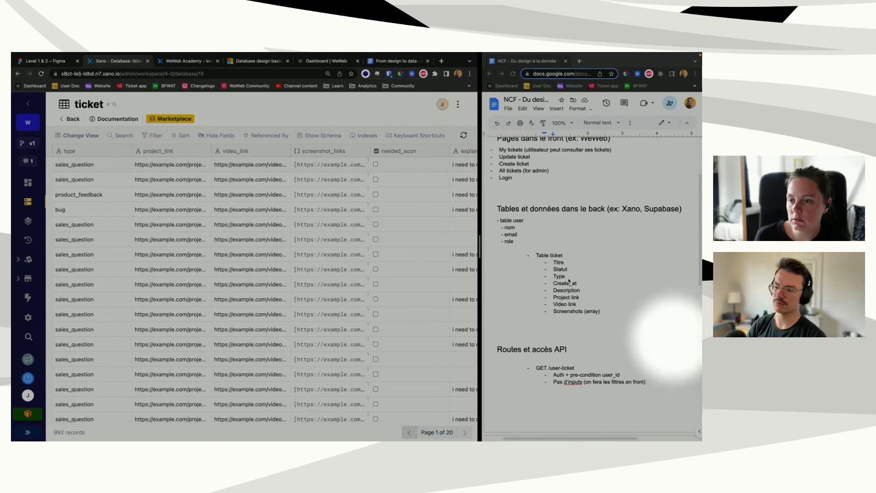
Step: In Figma, pan to the ticket detail design and select its ticket card and left details group
left_click(58, 63)
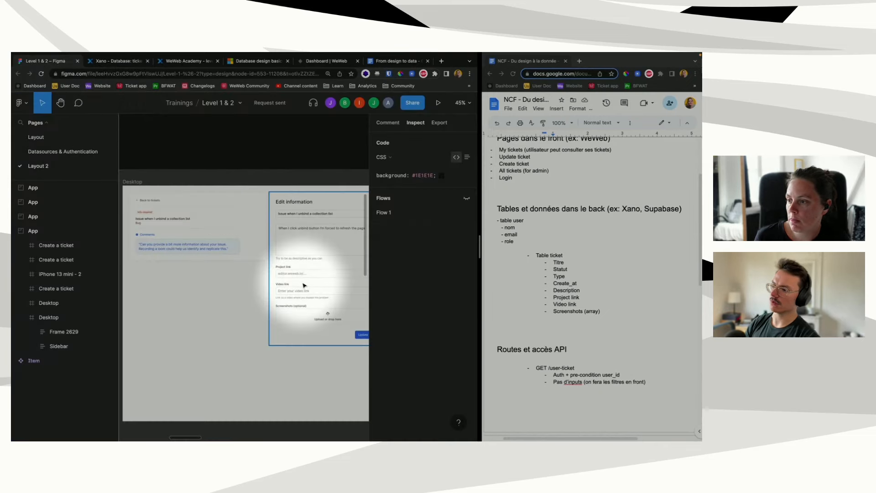
scroll(304, 285, "right", 1)
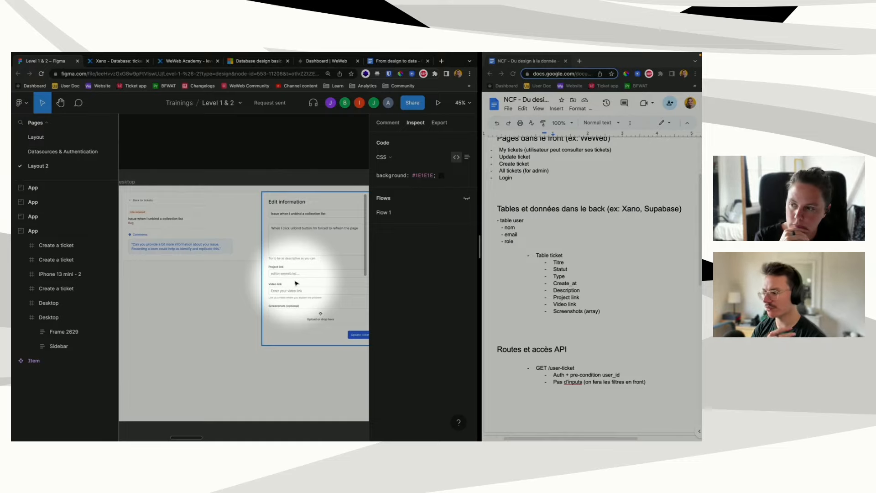
scroll(295, 282, "right", 1)
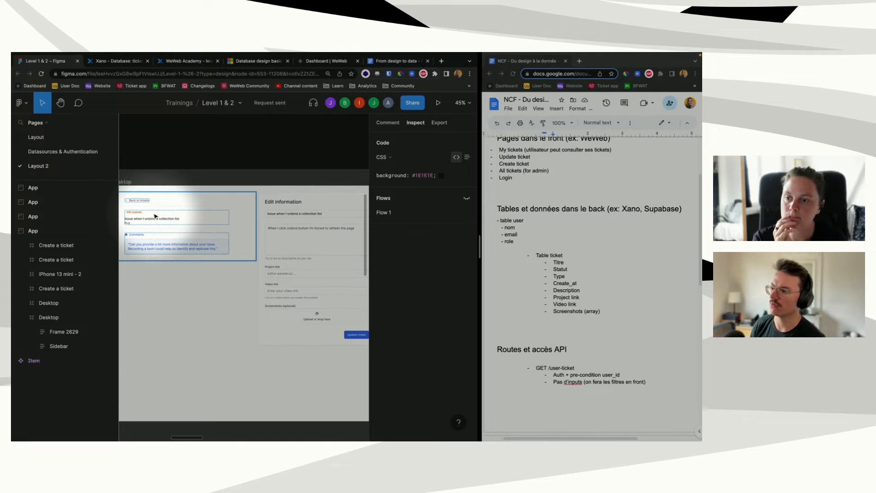
scroll(154, 216, "left", 1)
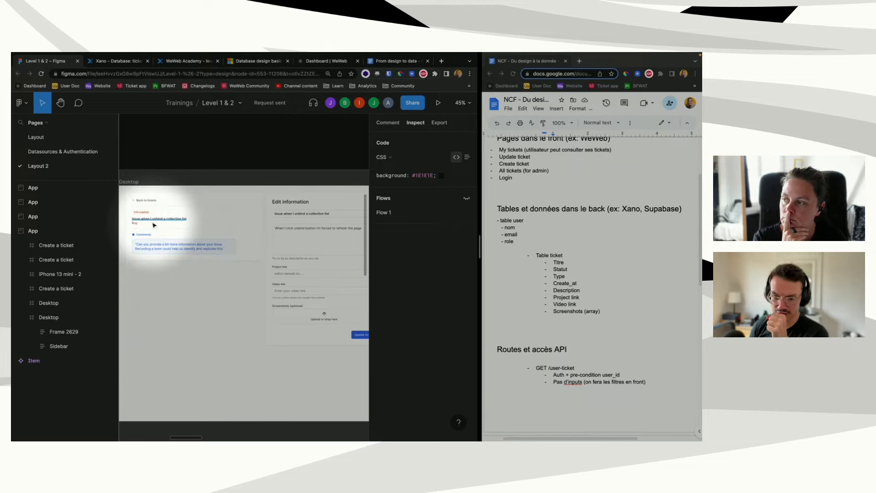
left_click(155, 225)
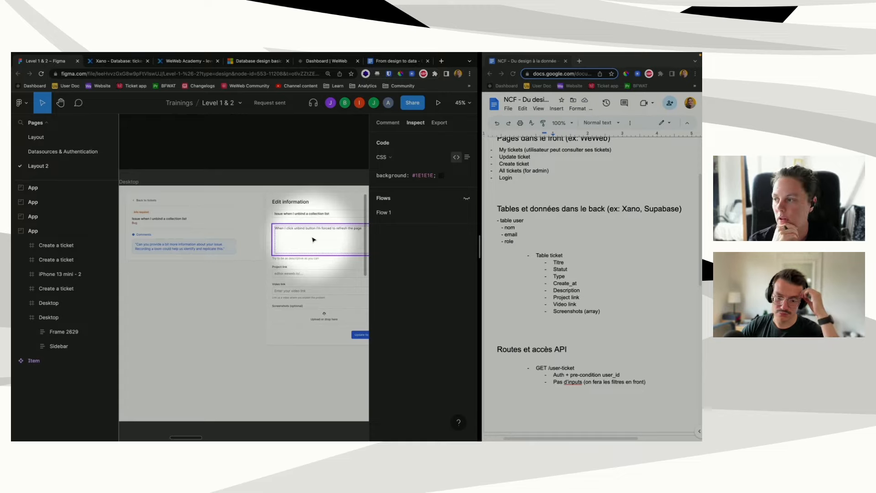
scroll(284, 196, "up", 1)
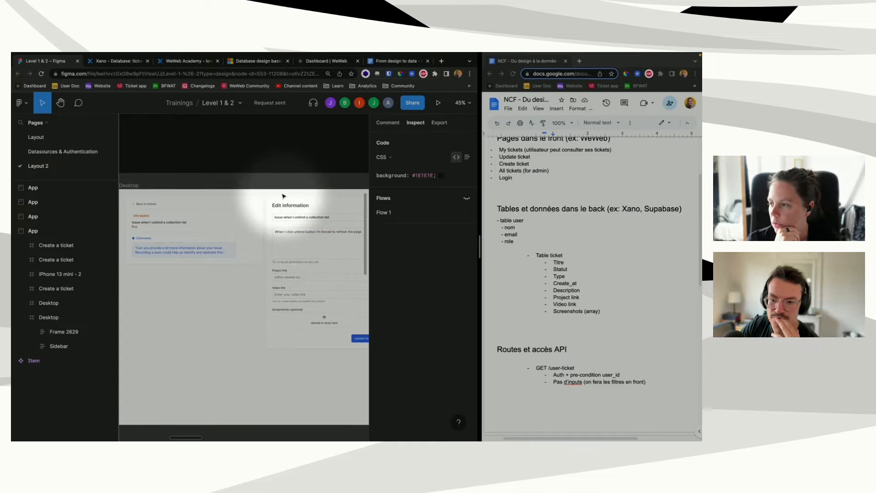
left_click(151, 204)
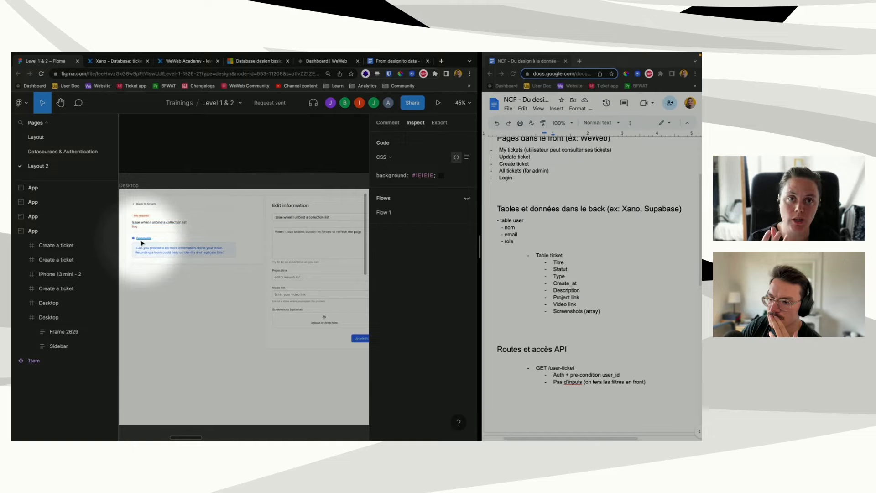
left_click(145, 64)
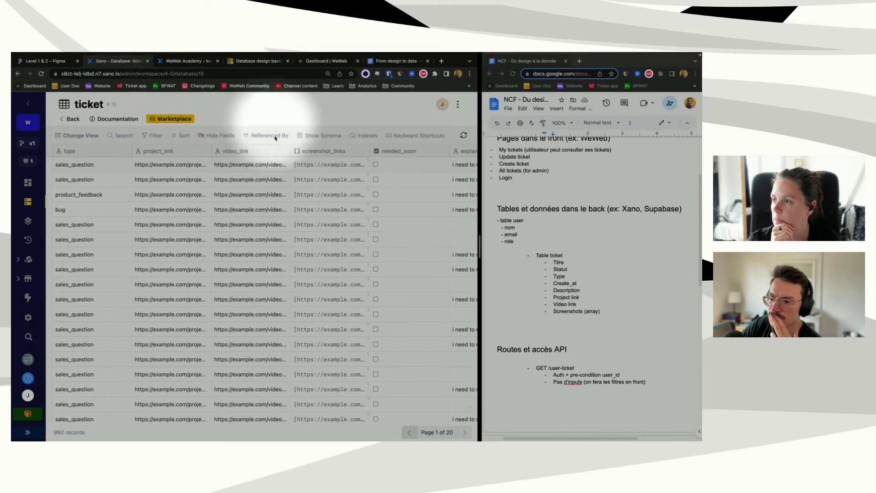
left_click(50, 61)
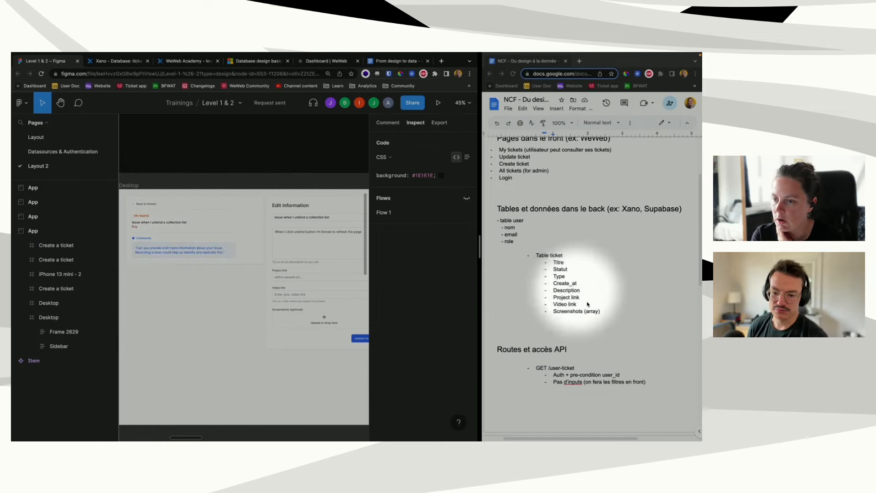
Step: Add 'Comments (reference à la table comments)' as a new field after Screenshots (array)
left_click(610, 314)
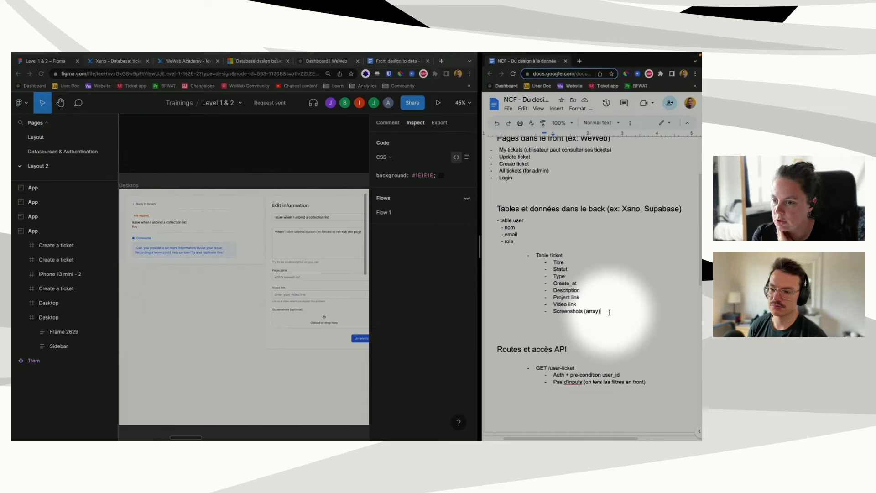
key("Return")
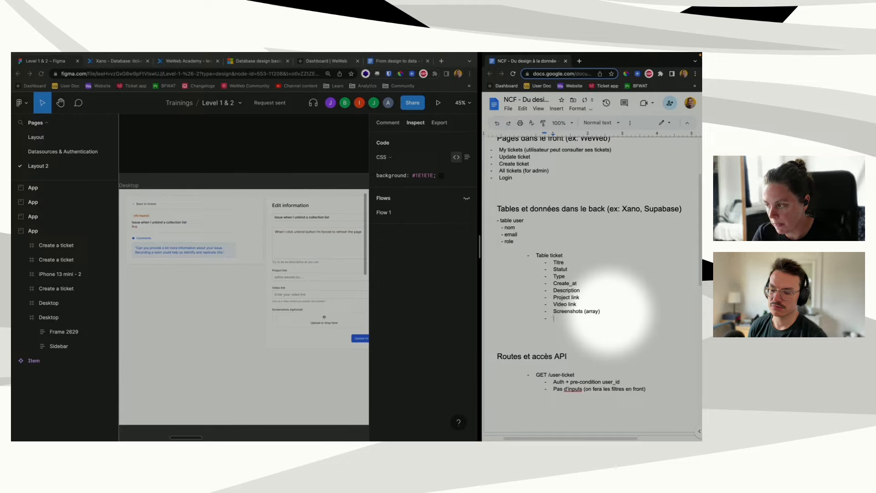
type("Comments ")
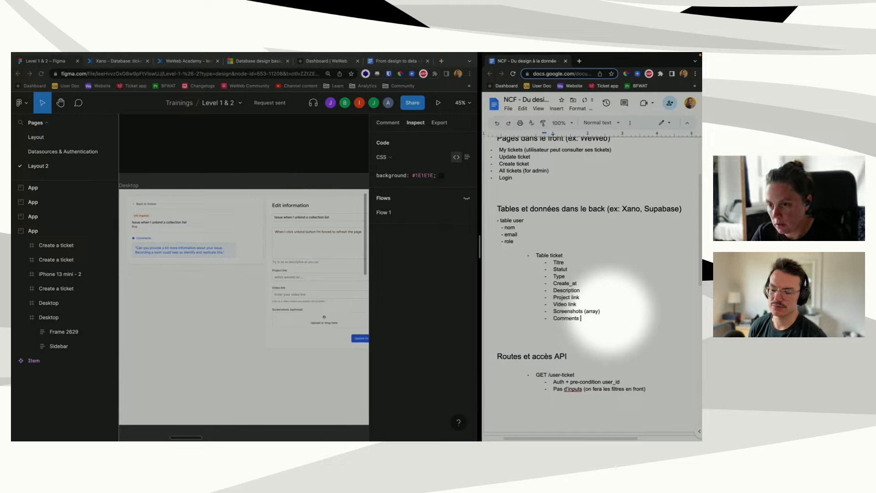
type("(refer")
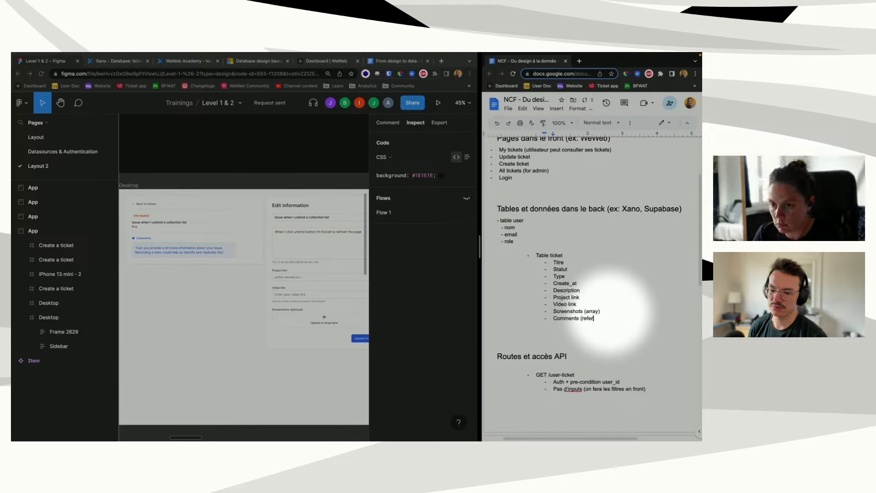
type("ence à la ")
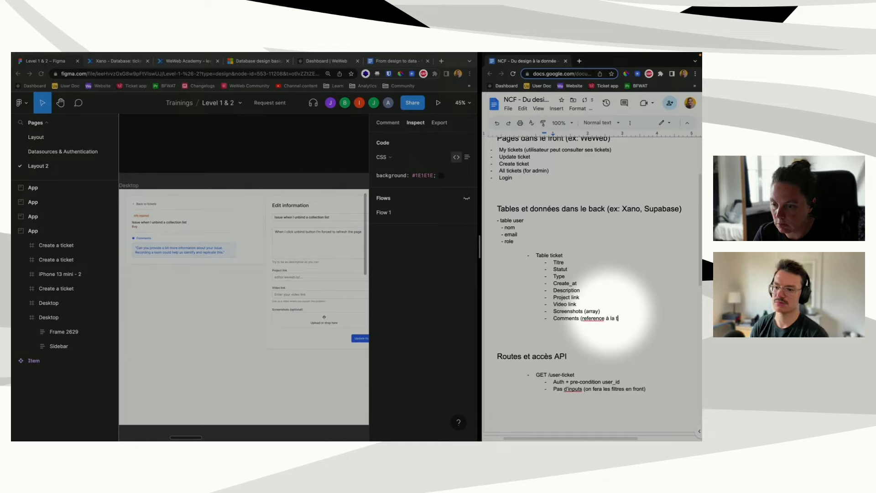
type("table comm")
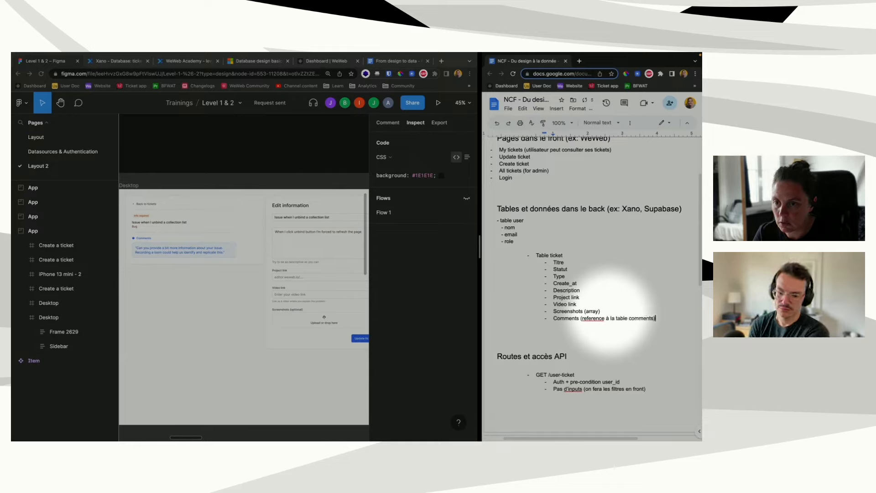
type("ents)")
key("Return")
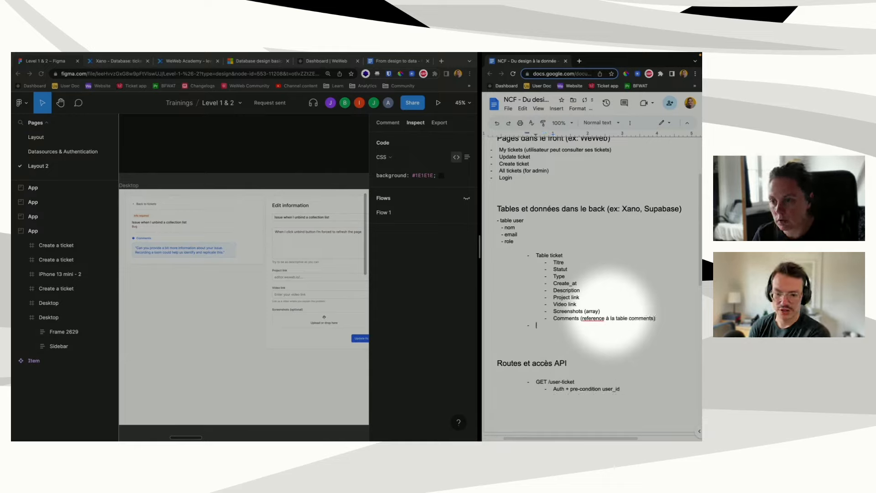
Step: Add a 'Table comment' entry at table level below the ticket fields
key("Return")
type("- T")
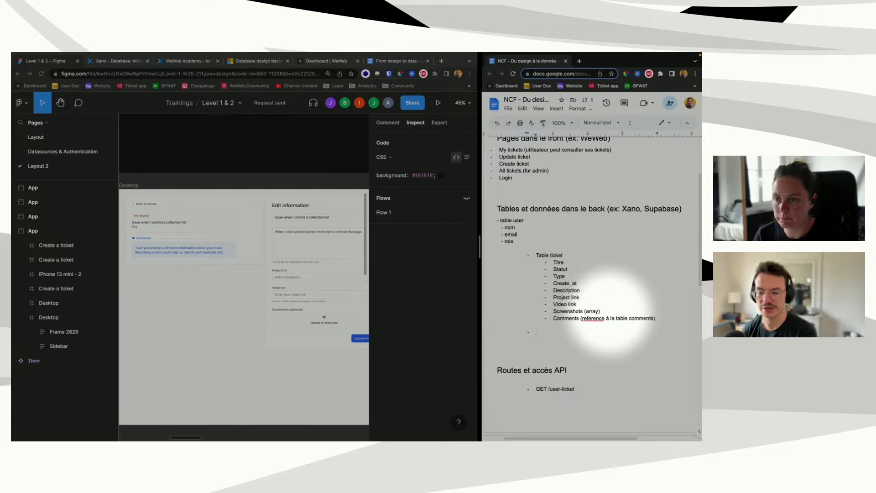
type("able com")
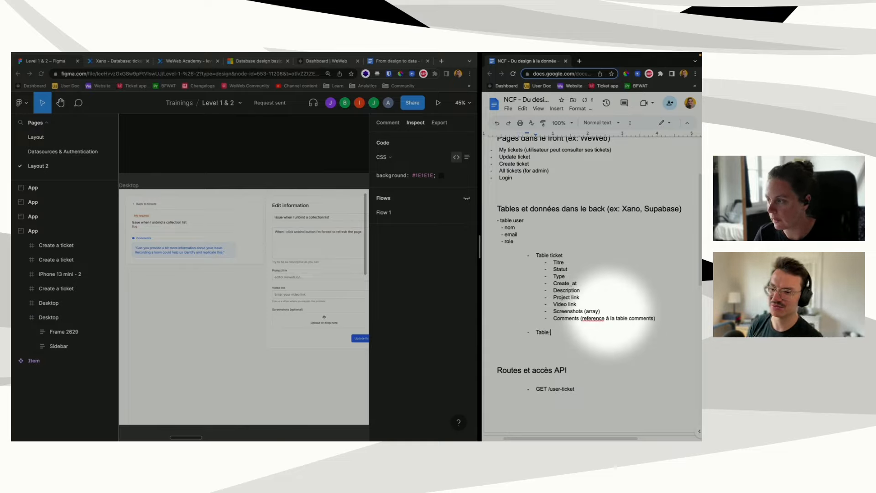
key("BackSpace")
key("BackSpace")
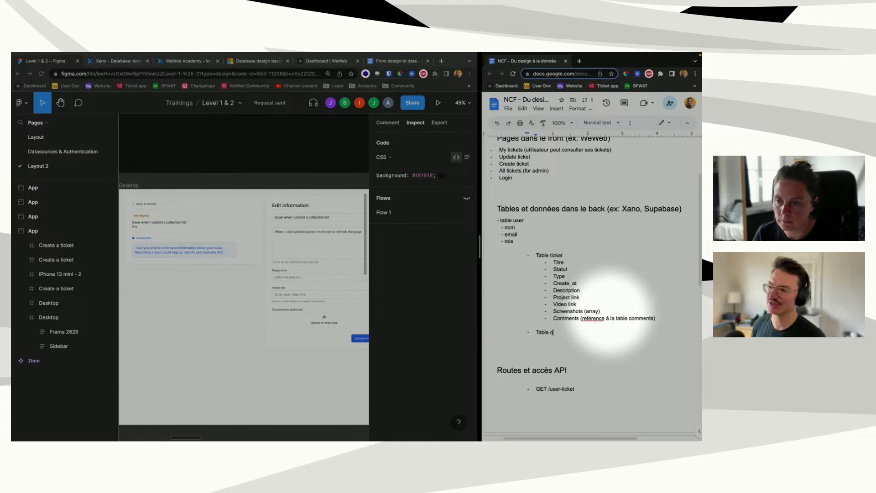
type("omment")
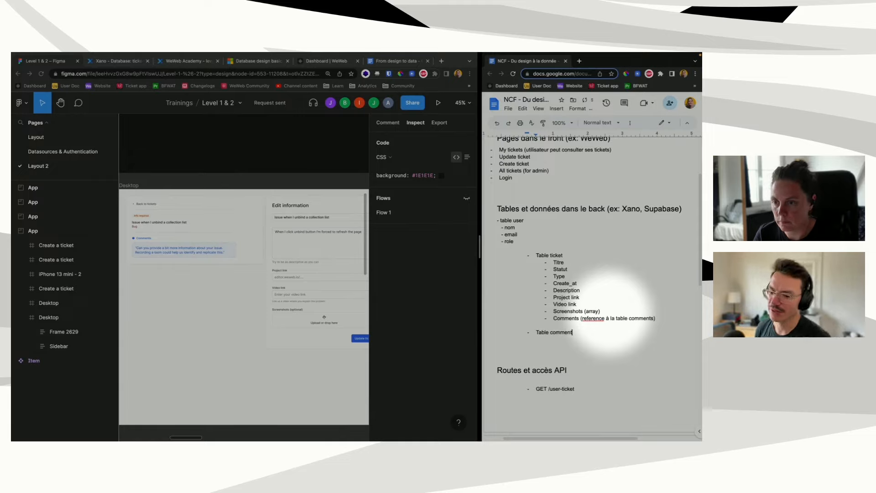
Step: List Comment and color as indented fields under Table comment
key("Return")
key("Tab")
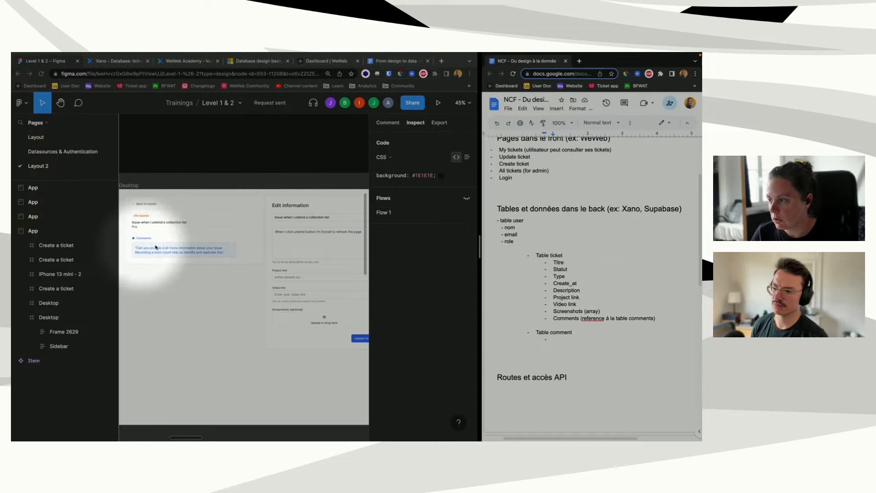
type("description")
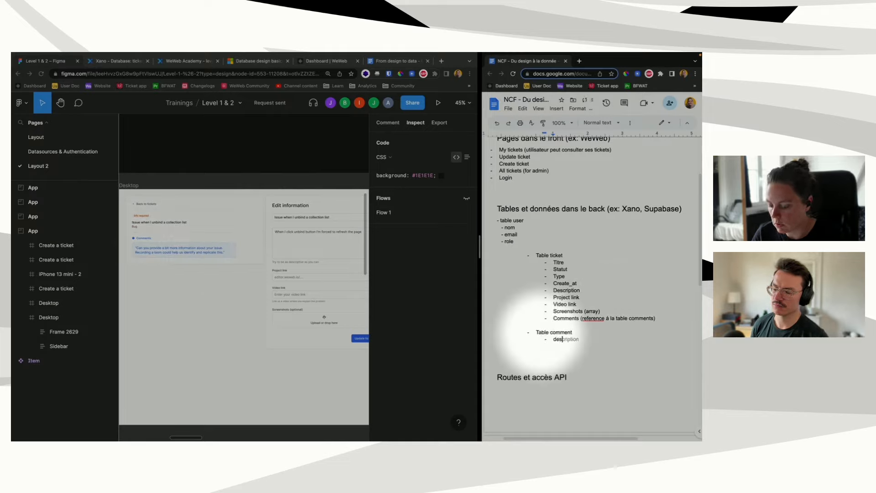
double_click(554, 339)
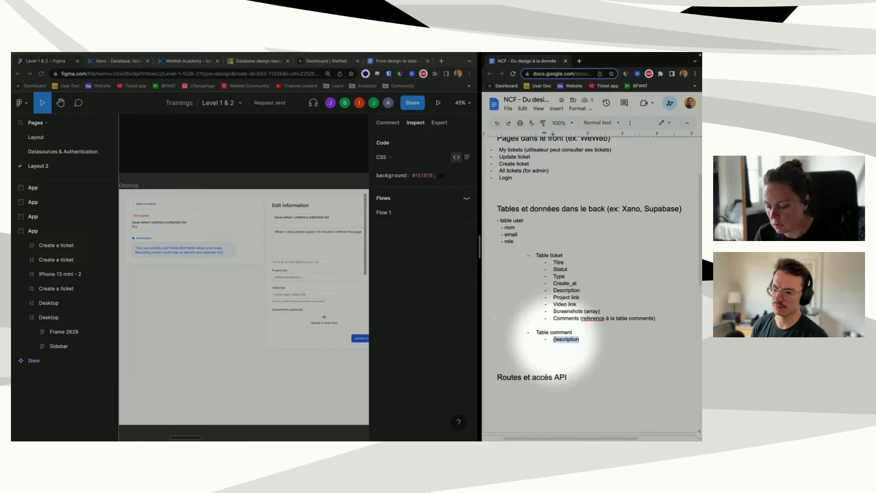
key("BackSpace")
key("BackSpace")
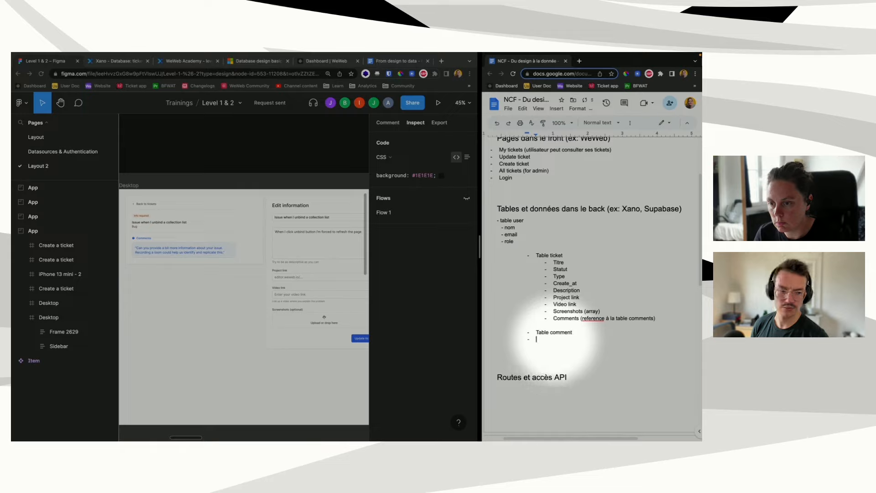
type("Comment")
key("Return")
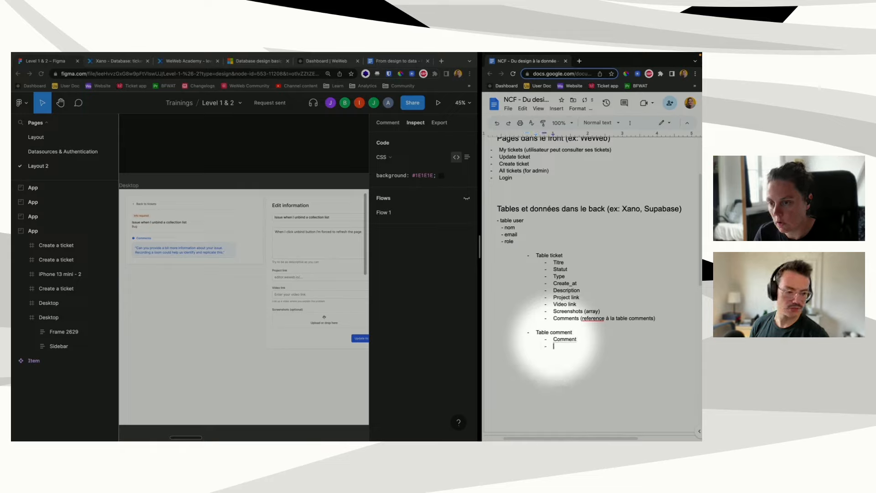
type("color")
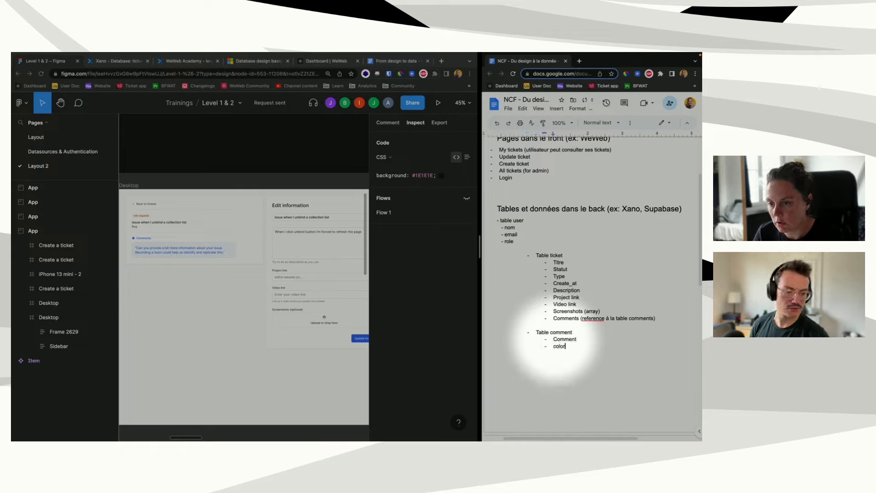
left_click(557, 352)
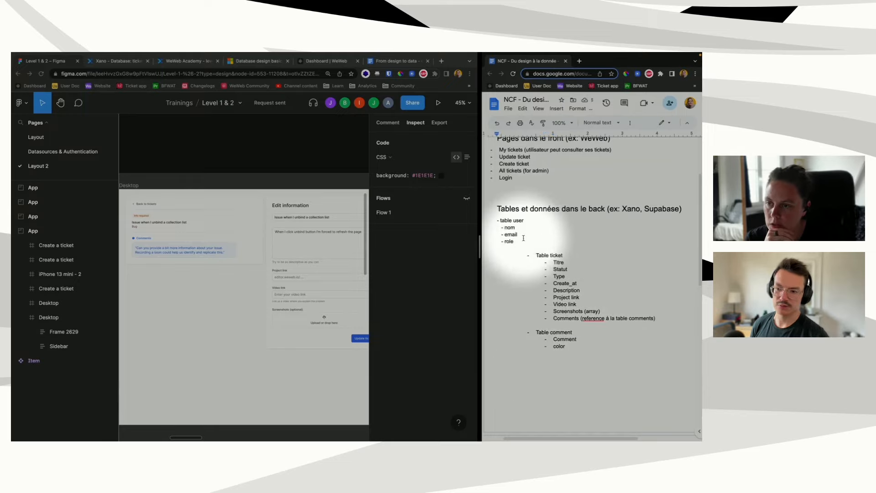
scroll(523, 238, "down", 1)
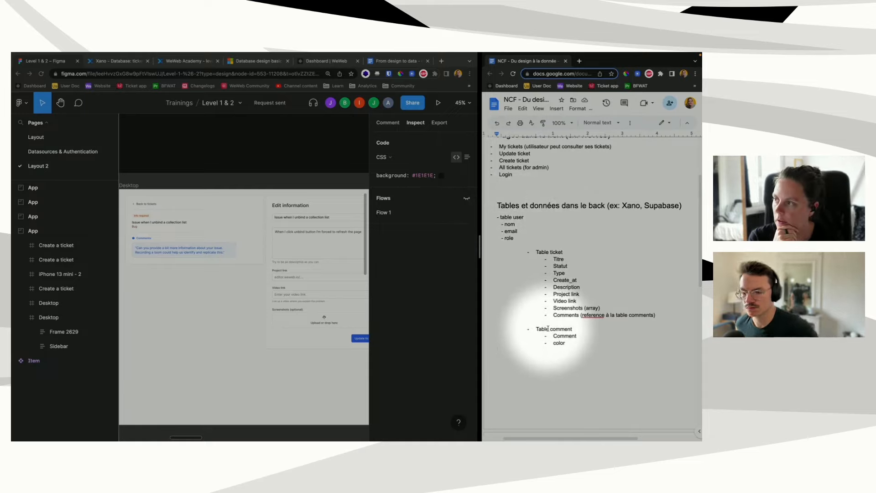
Step: In Xano, check the first ticket's linked comments, then return to the Database Tables overview
left_click(133, 61)
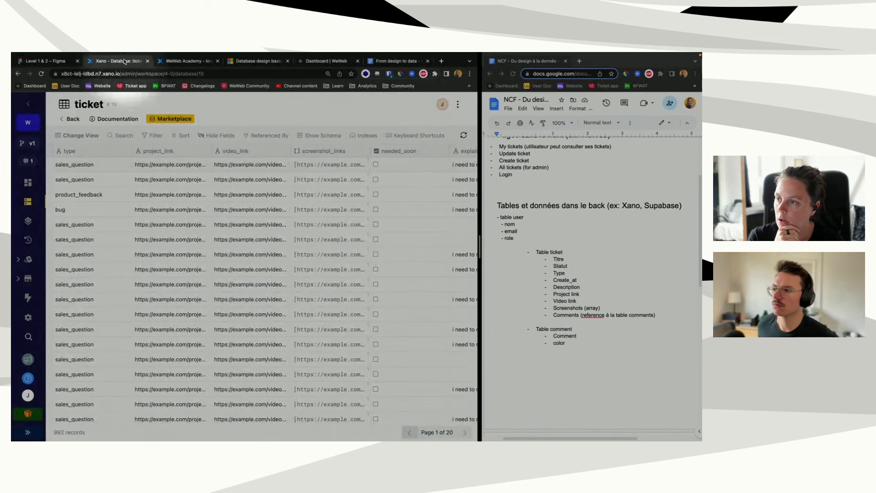
scroll(274, 200, "right", 10)
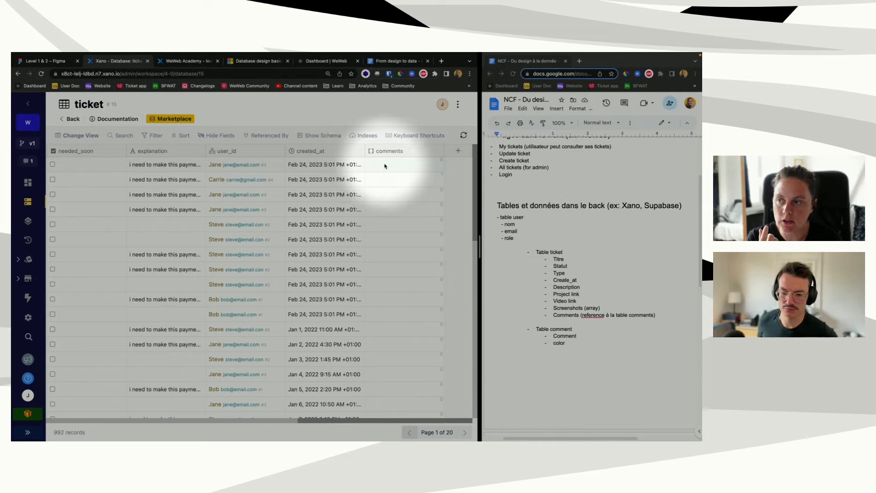
left_click(385, 166)
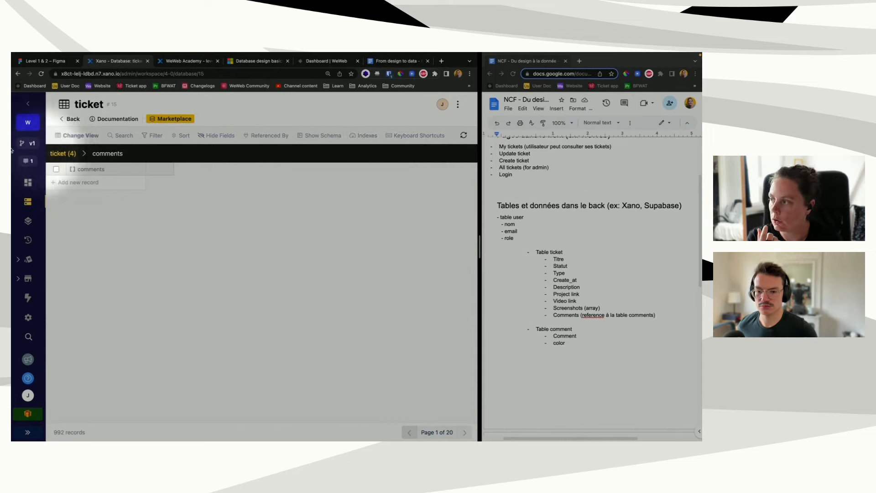
left_click(71, 119)
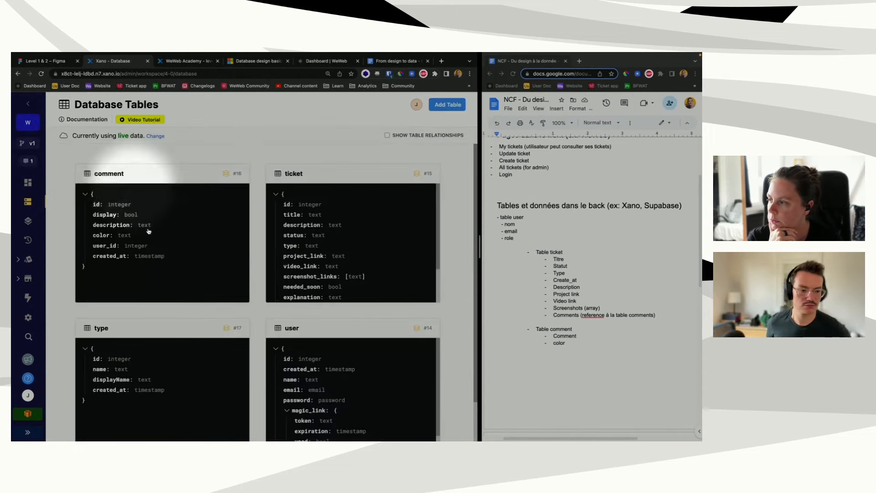
Step: Review the comment table's records, then reopen the ticket table and scroll back to its first columns
left_click(190, 213)
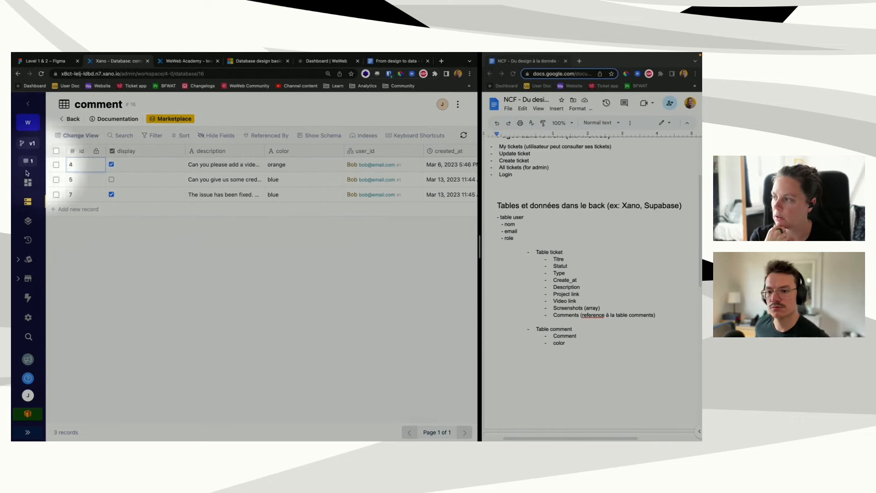
left_click(27, 203)
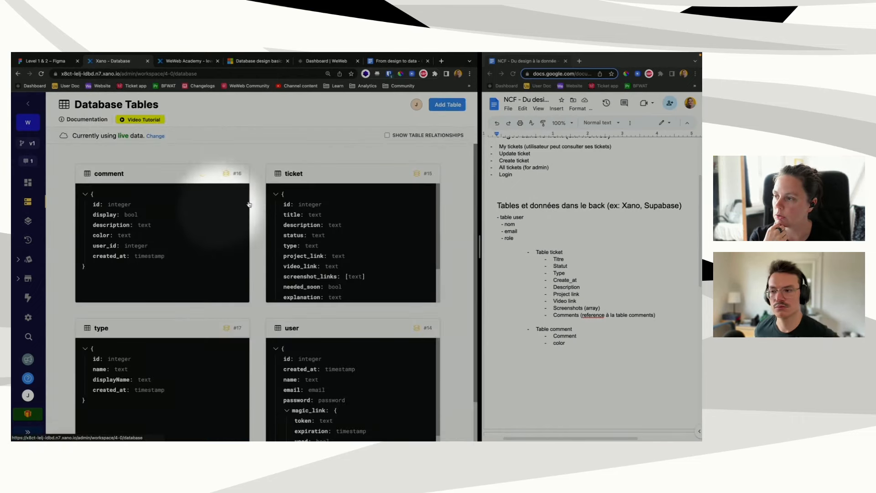
left_click(347, 197)
scroll(430, 166, "right", 5)
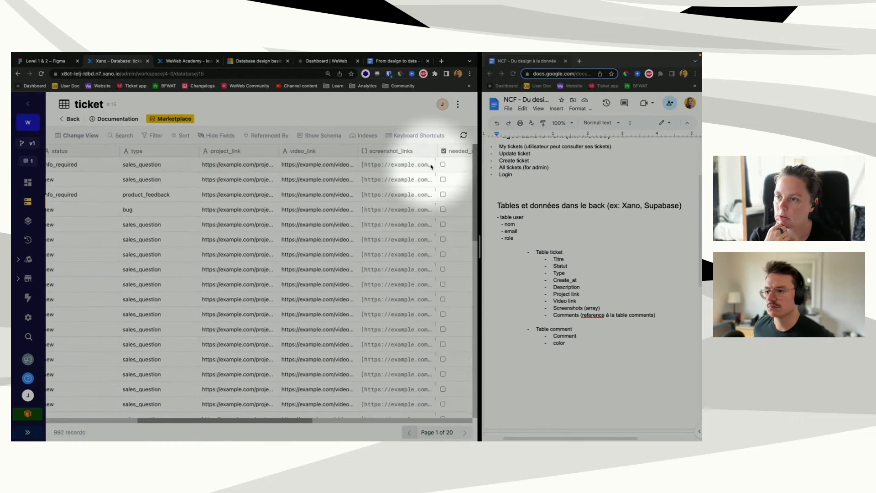
scroll(430, 167, "right", 1)
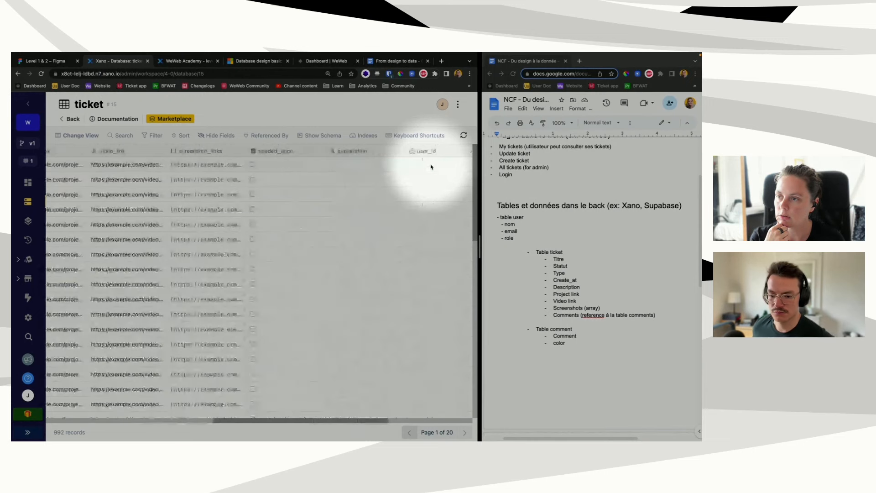
scroll(424, 167, "right", 4)
scroll(368, 164, "right", 5)
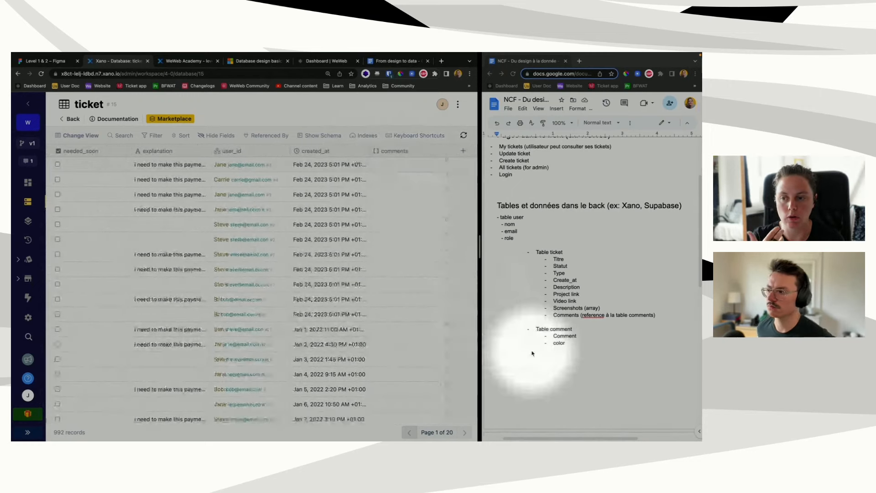
left_click(573, 344)
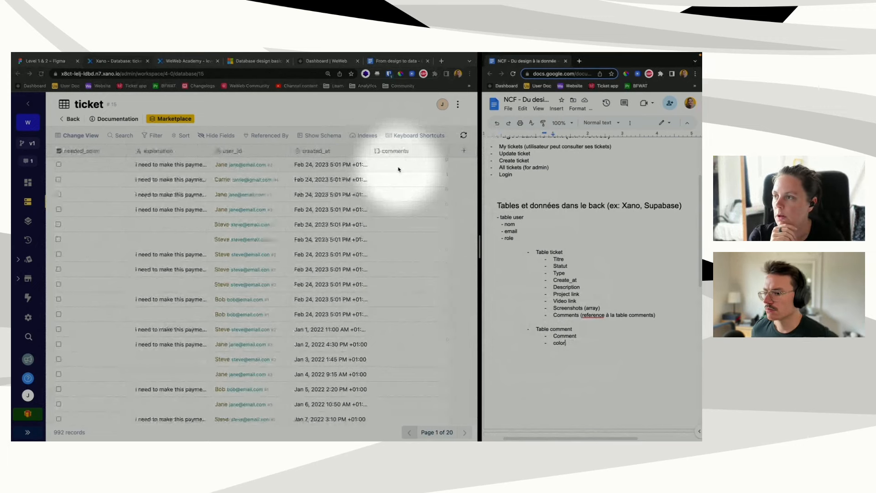
scroll(398, 170, "left", 10)
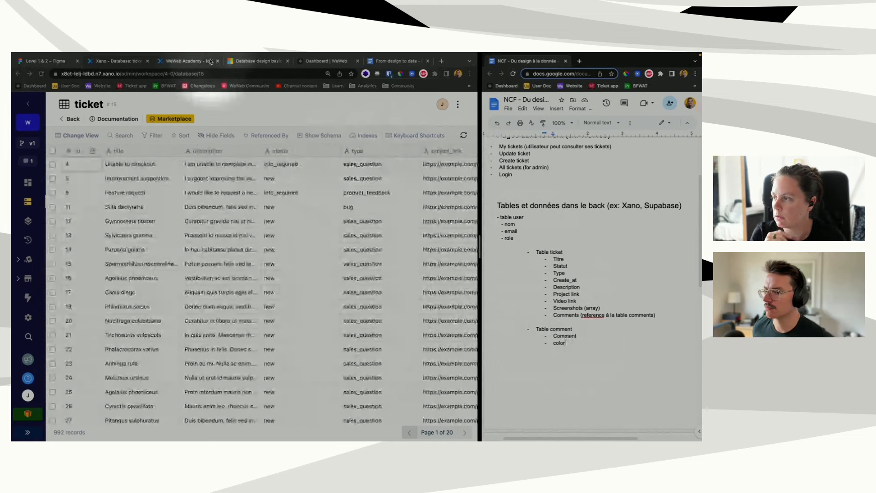
Step: Open the Database design basics article and scroll to 'What is good database design?'
left_click(256, 61)
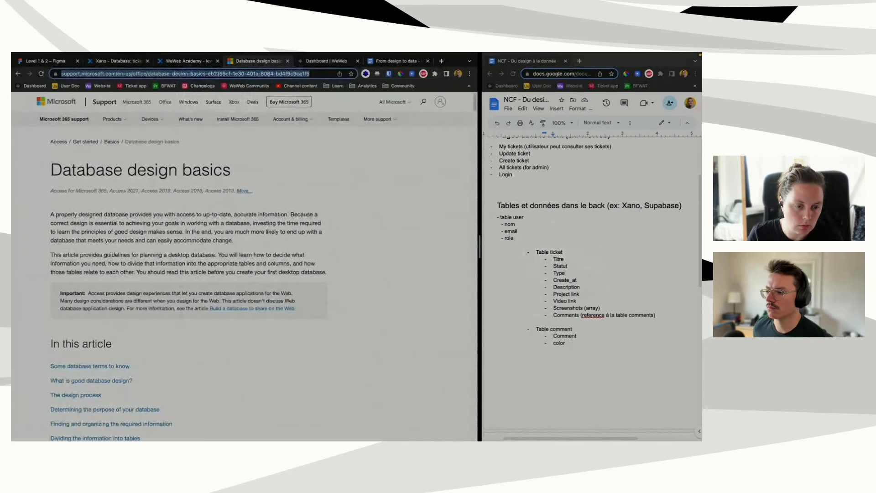
key("super+Tab")
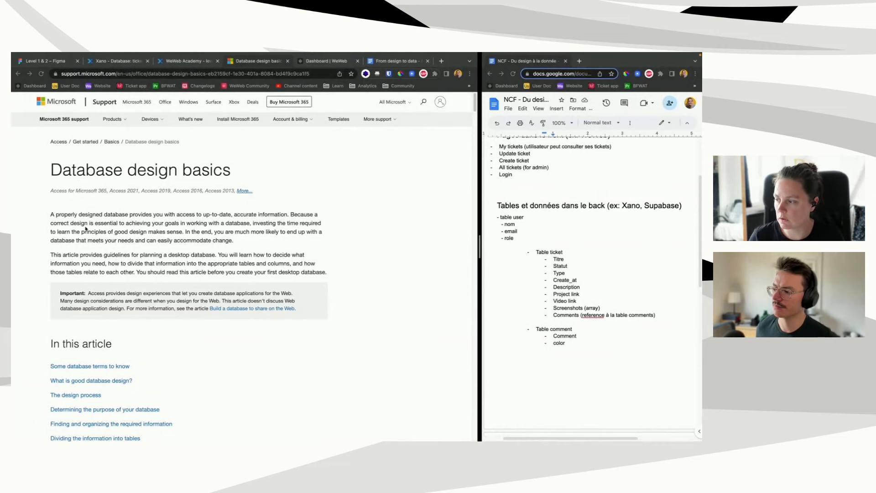
scroll(101, 285, "down", 1)
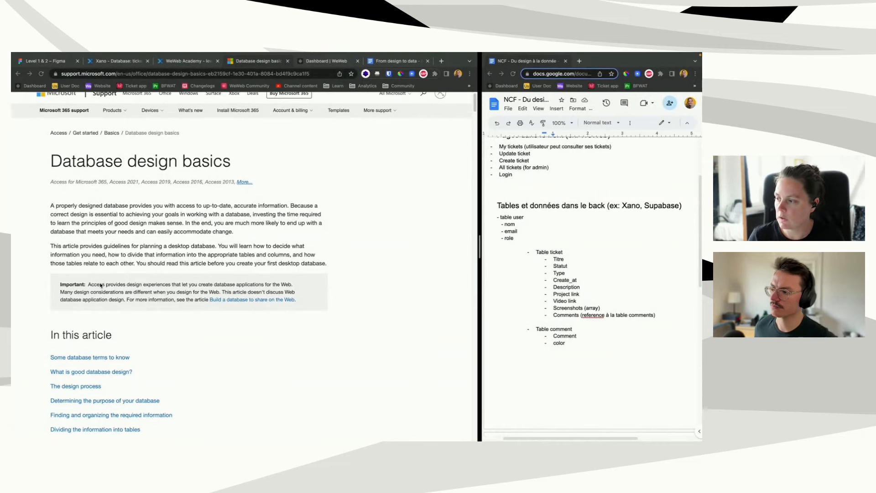
scroll(100, 285, "down", 3)
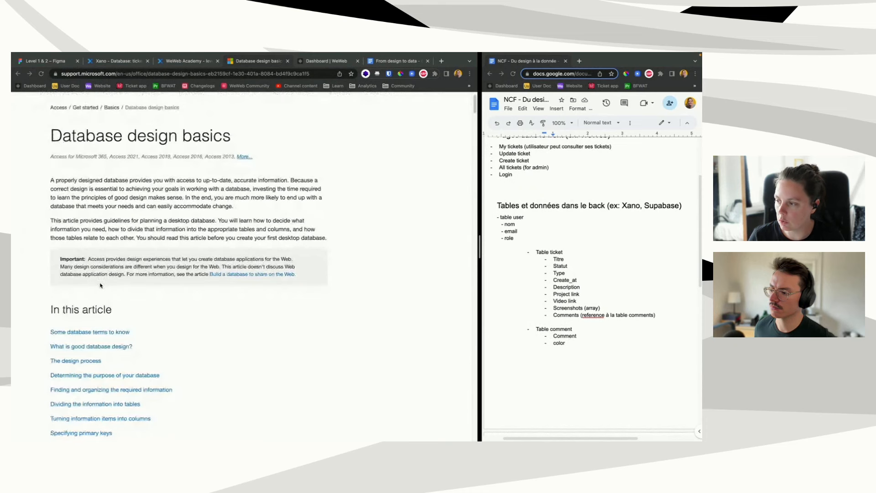
scroll(100, 285, "down", 10)
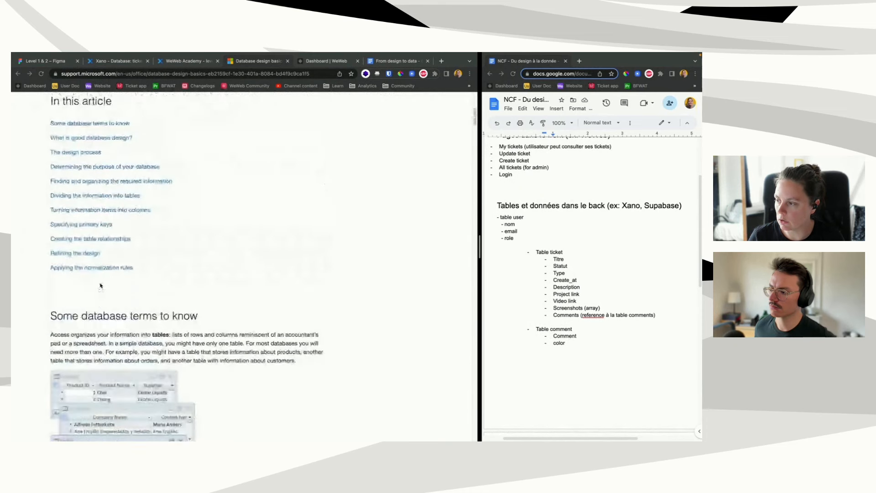
scroll(100, 285, "down", 11)
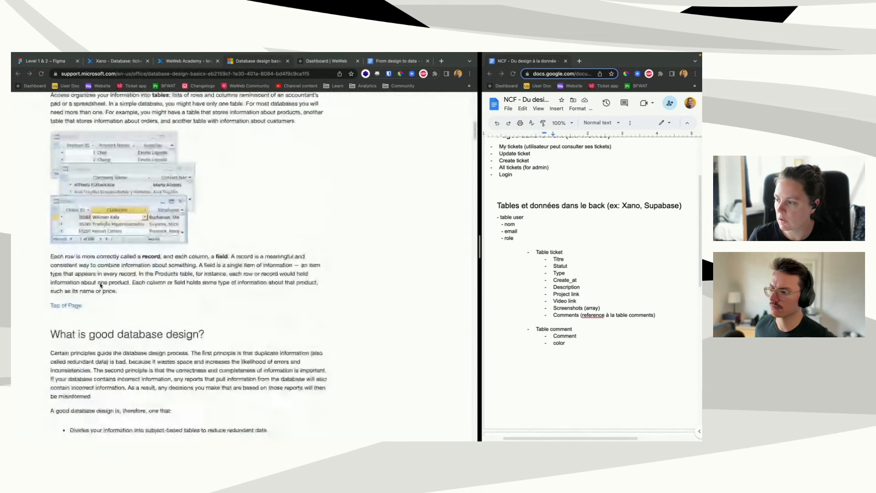
scroll(101, 285, "down", 11)
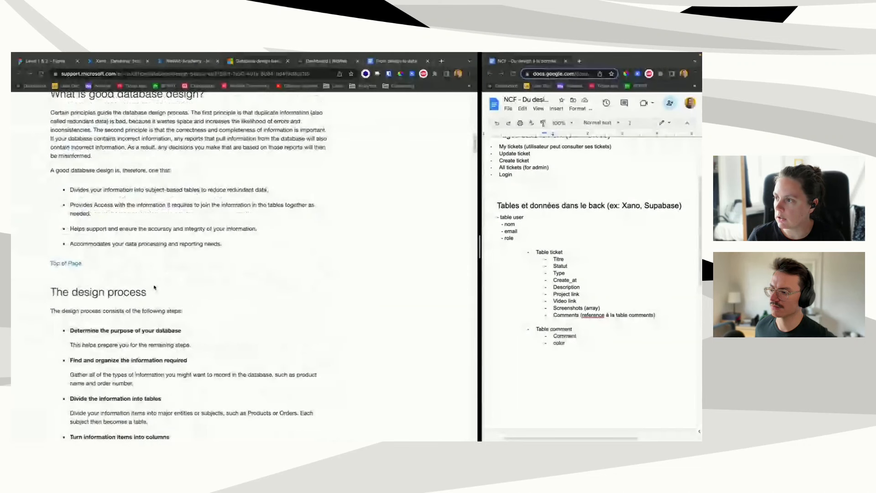
scroll(154, 287, "up", 1)
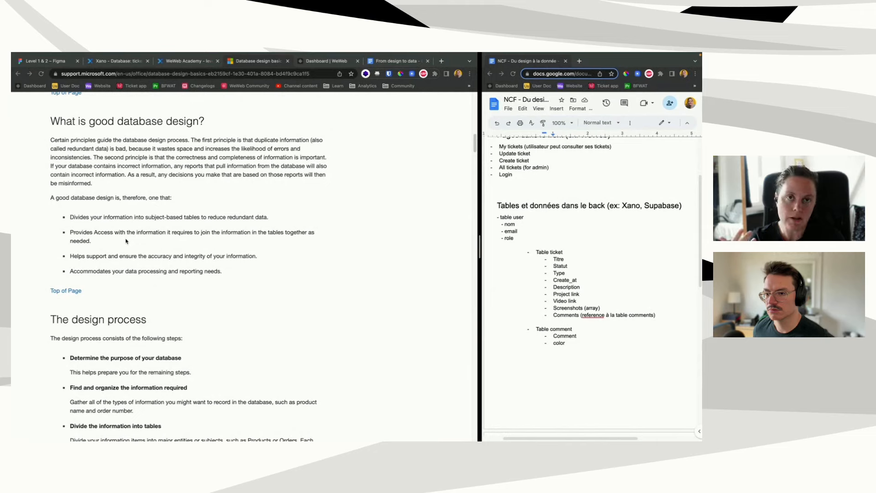
scroll(123, 255, "down", 1)
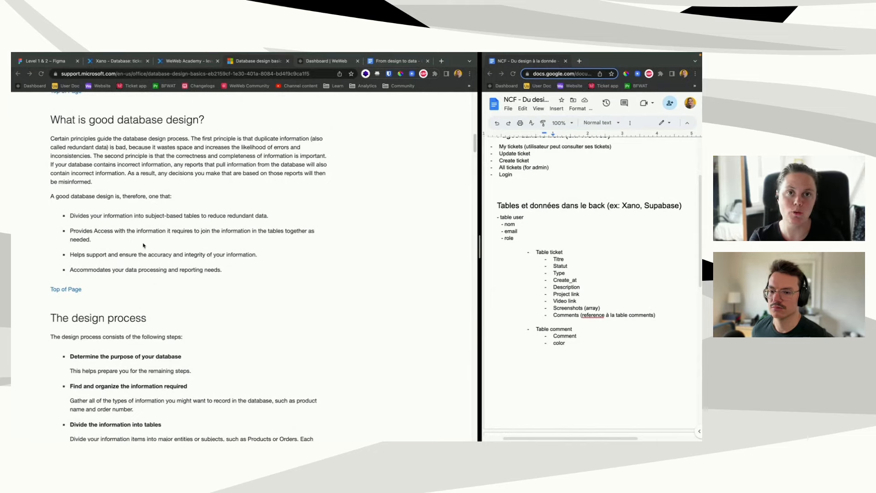
scroll(196, 222, "down", 1)
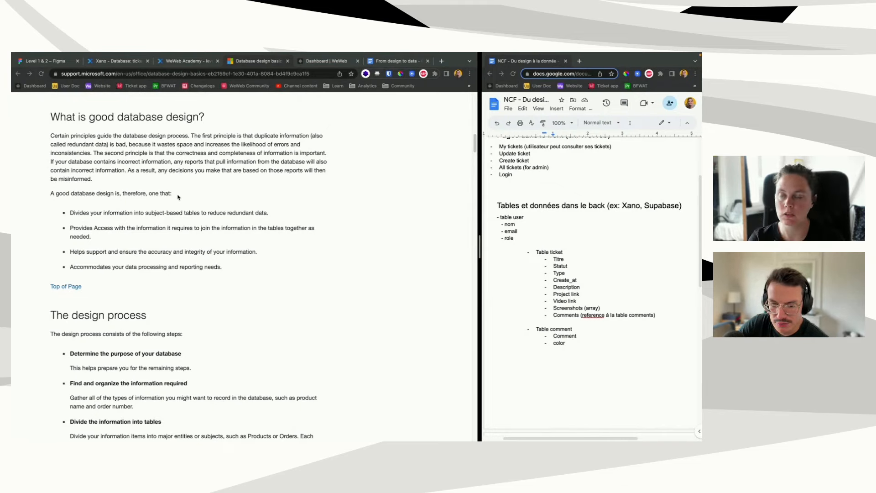
Step: In Xano, open the comment table showing its 3 records with description, color and user_id
left_click(133, 59)
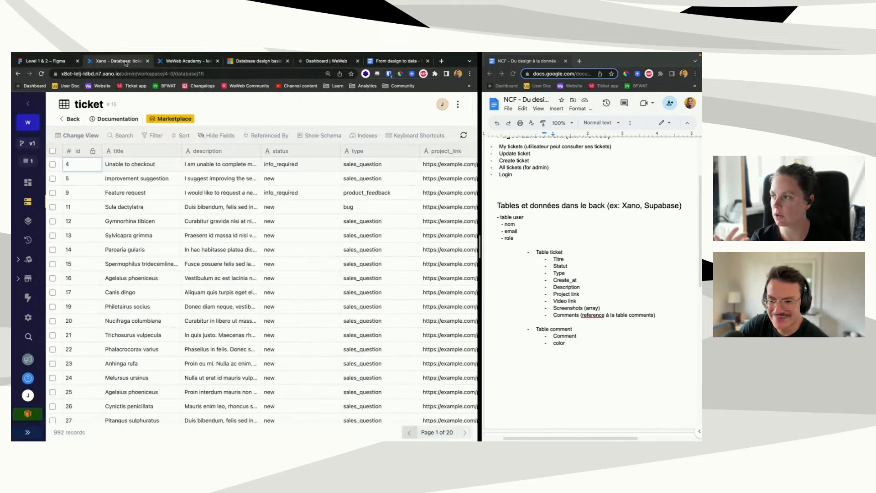
left_click(27, 201)
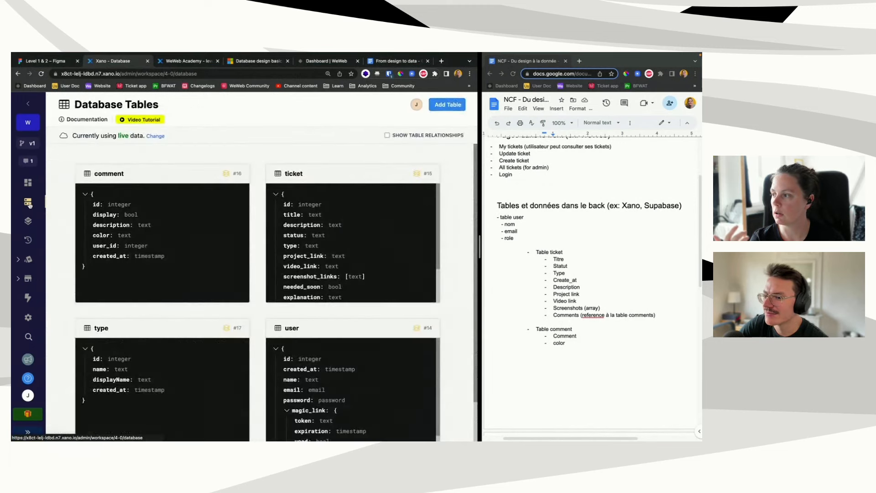
left_click(178, 224)
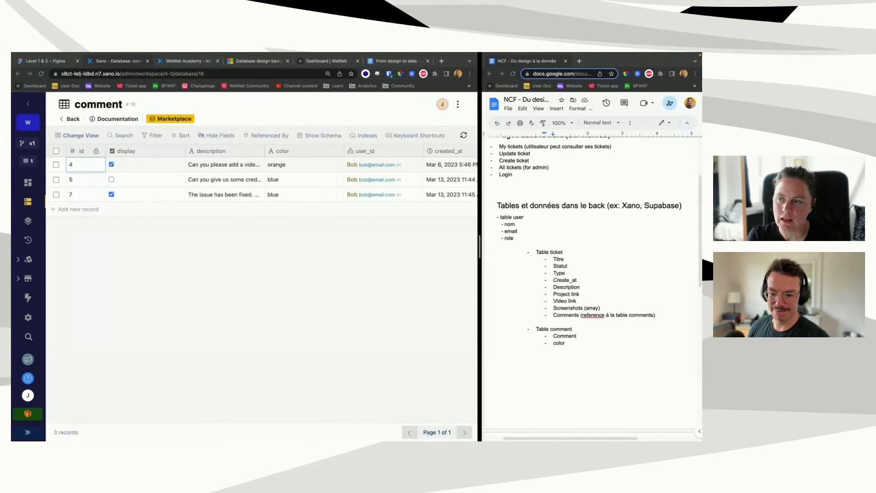
left_click(29, 203)
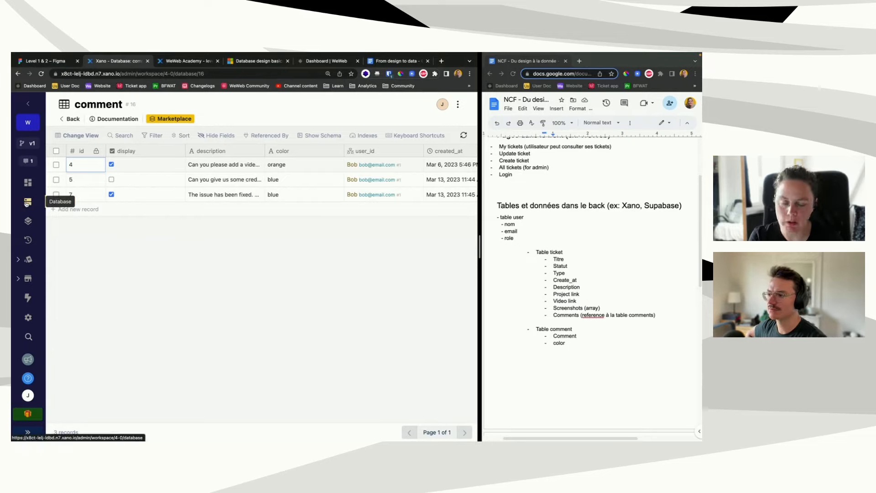
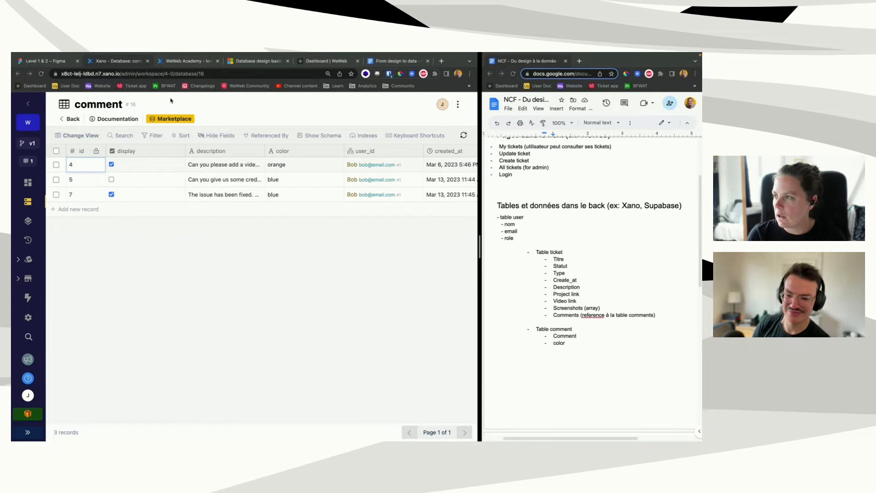
Step: Switch to the Level 1 & 2 Figma design file
left_click(46, 61)
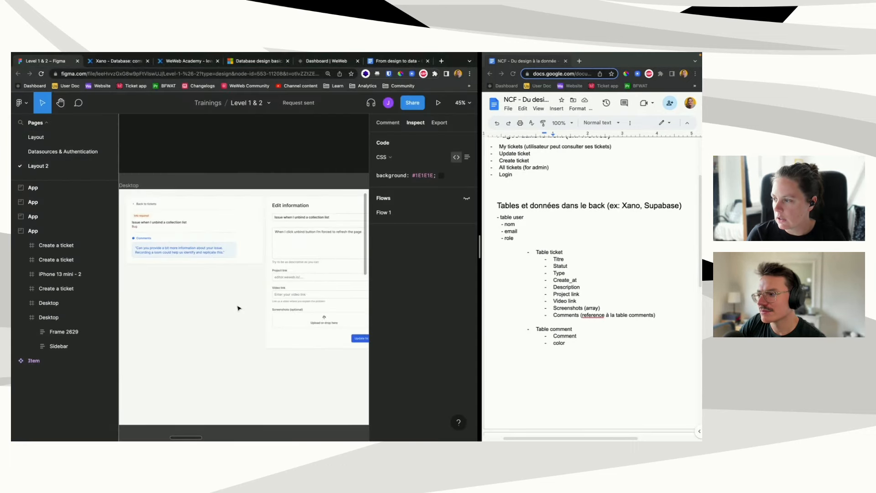
Step: Pan across the Create a ticket frames, select the Sales question card, and reach the Product feedback form
scroll(237, 309, "right", 10)
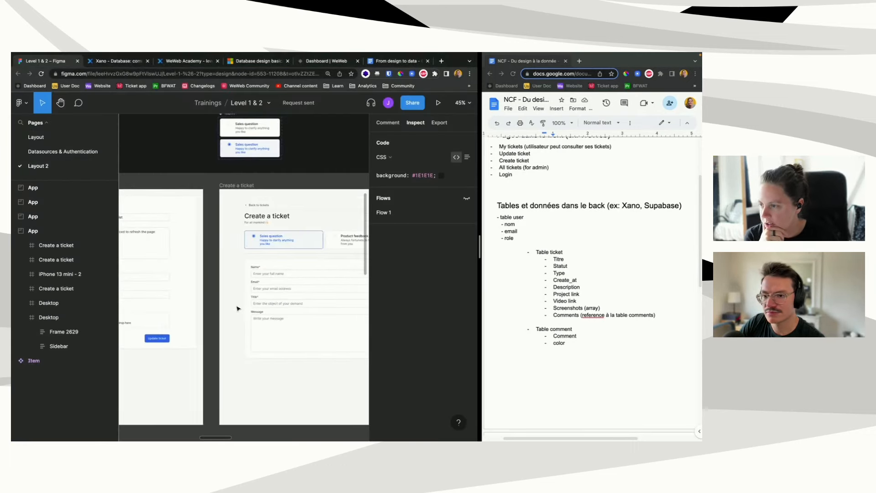
scroll(237, 309, "left", 5)
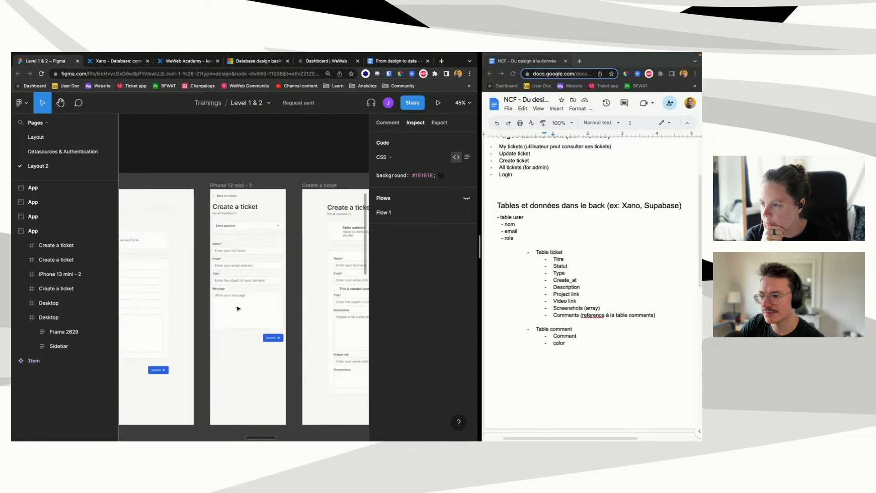
scroll(237, 308, "right", 8)
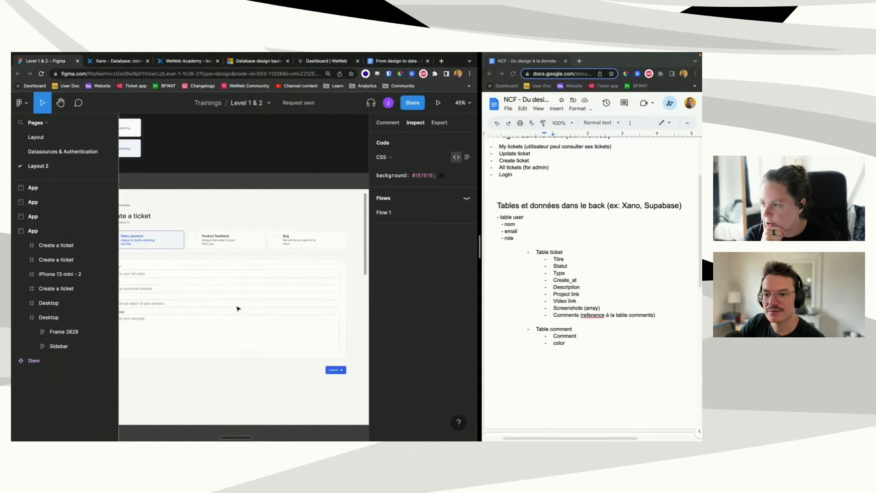
scroll(237, 308, "left", 2)
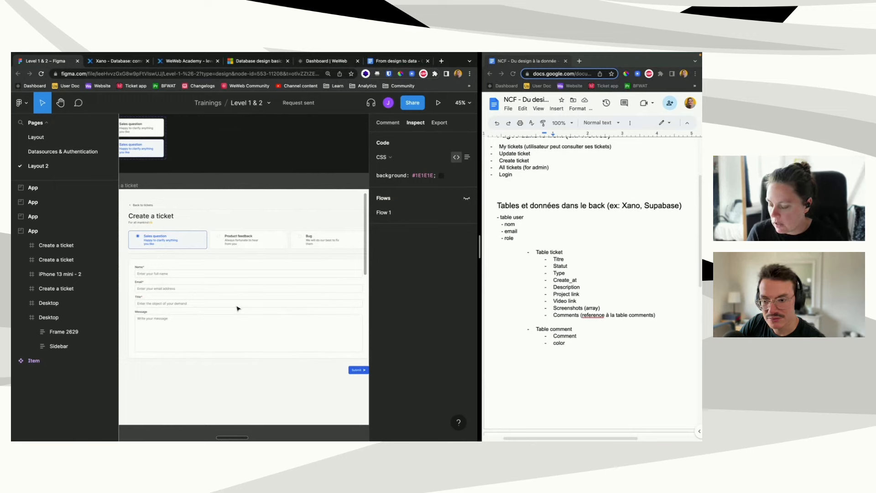
key("F1")
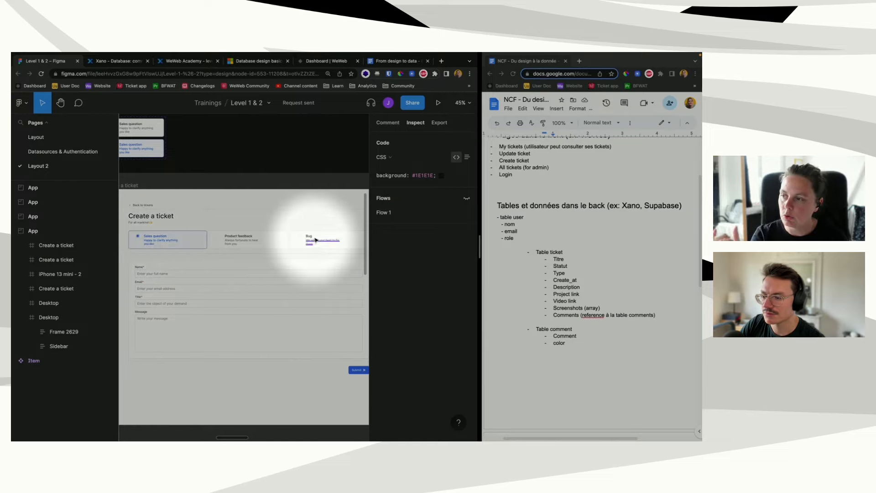
left_click(167, 236)
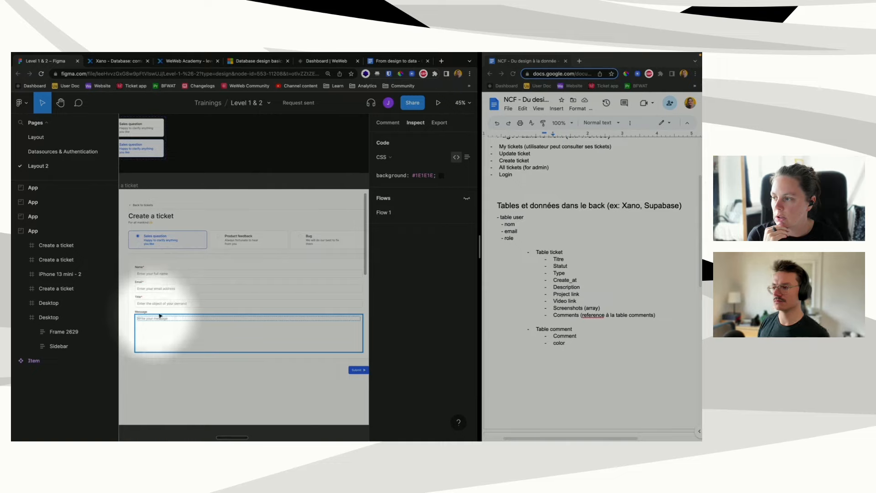
left_click(565, 260)
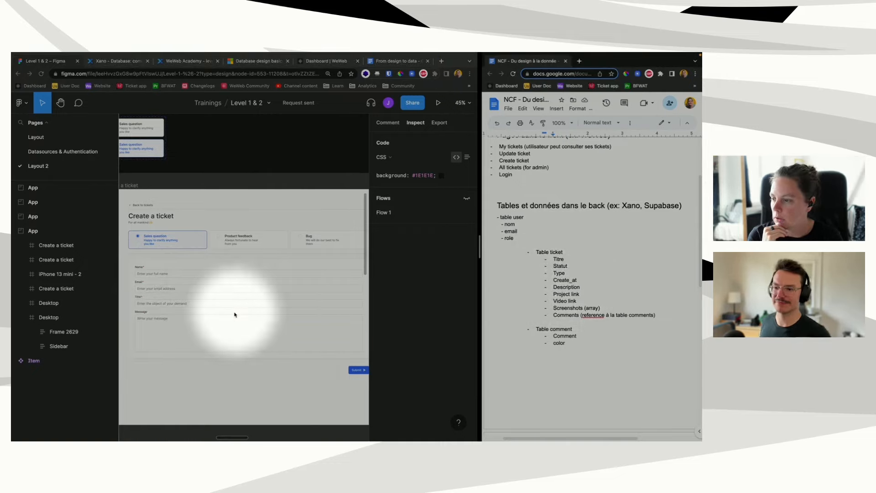
scroll(235, 314, "right", 5)
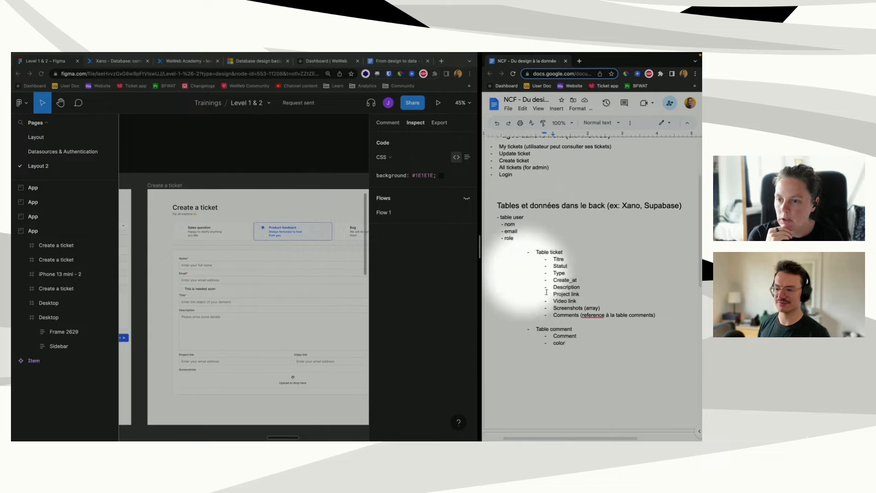
Step: Add 'Needed_soon (boolean)' as a new field line under Comments in the ticket table list
left_click(666, 316)
key("Return")
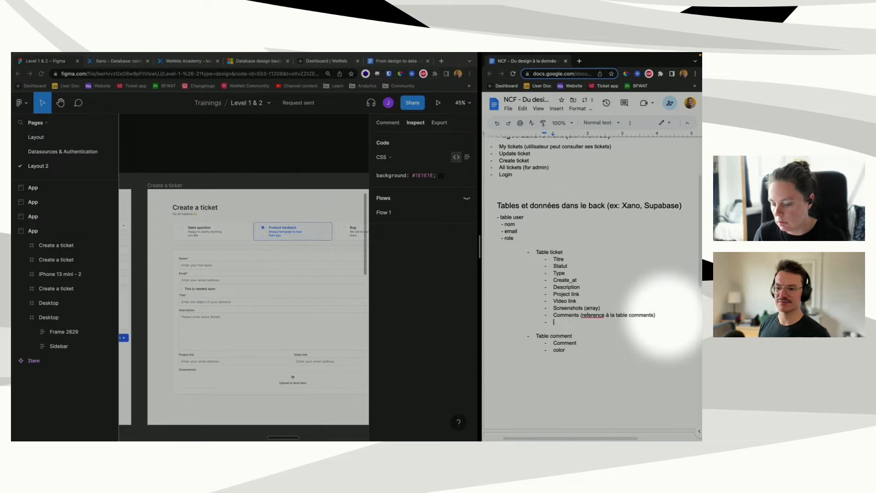
type("Needed_")
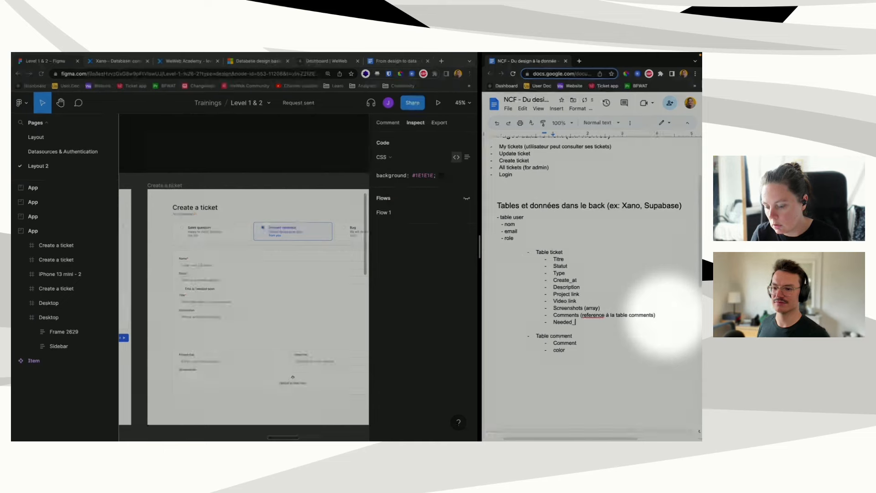
type("soon (boo")
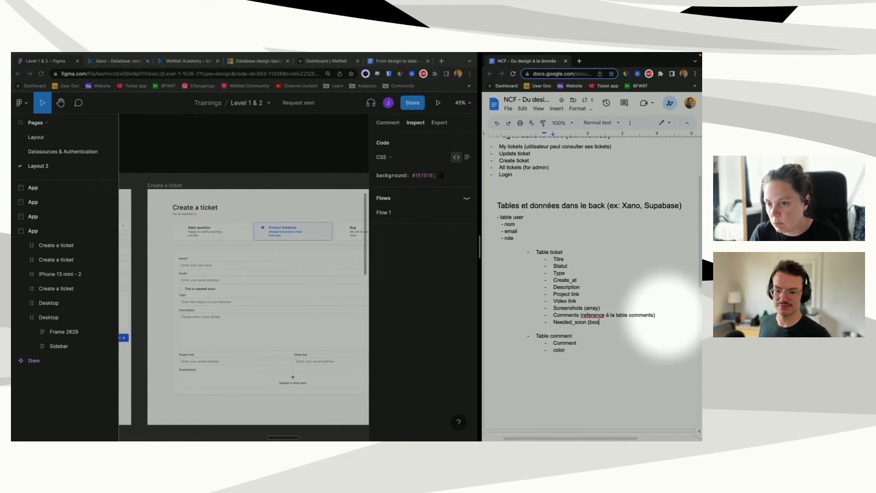
type("lean")
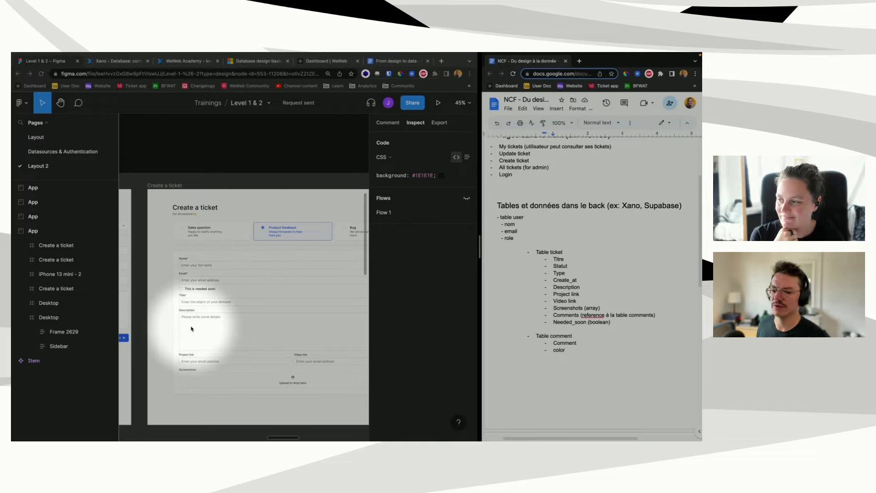
Step: Scroll through the urgent ticket, My tickets, ALL and Permissions frames, ending on ALL tickets desktop
scroll(191, 328, "right", 5)
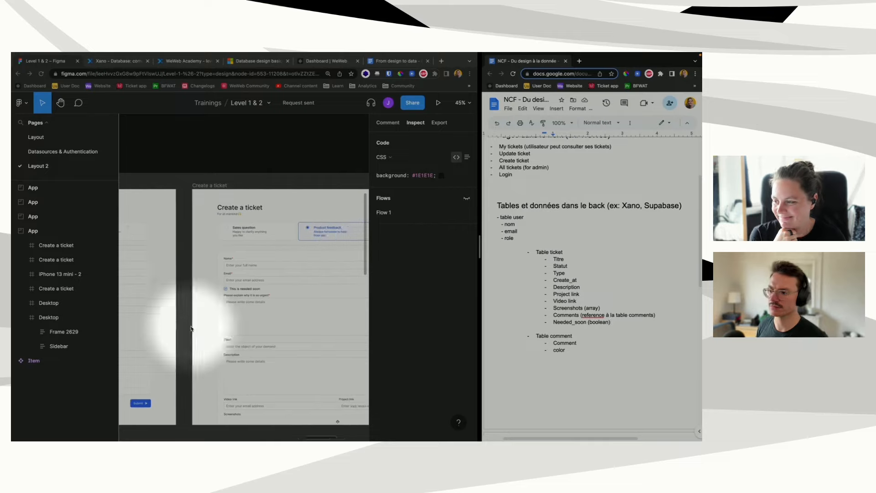
scroll(174, 292, "right", 5)
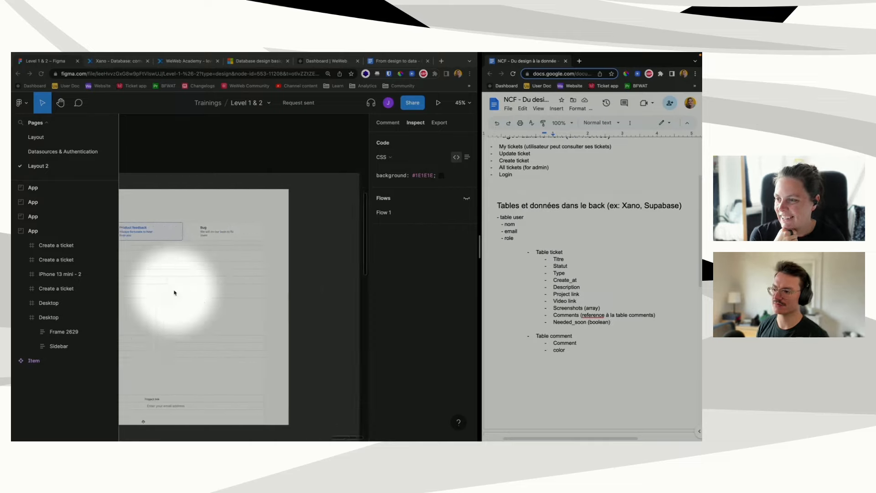
scroll(175, 292, "right", 2)
scroll(189, 295, "left", 7)
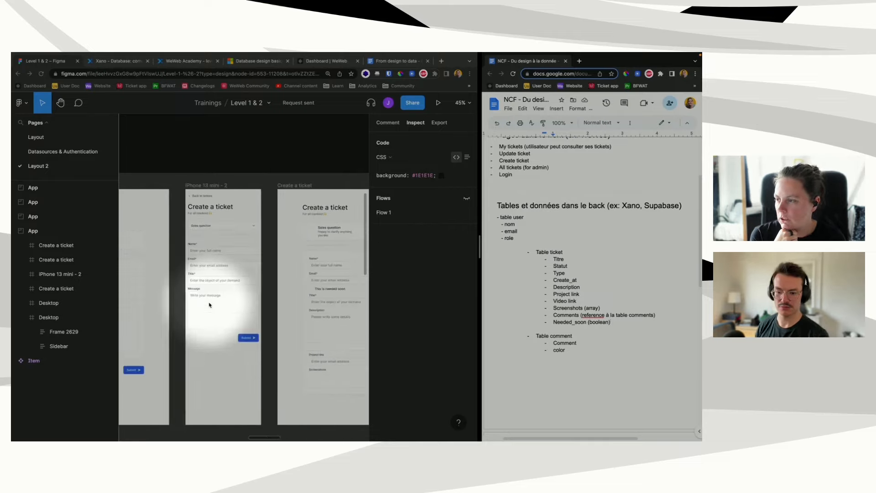
scroll(209, 305, "right", 10)
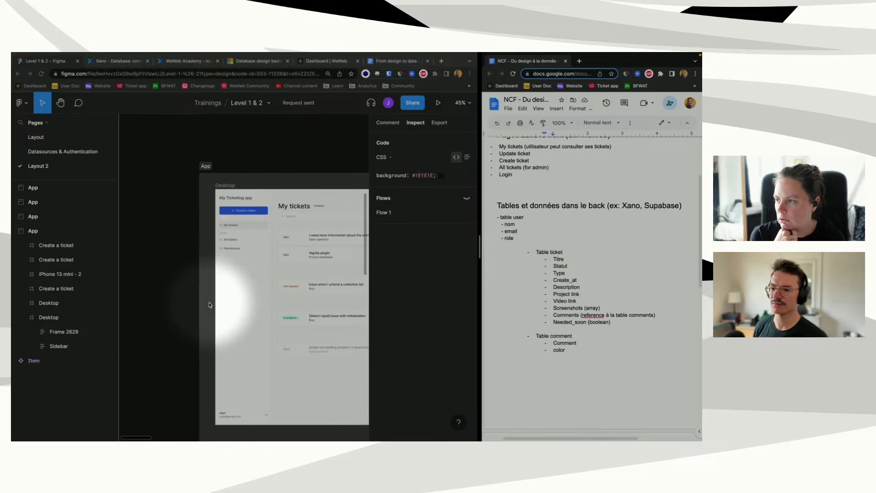
scroll(274, 301, "down", 10)
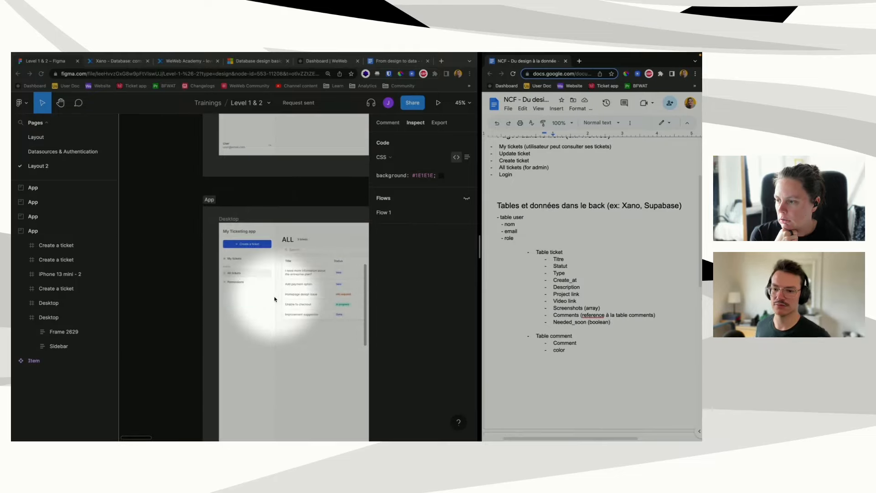
scroll(295, 327, "right", 5)
scroll(279, 329, "left", 5)
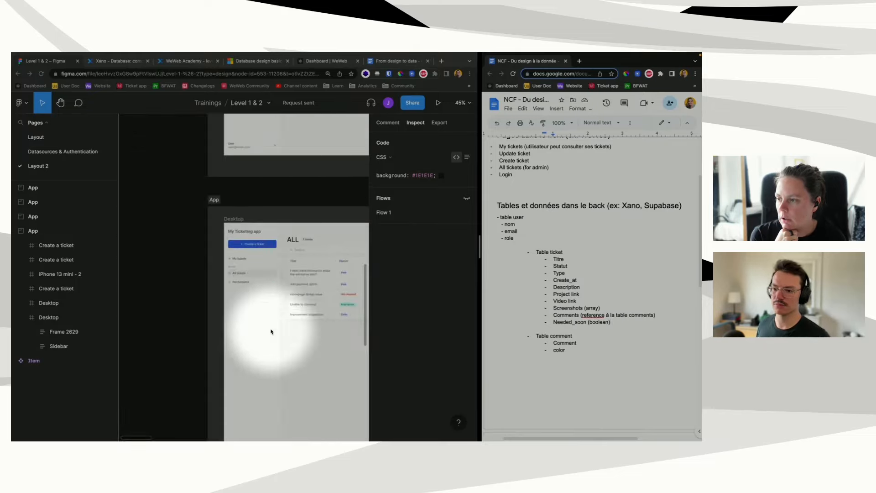
scroll(271, 332, "down", 10)
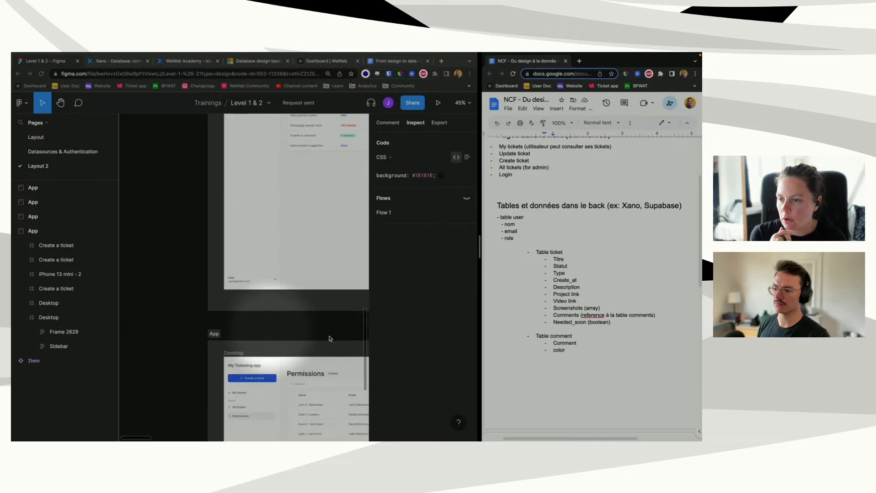
scroll(208, 261, "up", 5)
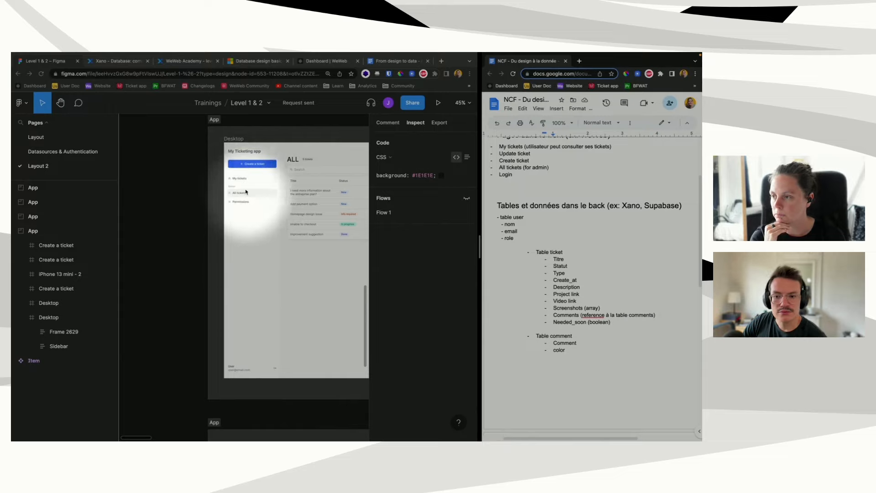
scroll(254, 227, "right", 5)
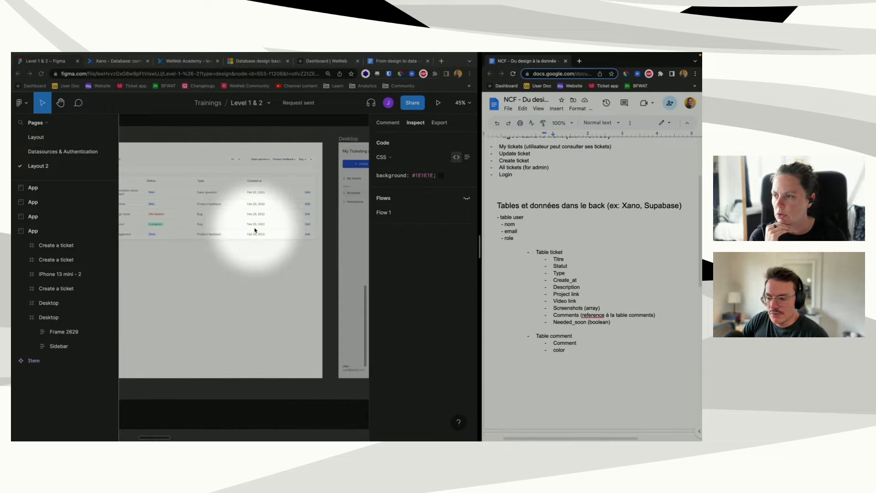
scroll(254, 230, "left", 5)
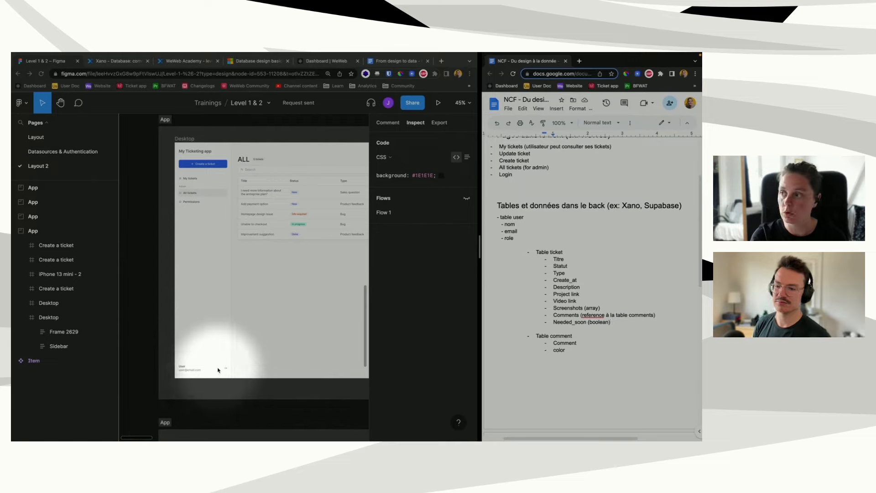
Step: Prefix the My tickets and Update ticket bullets with 'Privé - '
scroll(537, 229, "up", 2)
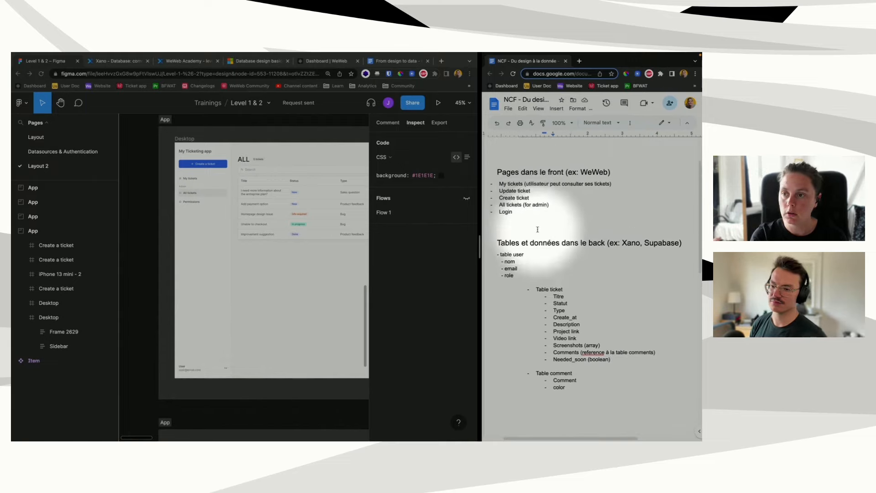
scroll(537, 229, "up", 3)
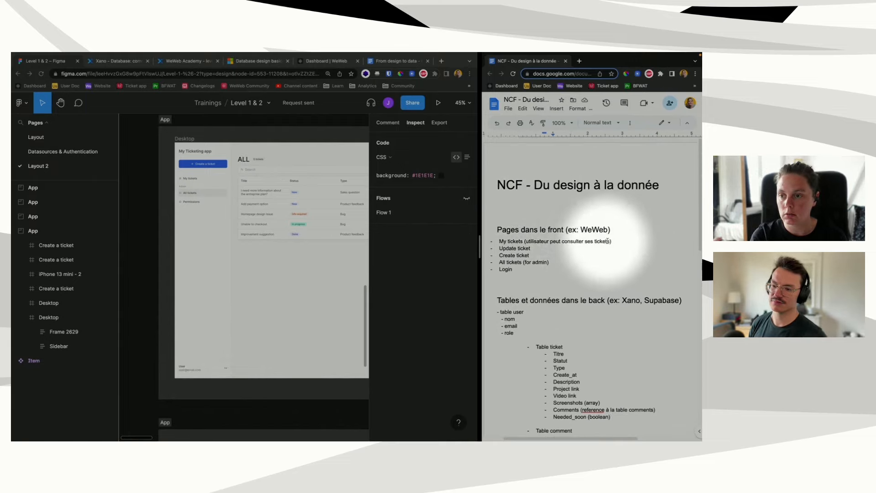
left_click(499, 240)
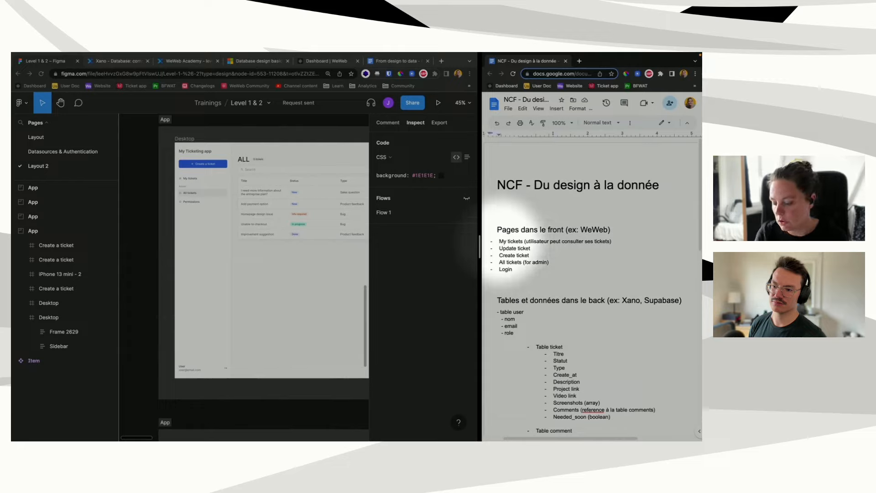
type("Privé ")
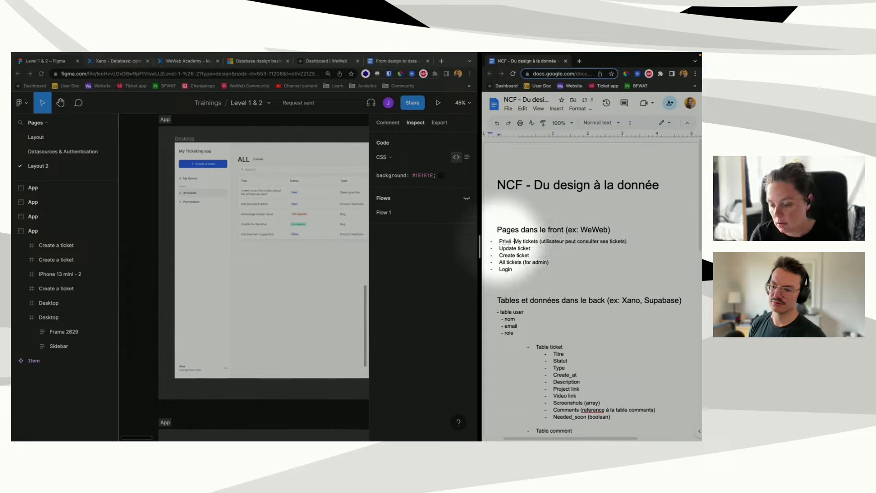
type("-")
left_click(497, 241, "shift")
key("ctrl+c")
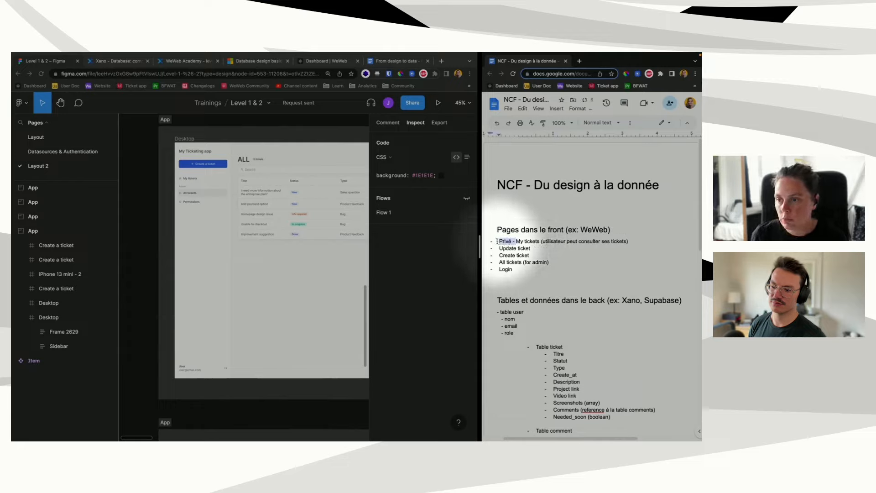
left_click(499, 248)
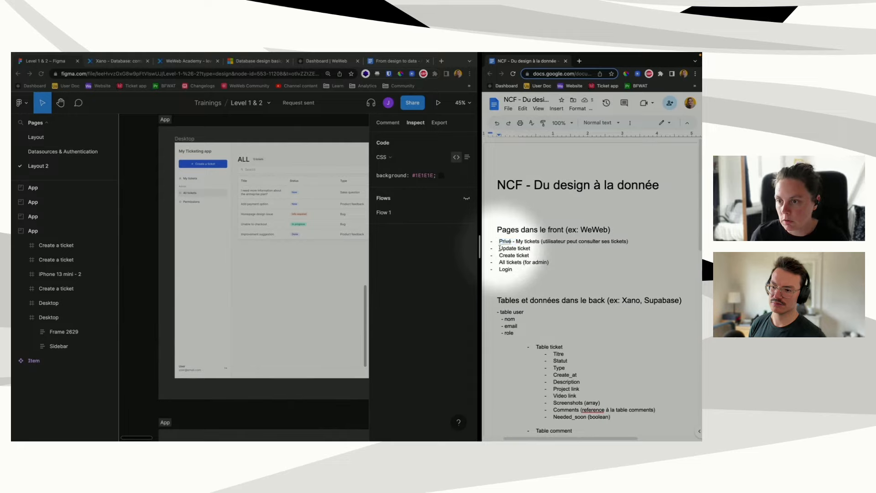
key("ctrl+v")
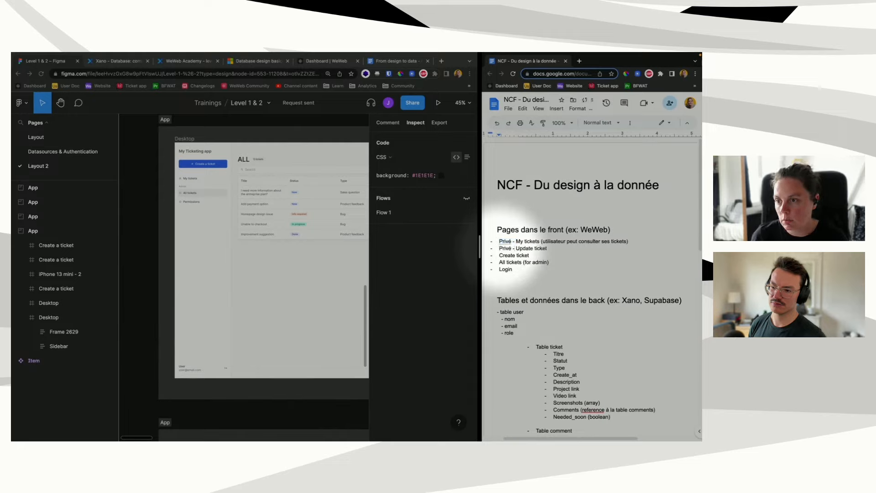
Step: Mark Create ticket and All tickets as 'Privé - ' and Login as 'Public - '
left_click(499, 255)
key("ctrl+v")
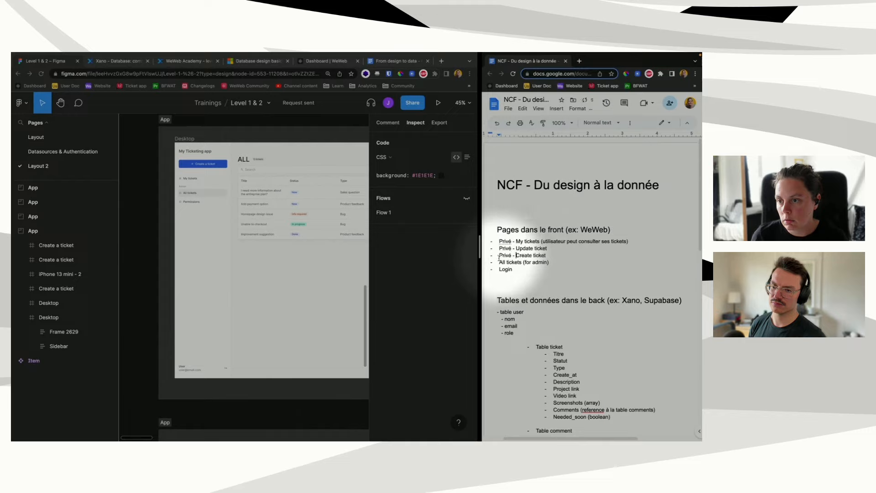
left_click(499, 261)
key("ctrl+v")
left_click(499, 269)
type("Publi")
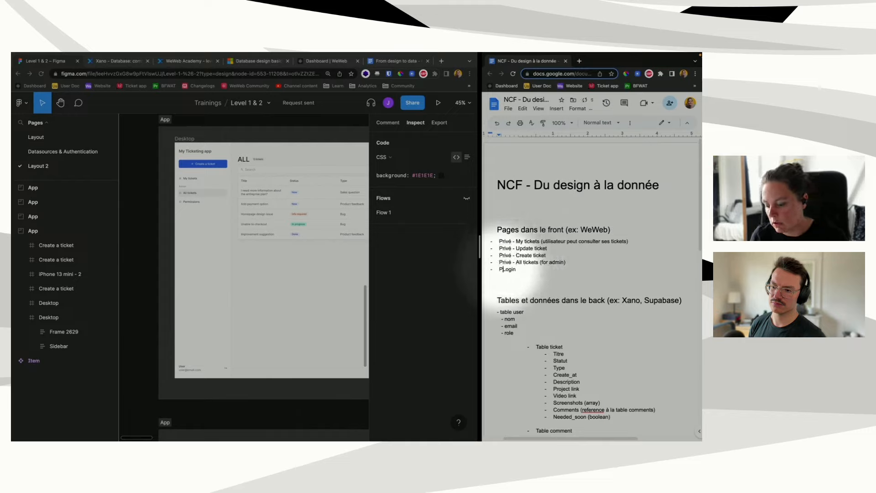
type("c -")
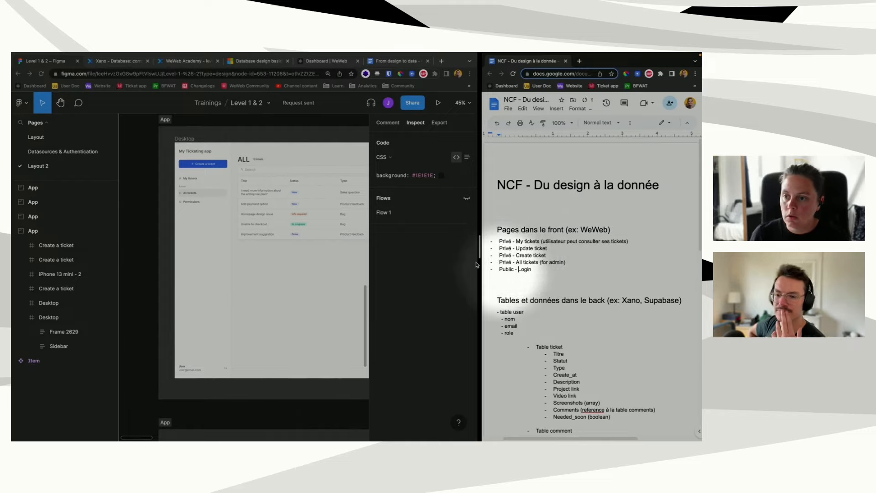
Step: Highlight the public Login bullet, then the private page bullets
left_click_drag(540, 270, 497, 262)
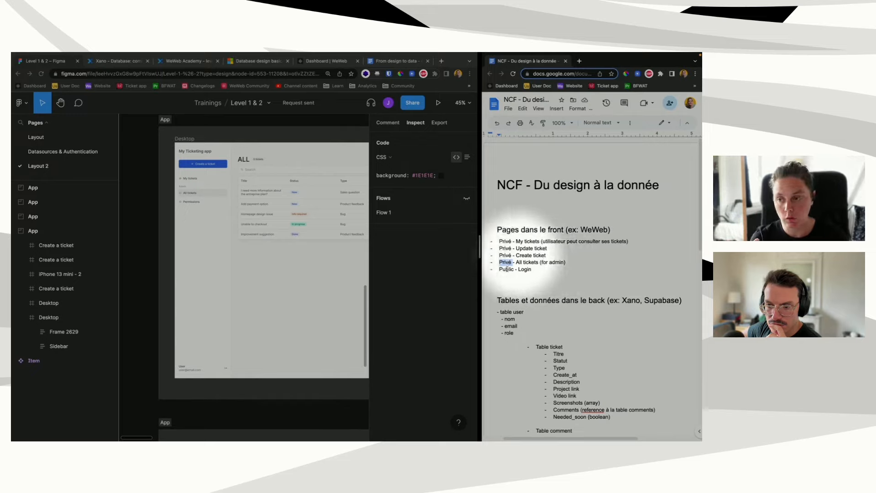
left_click_drag(546, 267, 496, 270)
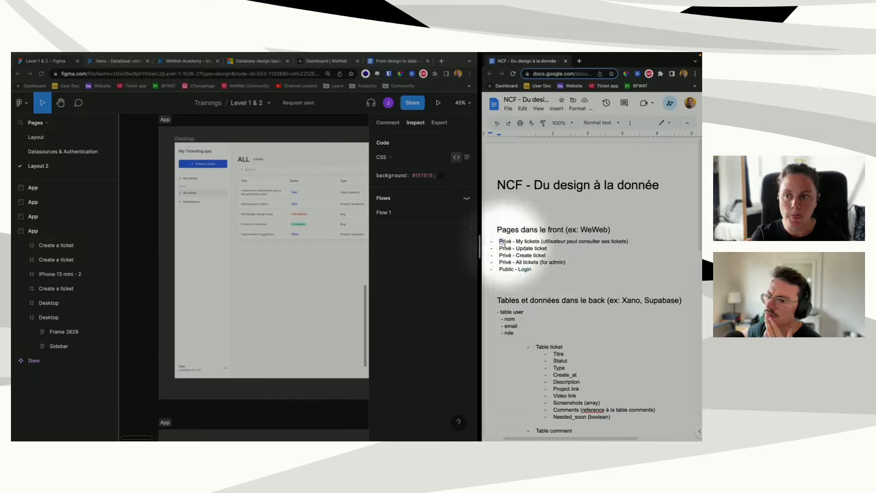
triple_click(506, 241)
left_click_drag(509, 249, 514, 263)
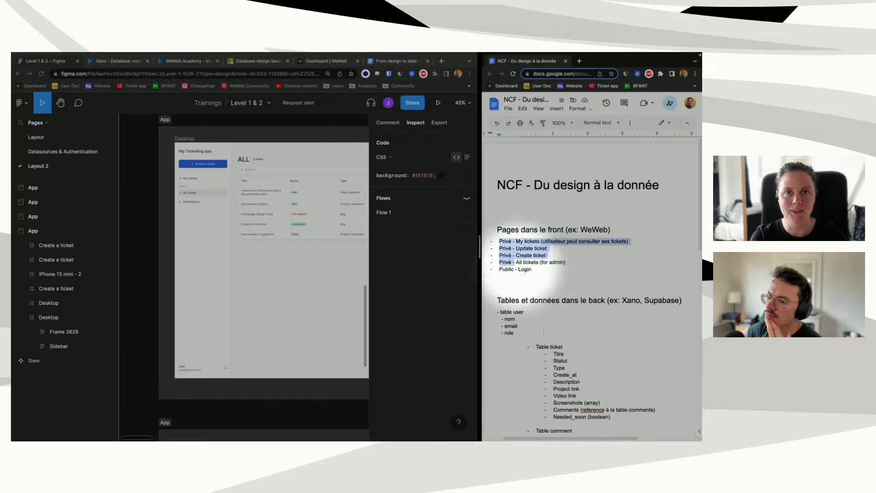
Step: Highlight the words back, Supabase and Xano in the back-end tables heading
scroll(546, 350, "down", 1)
scroll(546, 350, "down", 1)
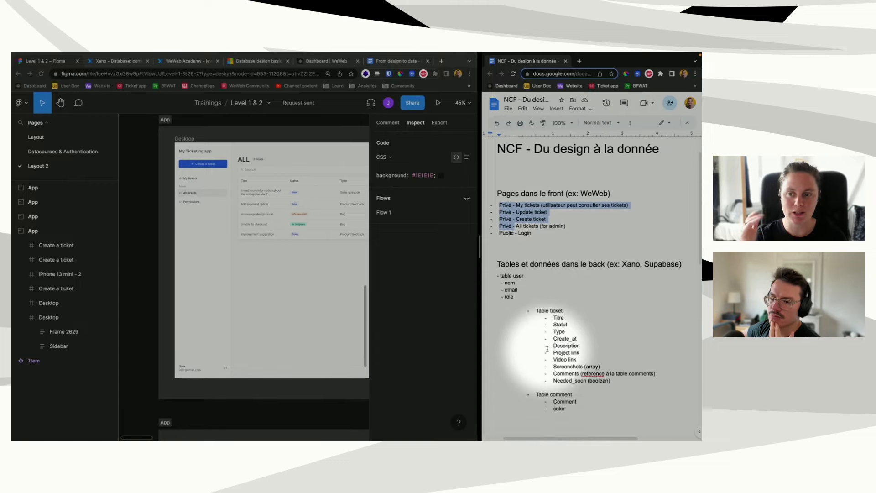
left_click_drag(607, 263, 587, 264)
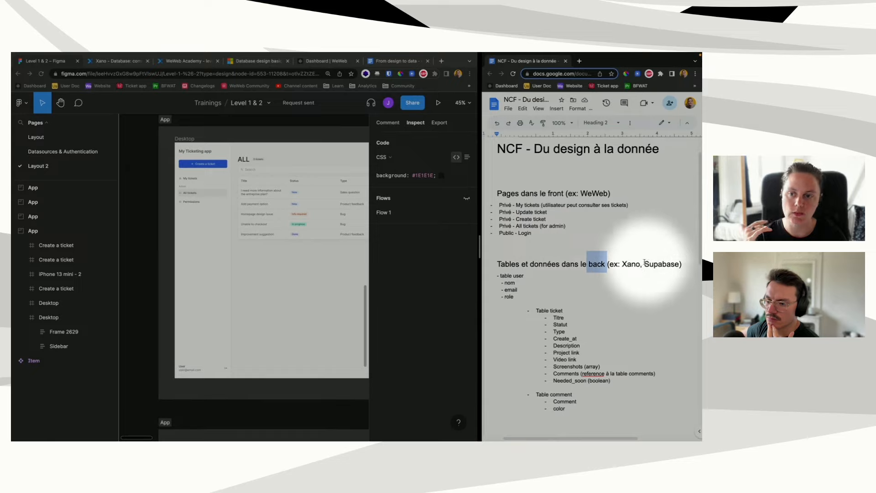
left_click_drag(644, 263, 680, 264)
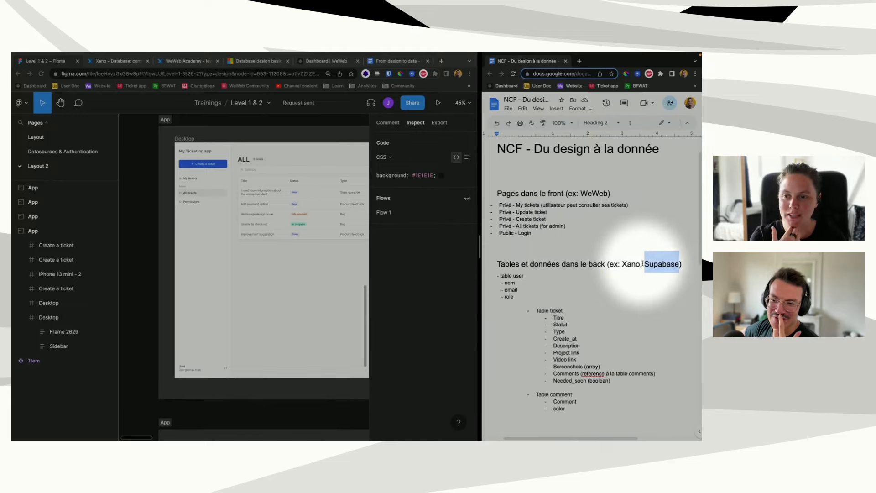
left_click_drag(640, 265, 623, 264)
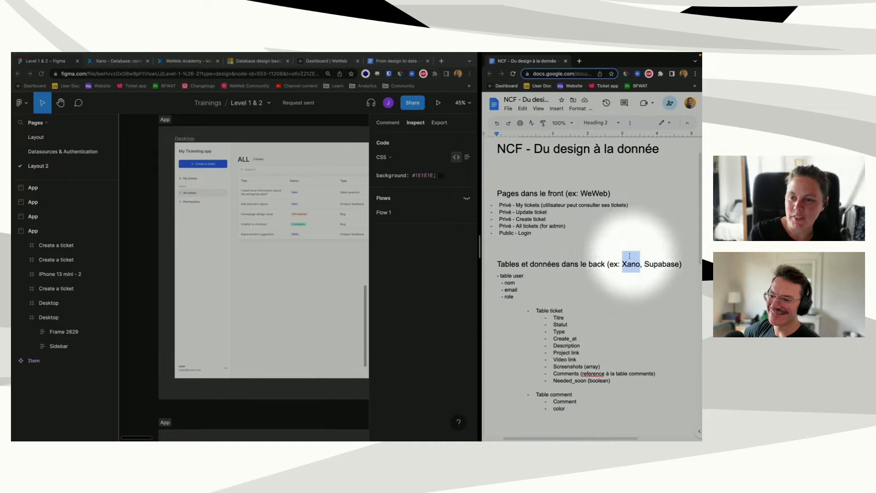
Step: Open the Level 2 group's POST /ticket endpoint in Xano and inspect its isMatchOrAdmin step
left_click(118, 61)
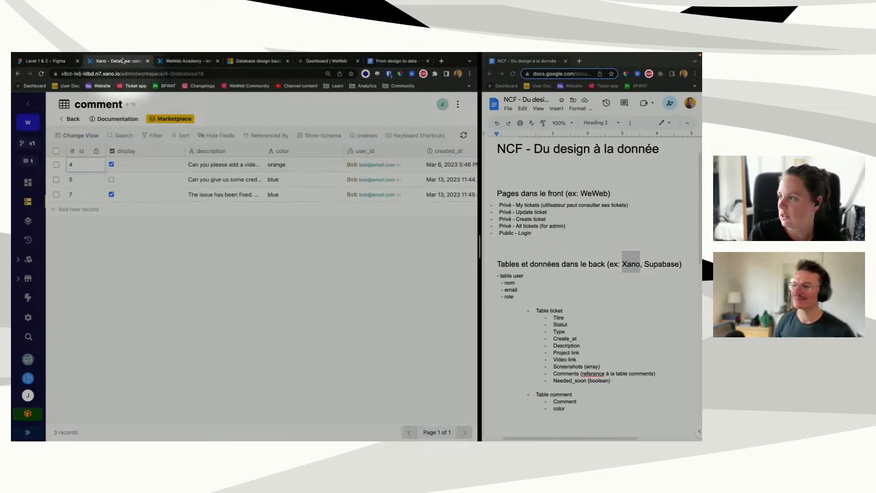
left_click(29, 222)
left_click(263, 205)
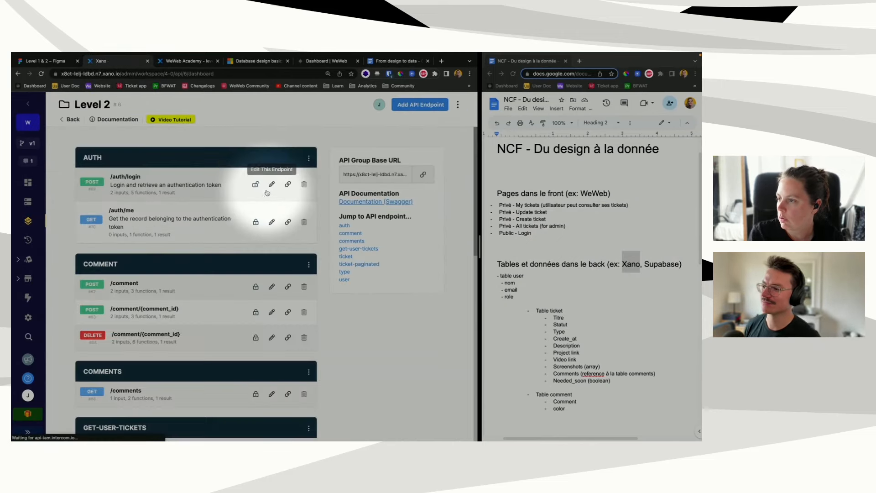
scroll(121, 291, "down", 5)
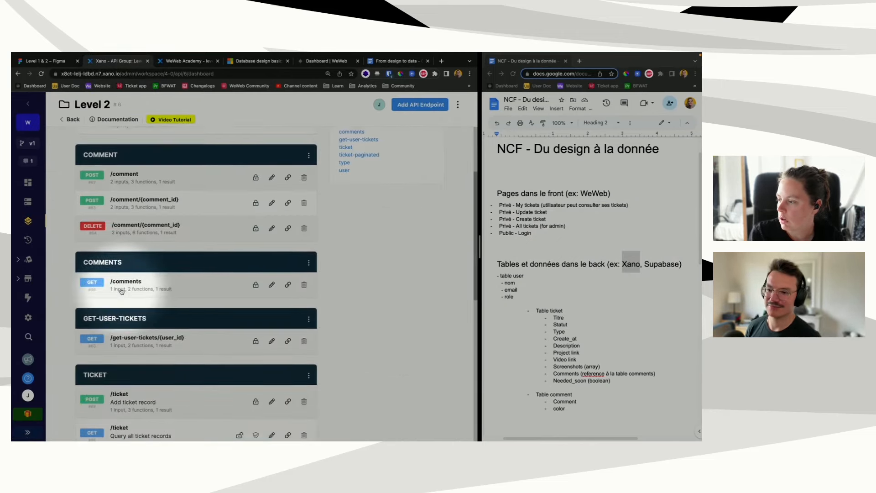
scroll(122, 291, "down", 1)
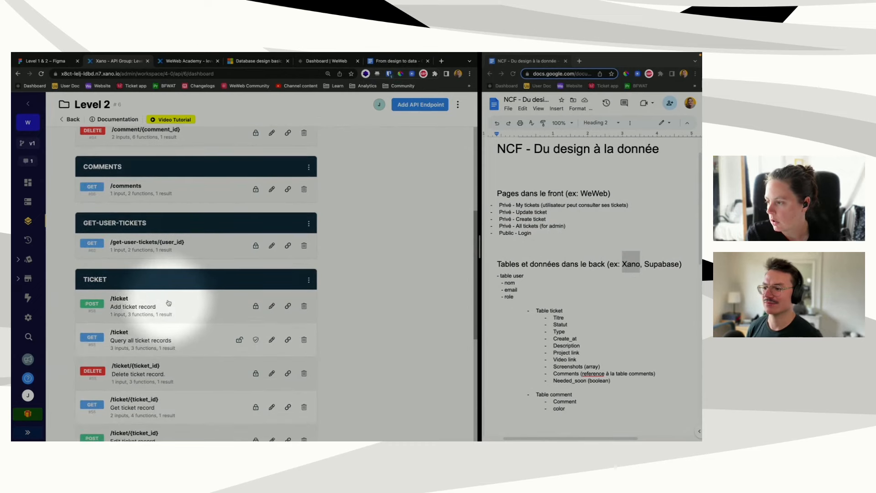
left_click(169, 306)
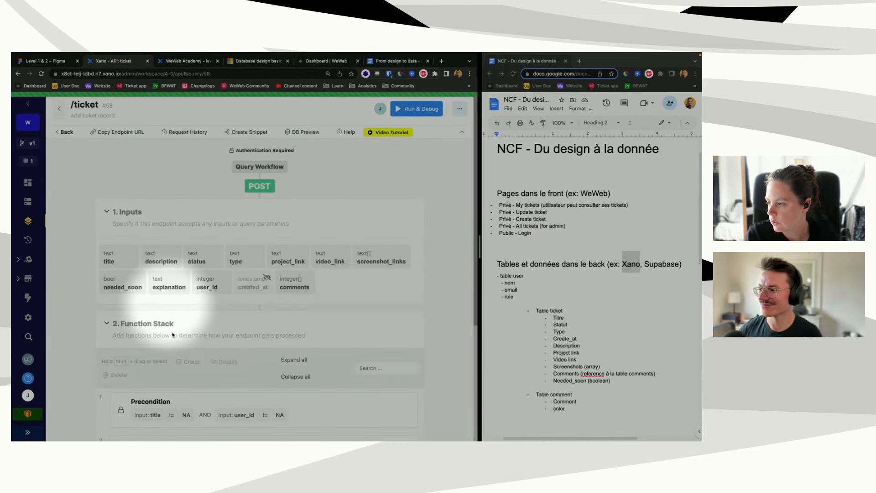
scroll(164, 337, "down", 4)
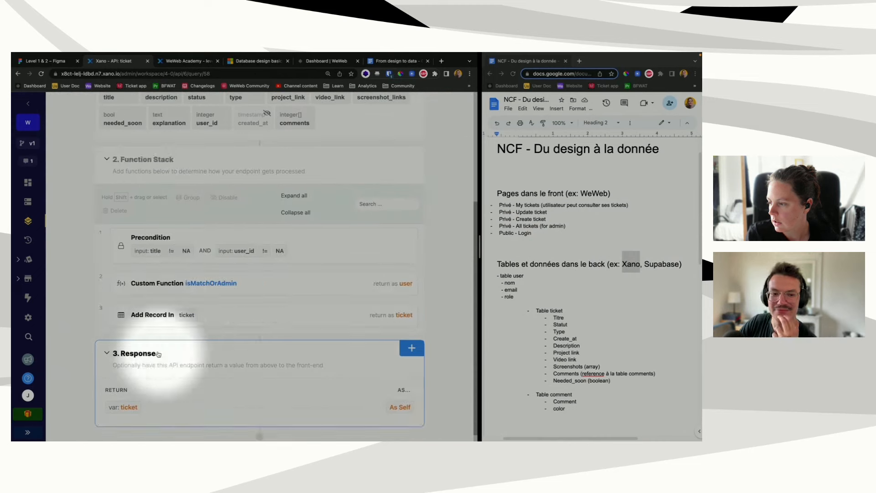
left_click(148, 284)
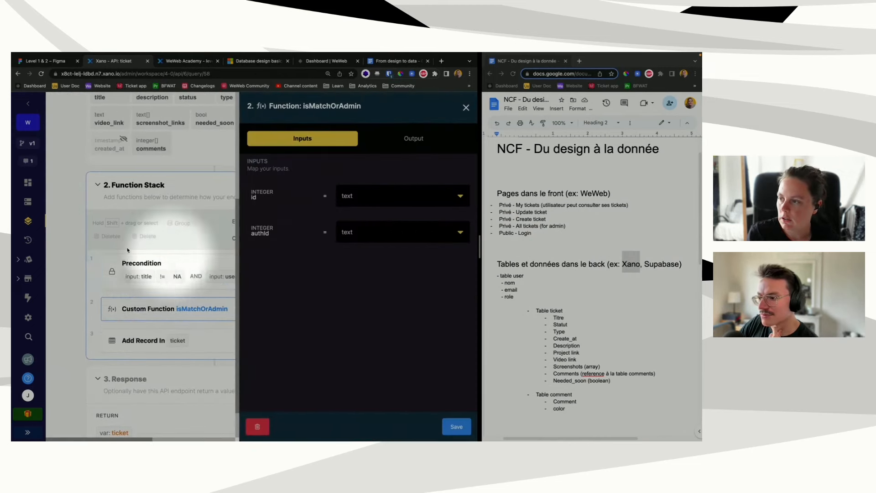
left_click(466, 108)
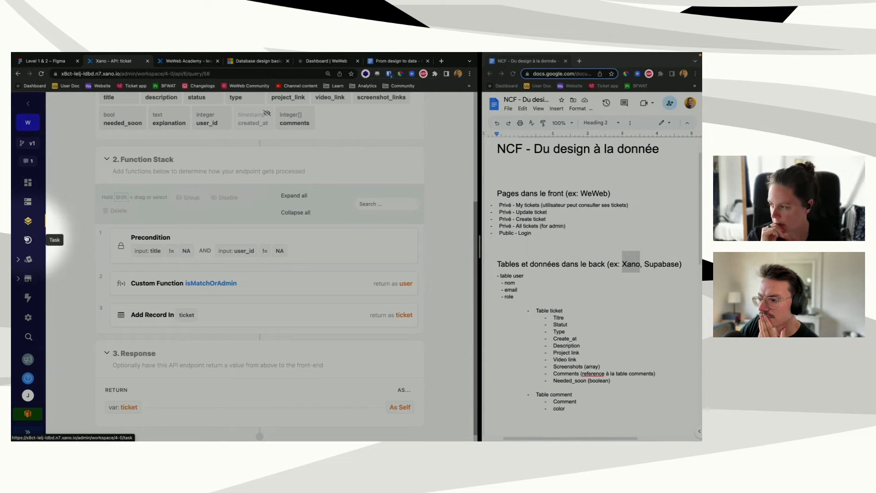
Step: Review the isMatchOrAdmin function under Library > Functions, then go to the WeWeb dashboard
left_click(26, 240)
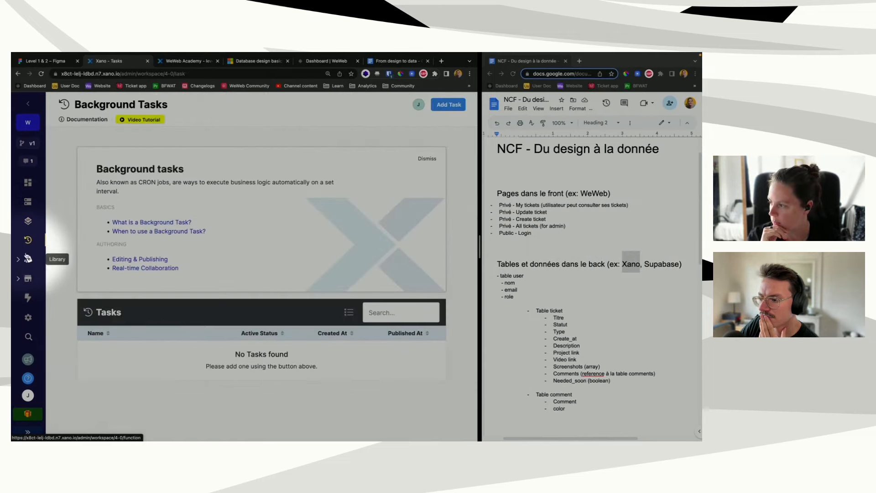
left_click(28, 259)
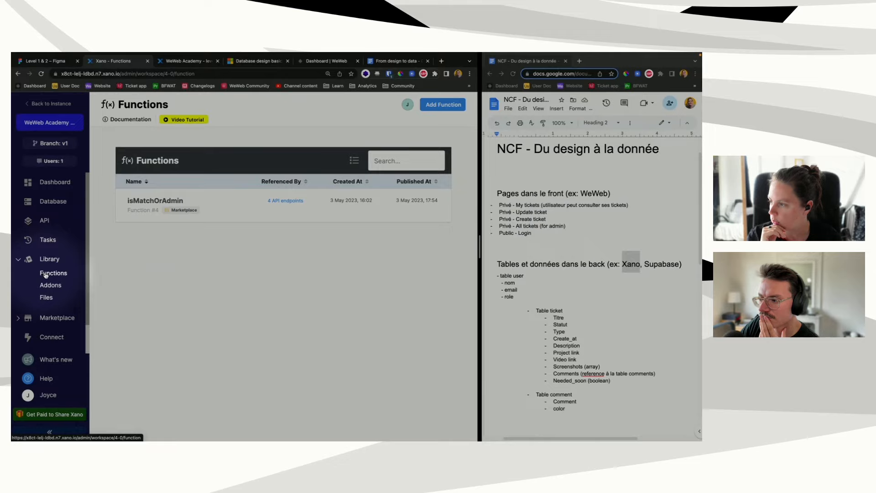
left_click(155, 201)
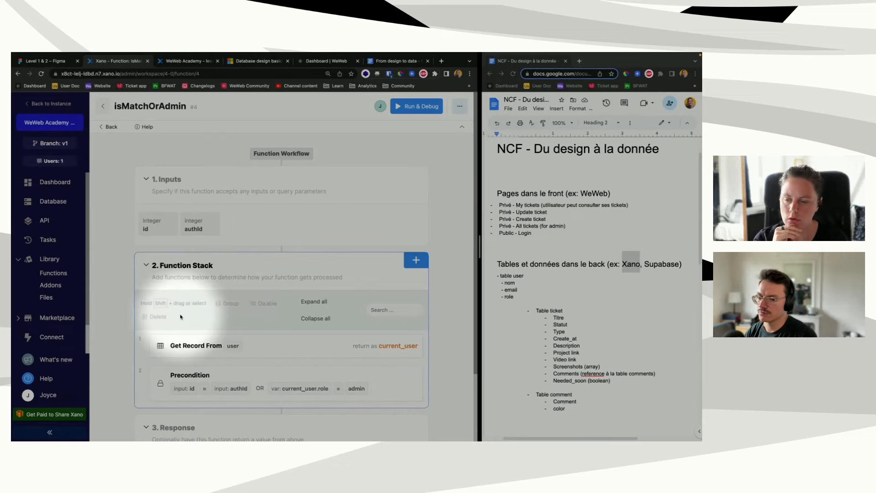
left_click(103, 105)
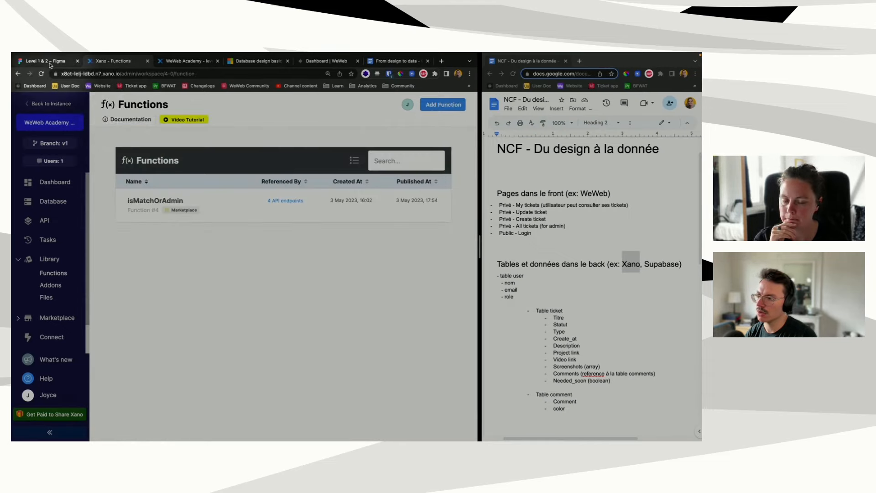
left_click(331, 64)
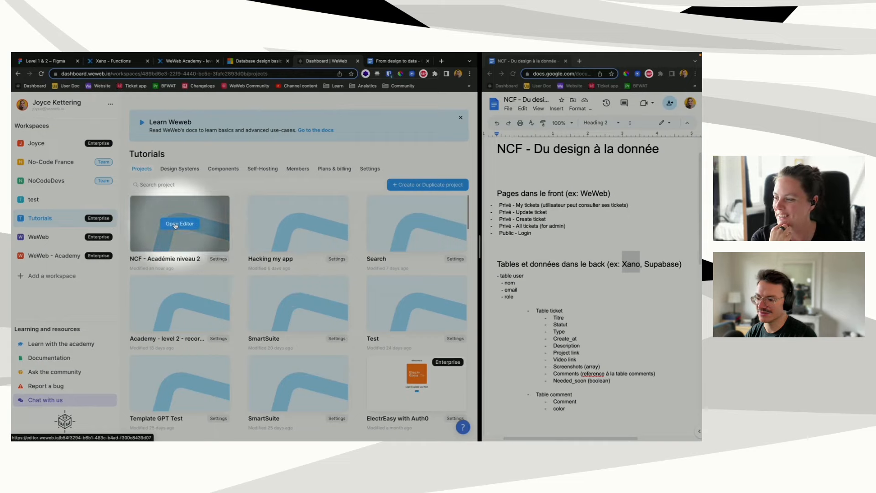
Step: Open the NCF - Académie niveau 2 editor and add the Xano Auth plugin from Authentication plugins
left_click(175, 225)
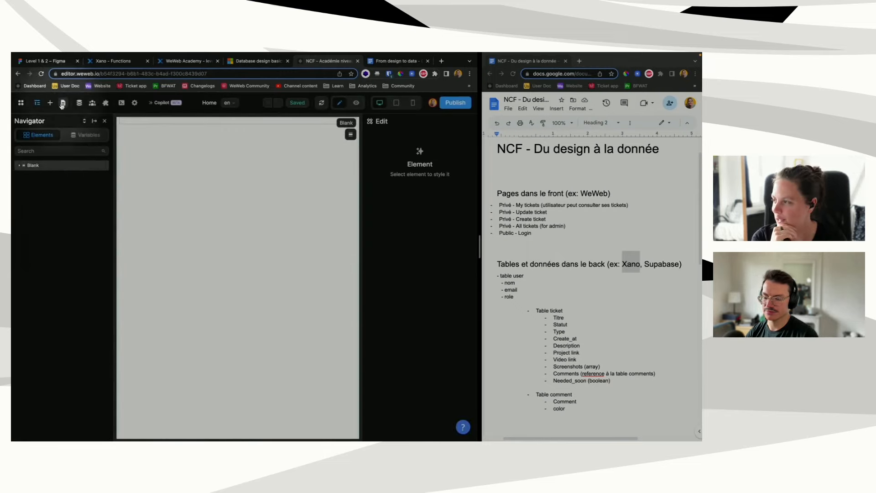
left_click(79, 103)
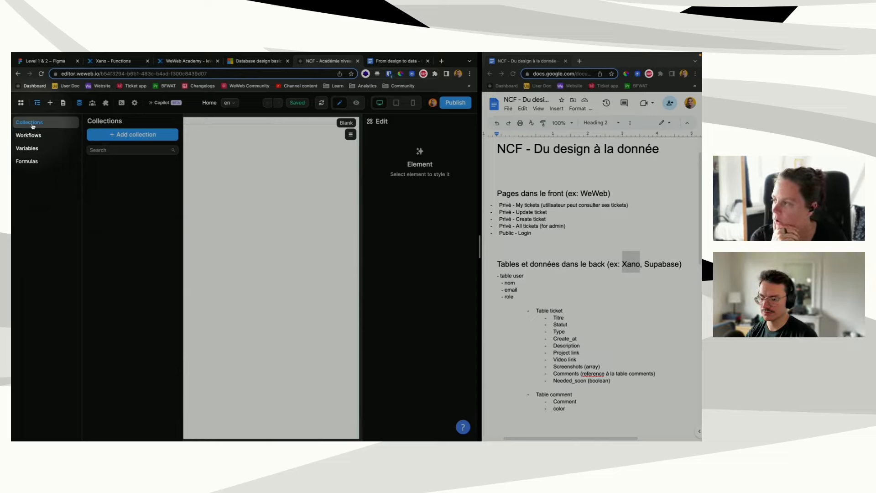
left_click(107, 104)
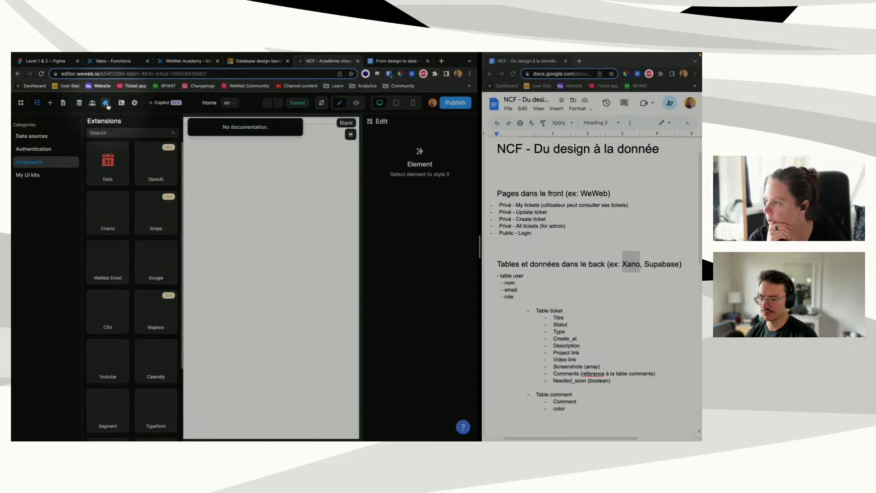
left_click(39, 149)
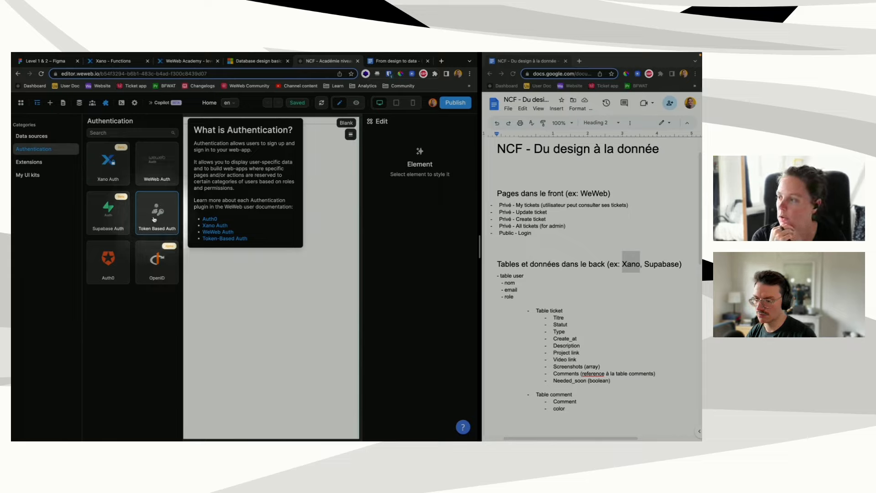
left_click(103, 168)
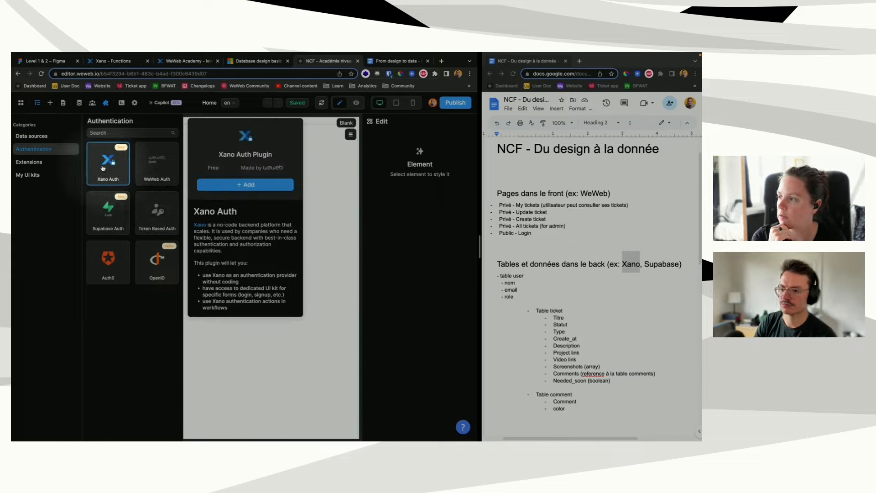
left_click(245, 184)
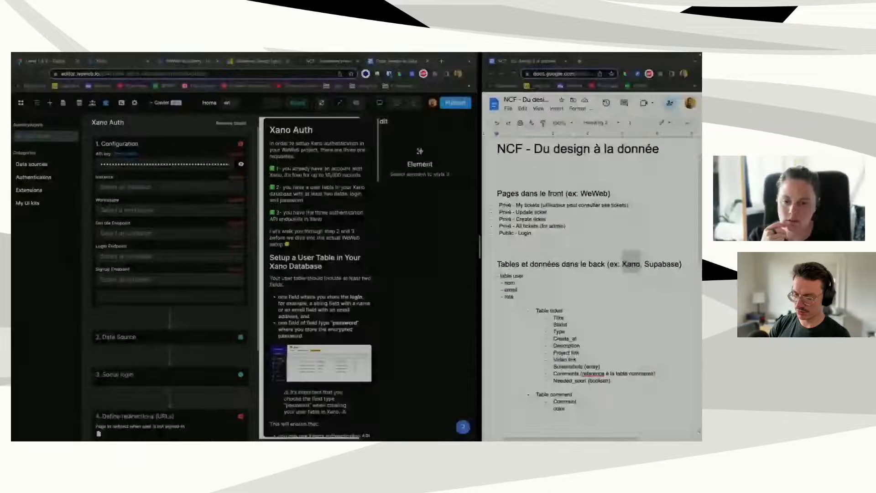
Step: Select the WeWeb Xano instance and the WeWeb Academy - level 2 workspace in the plugin
left_click(119, 188)
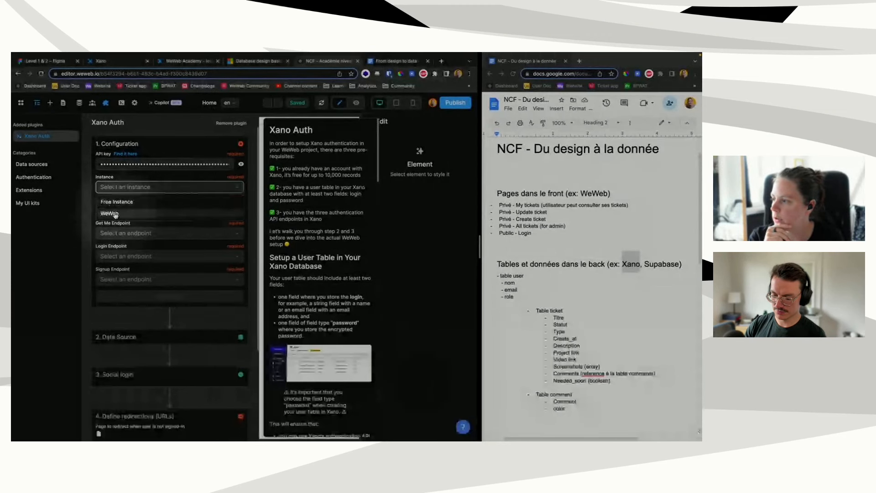
left_click(116, 214)
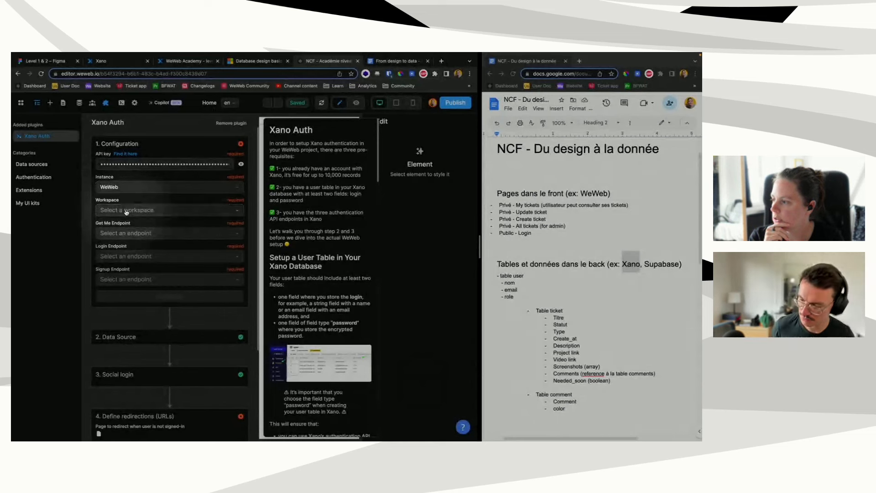
left_click(126, 211)
left_click(132, 238)
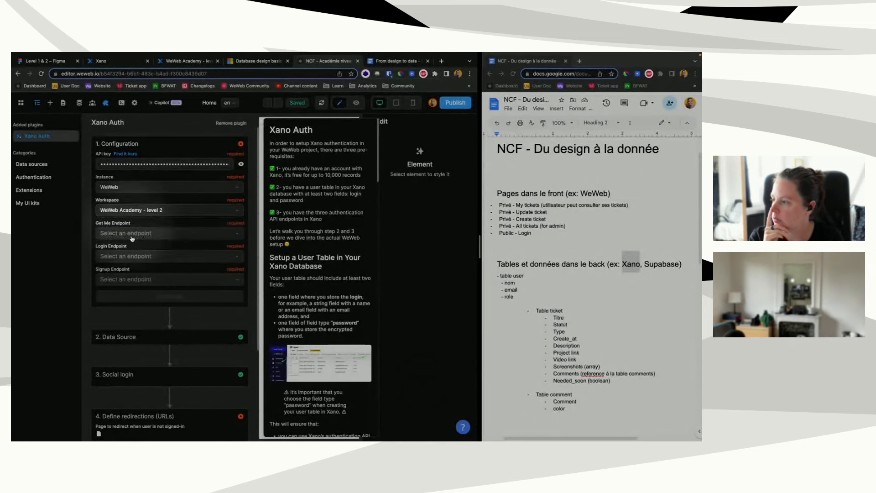
Step: Set GET /auth/me and POST /auth/login as endpoints, then check the signup endpoint list
left_click(136, 235)
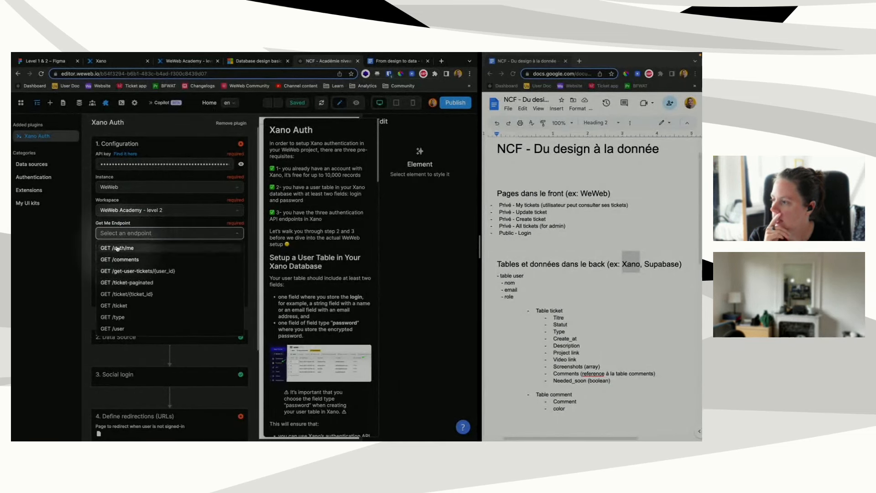
left_click(117, 248)
left_click(118, 256)
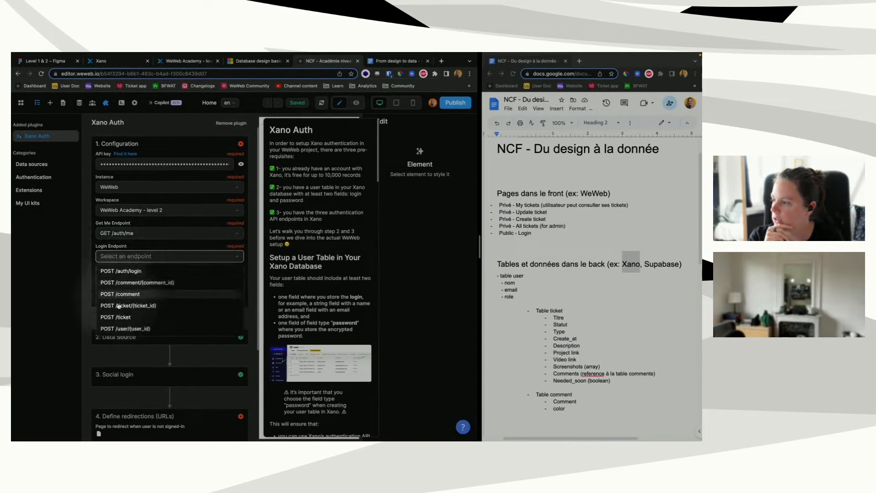
left_click(119, 269)
left_click(120, 279)
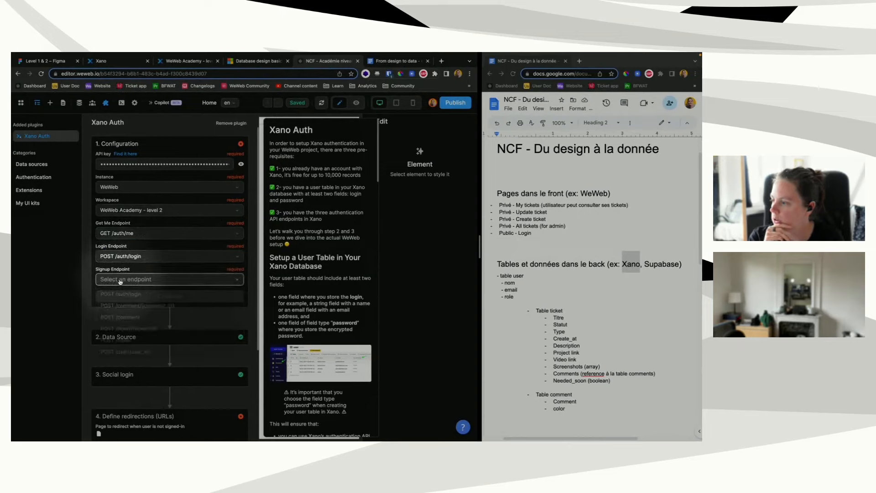
left_click(123, 280)
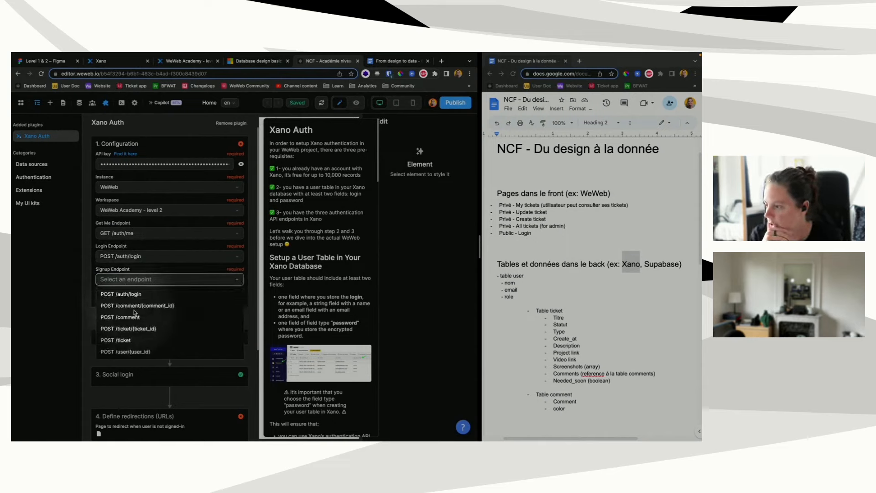
left_click(131, 280)
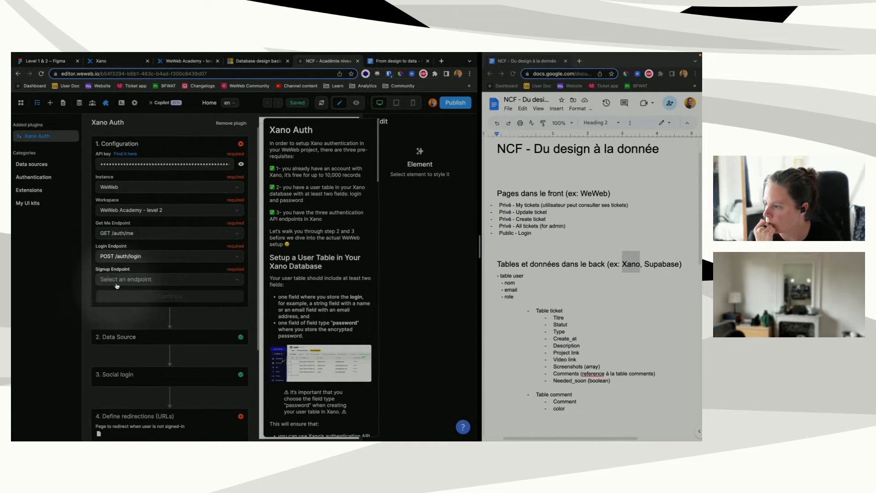
left_click(117, 284)
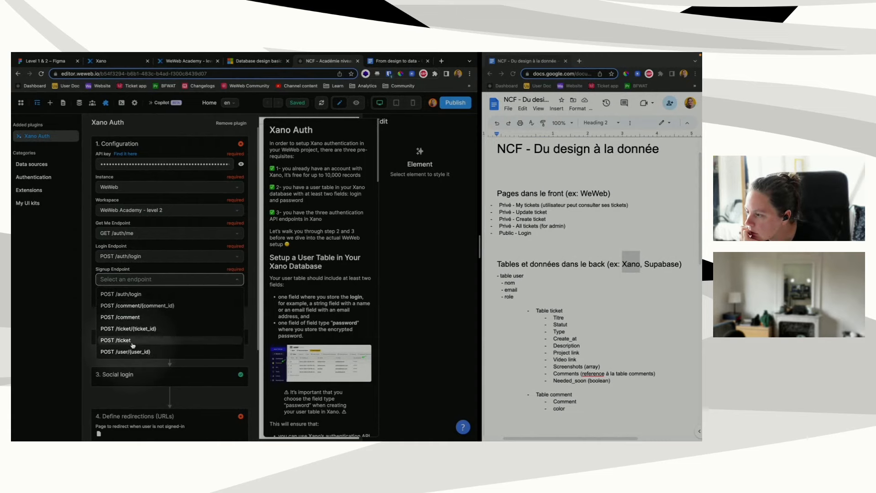
left_click(131, 64)
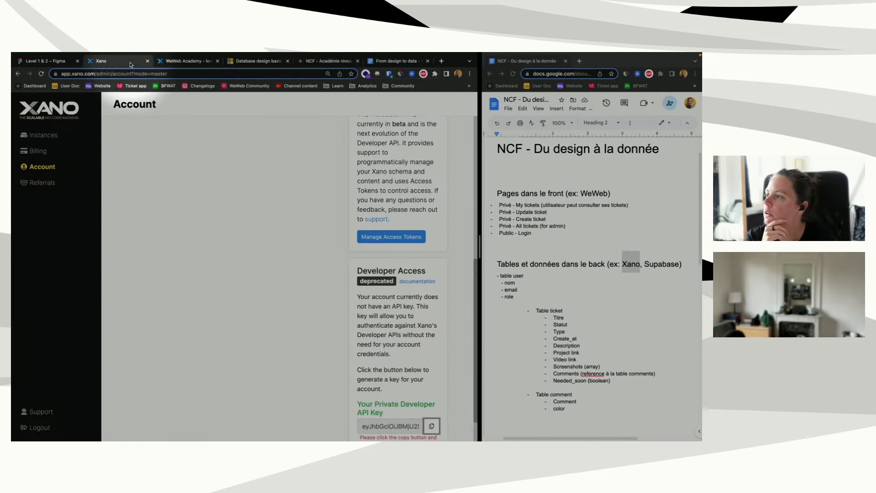
Step: Open the Level 2 API group of the WeWeb Academy - level 2 workspace in Xano
left_click(36, 135)
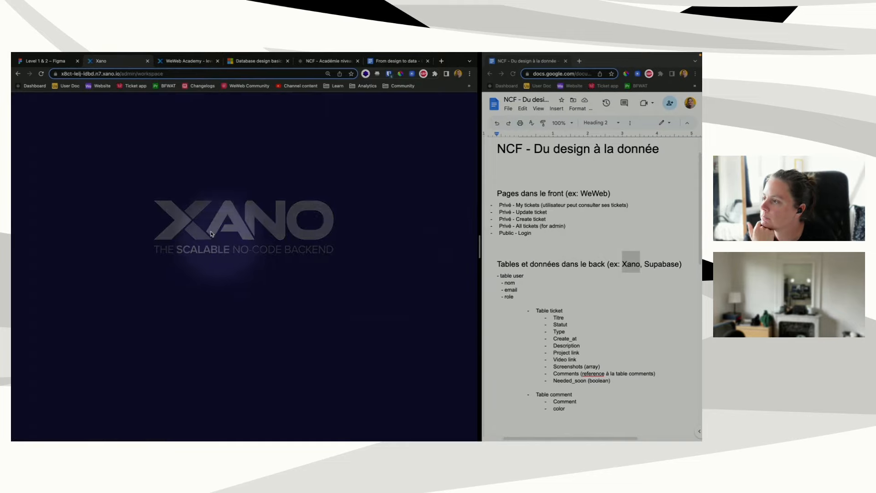
scroll(283, 363, "down", 2)
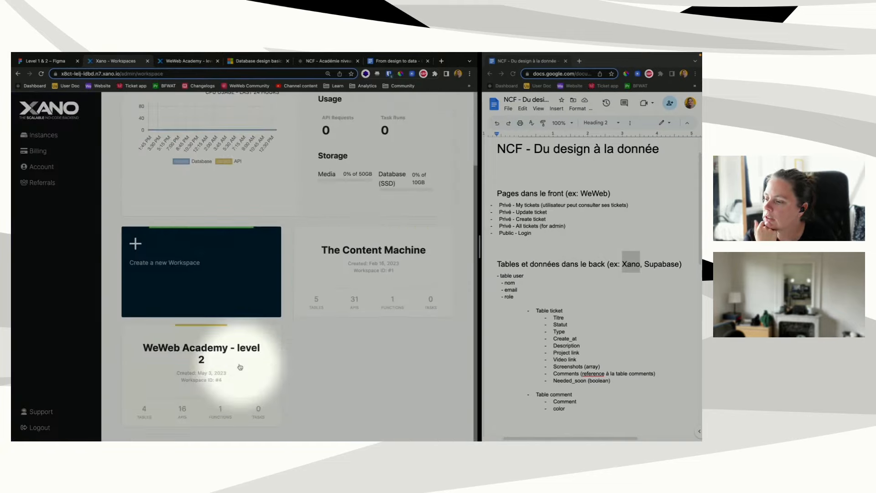
left_click(213, 345)
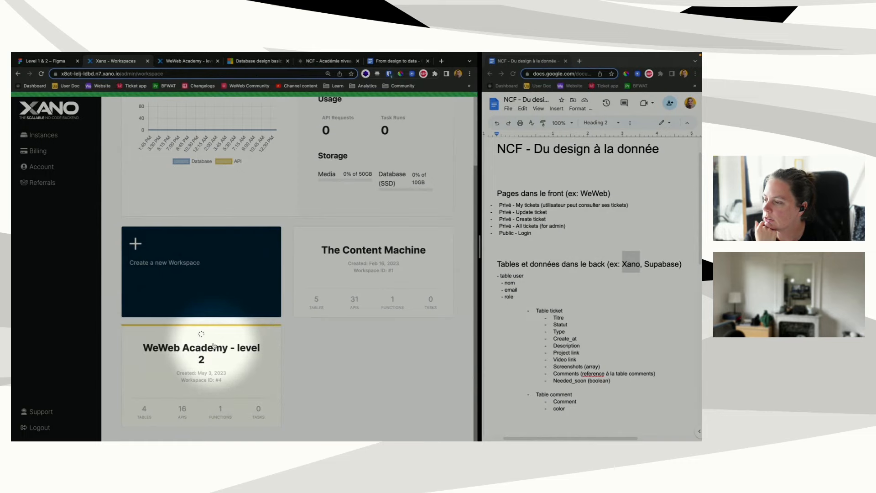
left_click(51, 224)
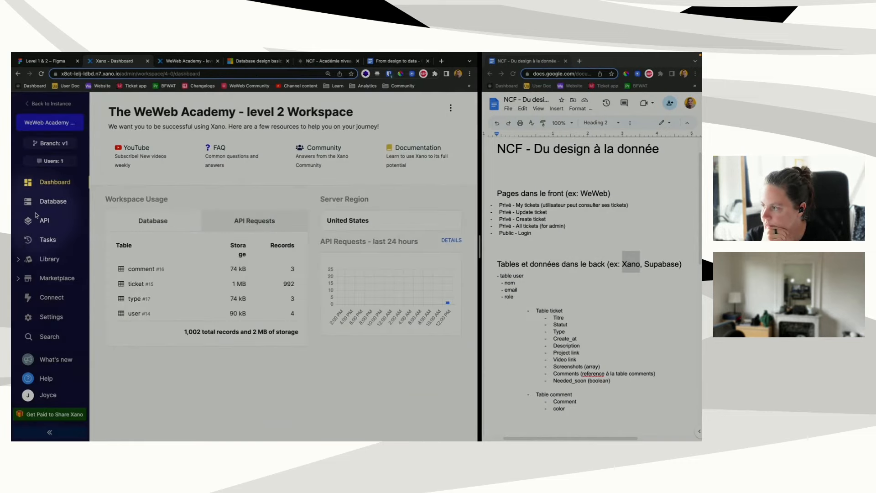
left_click(345, 179)
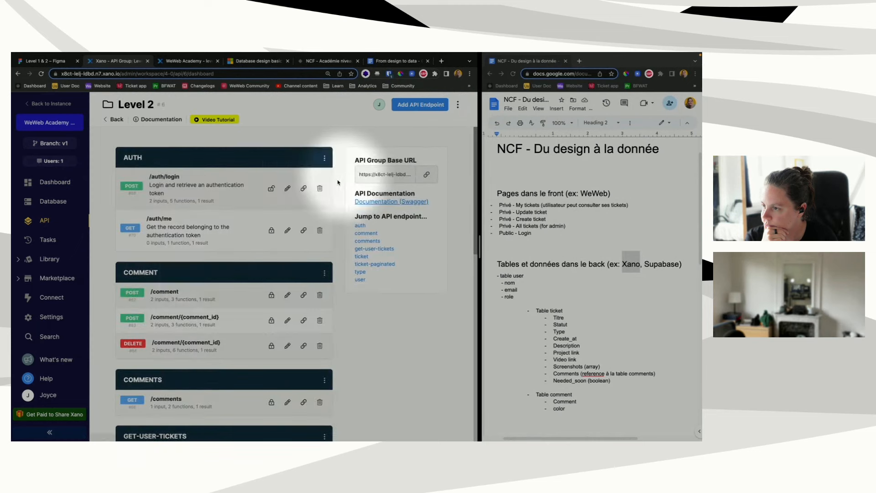
scroll(237, 274, "down", 6)
scroll(228, 288, "up", 6)
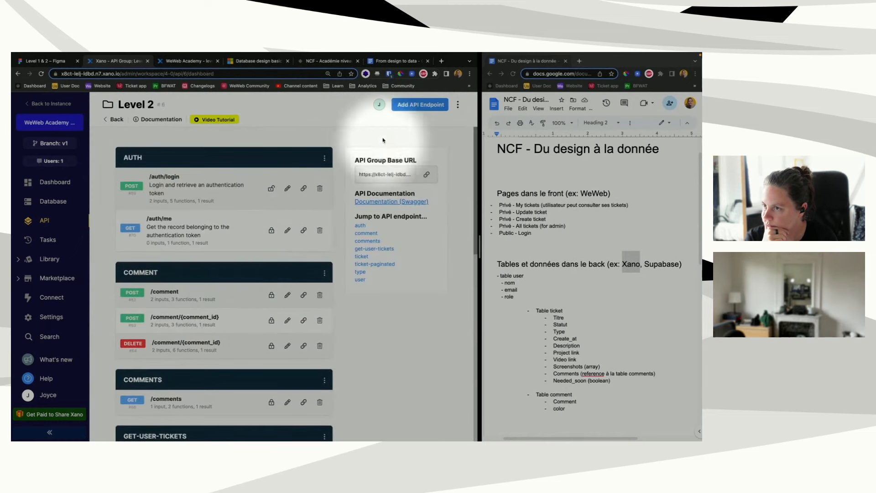
Step: Add and save a POST auth/signup endpoint from the Authentication templates
left_click(403, 106)
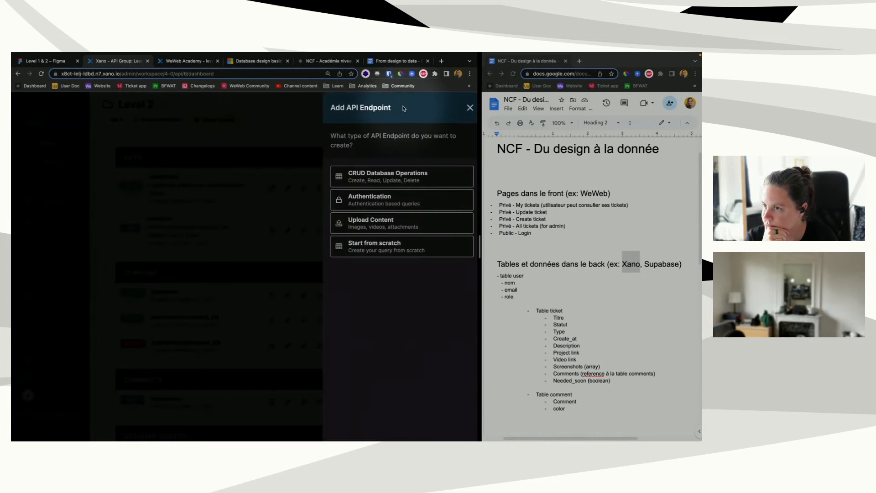
left_click(372, 198)
left_click(376, 168)
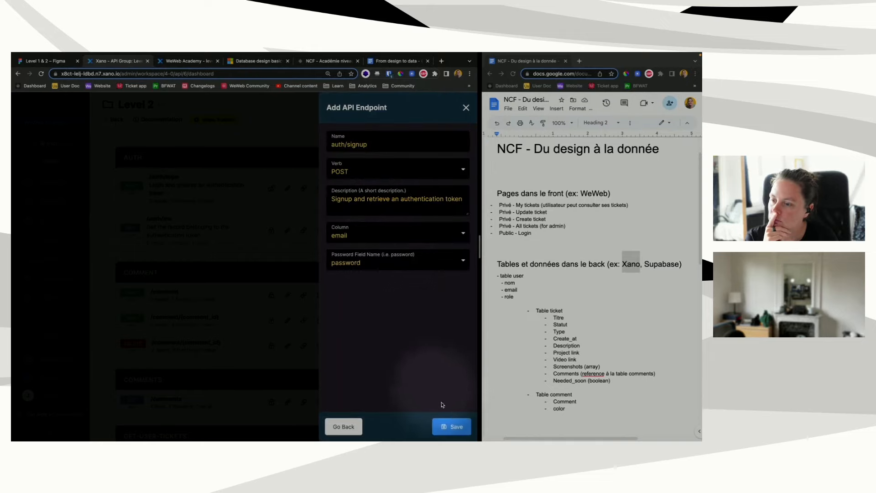
left_click(452, 428)
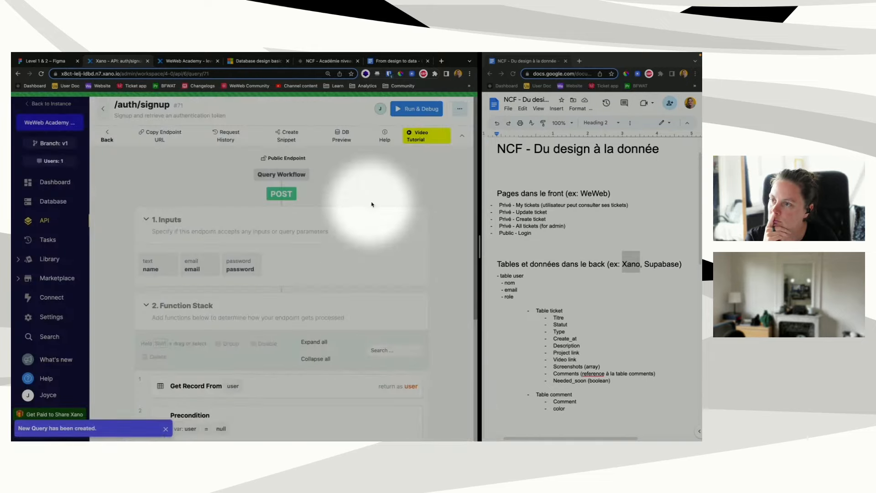
left_click(297, 80)
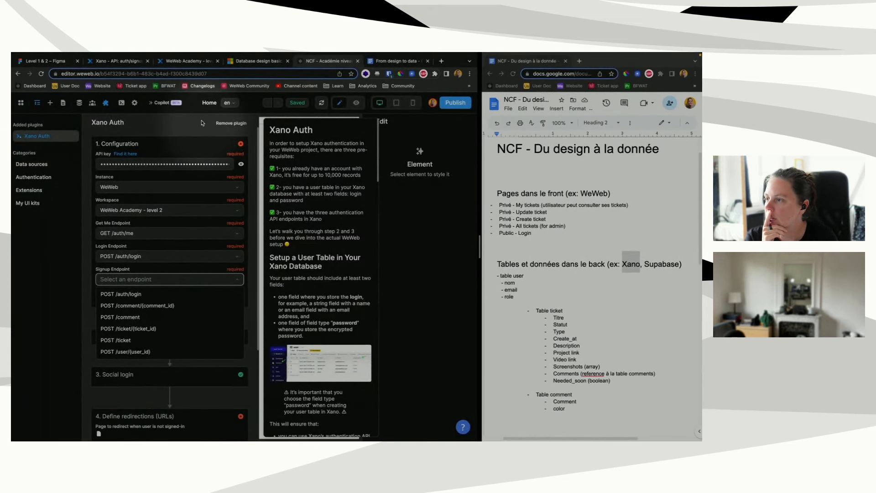
Step: Select the WeWeb Xano instance and the WeWeb Academy - level 2 workspace
left_click(184, 163)
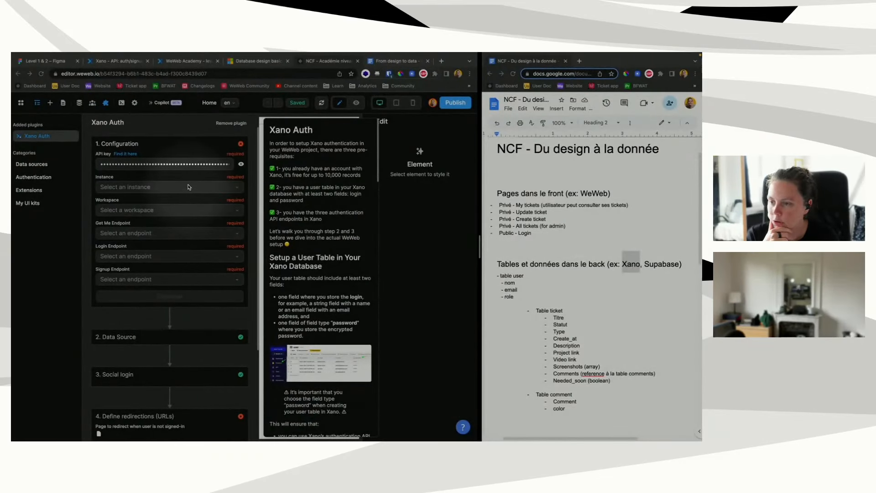
left_click(186, 186)
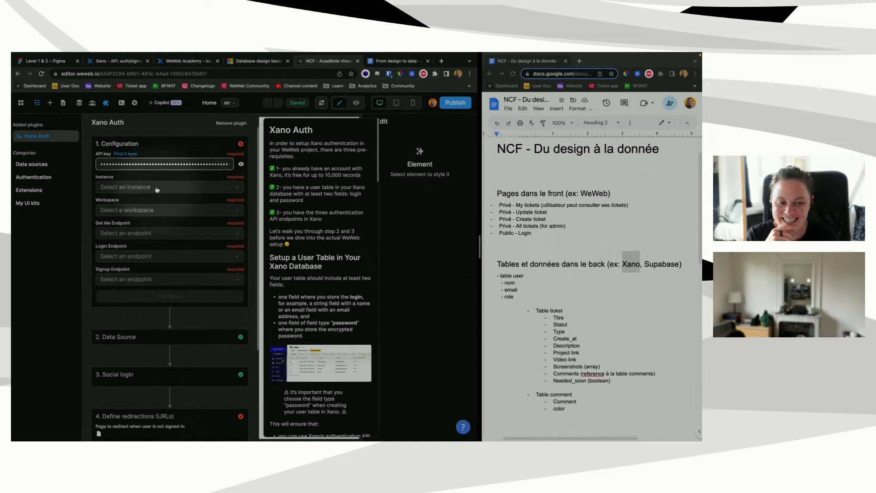
left_click(156, 188)
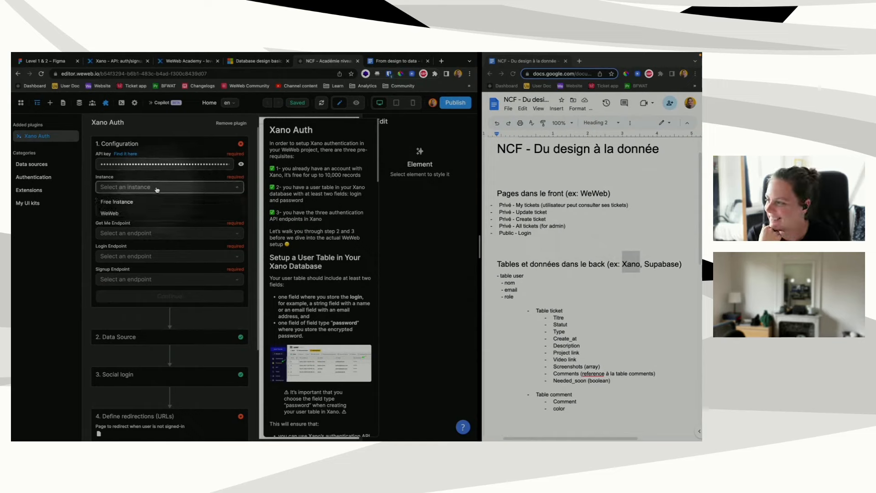
left_click(136, 216)
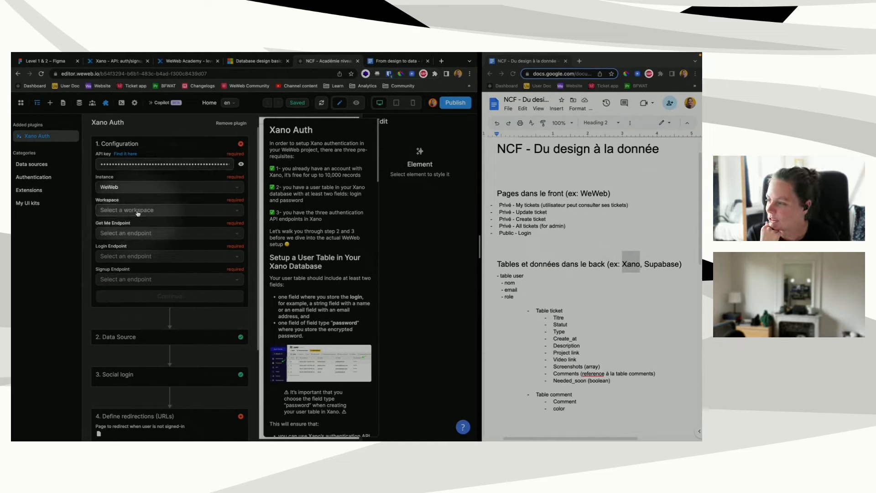
left_click(137, 210)
left_click(134, 228)
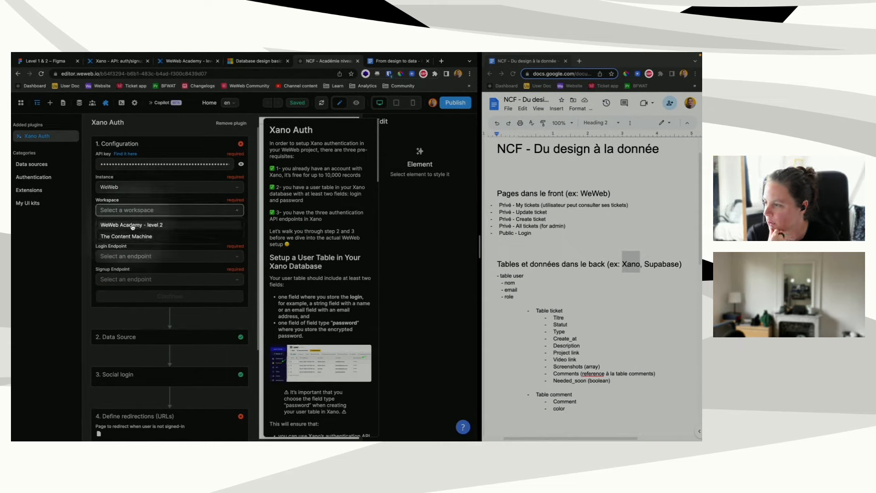
Step: Set GET /auth/me, POST /auth/login and POST /auth/signup as the auth endpoints and confirm
left_click(135, 235)
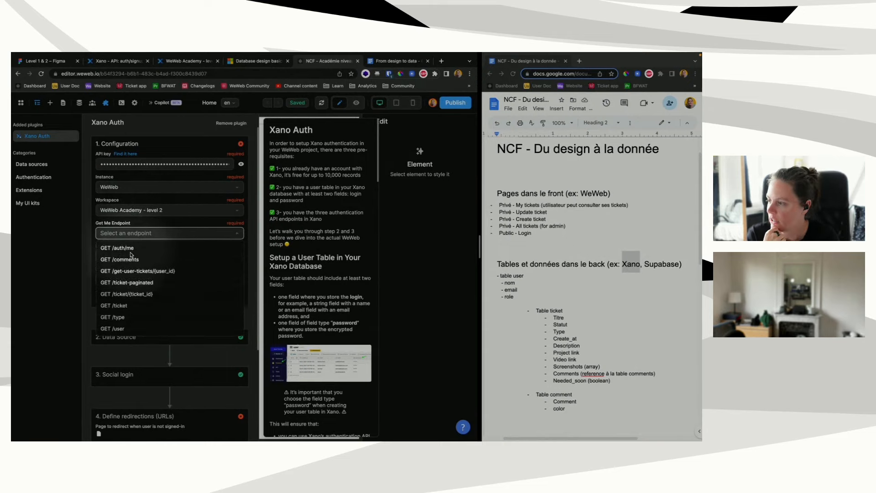
left_click(134, 247)
left_click(134, 257)
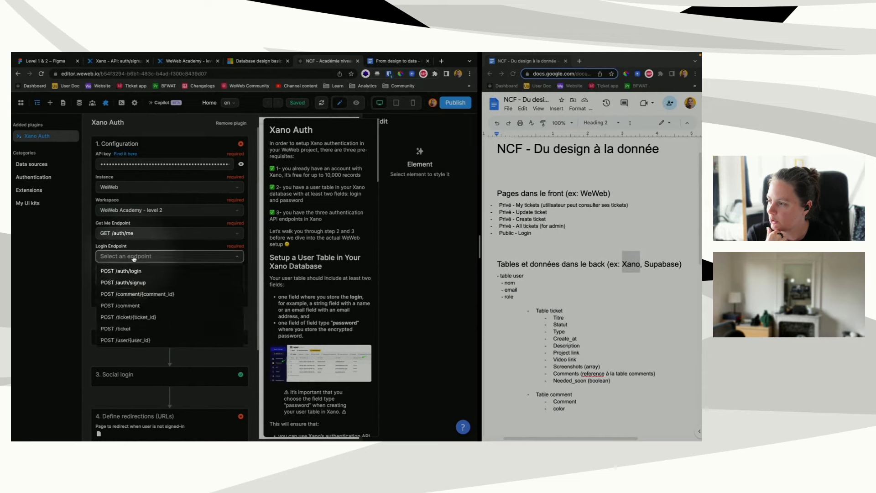
left_click(133, 270)
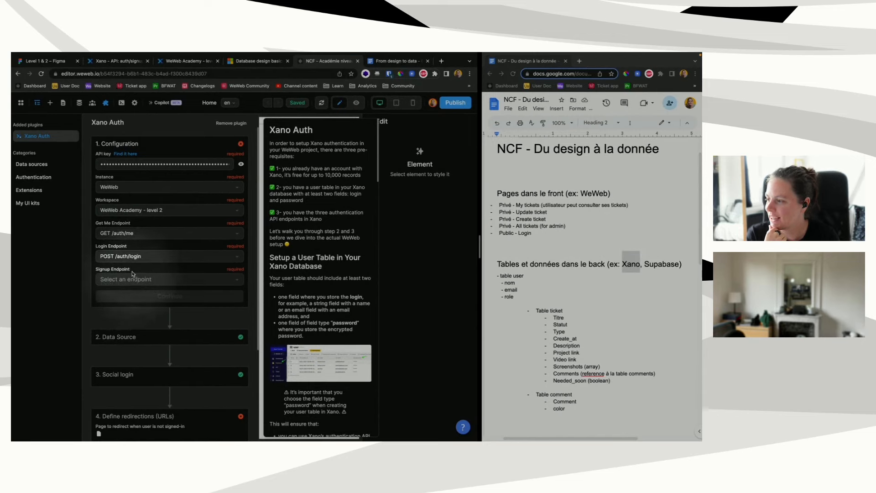
left_click(135, 281)
left_click(137, 306)
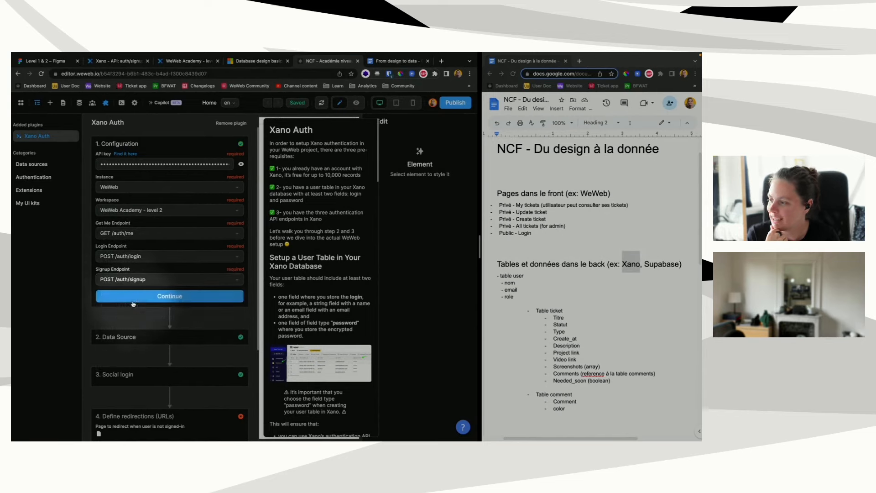
left_click(139, 298)
Step: Keep the default data source and social login settings, and redirect signed-out users to Home
left_click(162, 343)
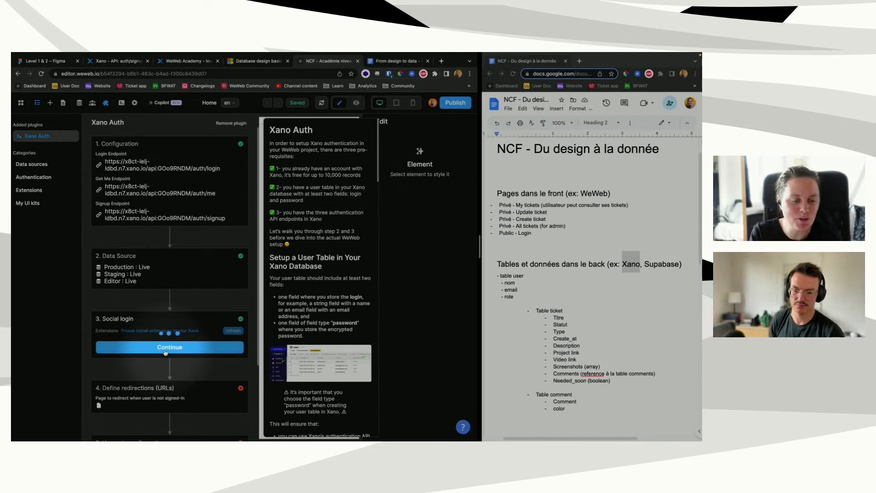
left_click(166, 350)
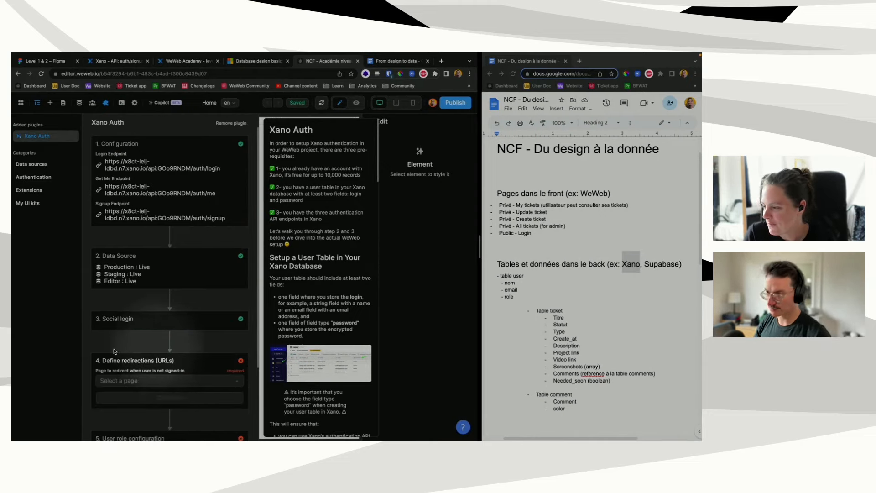
left_click(159, 377)
left_click(125, 394)
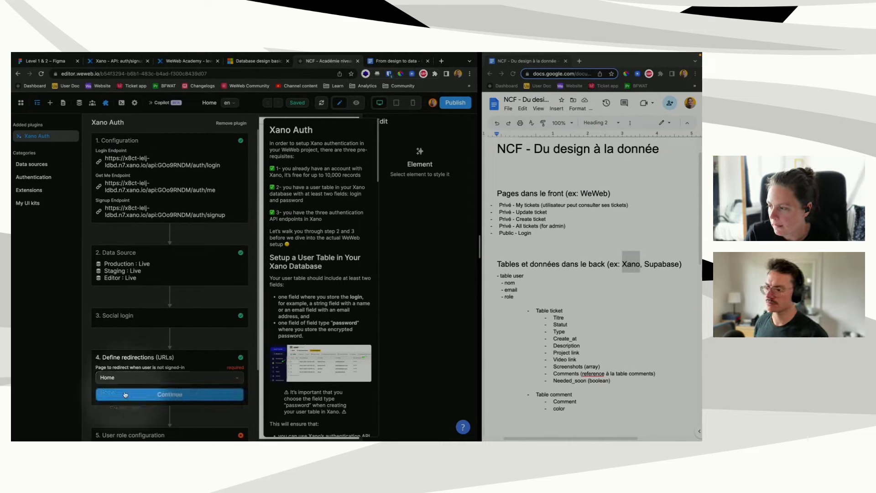
left_click(127, 393)
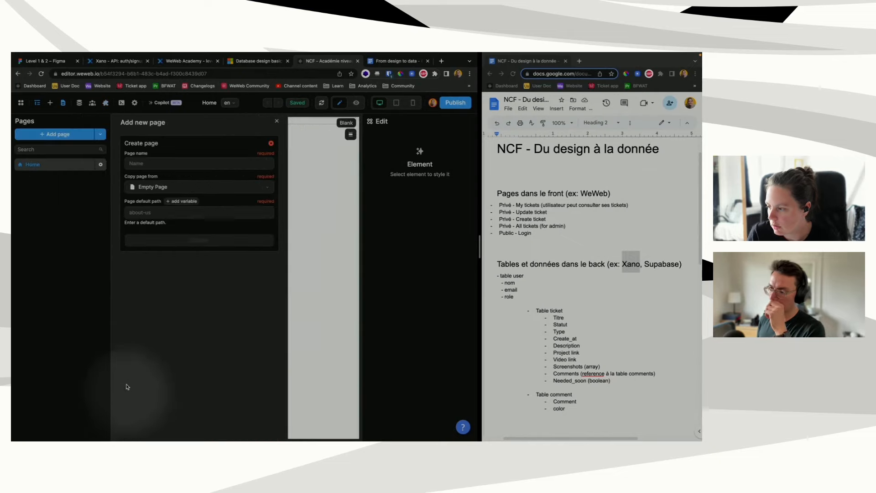
Step: Create a new blank page named 'Login' and close its settings
left_click(151, 163)
type("Lo")
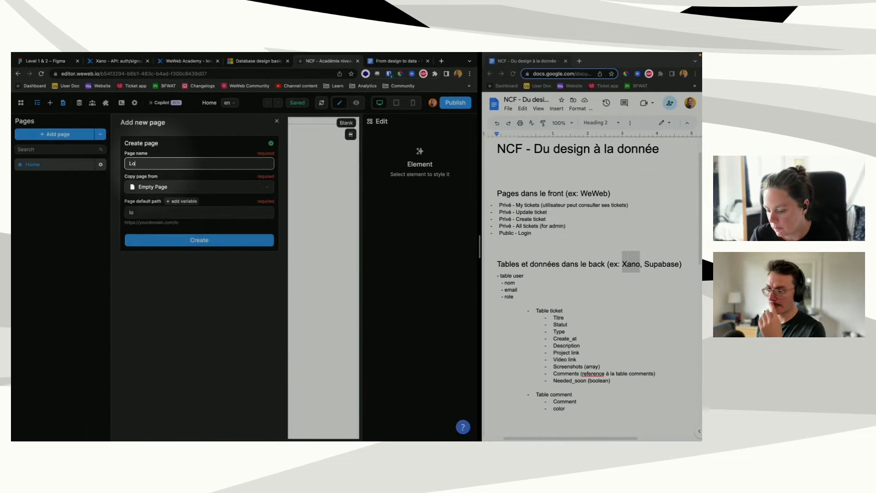
type("gin")
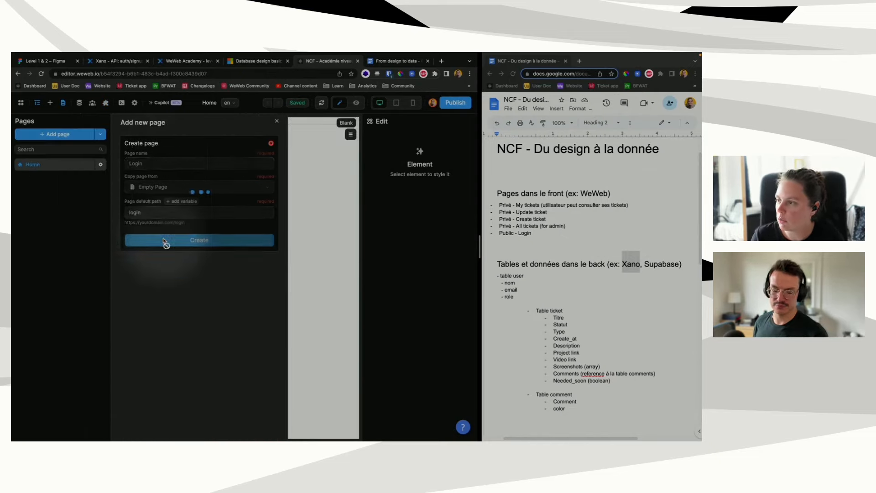
left_click(164, 240)
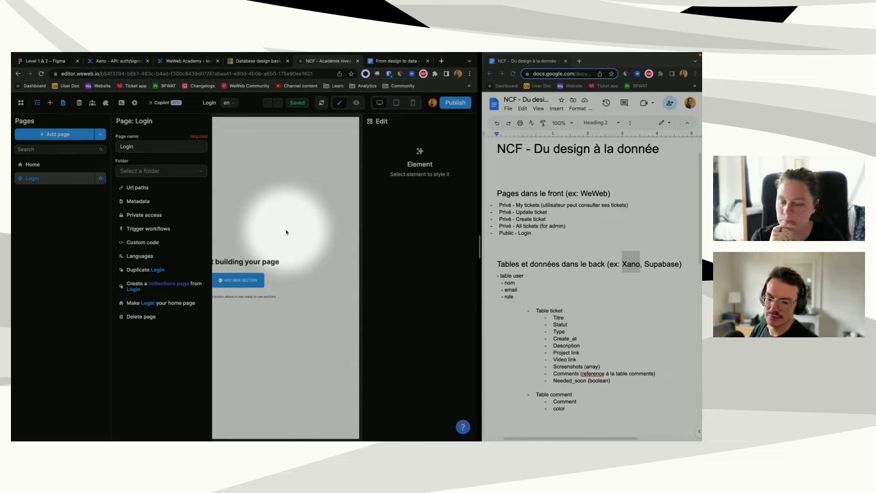
left_click(36, 182)
Step: Place the Xano Auth Change Password section with its variables, preview it, and open Data
left_click(224, 275)
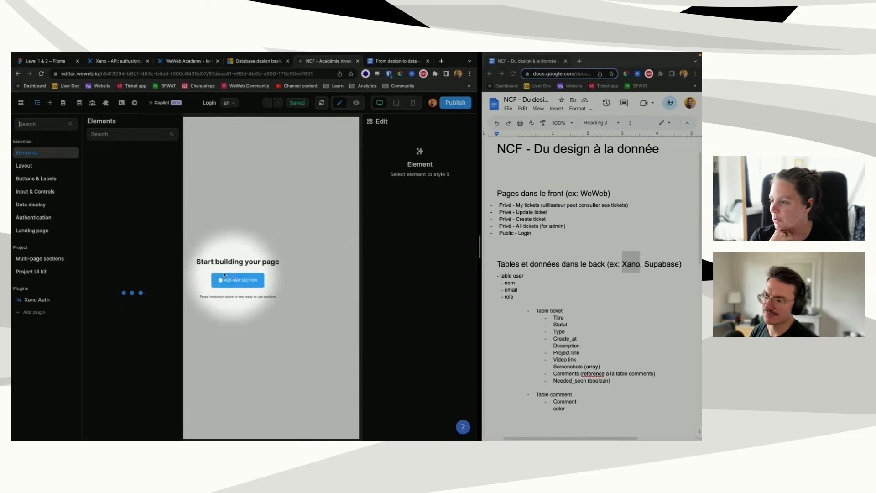
left_click(41, 300)
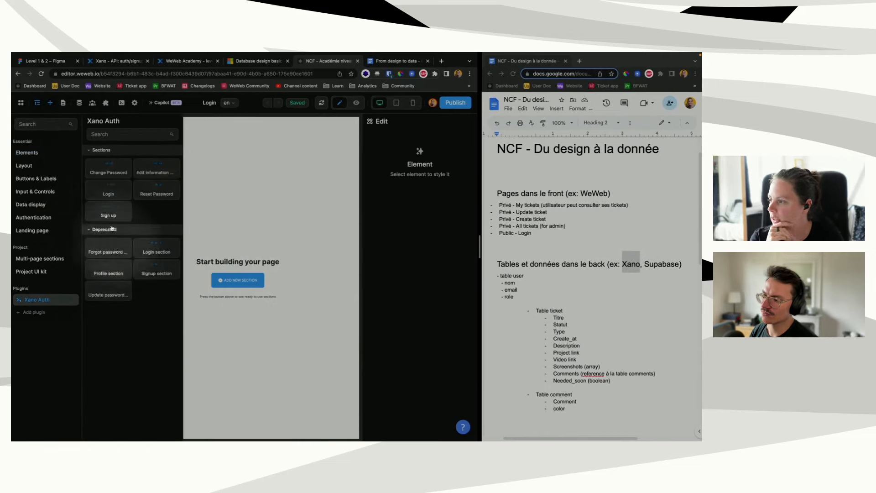
left_click(210, 186)
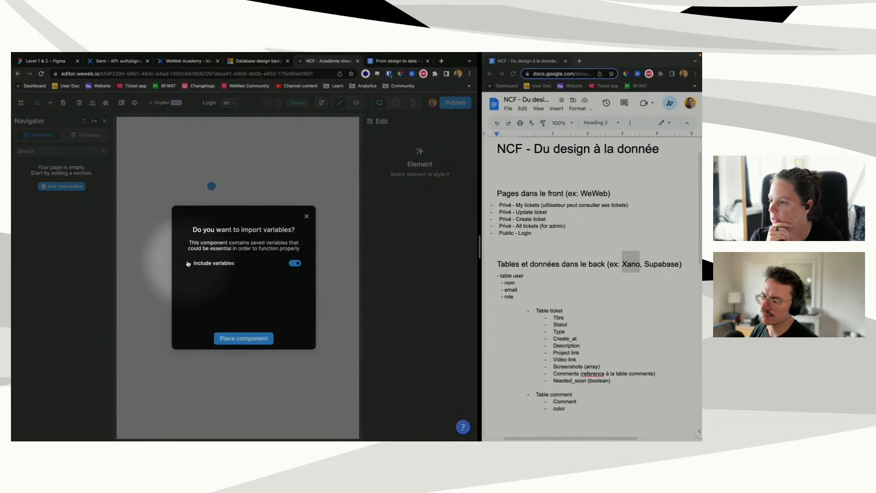
left_click(187, 263)
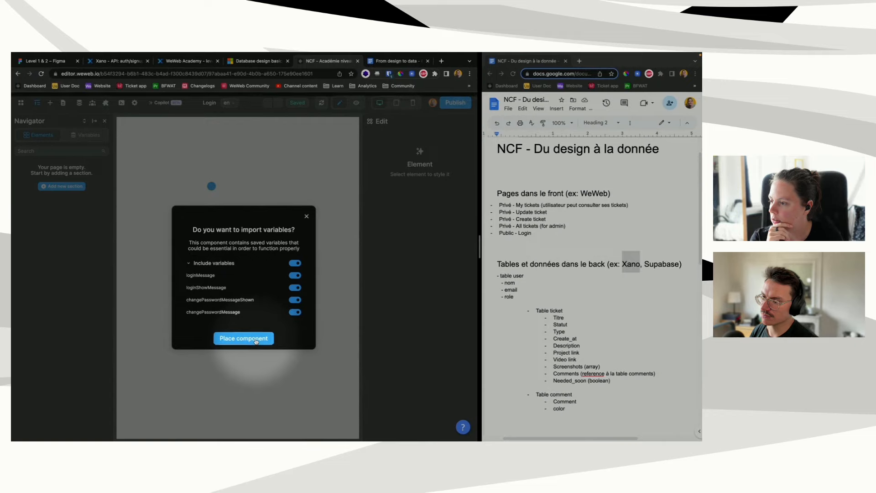
left_click(244, 338)
left_click(356, 103)
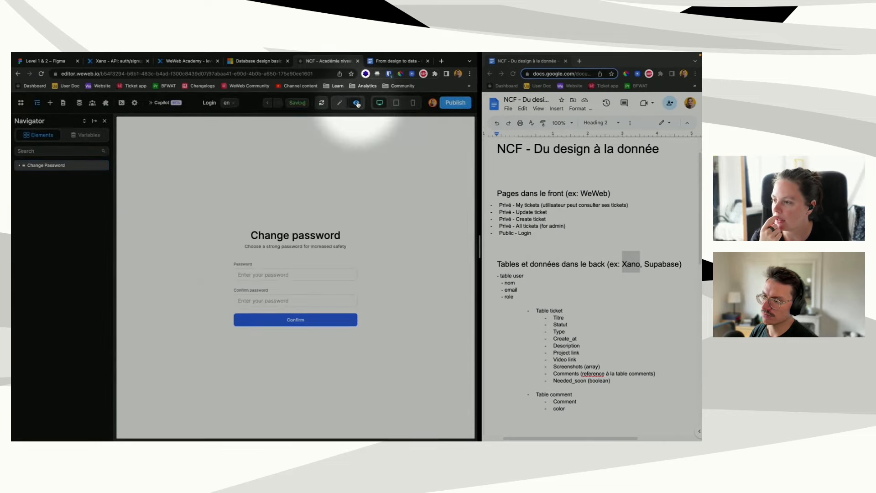
left_click(79, 103)
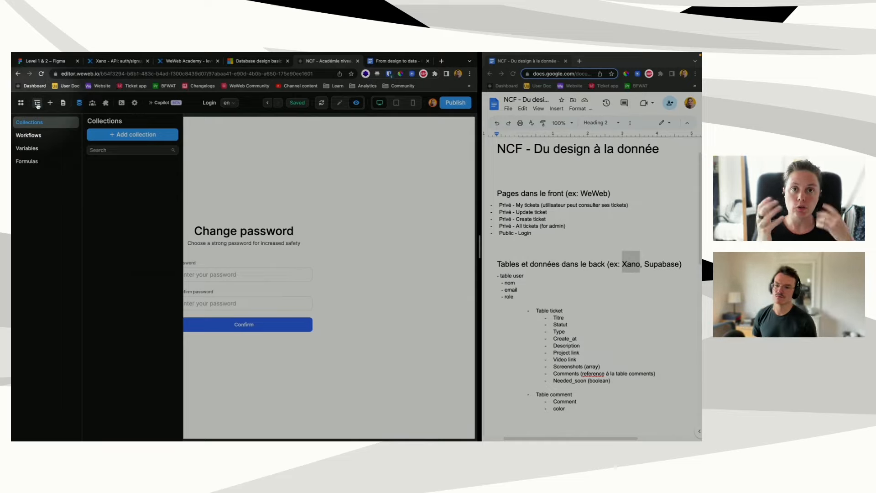
left_click(122, 62)
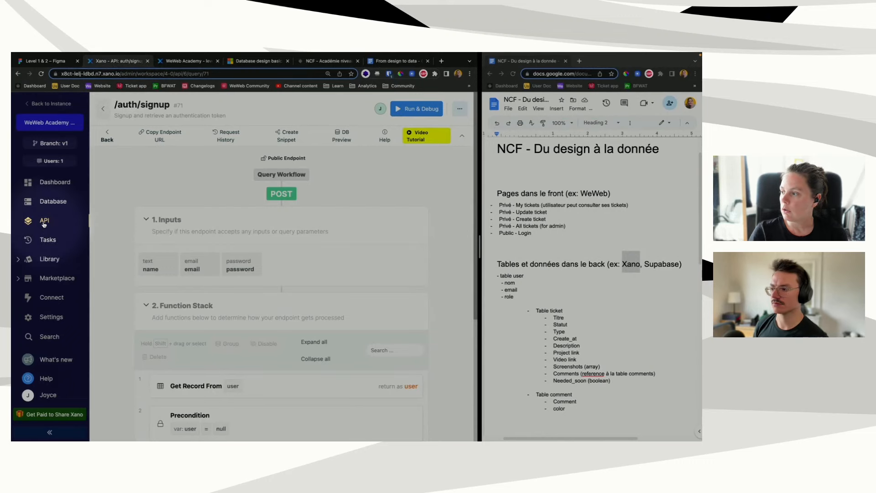
left_click(44, 220)
left_click(135, 207)
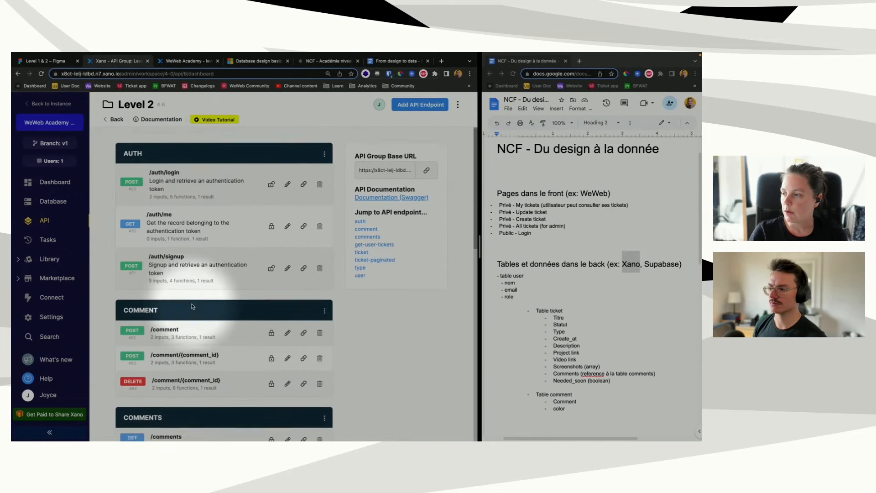
scroll(192, 306, "down", 4)
scroll(192, 306, "down", 3)
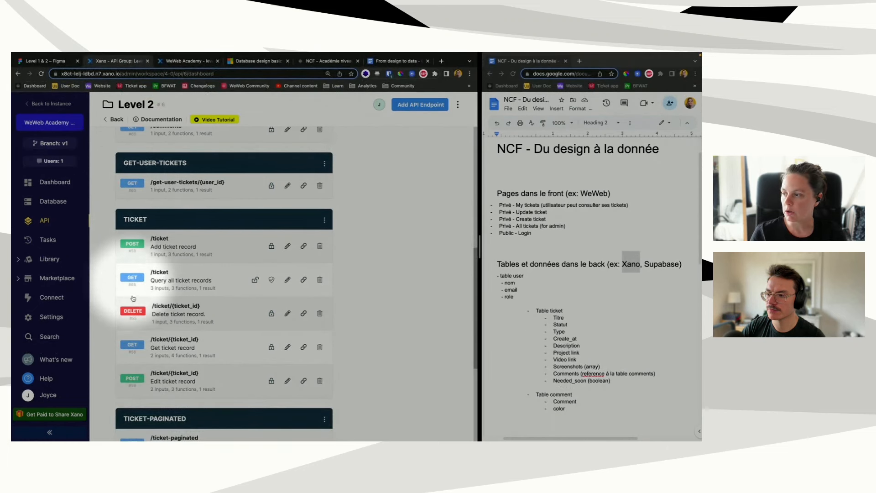
left_click(325, 61)
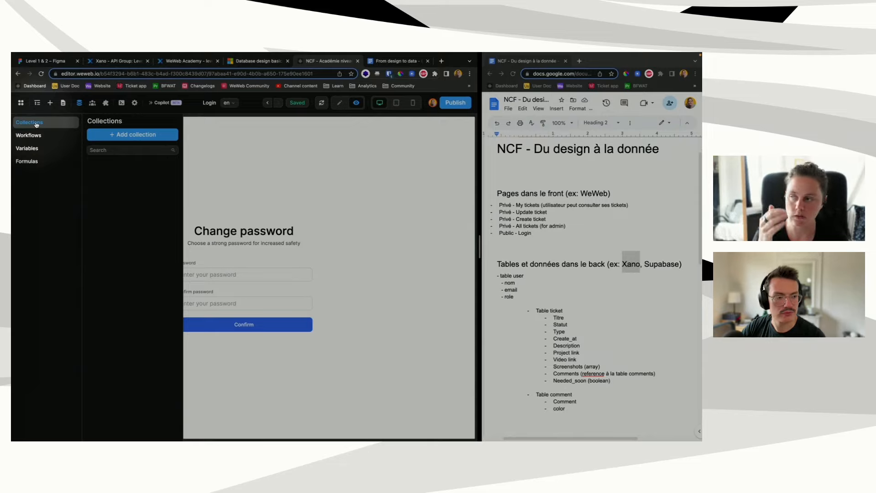
Step: Name a new collection 'user tickets', put it in a new 'ticket' folder, and add a data source
left_click(132, 135)
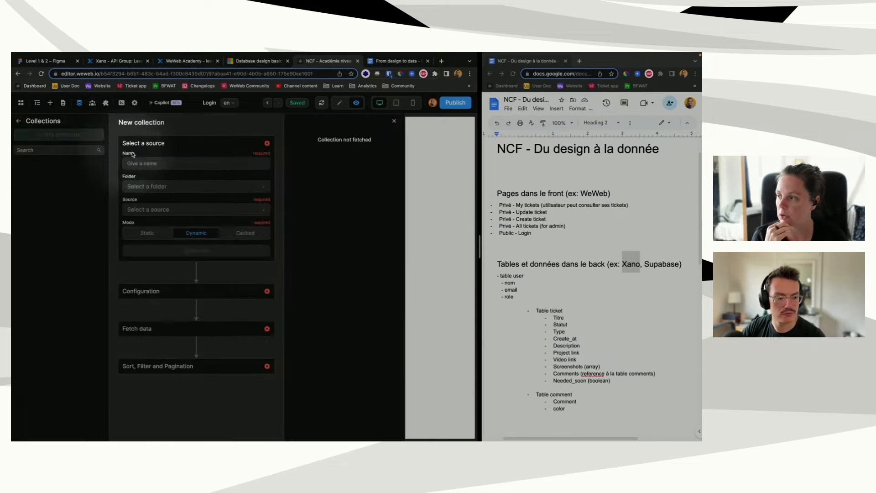
left_click(144, 162)
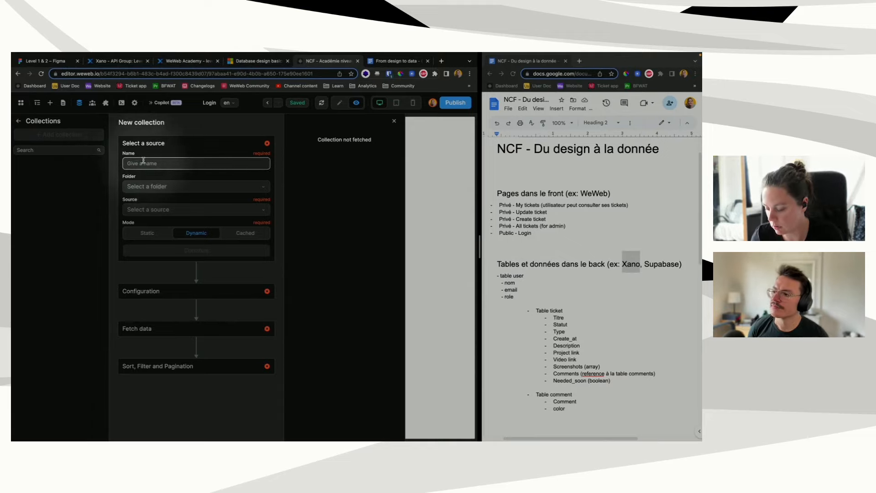
type("user ")
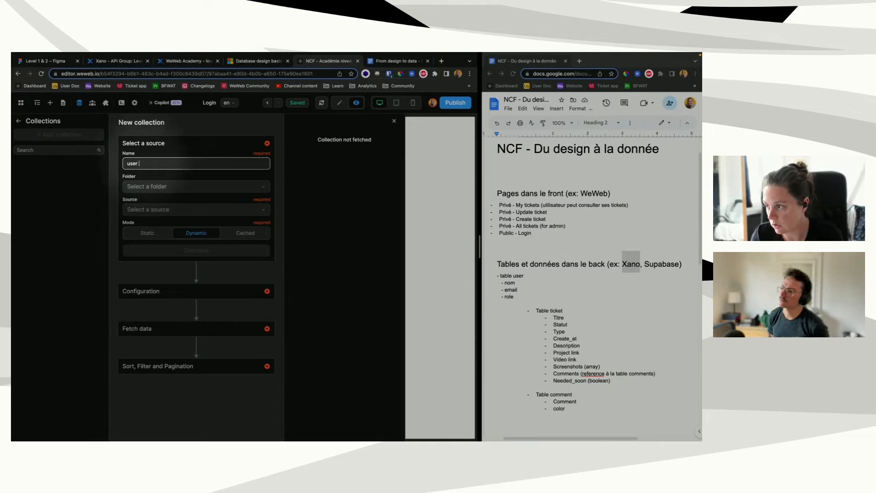
type("tickets")
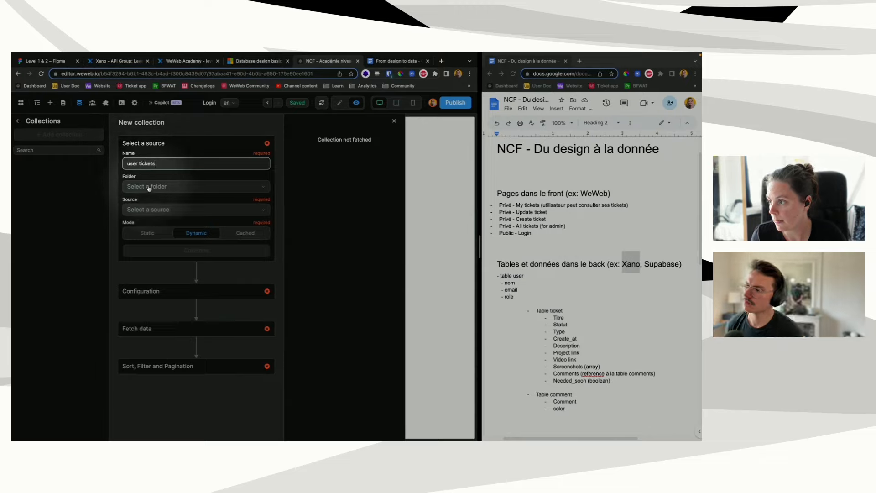
left_click(148, 187)
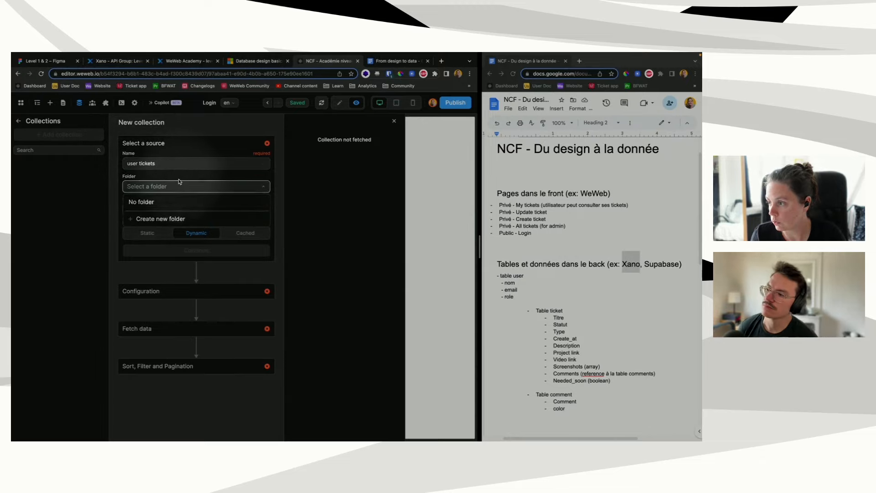
left_click(154, 219)
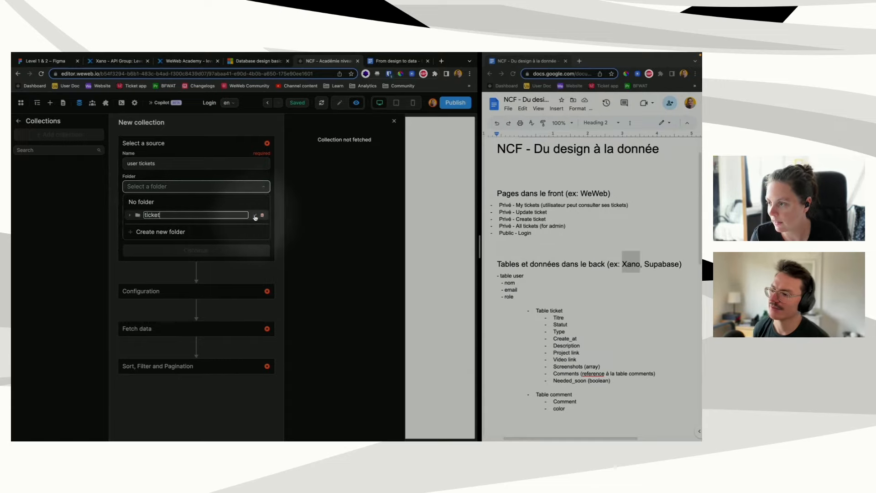
left_click(177, 217)
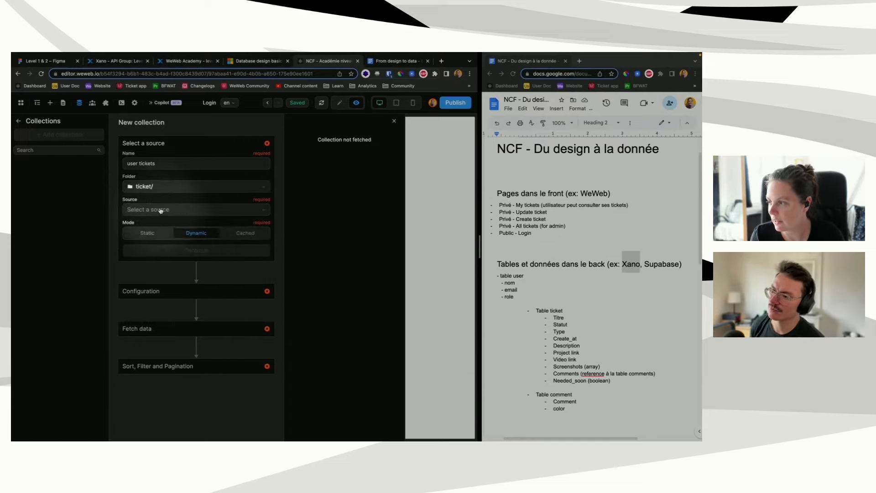
left_click(160, 225)
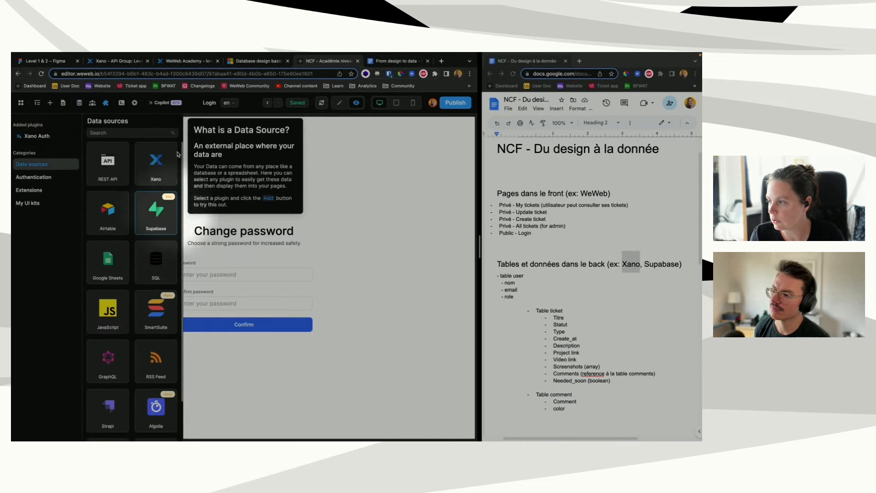
Step: Add the Xano plugin on the WeWeb instance with live data, then reopen the collection form
left_click(148, 169)
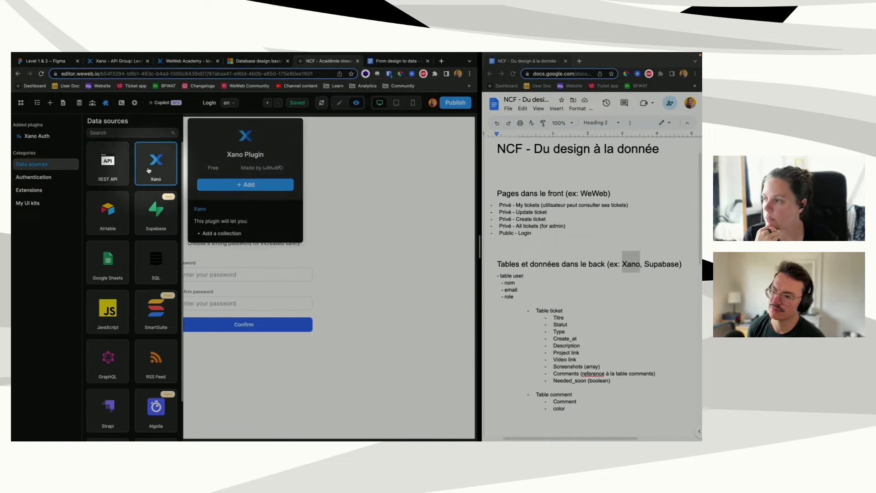
left_click(261, 189)
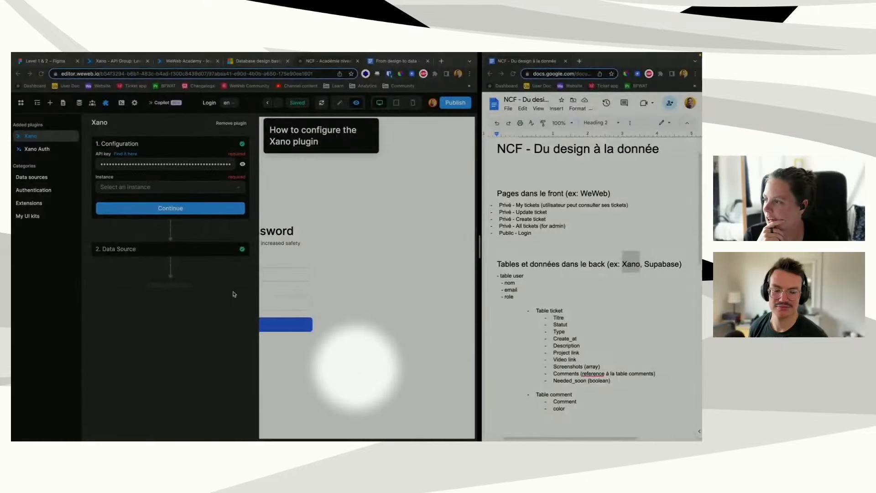
left_click(152, 189)
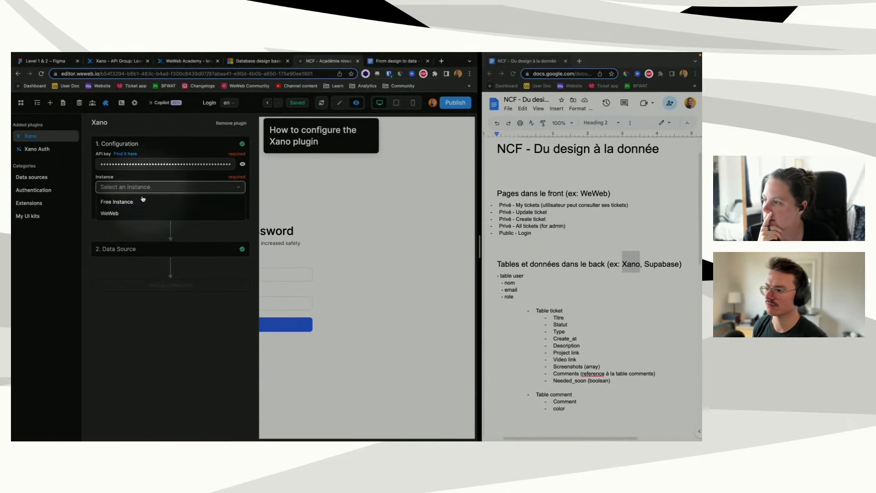
left_click(131, 211)
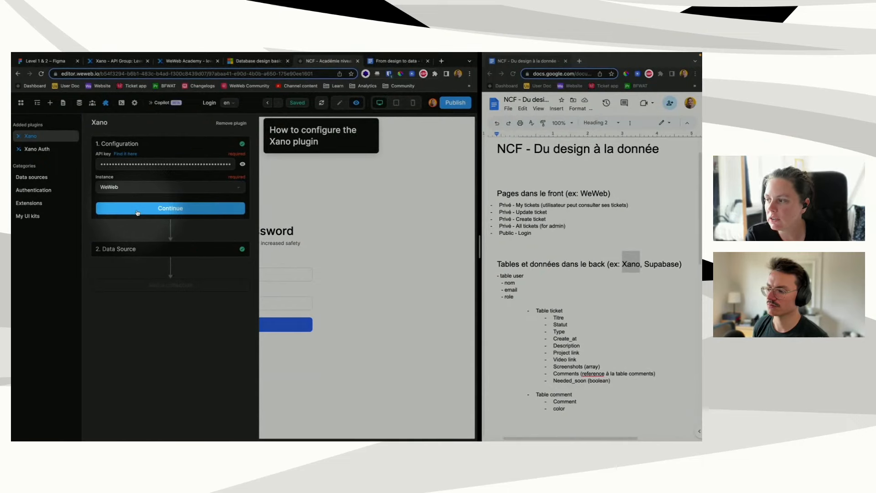
left_click(138, 212)
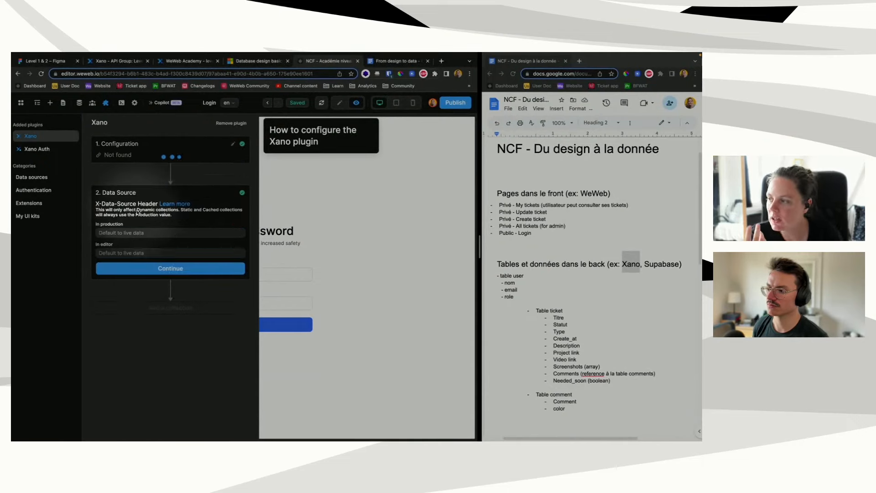
left_click(158, 268)
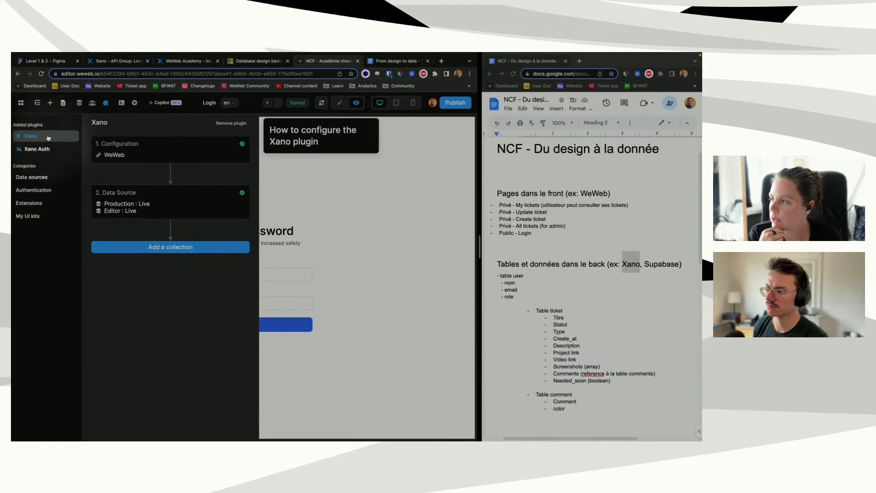
left_click(79, 103)
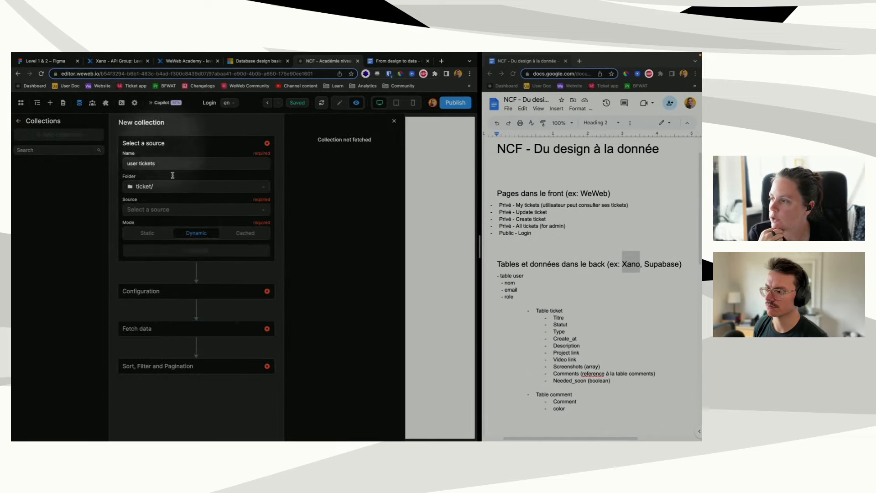
Step: Source the collection from Xano's Level 2 API group using GET /get-user-tickets/{user_id}
left_click(174, 211)
left_click(141, 223)
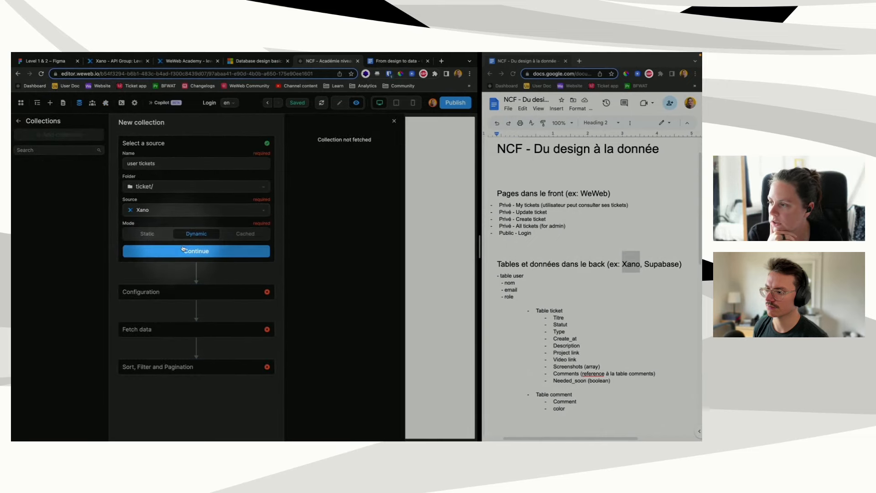
left_click(183, 249)
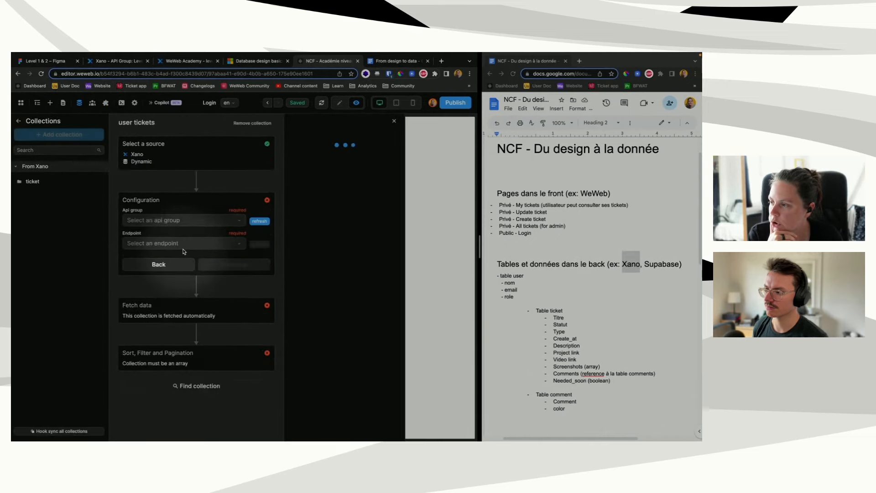
left_click(183, 221)
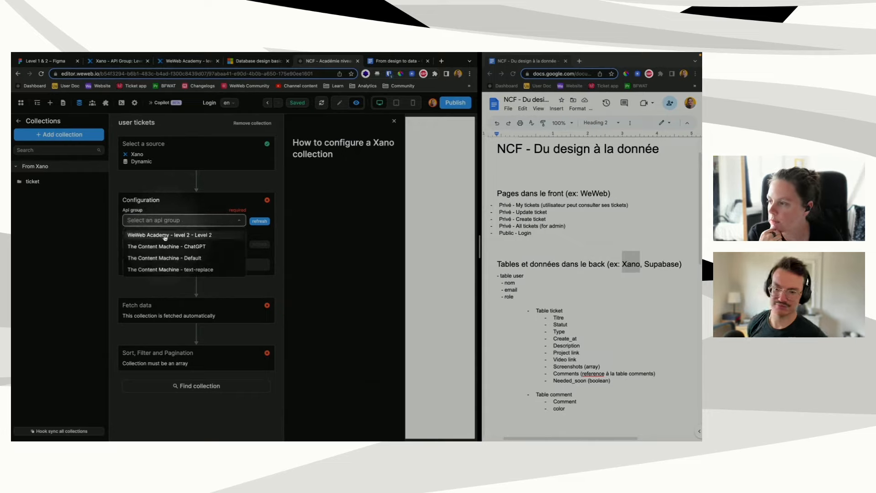
left_click(165, 235)
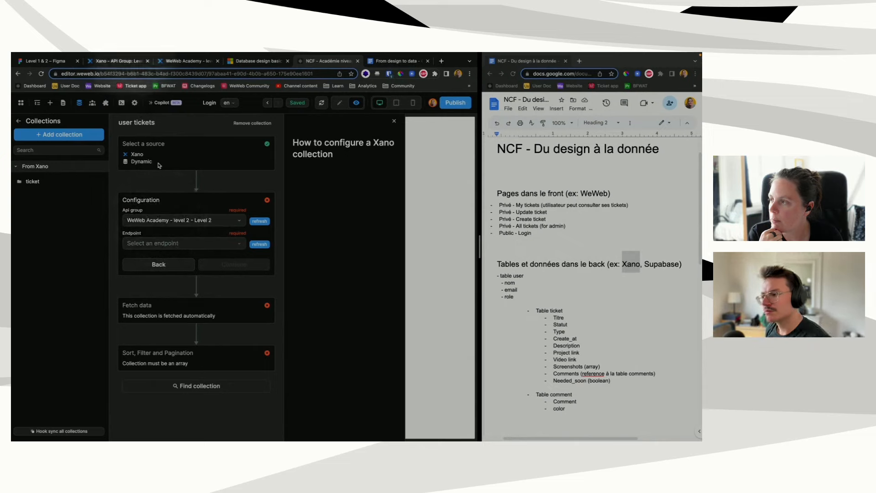
left_click(162, 244)
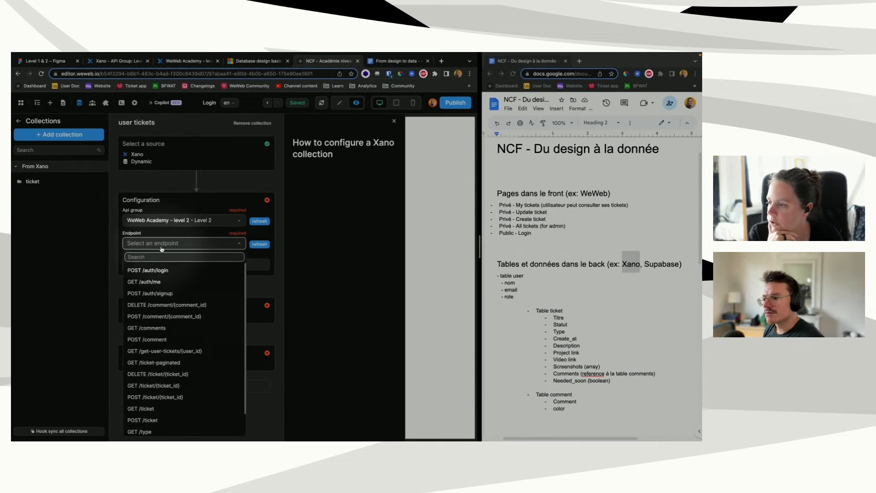
left_click(168, 351)
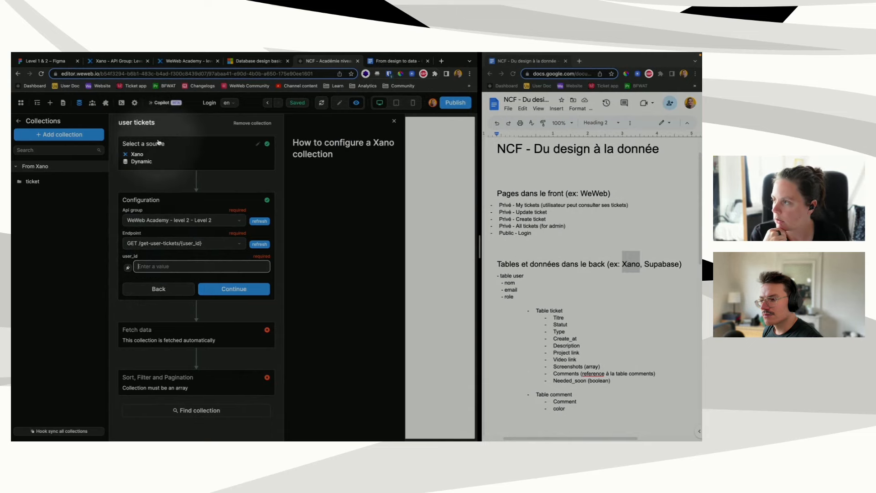
left_click(117, 61)
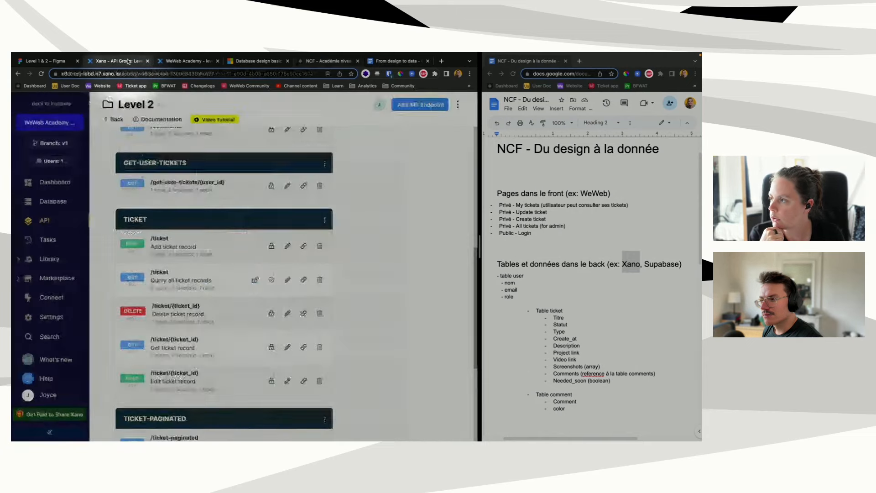
Step: Inspect the Xano user table's records and role column, then go back to WeWeb
left_click(51, 202)
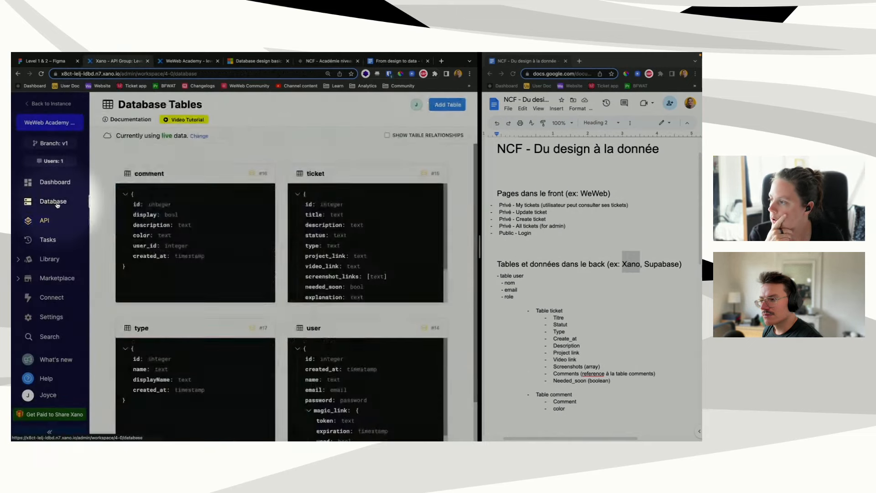
left_click(336, 346)
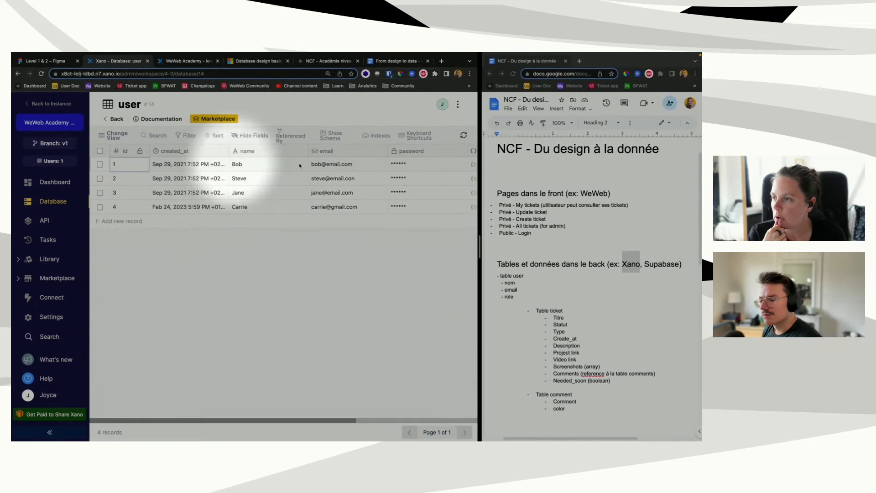
scroll(333, 170, "right", 5)
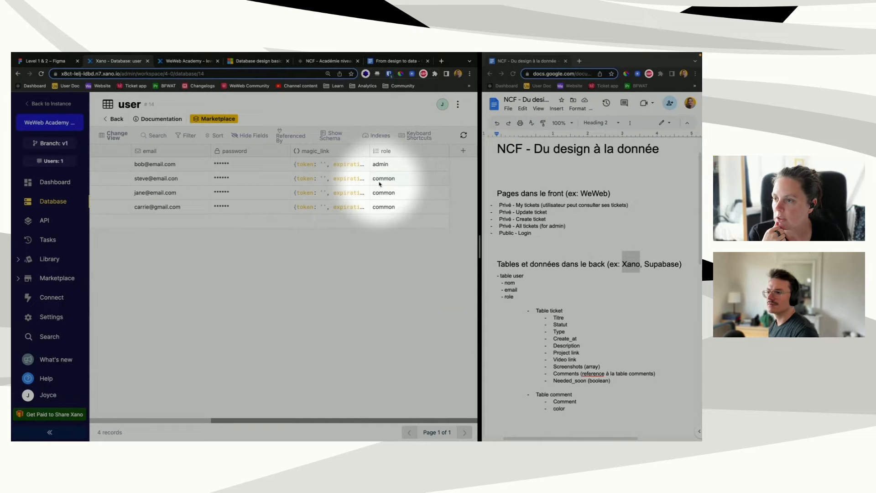
scroll(237, 184, "left", 1)
scroll(237, 184, "left", 5)
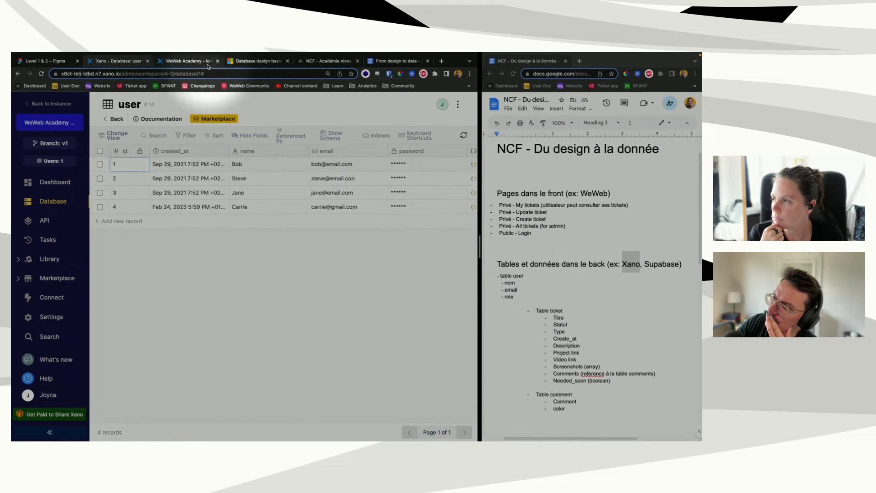
left_click(327, 60)
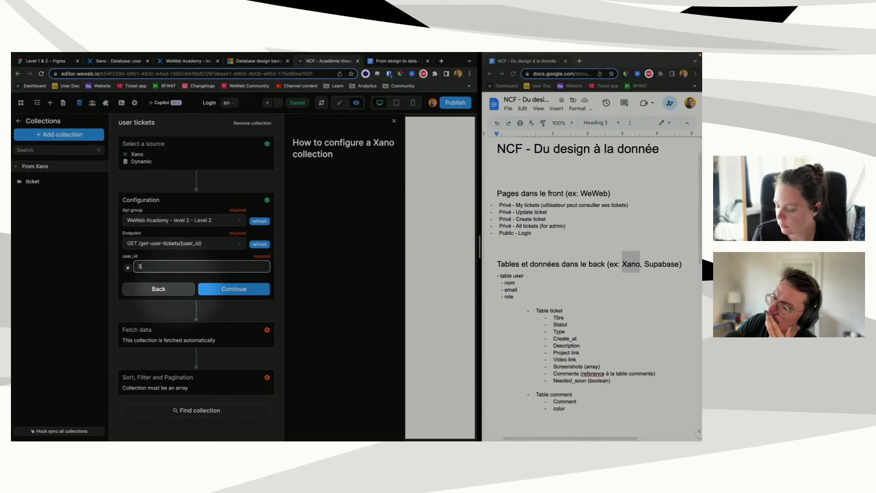
Step: Fetch user tickets for user_id 3, inspect the 401 error data, and close the result
left_click(238, 289)
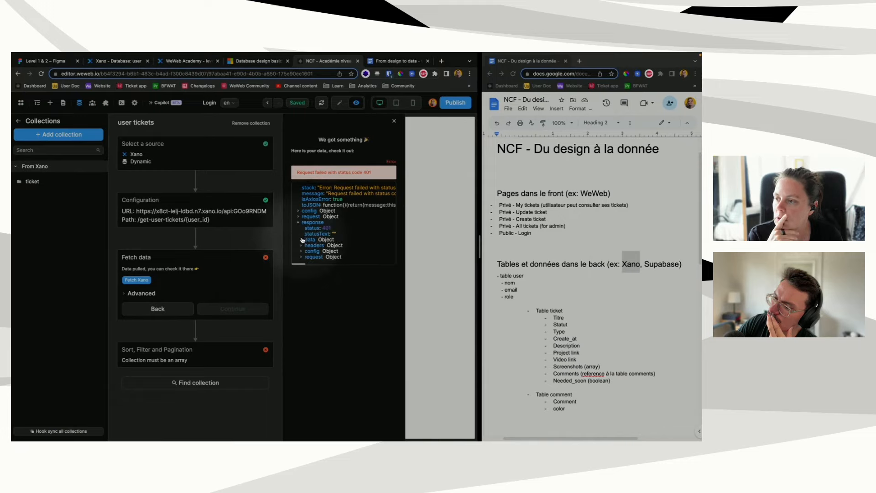
left_click(302, 240)
scroll(331, 252, "right", 5)
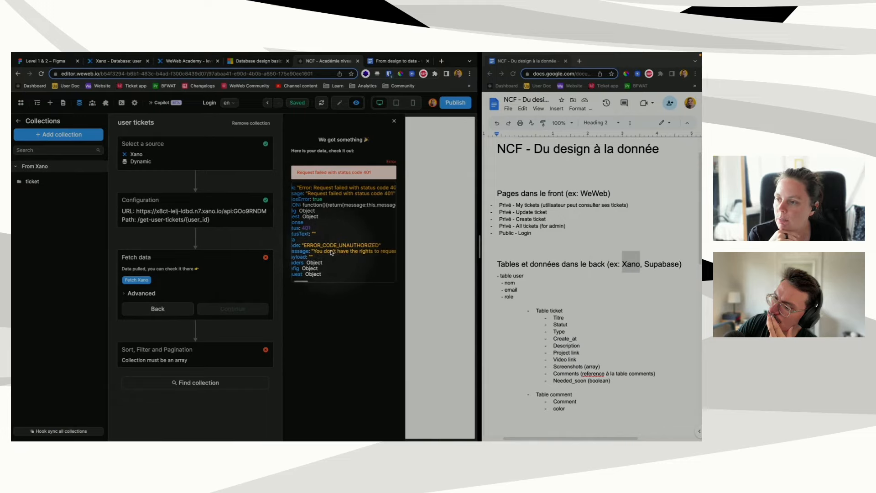
scroll(332, 253, "left", 5)
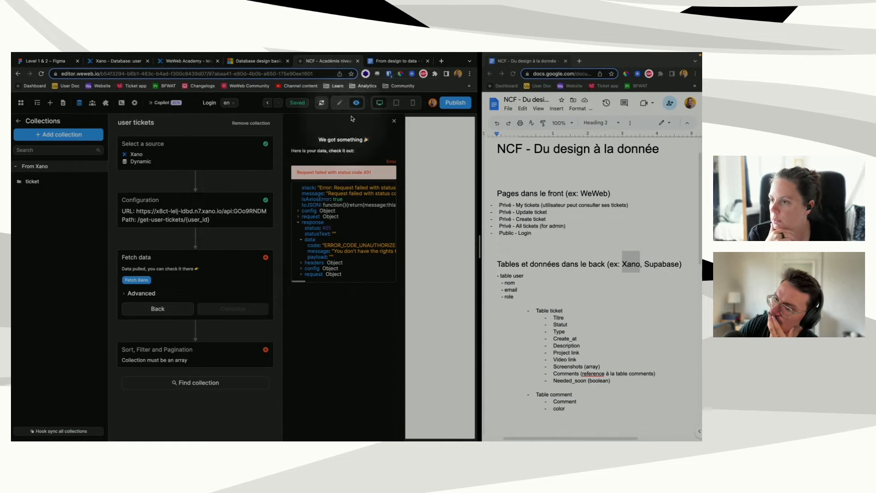
left_click(393, 121)
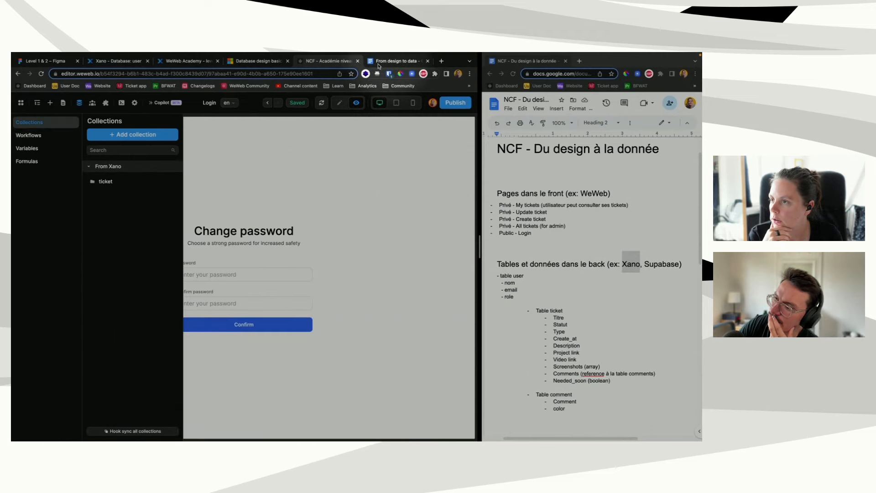
left_click(398, 61)
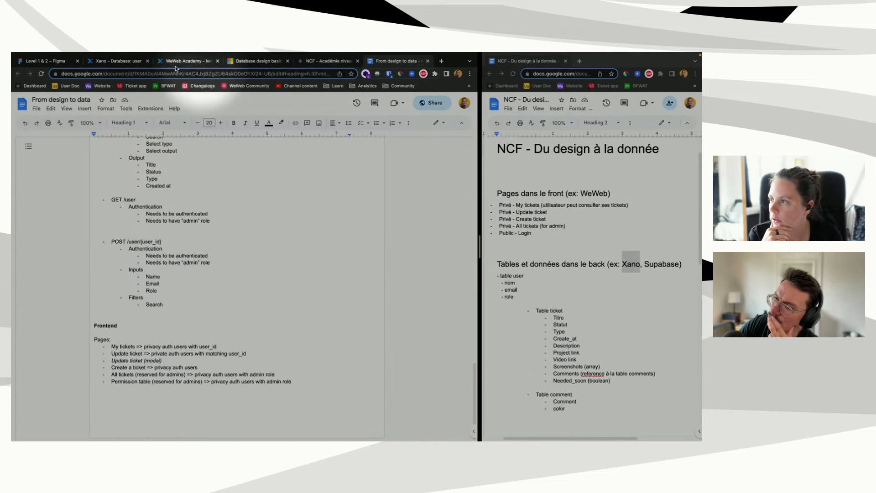
left_click(118, 61)
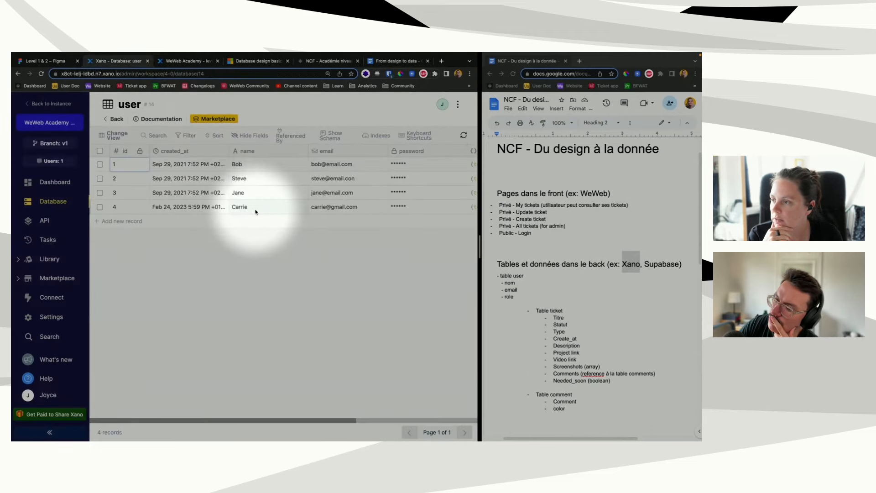
scroll(366, 214, "right", 5)
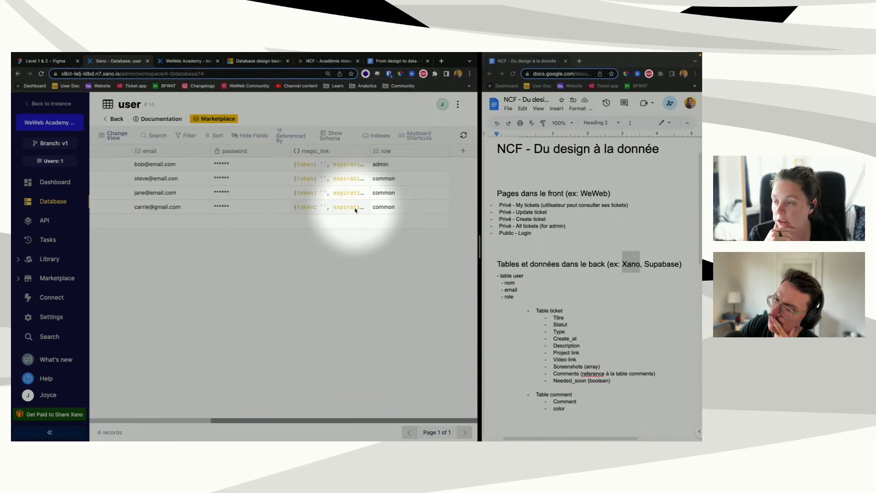
scroll(358, 209, "left", 5)
left_click(191, 61)
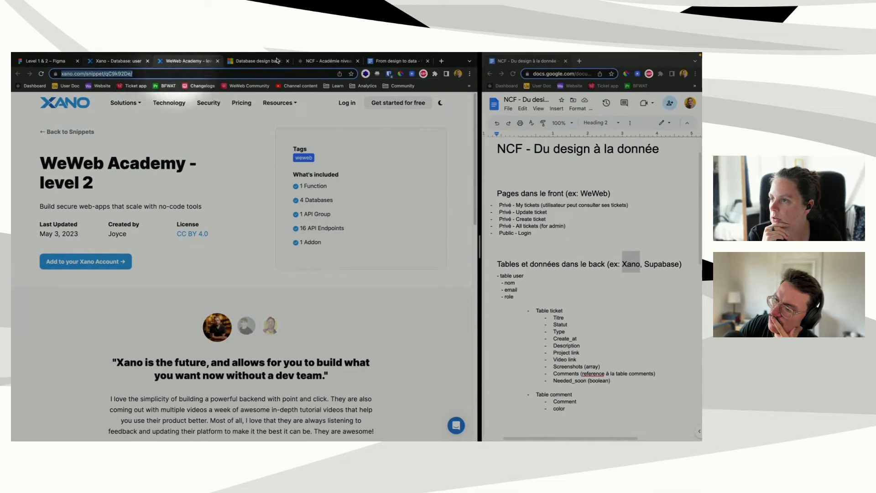
left_click(327, 60)
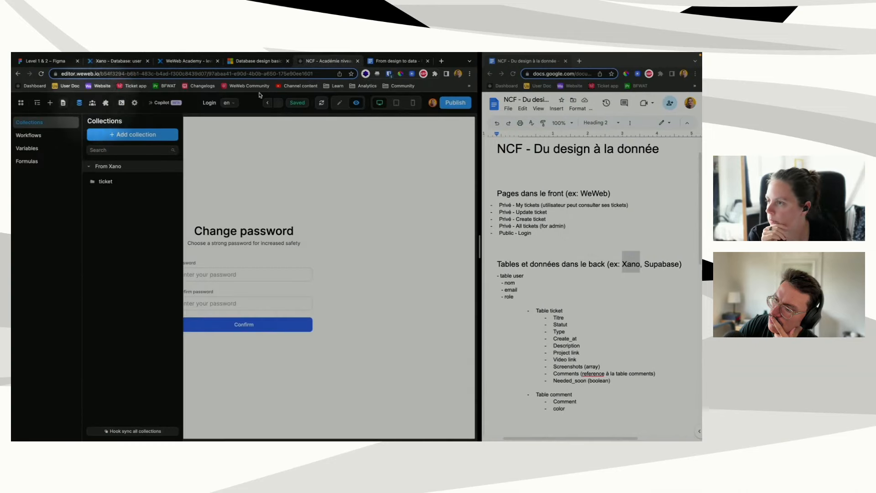
Step: Close the Collections and Pages panels, turn on edit mode, and show the Xano Auth sections
left_click(202, 276)
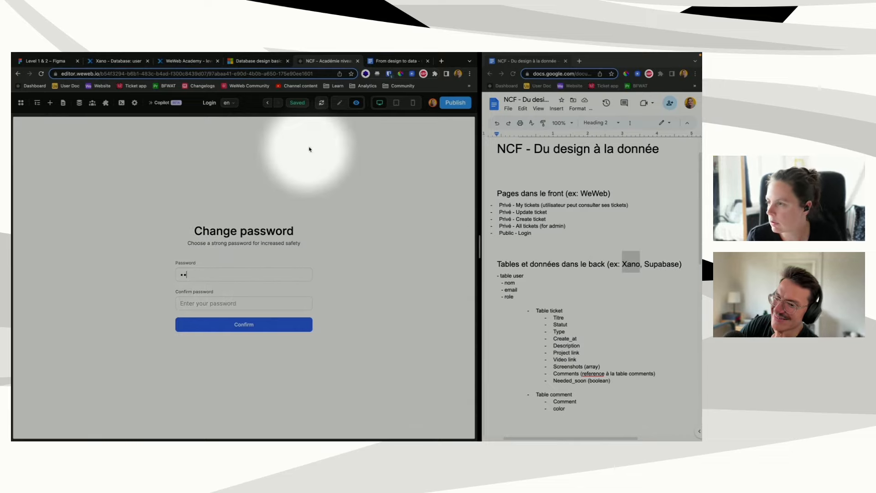
left_click(339, 102)
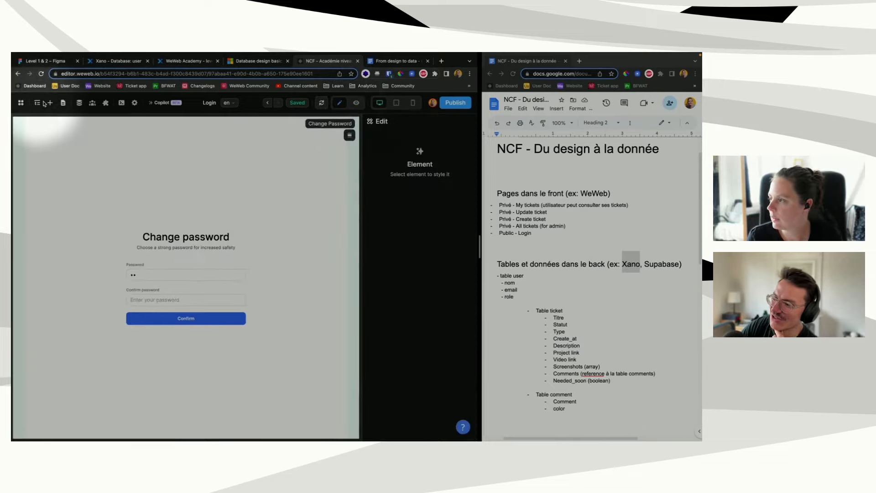
left_click(63, 103)
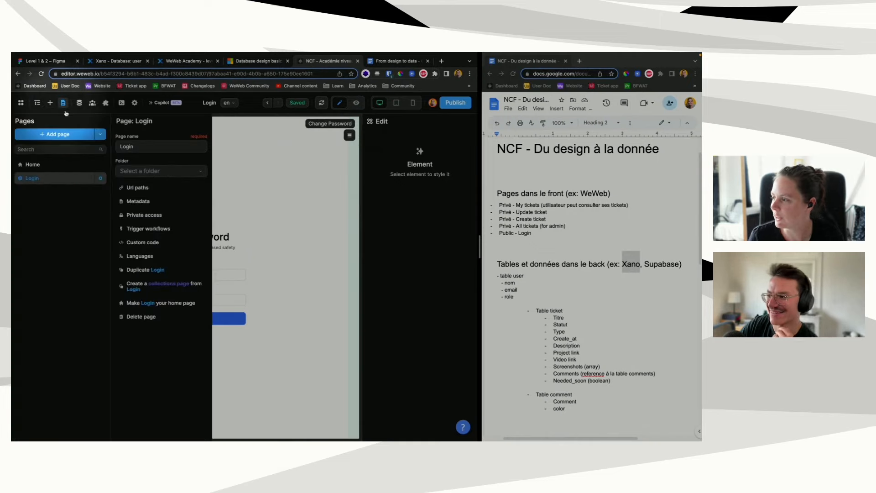
left_click(301, 241)
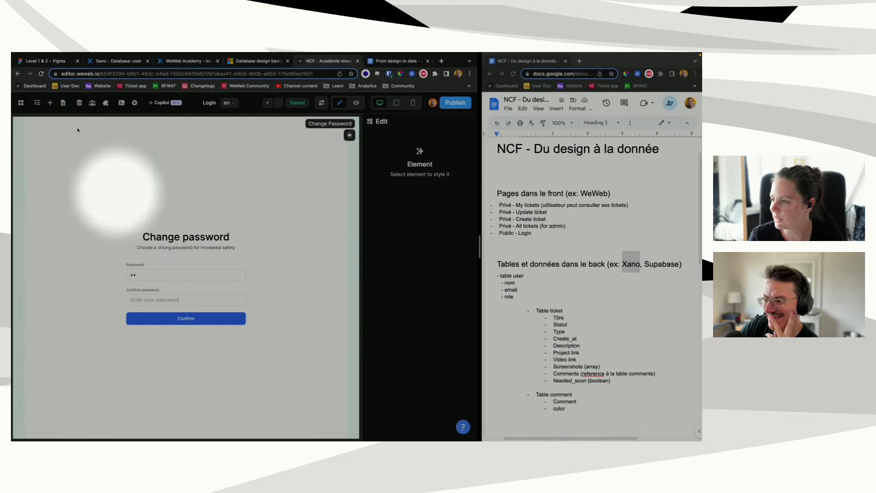
left_click(50, 103)
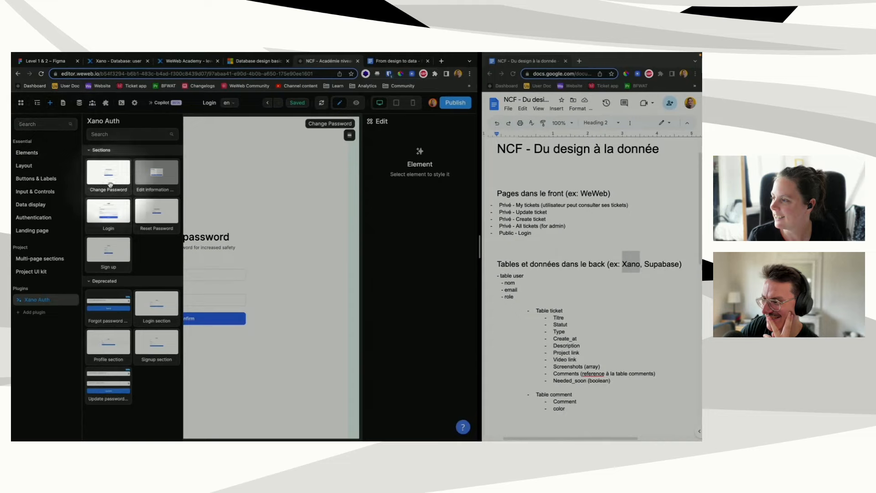
Step: Place the Xano Auth Login section with its variables on the Login page and switch to preview
left_click_drag(109, 215, 200, 224)
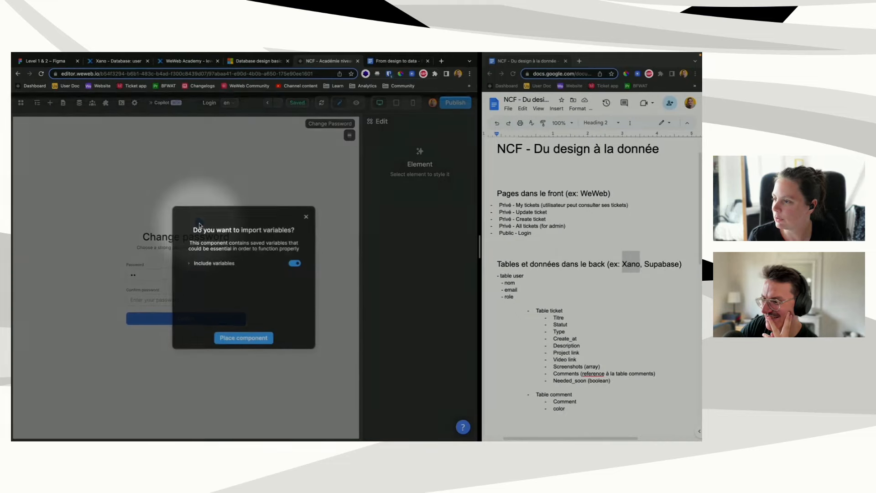
left_click(243, 338)
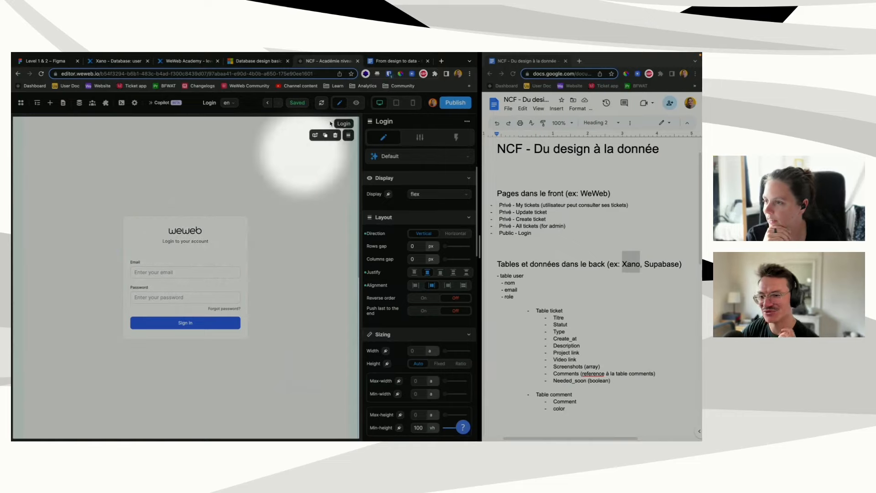
left_click(356, 102)
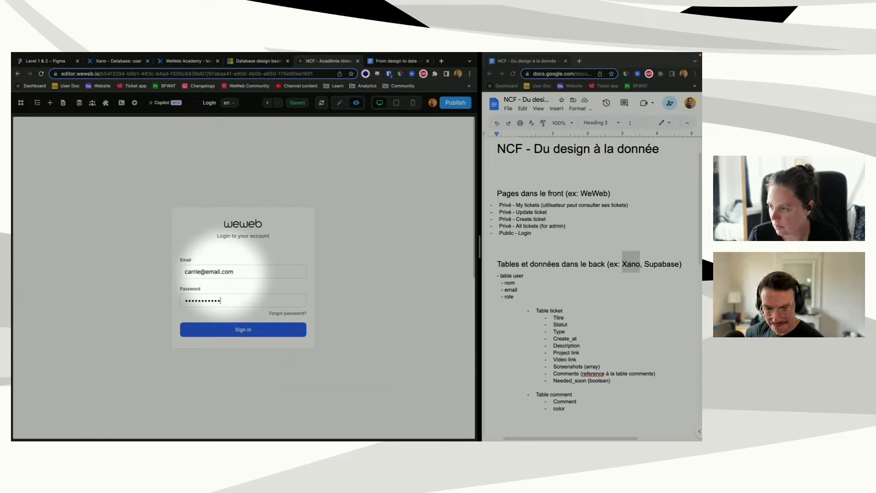
Step: Submit the login form, return to edit mode and show the page's variables
left_click(230, 332)
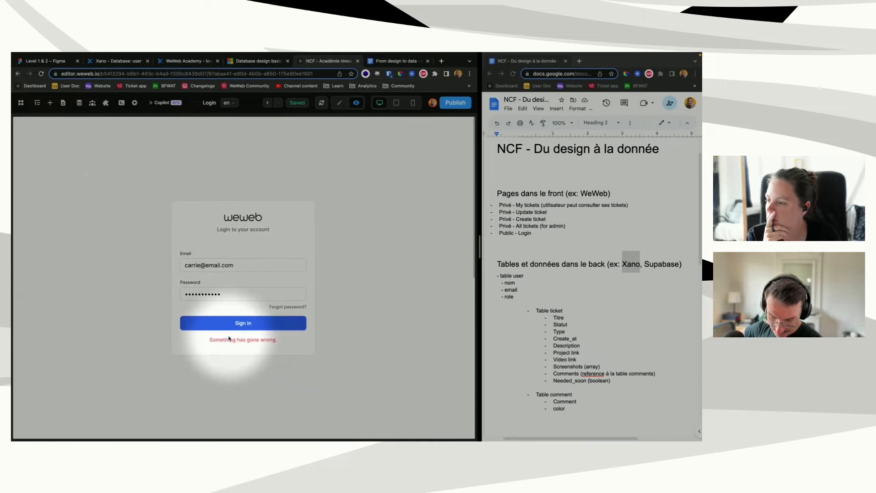
left_click(339, 102)
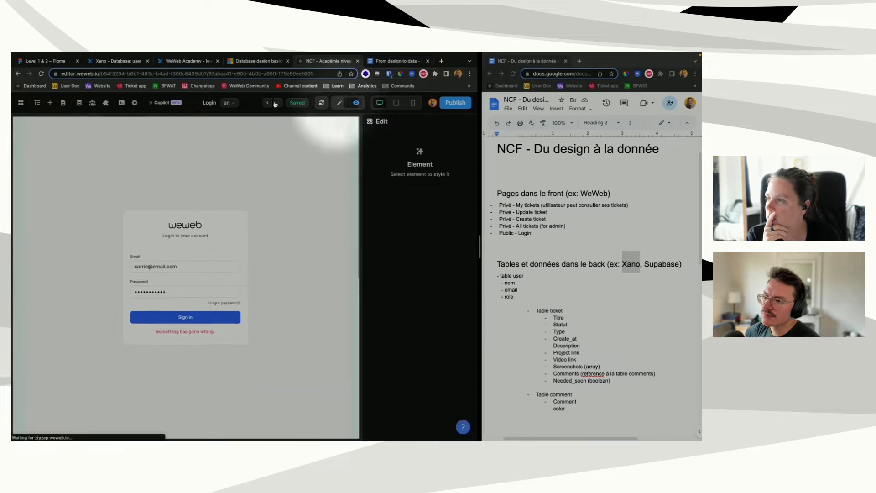
left_click(37, 102)
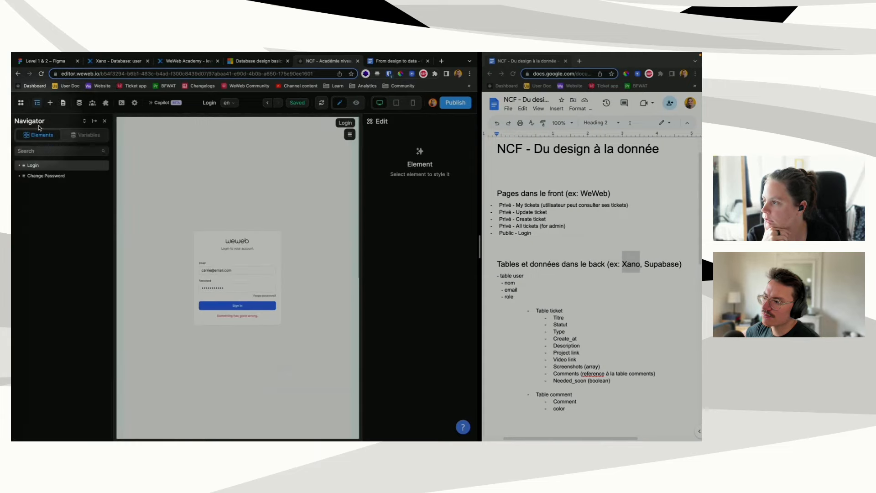
left_click(85, 134)
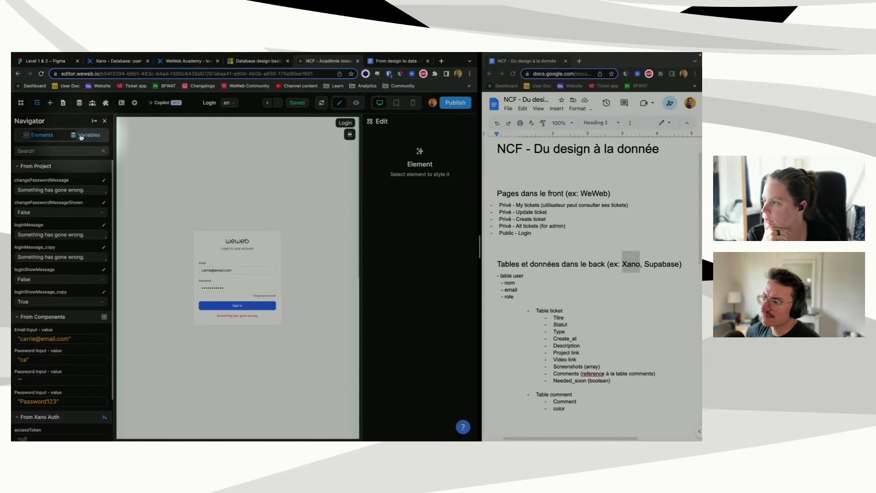
left_click(15, 167)
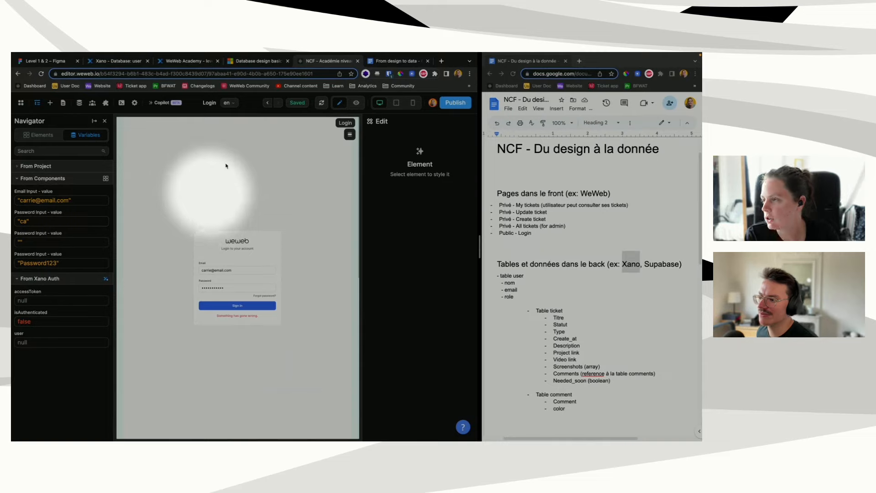
Step: Inspect the project variables and the Change Password section's elements, then return to the Login page
left_click(79, 102)
left_click(27, 148)
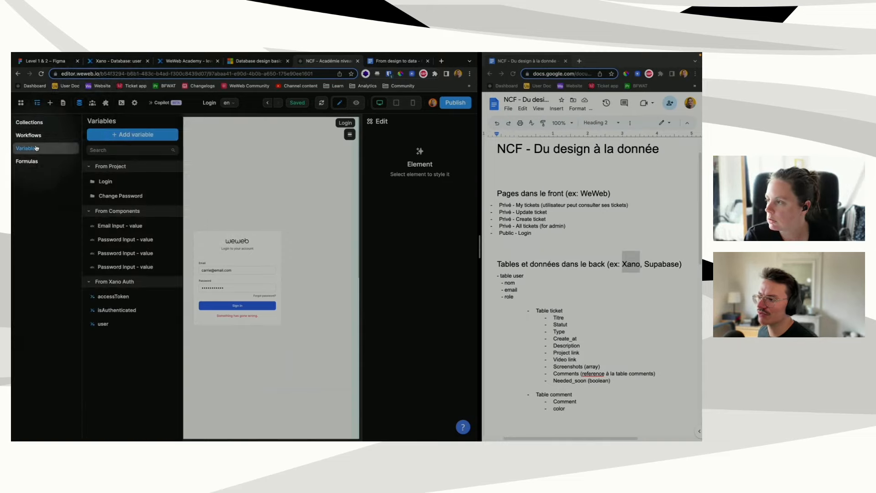
left_click(267, 199)
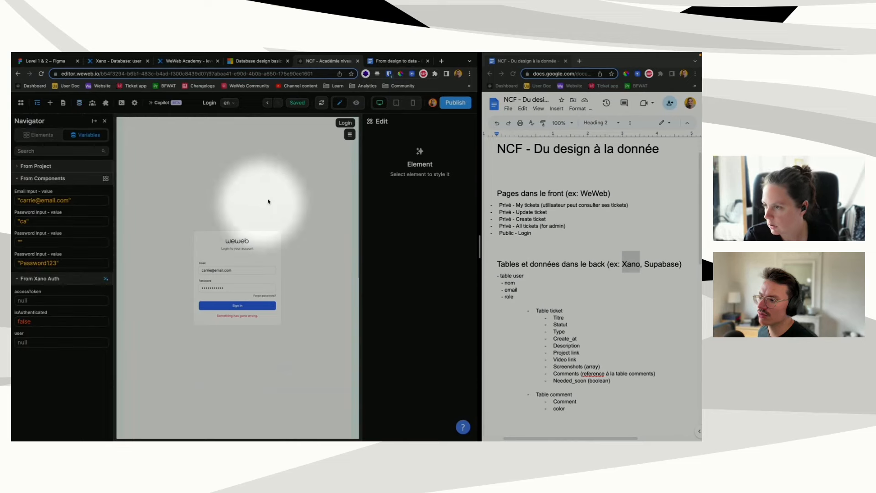
scroll(253, 287, "down", 7)
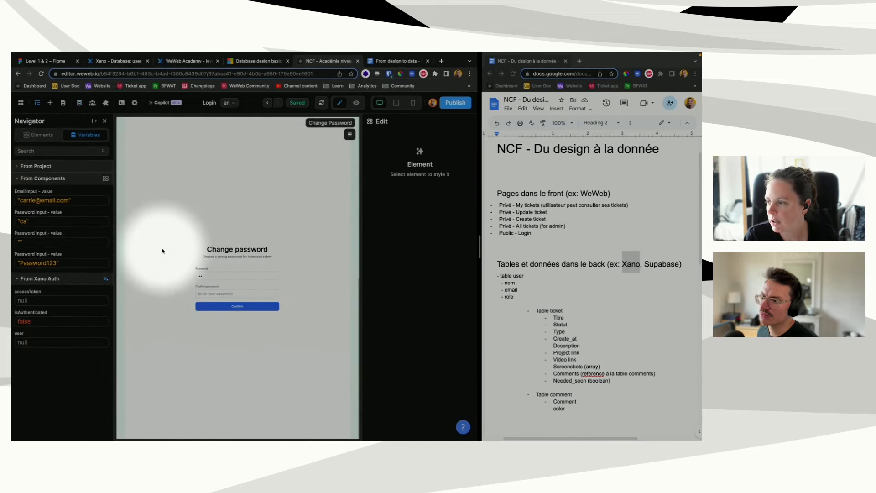
left_click(196, 241)
left_click(40, 134)
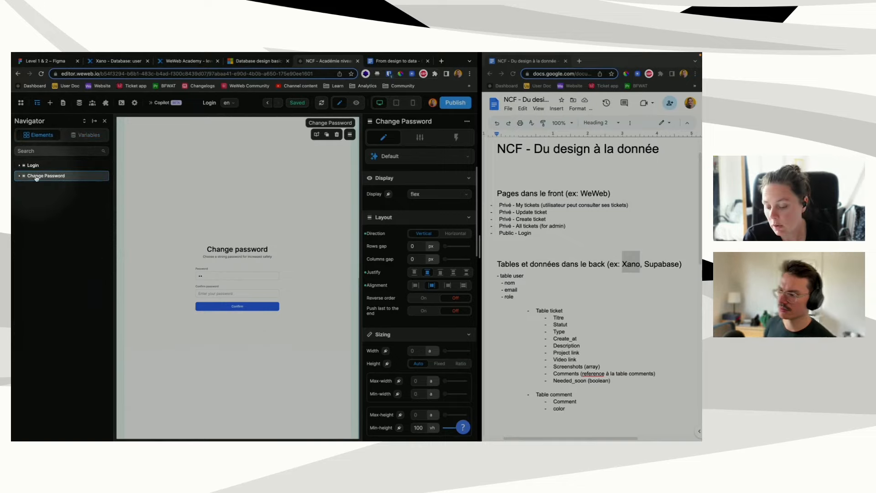
left_click(32, 166)
Step: Reload the editor and check the Change Password page variables
key("Return")
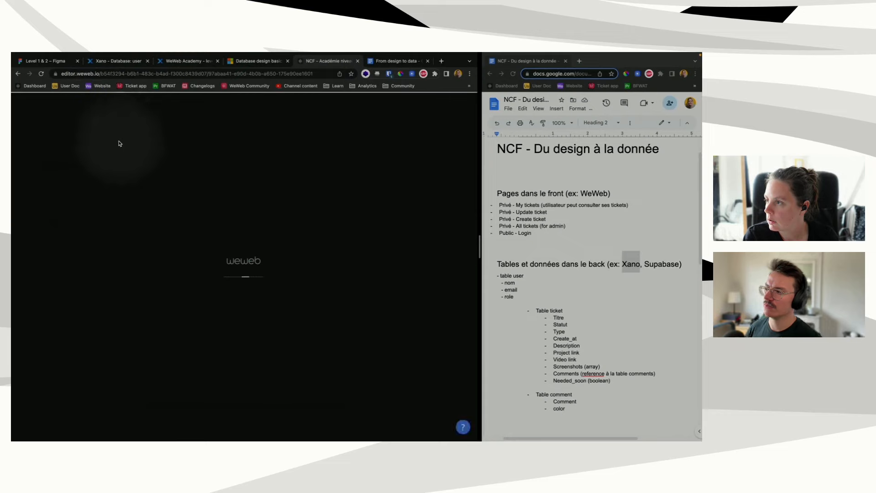
left_click(77, 105)
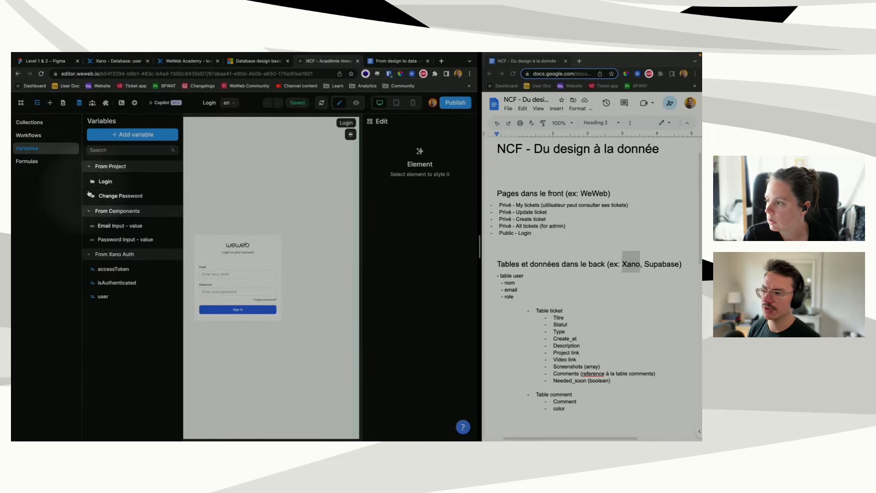
left_click(115, 197)
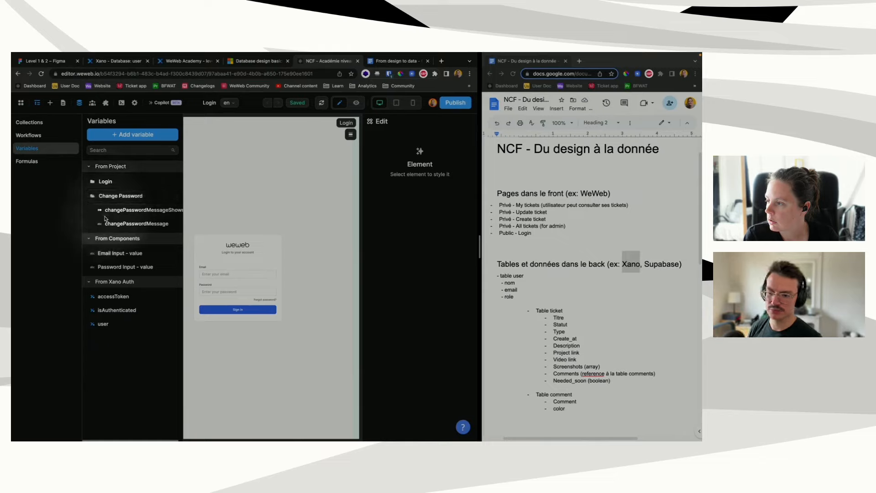
left_click(254, 225)
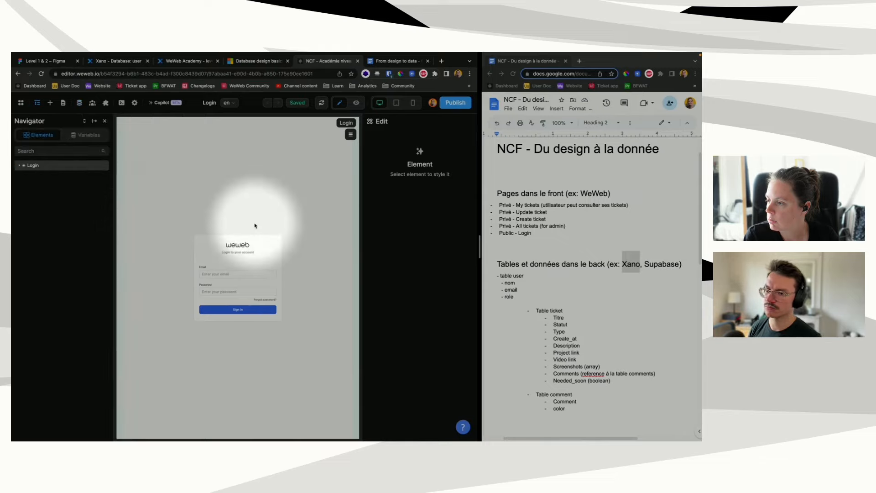
Step: Sign in on the previewed Login page with the test account's email and password
left_click(357, 103)
left_click(260, 273)
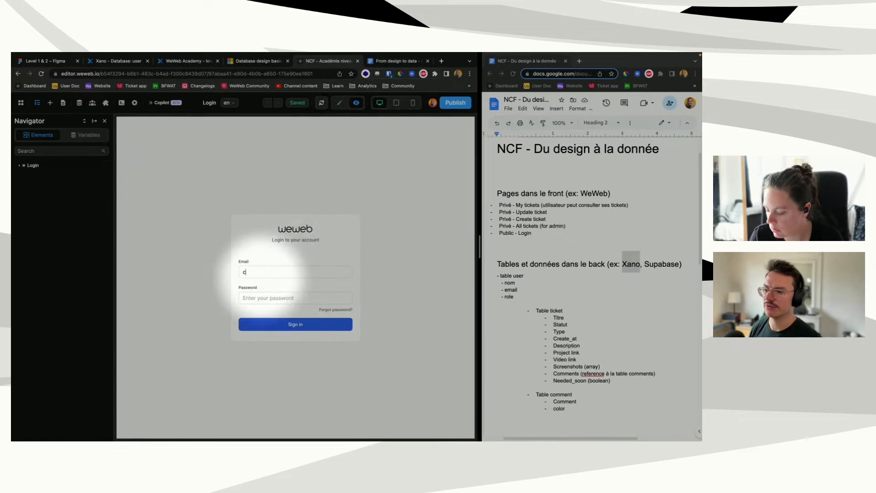
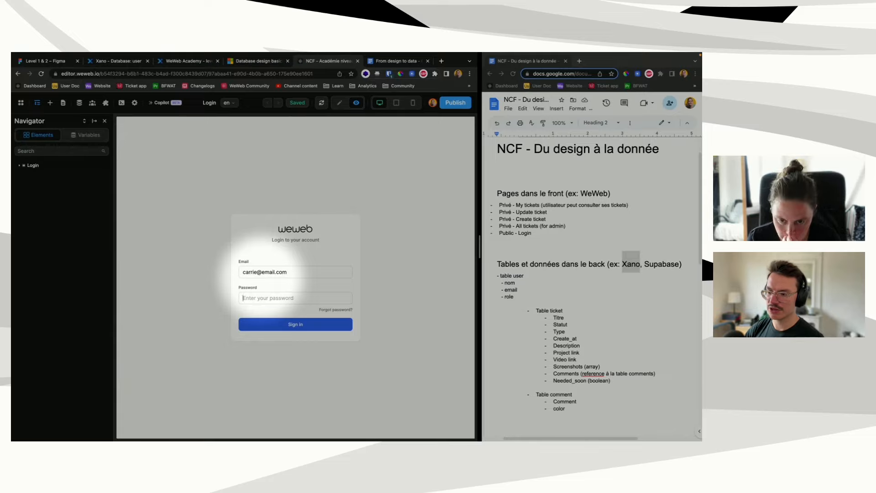
type("•••••••")
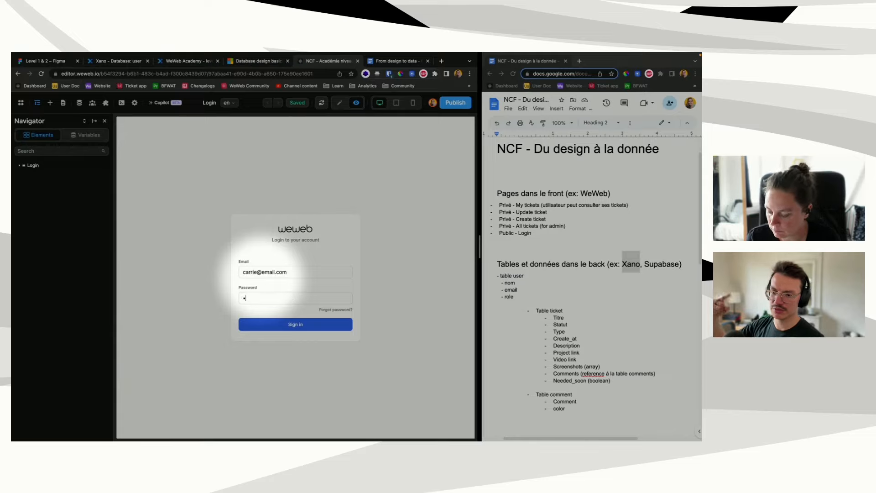
type("•••")
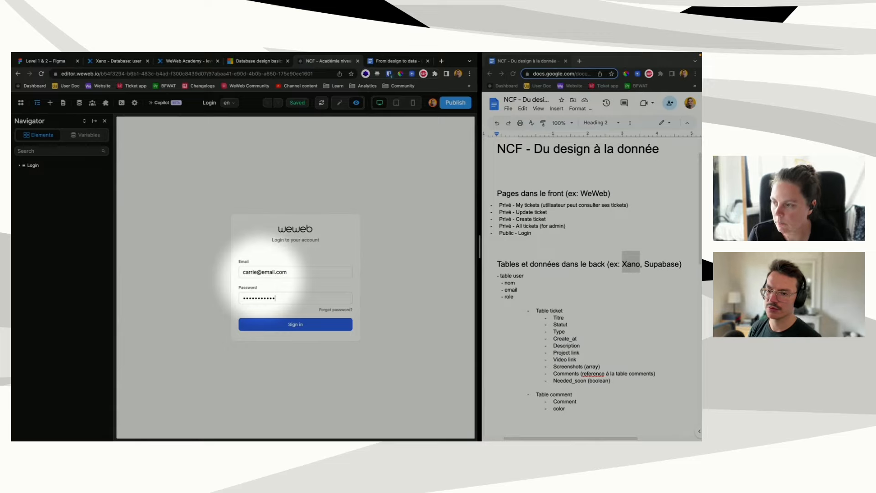
left_click(282, 324)
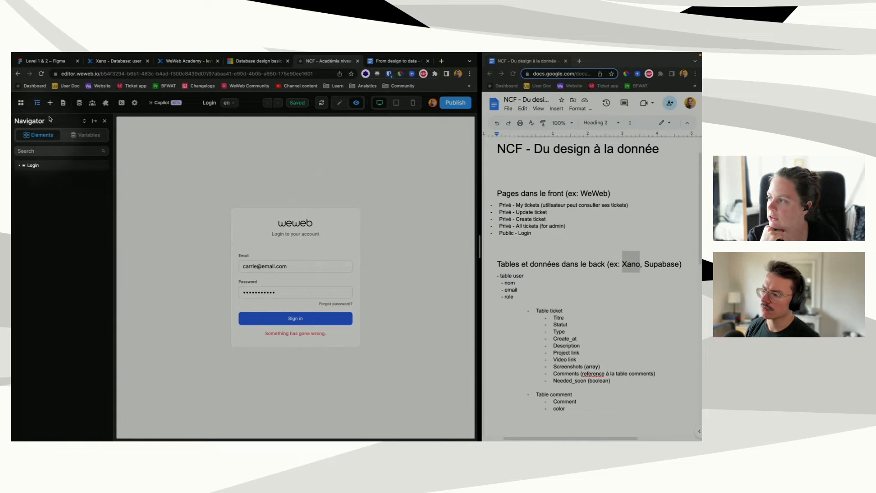
Step: Inspect the Login page variables, then return to edit mode
left_click(79, 102)
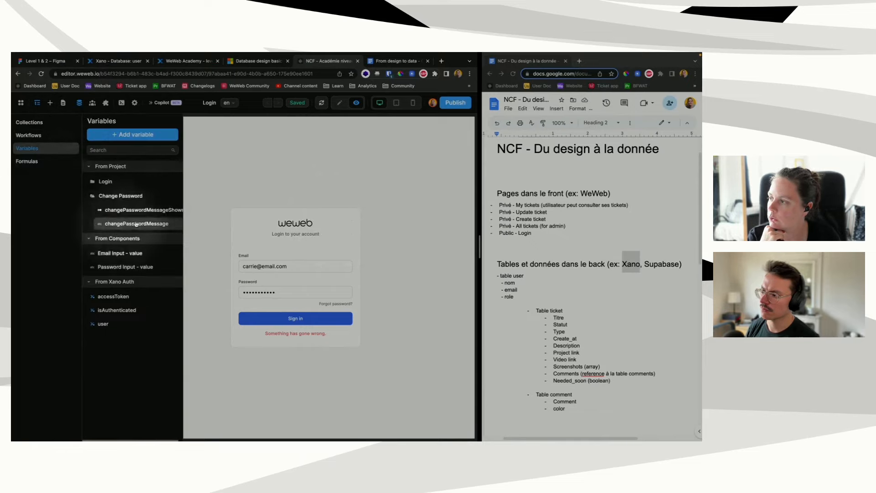
left_click(105, 182)
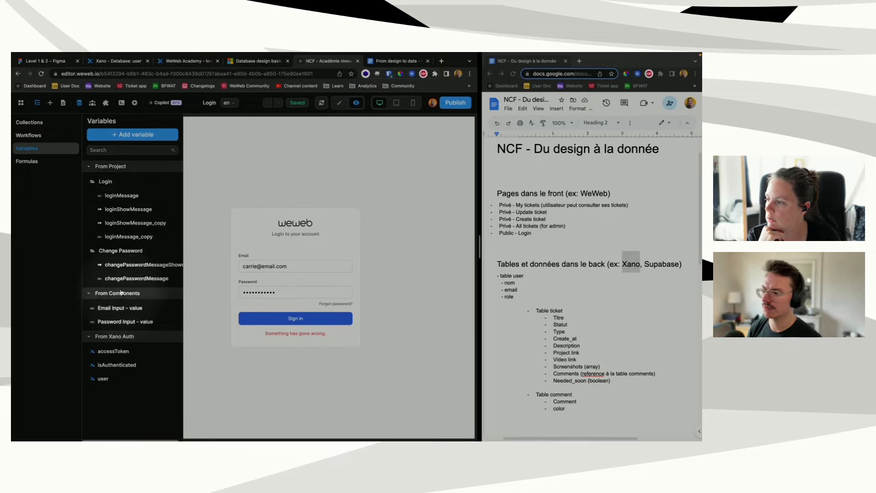
left_click(339, 103)
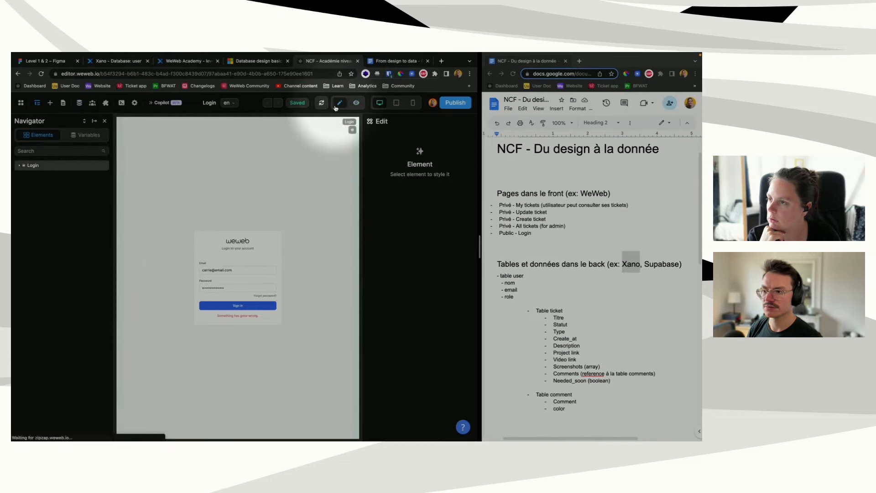
Step: Check the email and password bindings of the Form Container's Login with Xano action
left_click(203, 270)
left_click(50, 198)
left_click(52, 206)
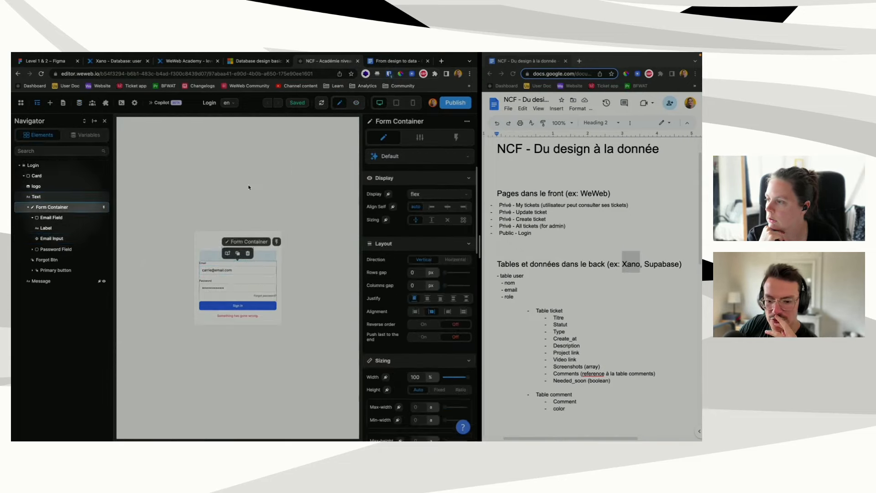
left_click(455, 137)
left_click(371, 173)
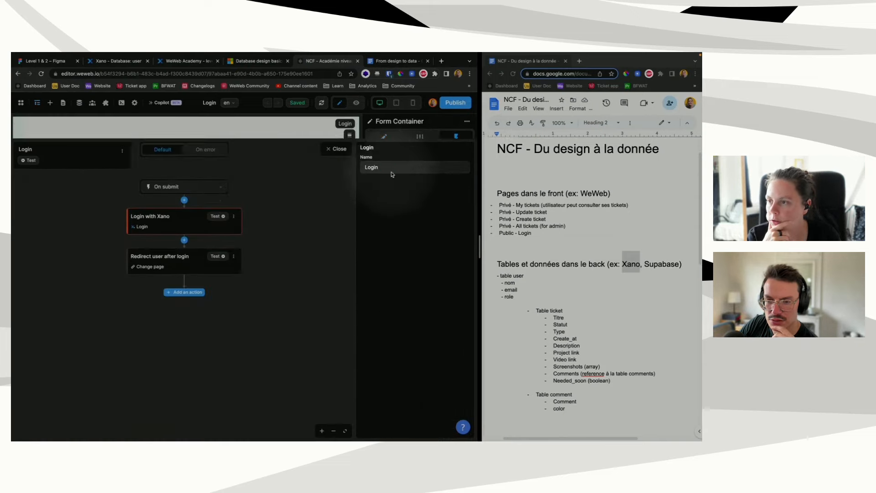
left_click(180, 192)
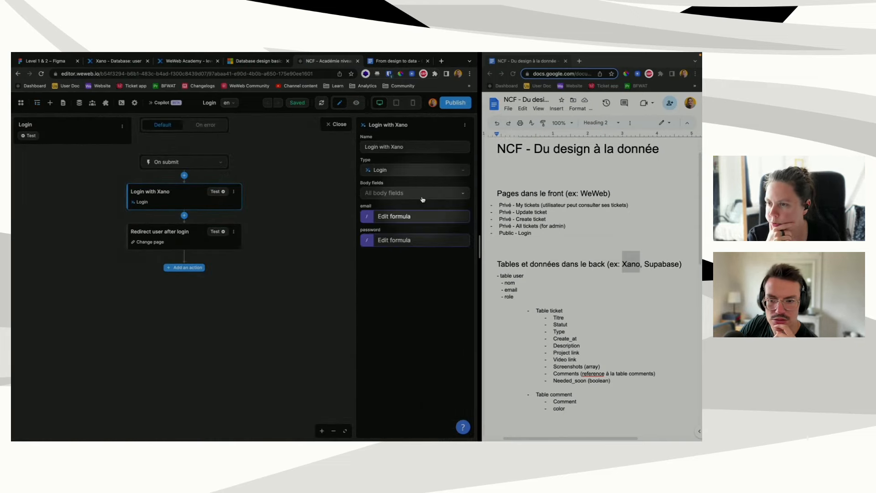
left_click(403, 218)
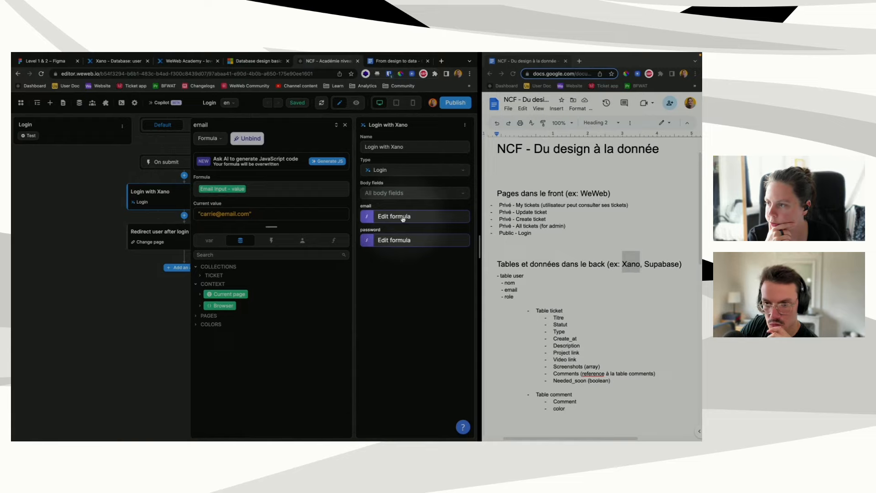
left_click(398, 241)
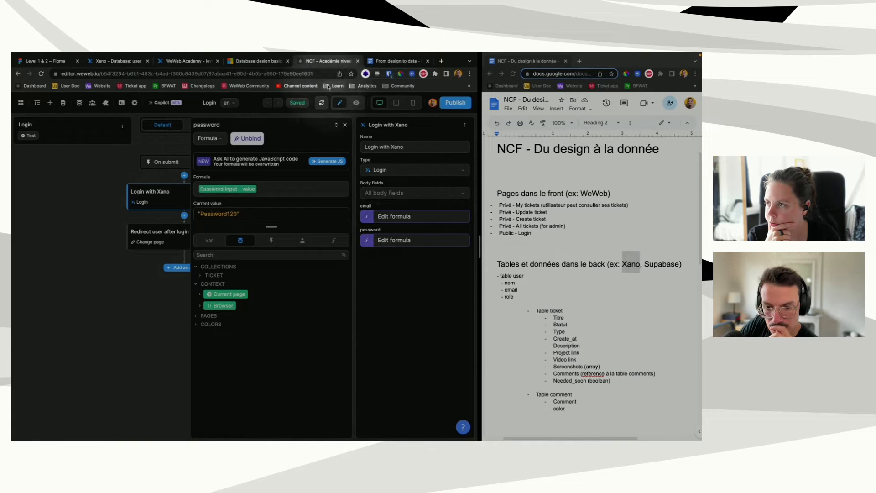
left_click(345, 125)
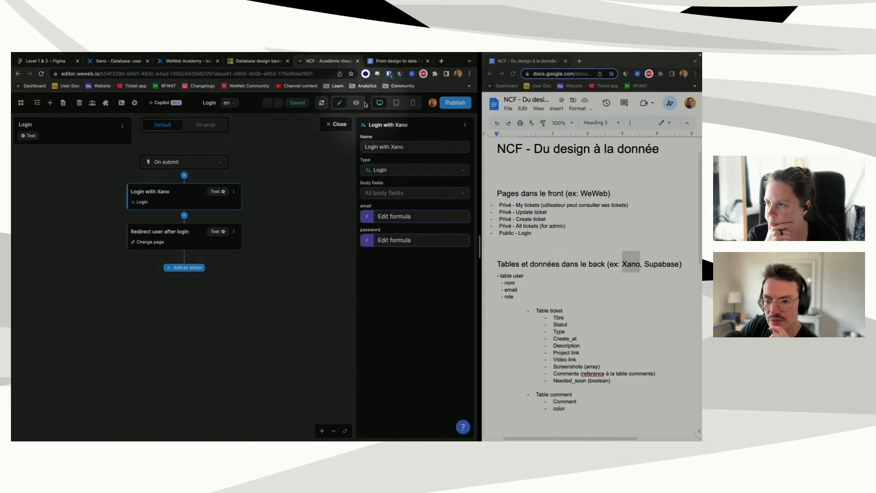
Step: In preview, switch the email to another test account's address and check the authentication variables
left_click(356, 102)
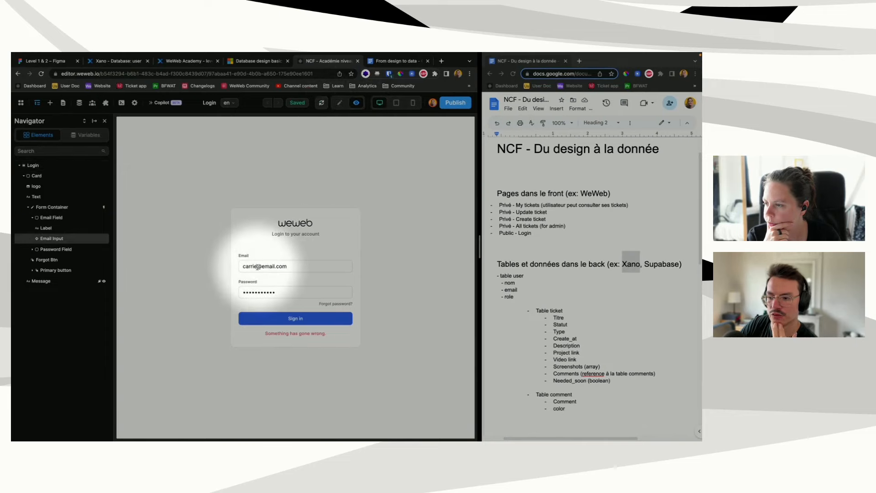
left_click_drag(257, 267, 222, 266)
type("bob")
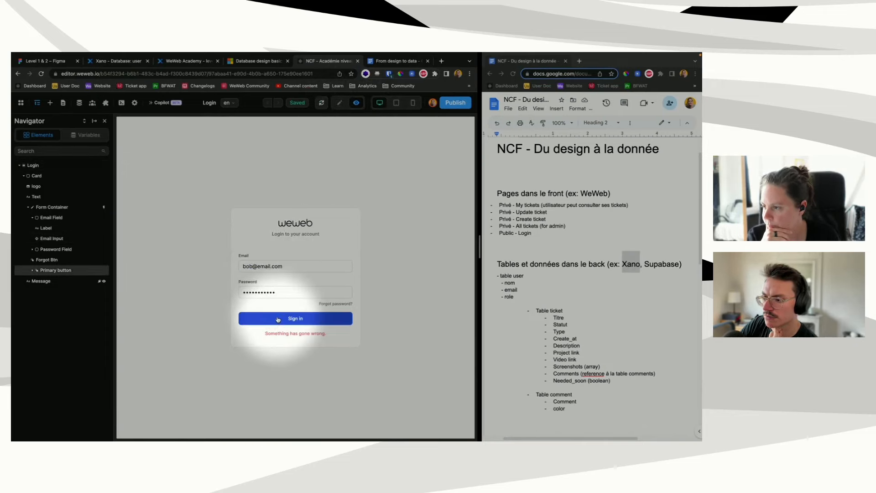
left_click(72, 136)
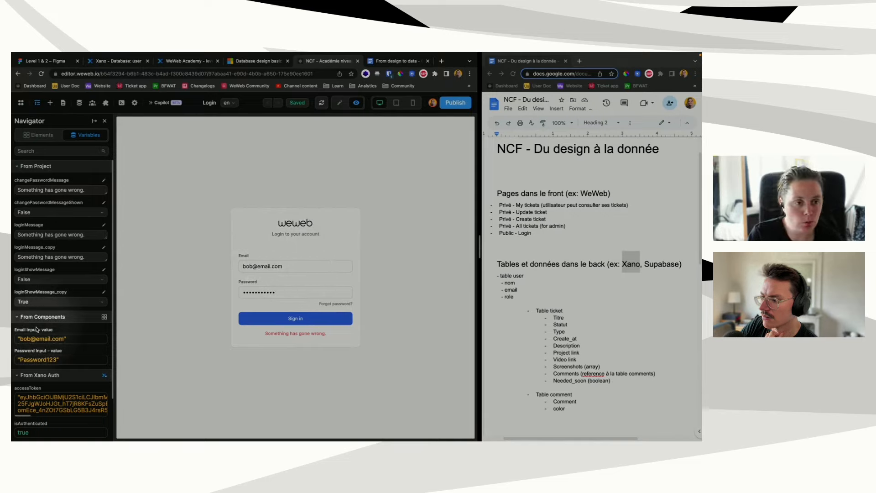
left_click(79, 104)
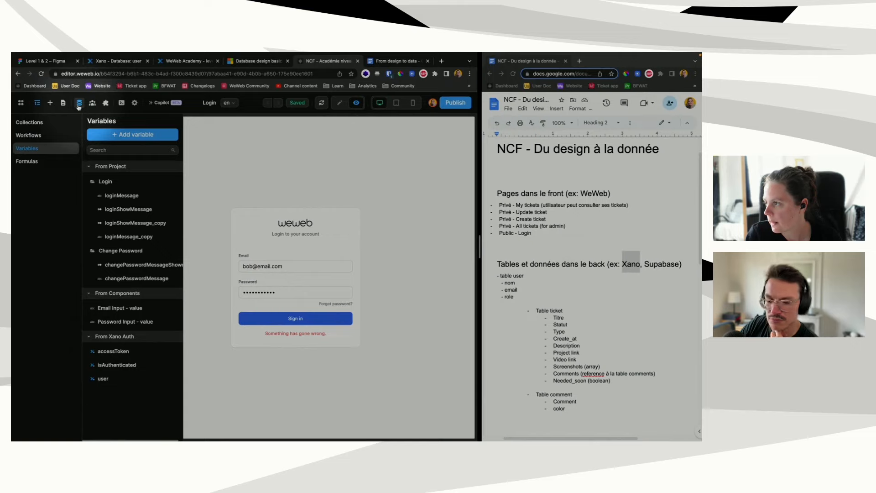
Step: Re-save the user tickets collection's endpoint configuration and fetch its data
left_click(62, 125)
left_click(104, 181)
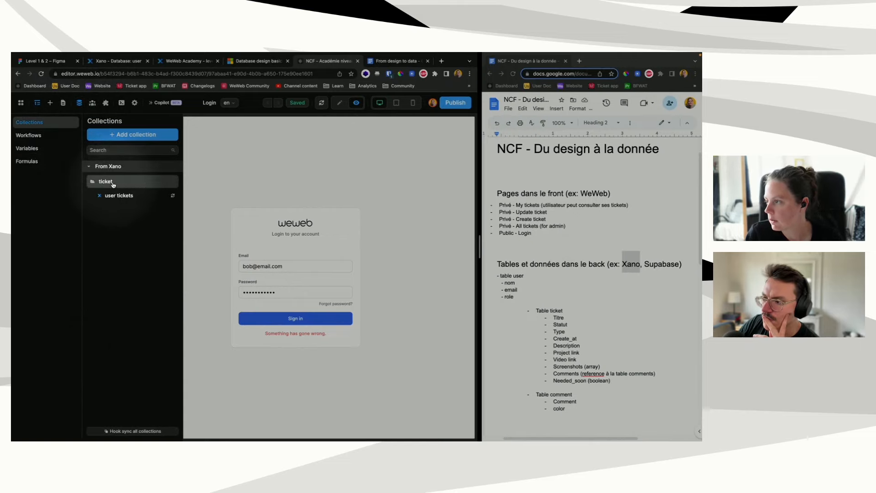
left_click(116, 197)
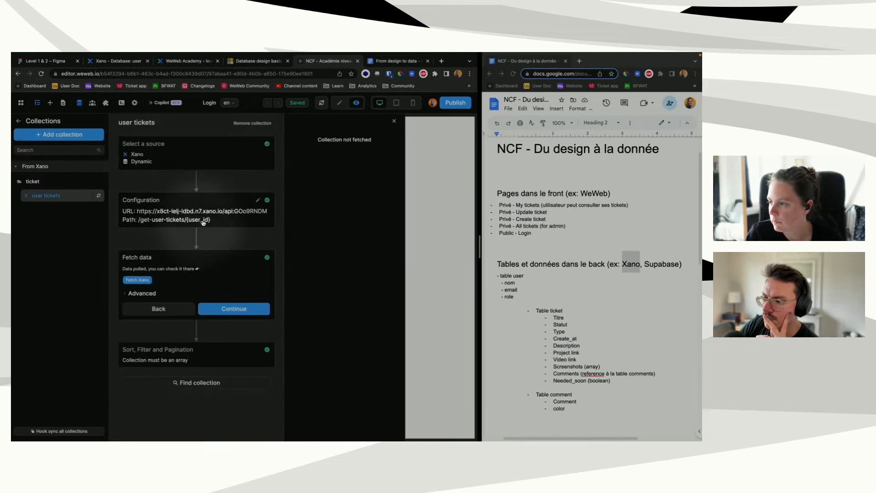
left_click(255, 225)
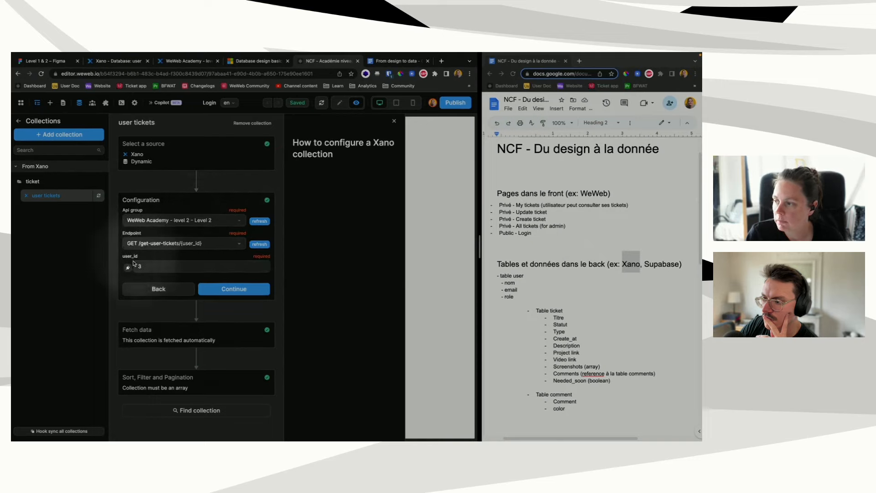
left_click(214, 289)
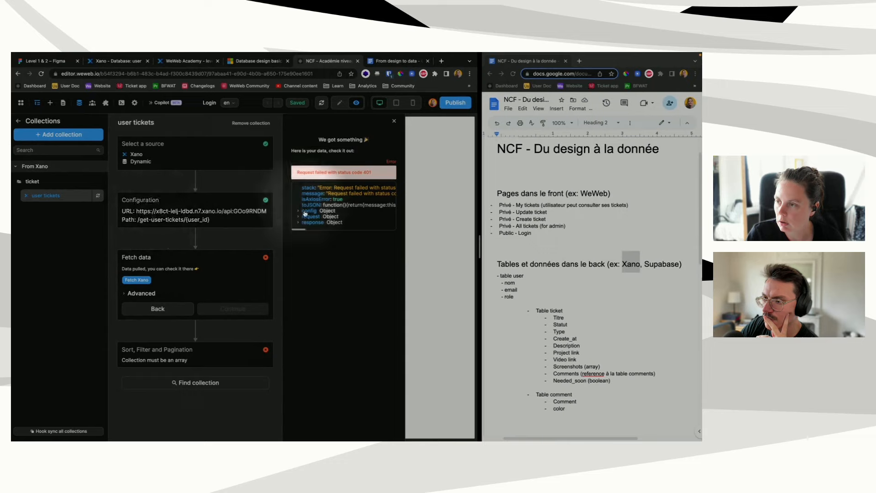
Step: Expand the 401 error response details, then bring up the Xano user table
left_click(298, 222)
left_click(301, 239)
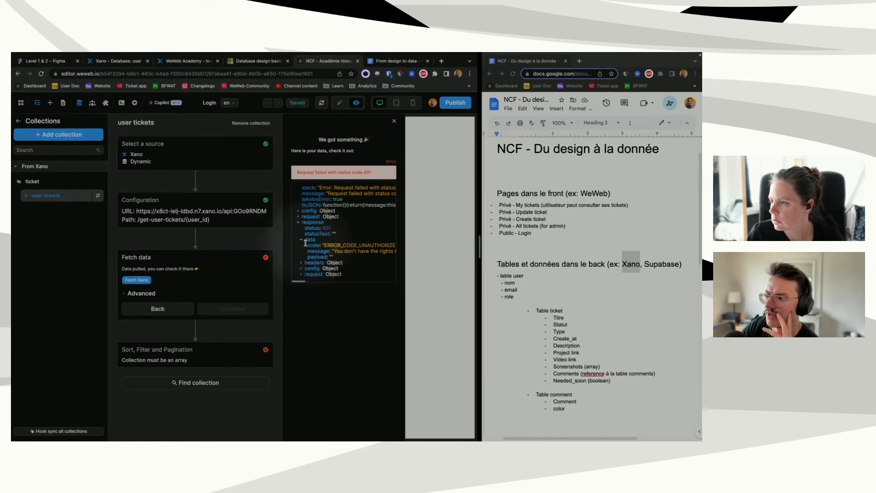
left_click(133, 63)
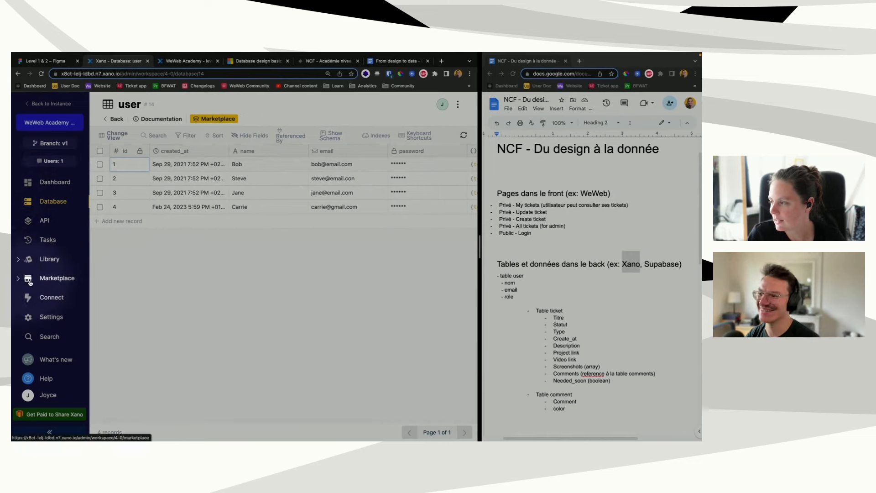
Step: Open Xano's API section showing the Level 2 API group
left_click(42, 221)
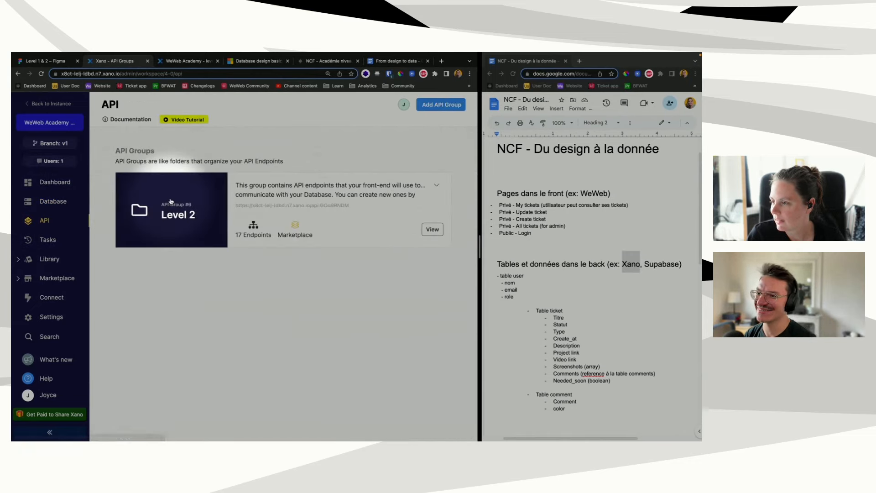
Step: Open the Level 2 API group's endpoints, then return to WeWeb's user tickets collection
left_click(273, 200)
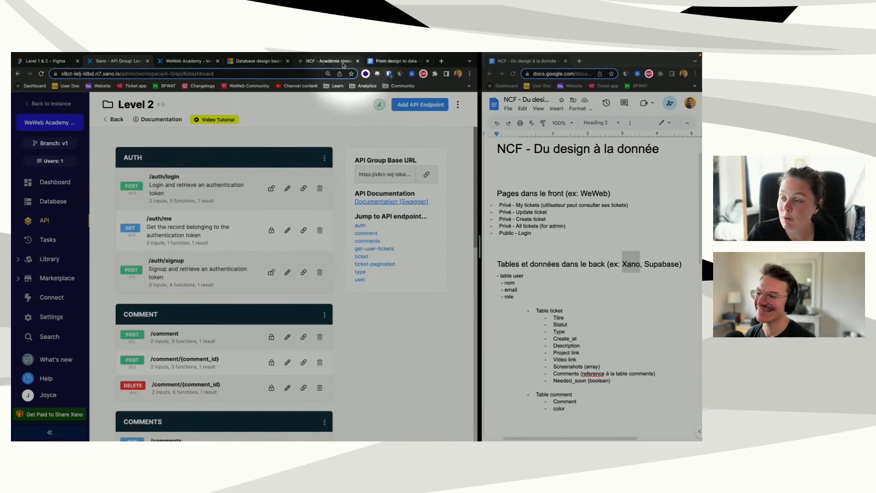
left_click(326, 60)
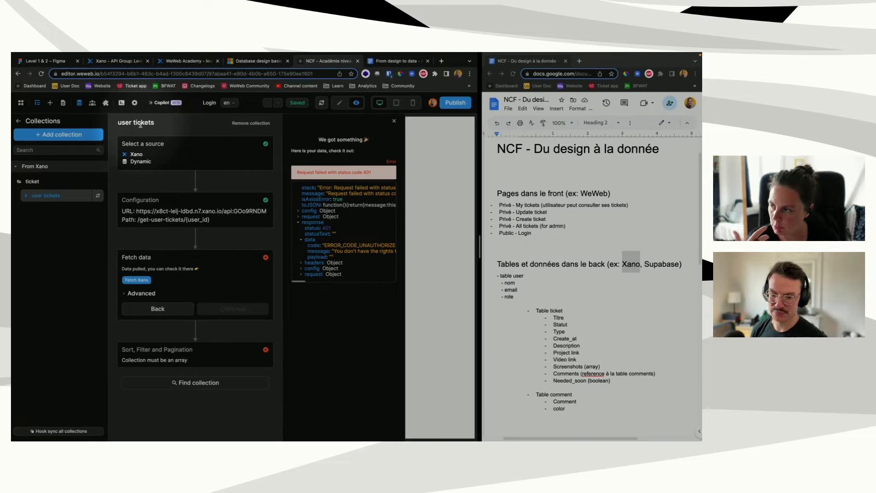
Step: Close the user tickets collection settings and show the project workflows list
left_click(18, 120)
left_click(25, 135)
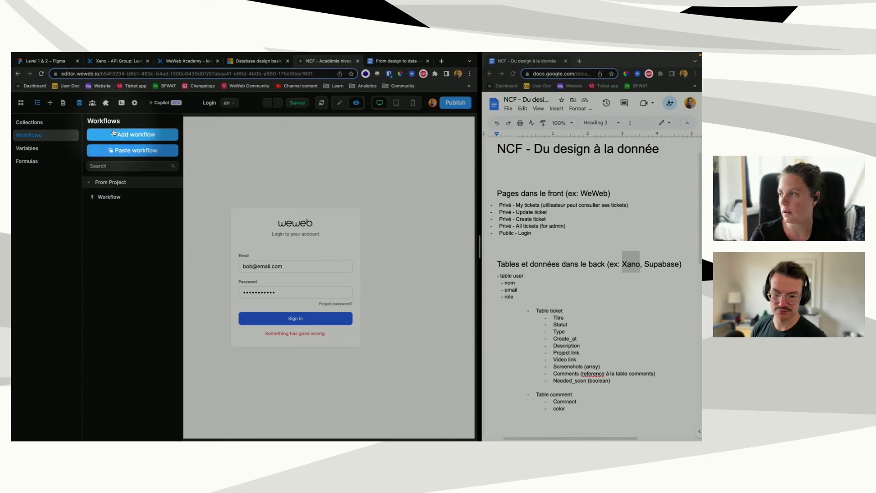
Step: Return to Xano's Level 2 endpoints and scroll down to the TICKET group with POST /ticket
mouse_move(126, 54)
left_click(130, 80)
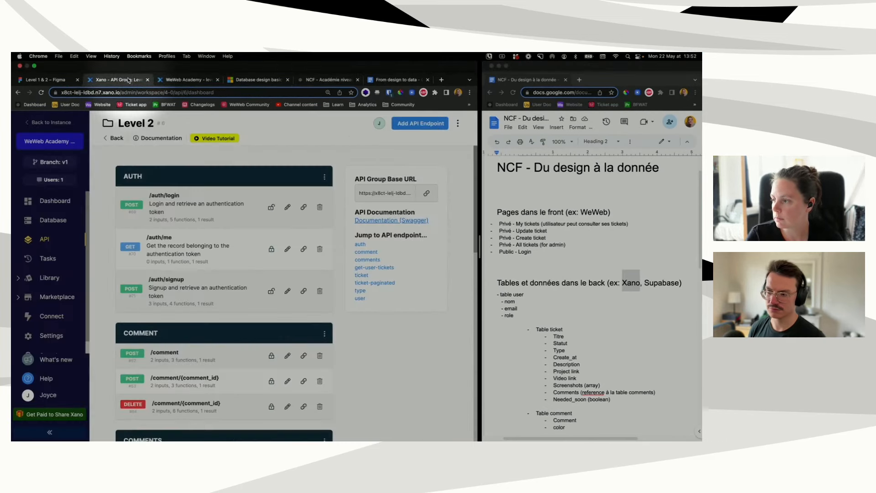
scroll(183, 342, "down", 4)
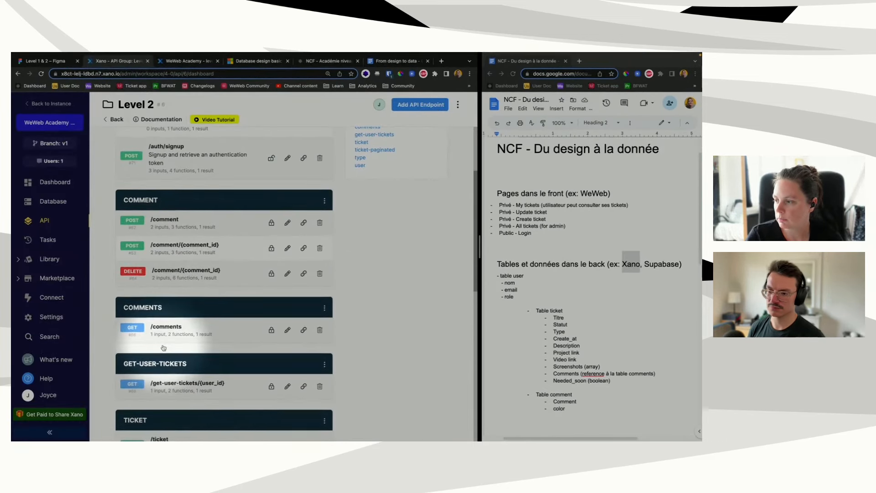
scroll(163, 347, "down", 2)
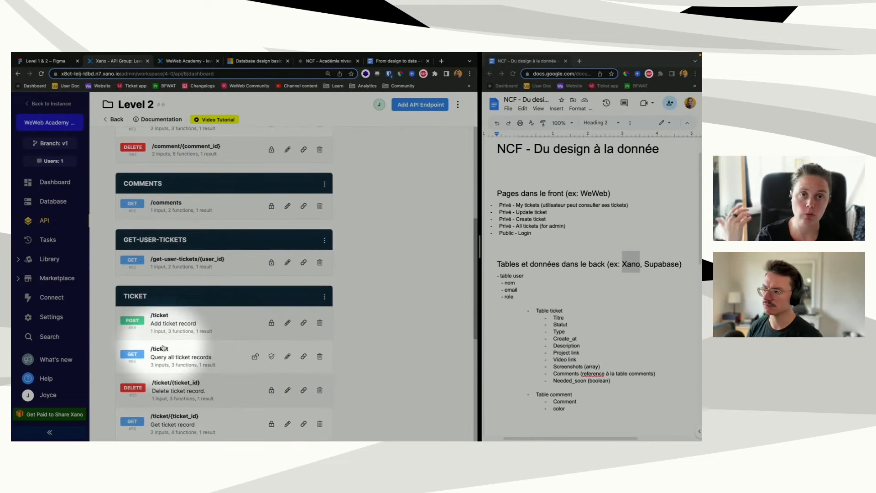
scroll(163, 348, "down", 1)
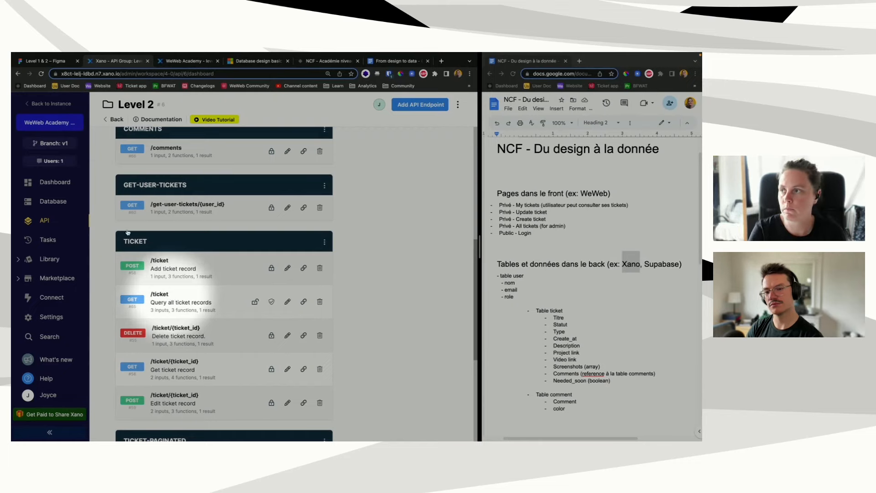
Step: Move between the WeWeb login page and Xano endpoints, then close the Google Docs notes window
left_click(303, 61)
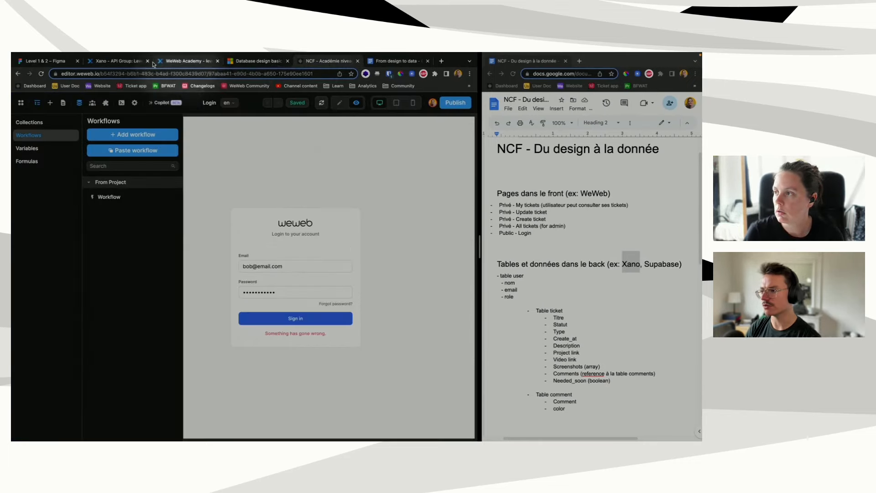
left_click(131, 63)
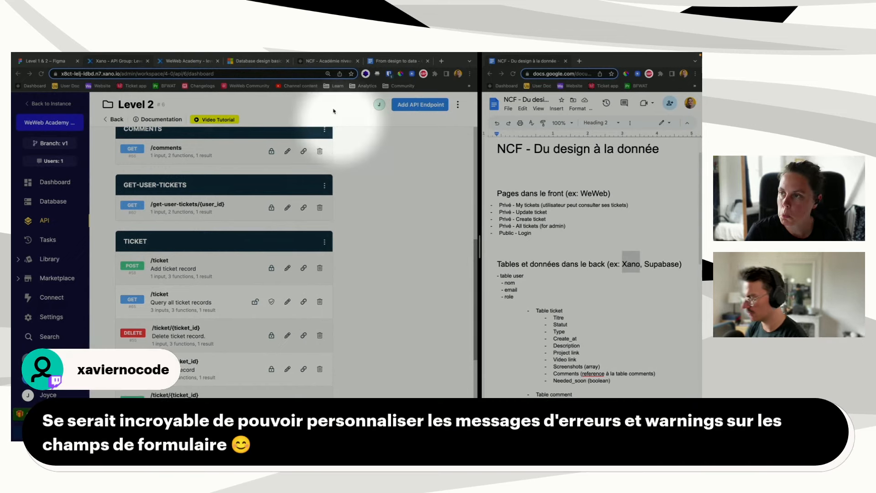
left_click(317, 62)
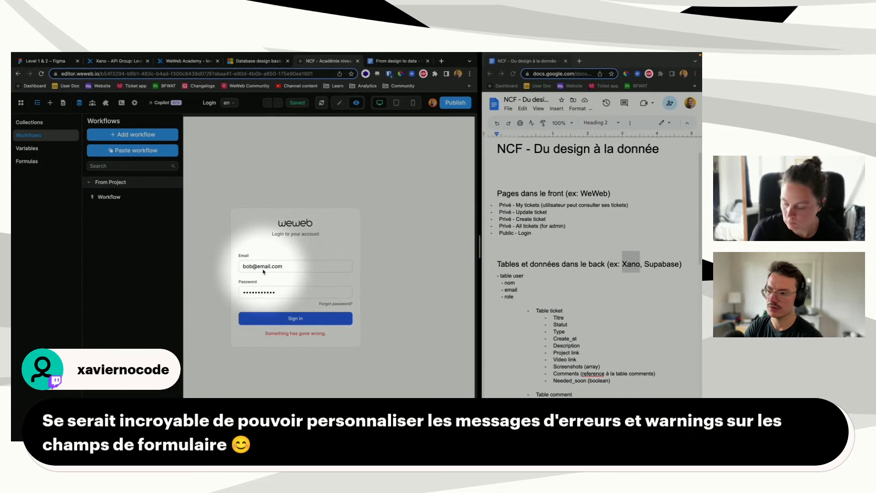
key("F1")
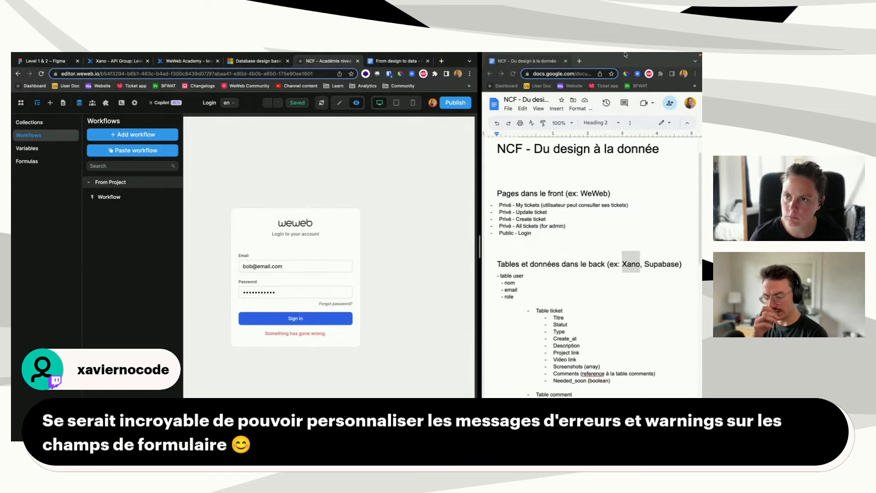
left_click(566, 61)
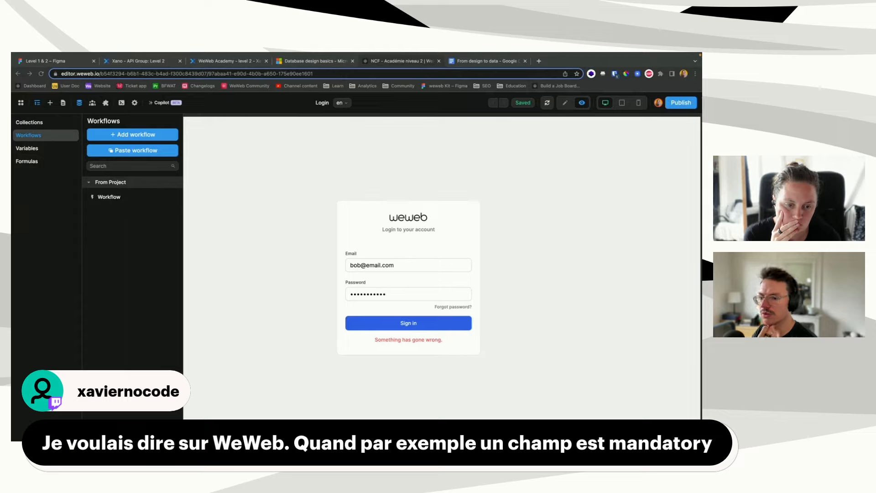
Step: Back in edit mode, select the login form's Email input and view its field properties
left_click(565, 103)
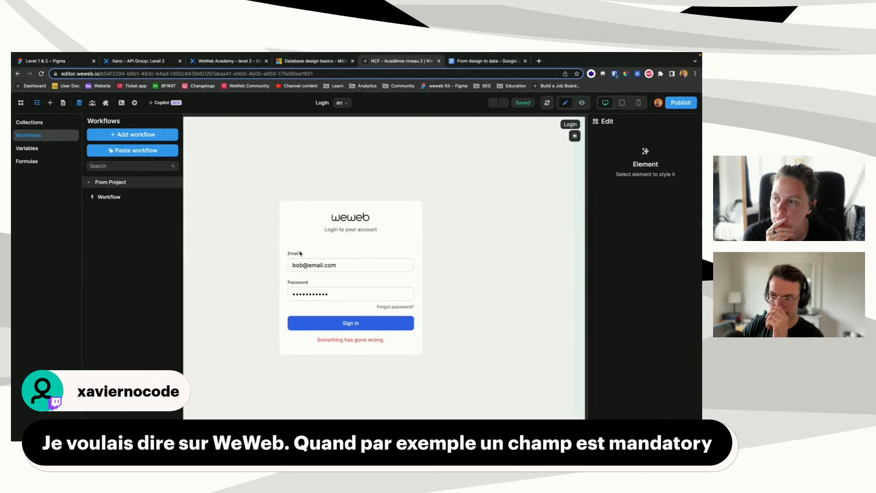
left_click(295, 264)
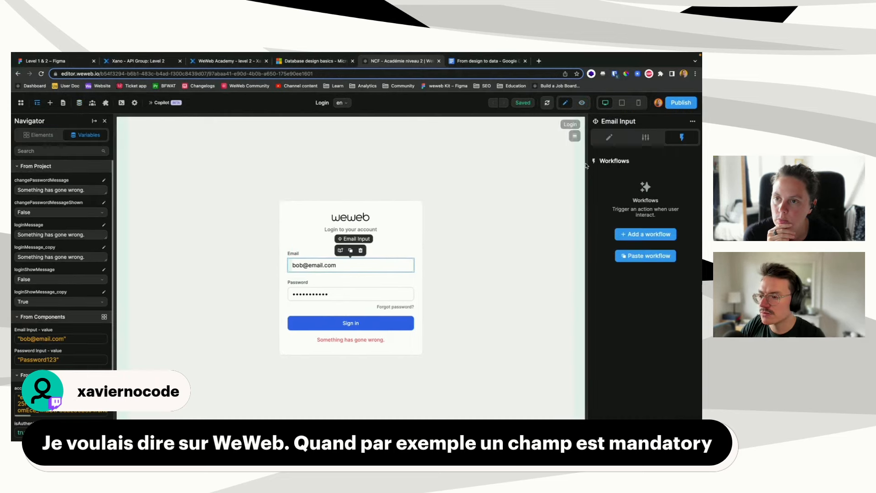
left_click(642, 139)
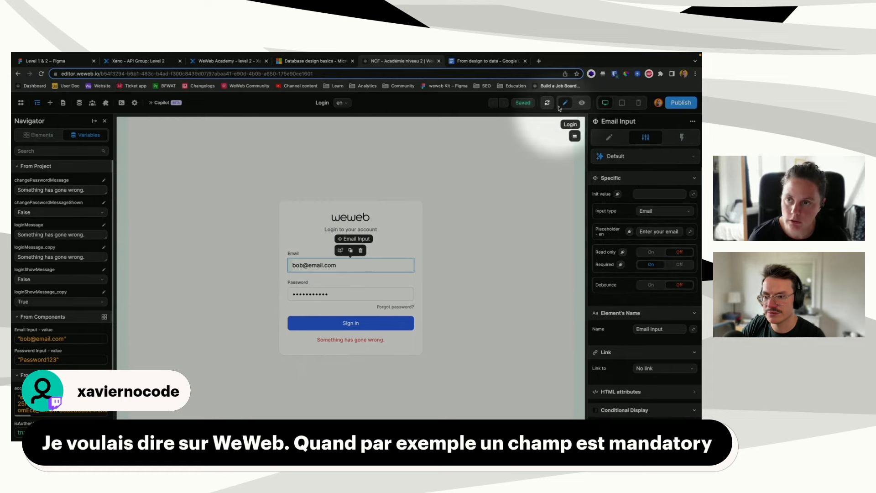
Step: In preview, clear the email field and try signing in with it empty
left_click(582, 102)
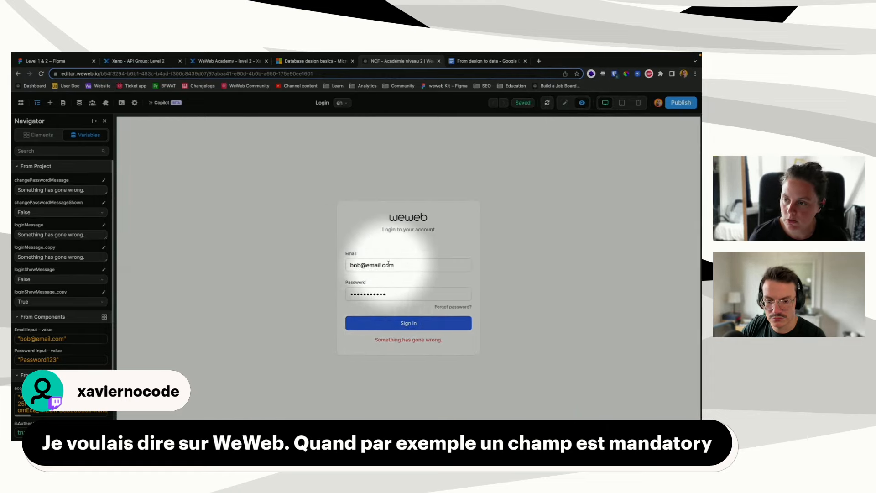
triple_click(388, 265)
key("BackSpace")
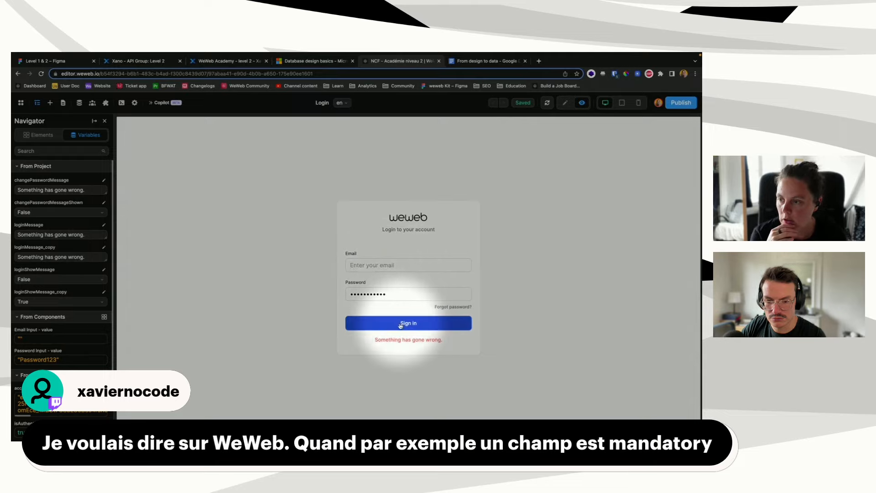
left_click(407, 322)
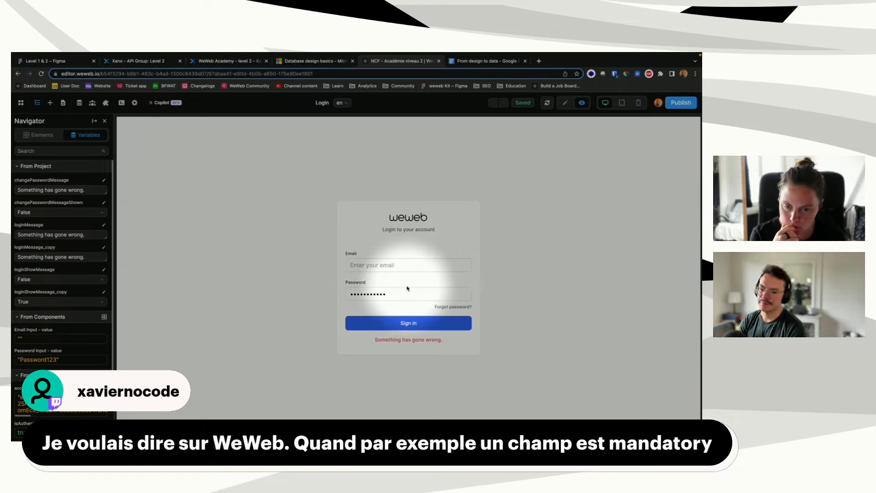
Step: Open the Login page's 'en' language options and Add panel, then close the Languages and Pages panels
left_click(565, 102)
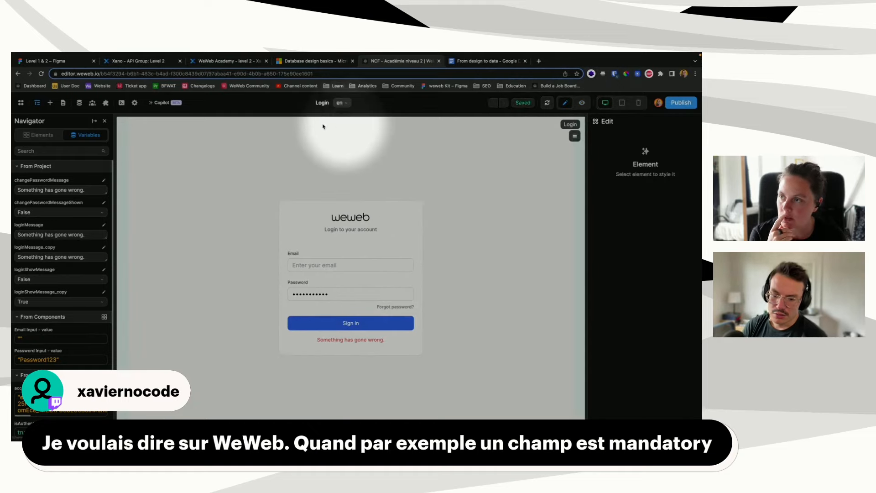
left_click(340, 104)
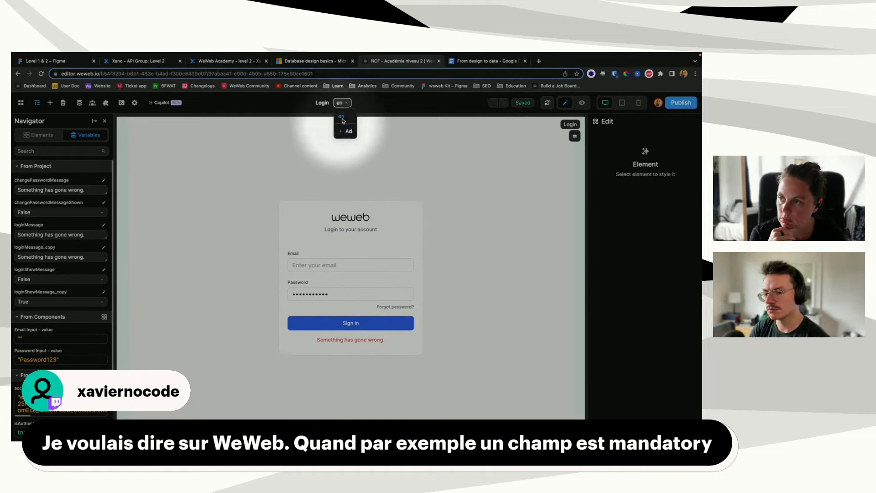
left_click(351, 135)
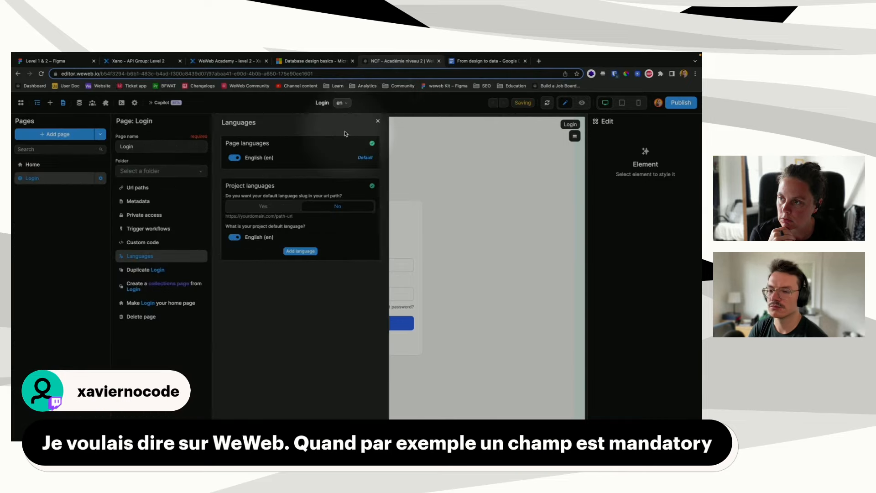
left_click(376, 122)
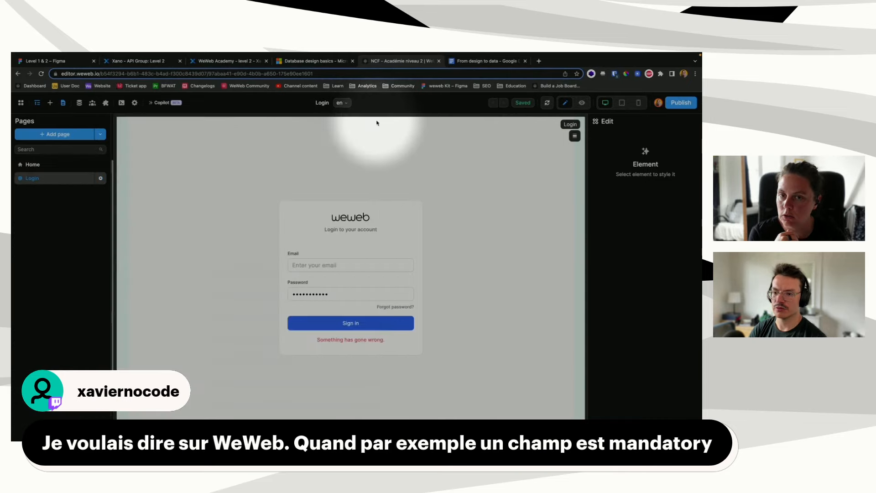
left_click(251, 226)
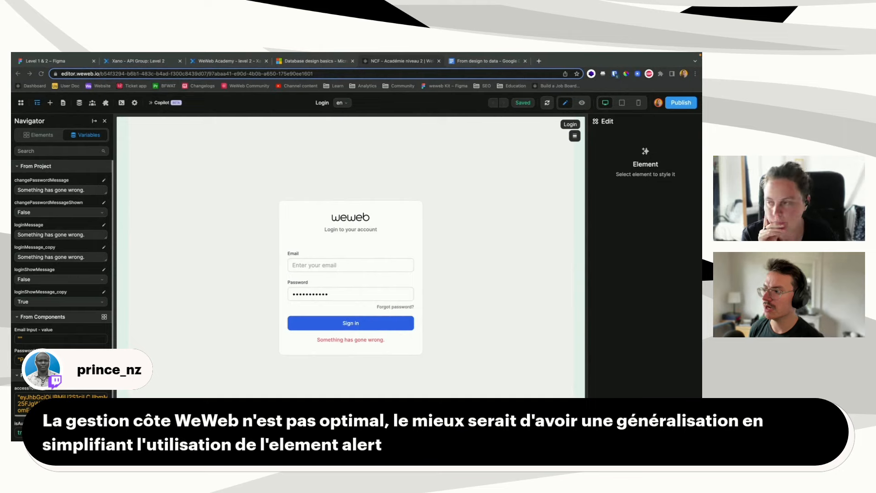
Step: Open the user tickets collection and expand its failed request's error response
left_click(80, 103)
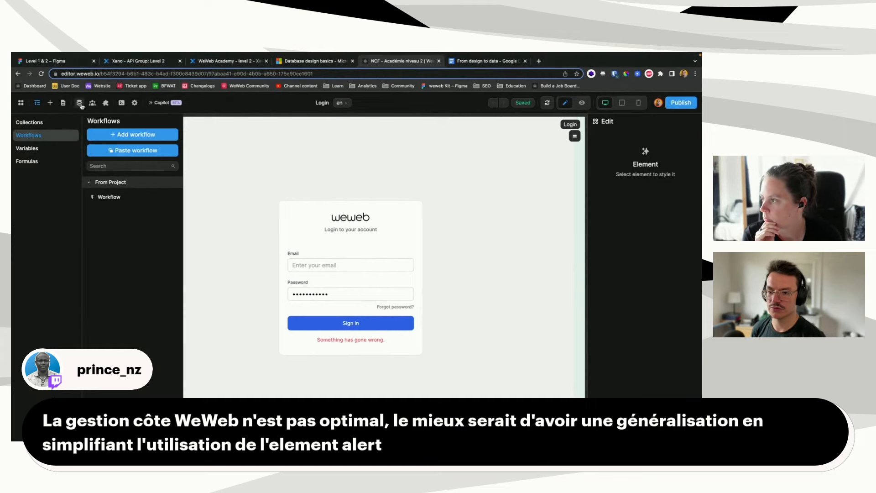
left_click(29, 122)
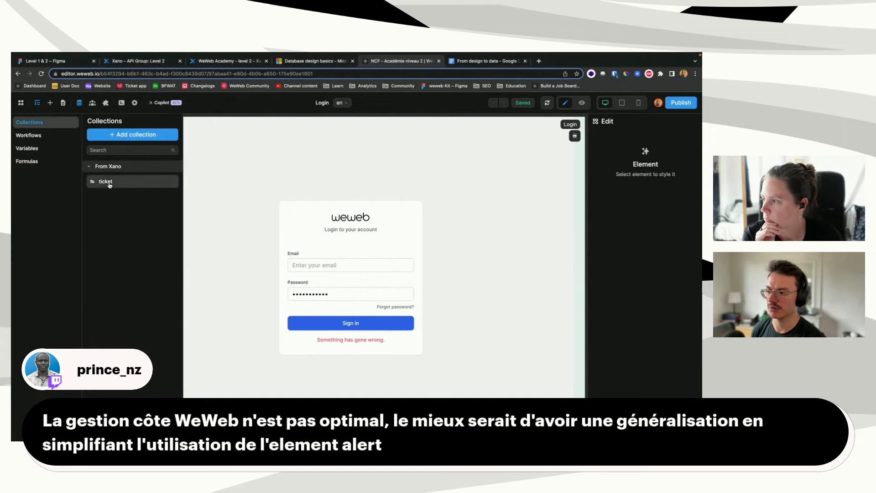
left_click(120, 195)
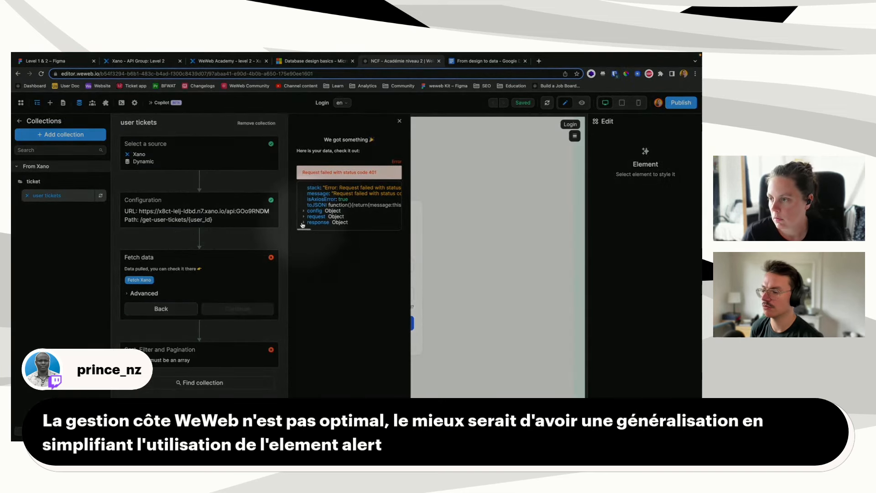
left_click(304, 222)
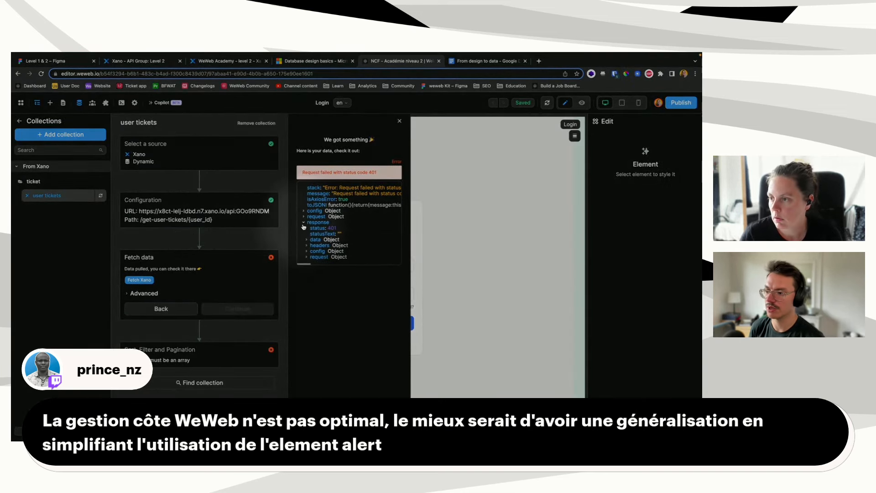
left_click(305, 240)
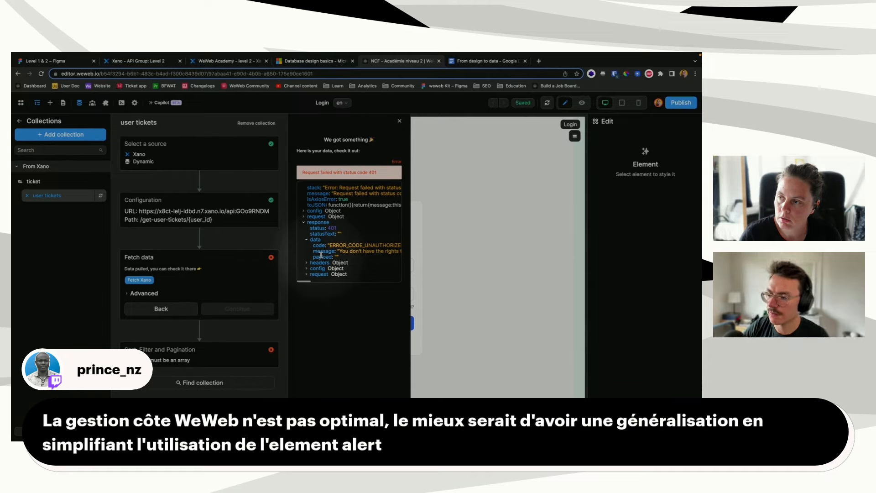
Step: Highlight the 401 unauthorized error message, then go to the Xano Level 2 API group
scroll(349, 254, "right", 5)
scroll(348, 253, "left", 5)
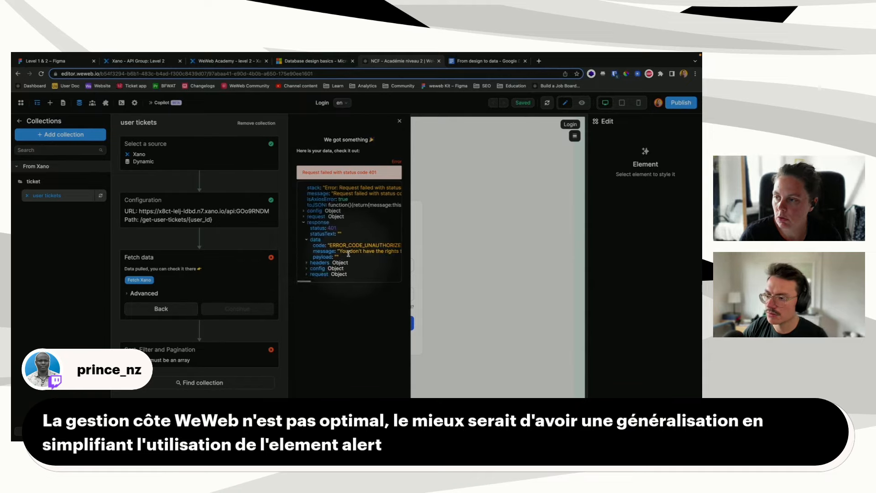
left_click_drag(338, 251, 401, 255)
scroll(392, 253, "left", 5)
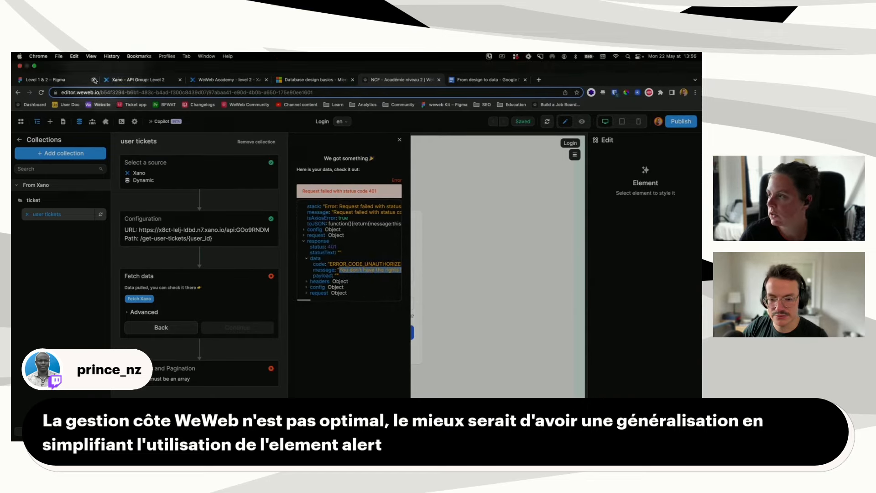
left_click(124, 81)
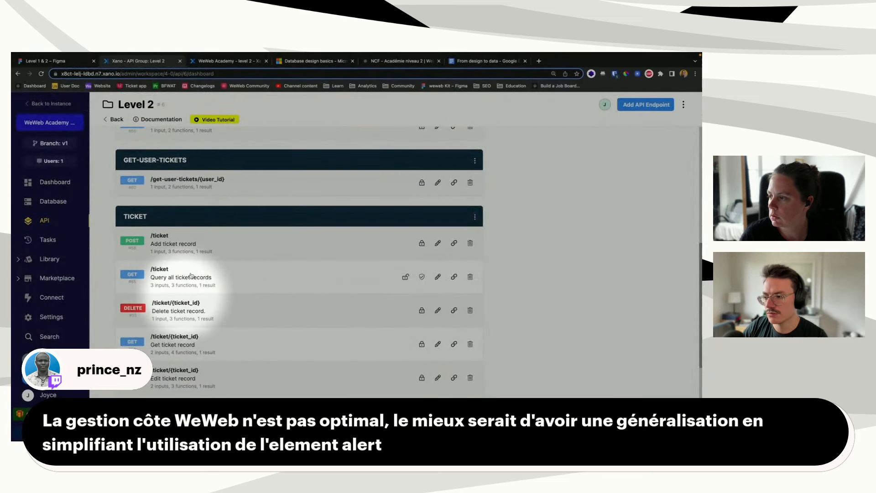
Step: Inspect the /get-user-tickets/{user_id} precondition's Unauthorized error type unchanged, then return to the Level 2 endpoint list
left_click(246, 189)
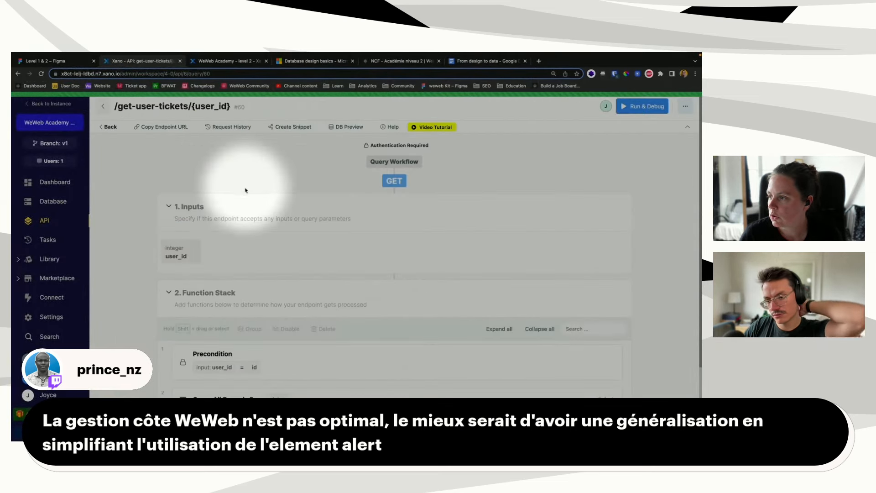
left_click(333, 361)
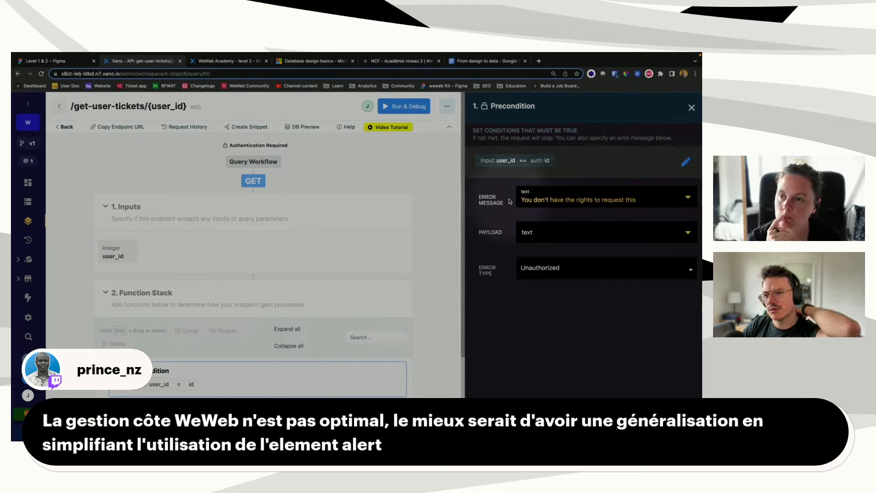
left_click(581, 272)
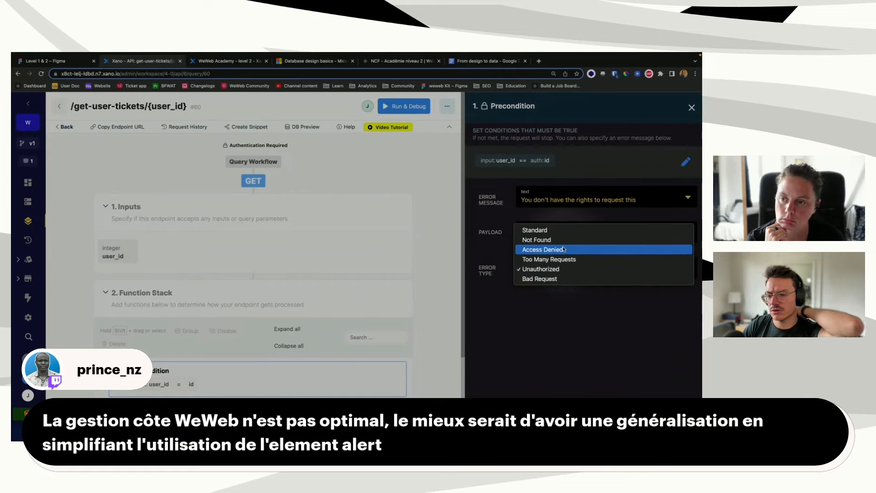
left_click(485, 250)
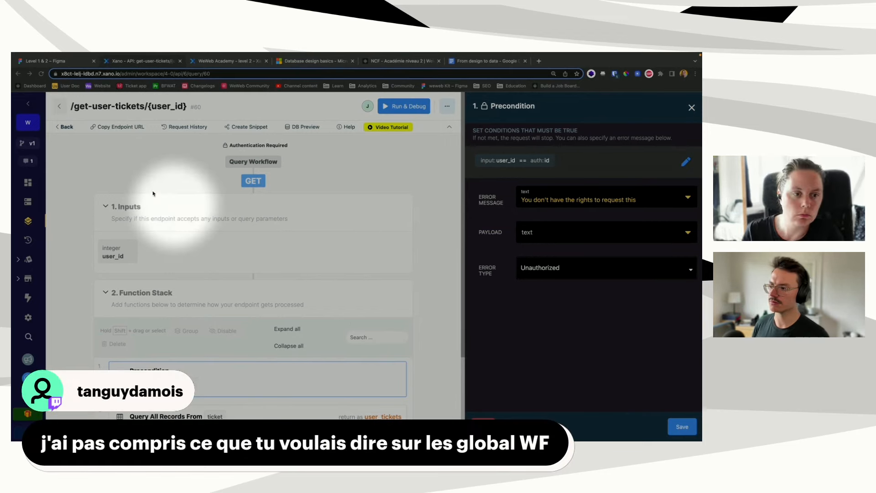
left_click(692, 108)
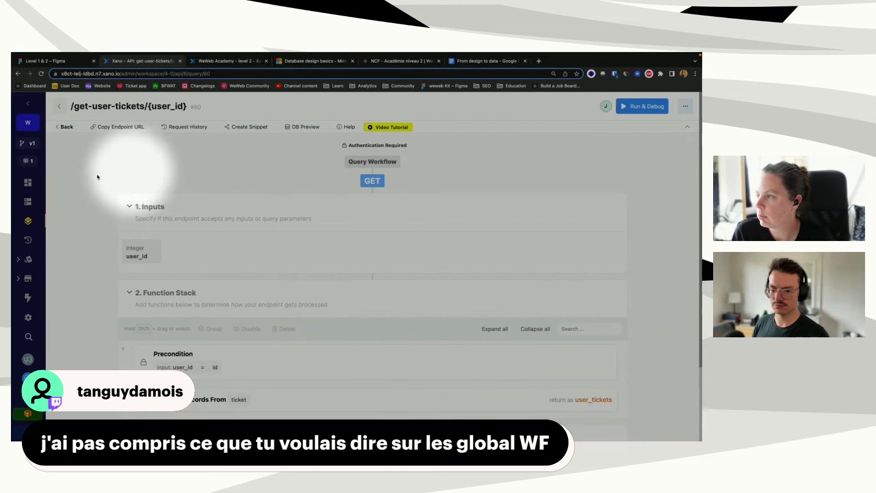
left_click(64, 126)
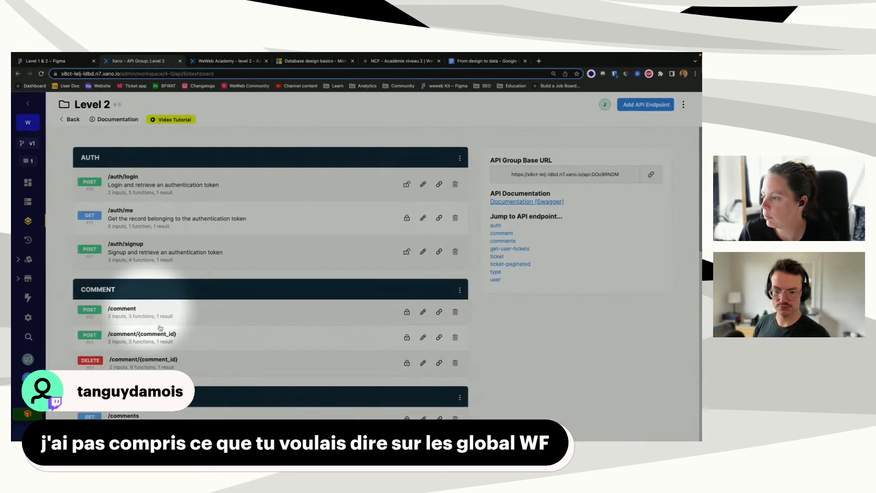
scroll(157, 333, "down", 5)
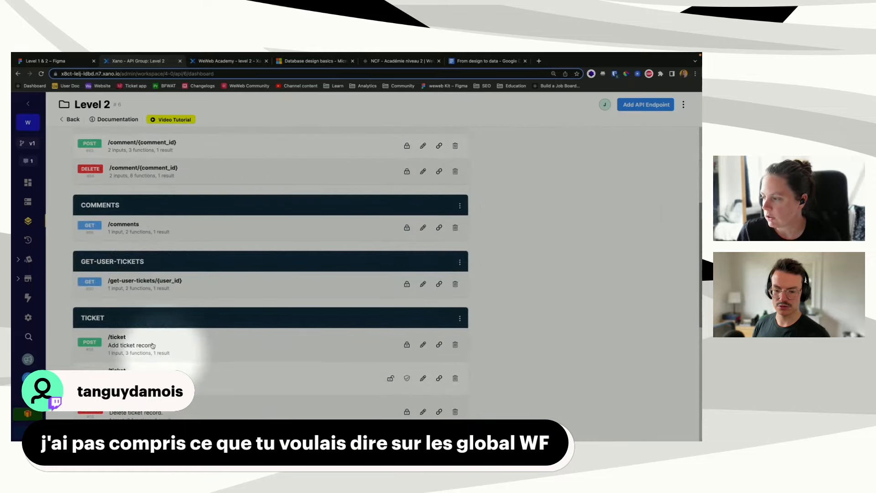
scroll(153, 346, "down", 3)
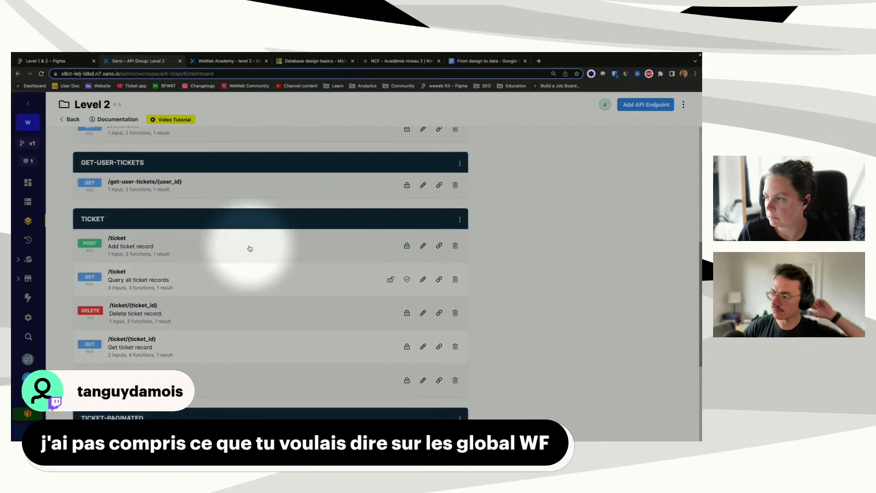
Step: Close the user tickets collection and add a global workflow named 'Create ticket'
left_click(397, 79)
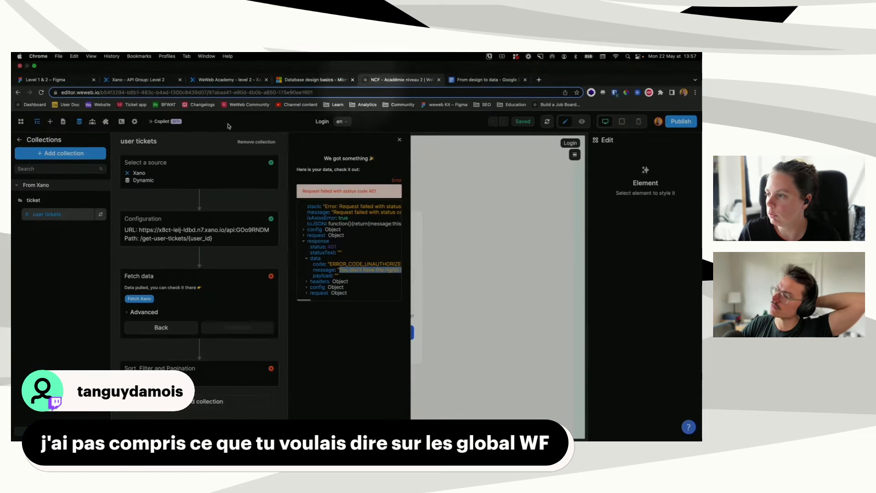
left_click(31, 120)
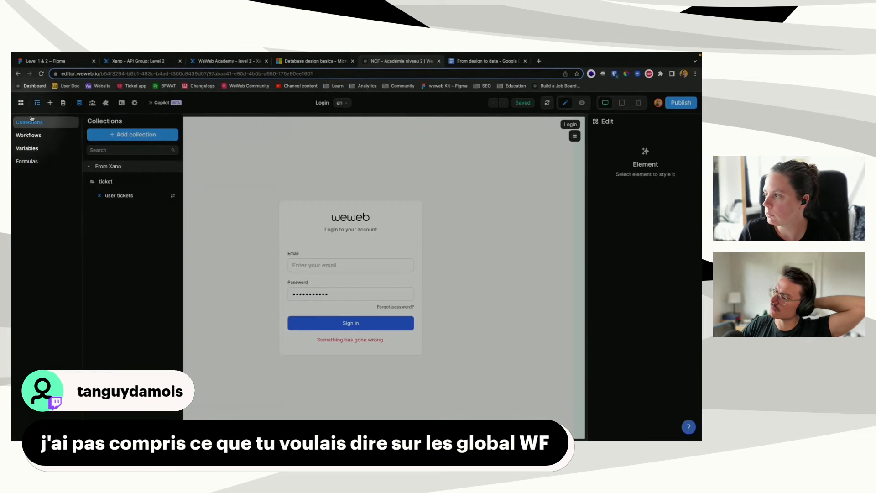
left_click(28, 135)
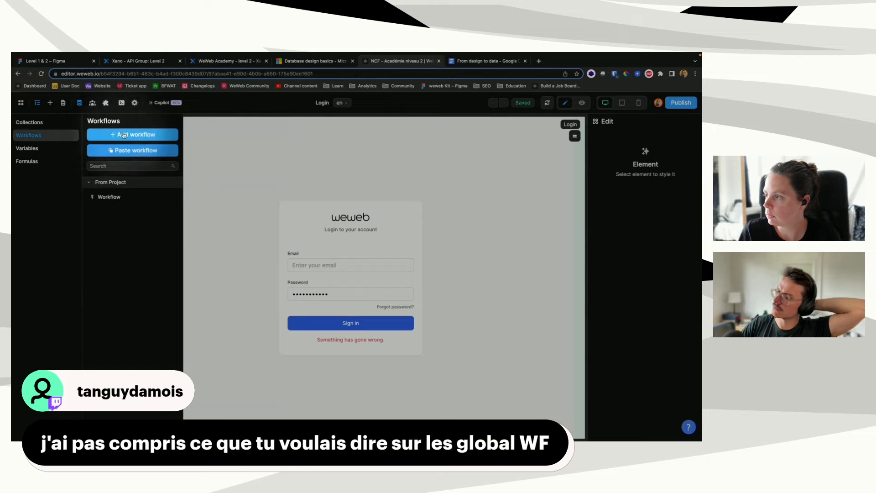
left_click(123, 135)
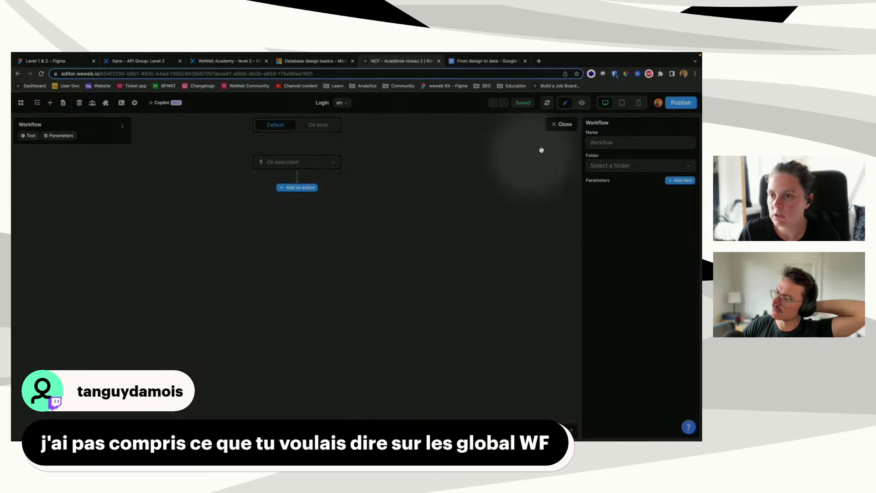
left_click(624, 141)
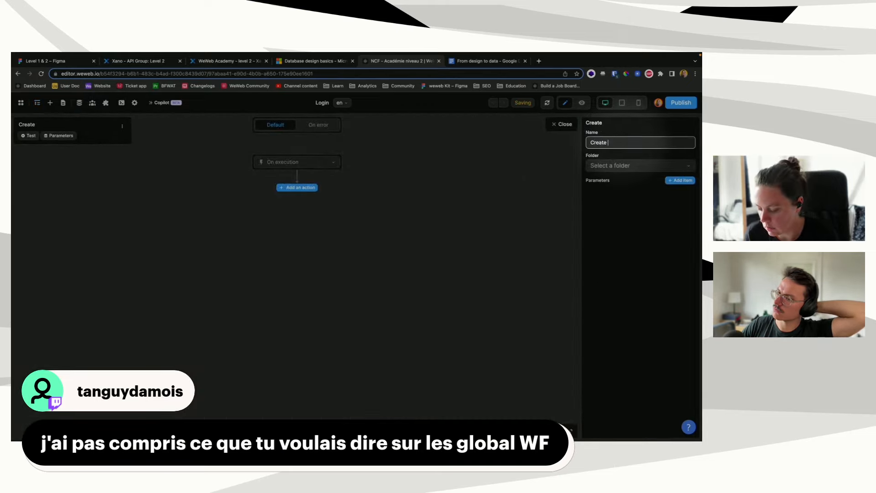
type("Create ticket")
Step: File the Create ticket workflow in a new 'ticket' folder
left_click(655, 166)
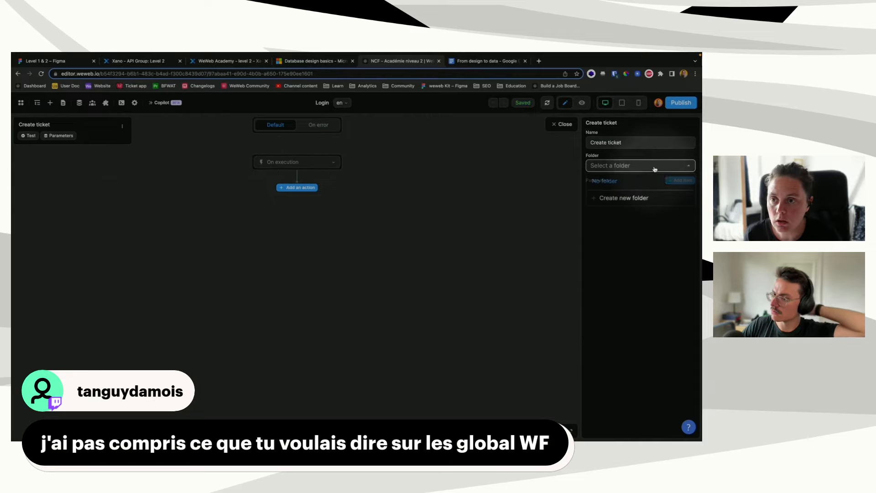
left_click(618, 198)
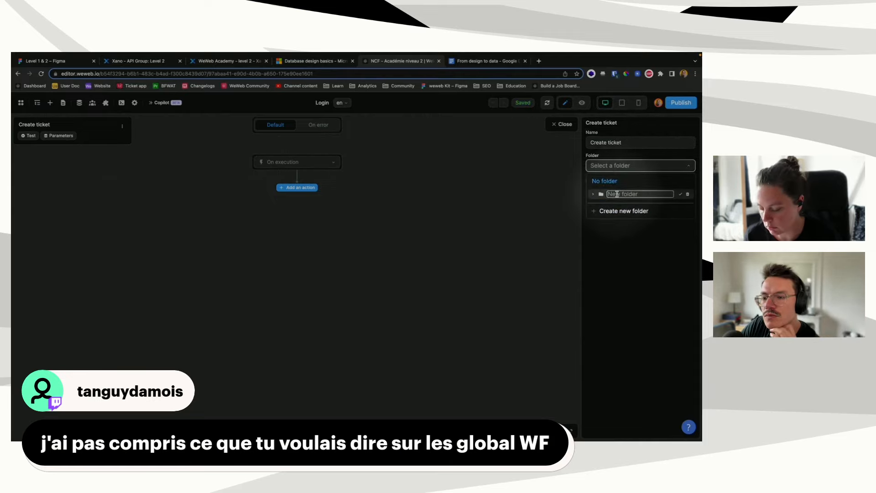
left_click(681, 194)
left_click(631, 194)
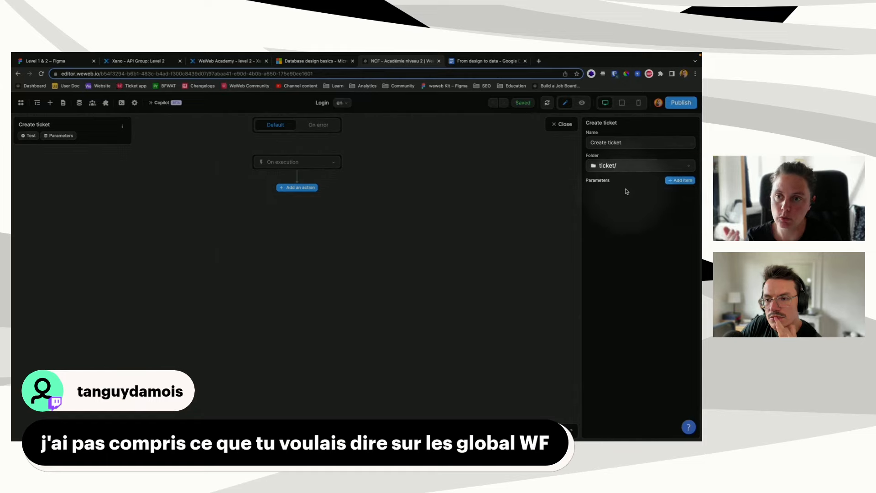
Step: Glance at the Xano Level 2 endpoints and come back to the Create ticket workflow
left_click(214, 62)
left_click(169, 61)
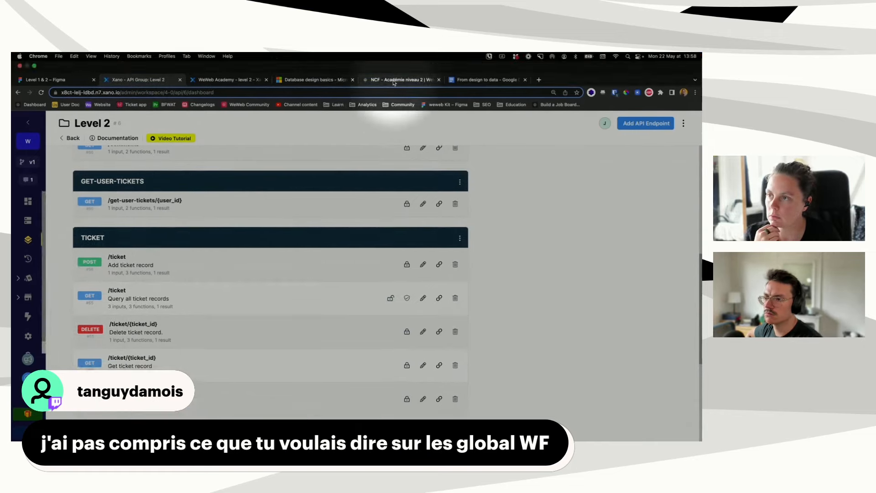
left_click(394, 81)
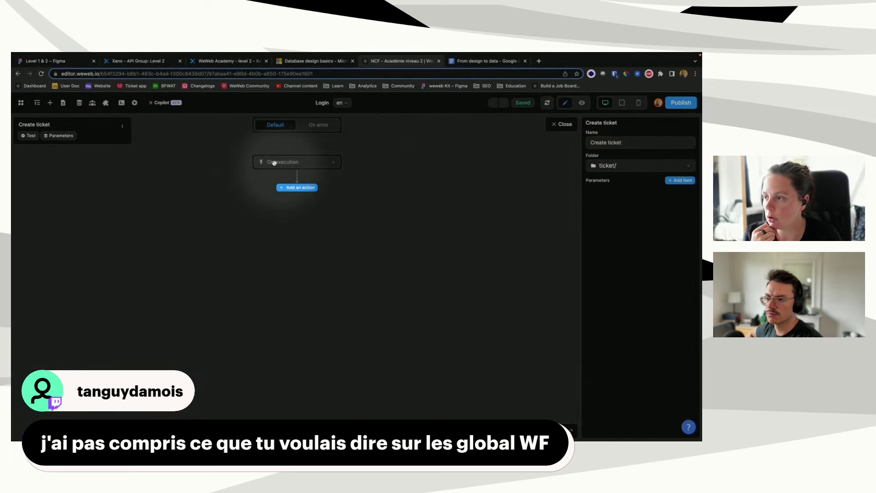
Step: Add a Xano Request action calling POST /ticket from the WeWeb Academy - level 2 API group
left_click(285, 188)
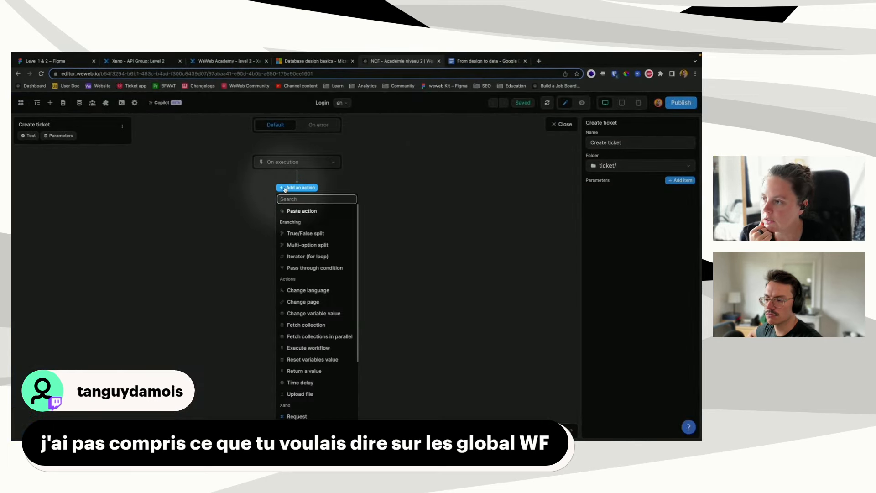
type("req")
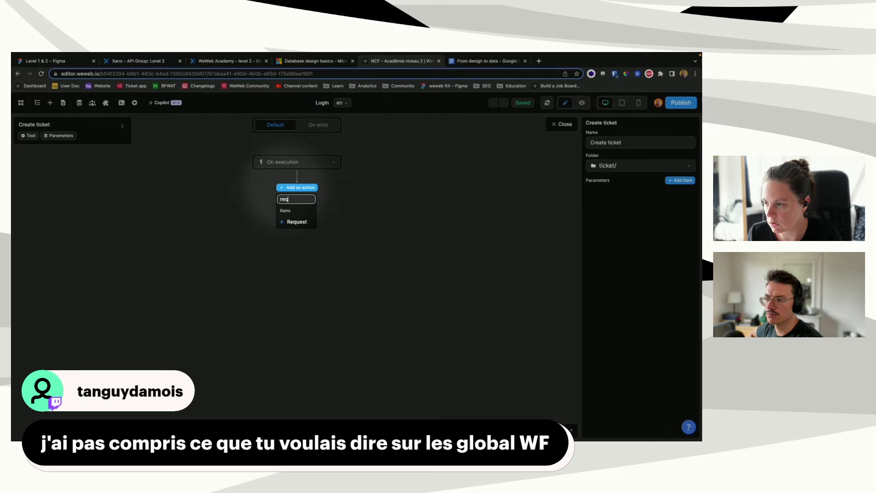
left_click(295, 223)
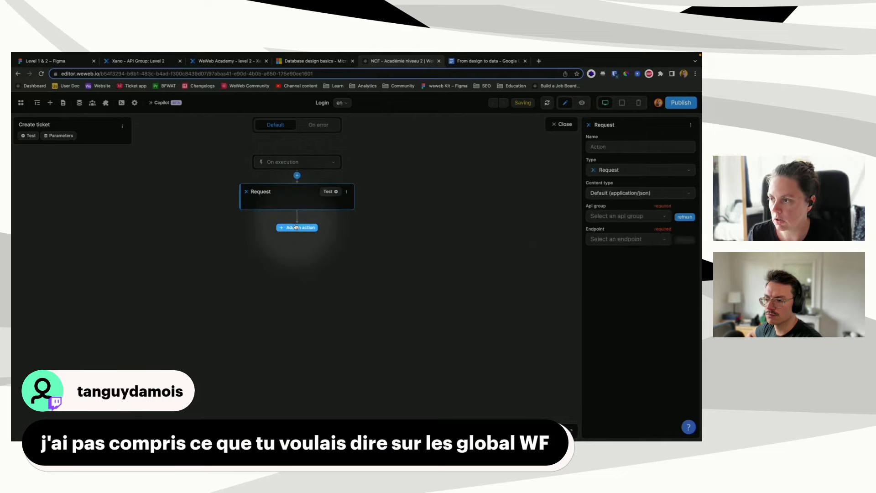
left_click(633, 216)
left_click(632, 231)
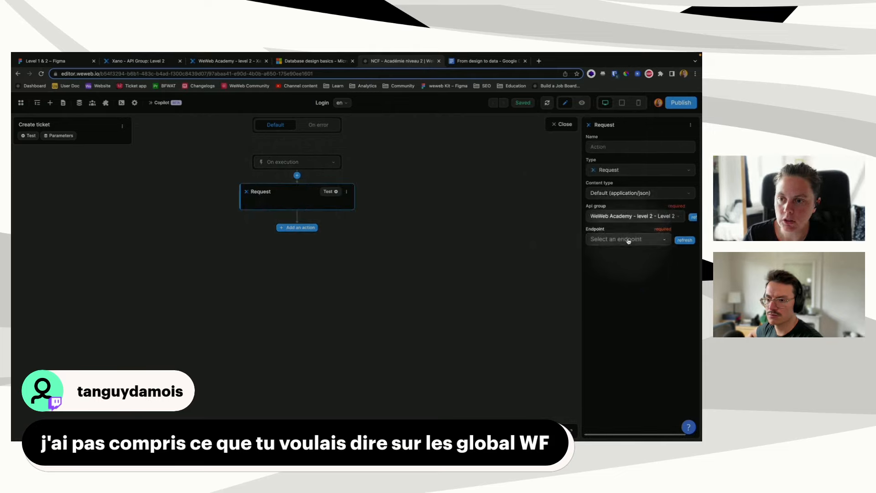
left_click(628, 240)
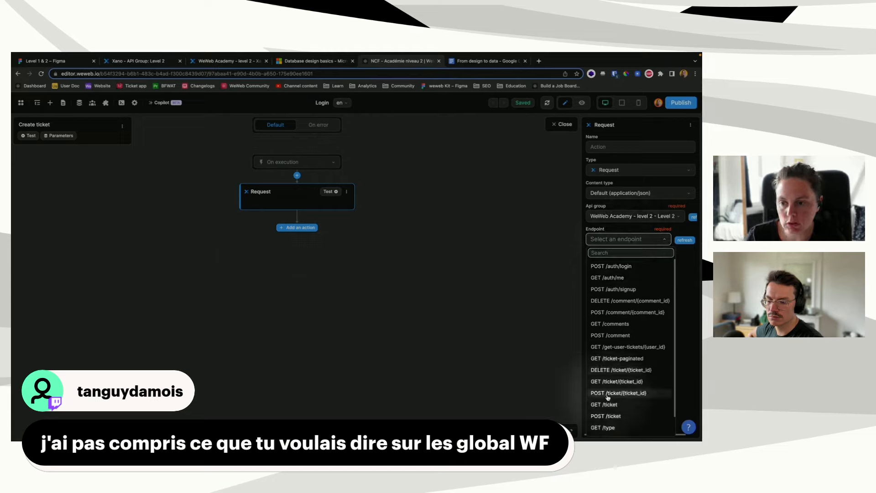
left_click(607, 416)
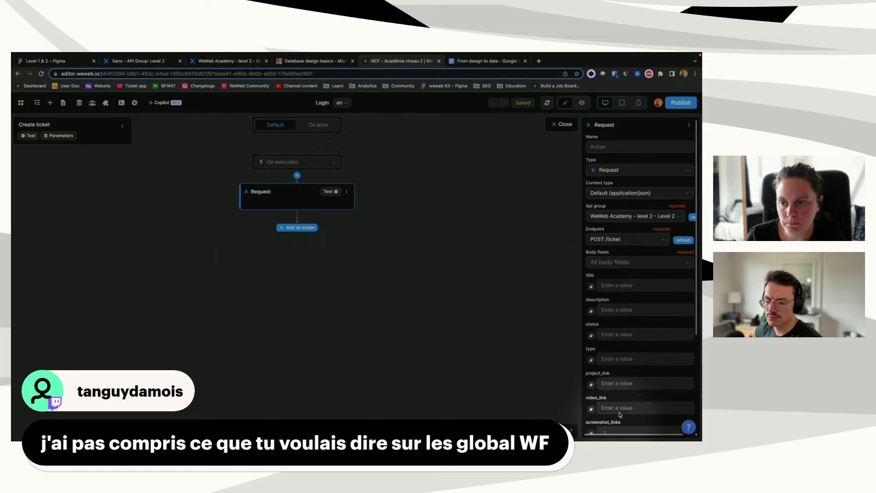
scroll(614, 258, "down", 5)
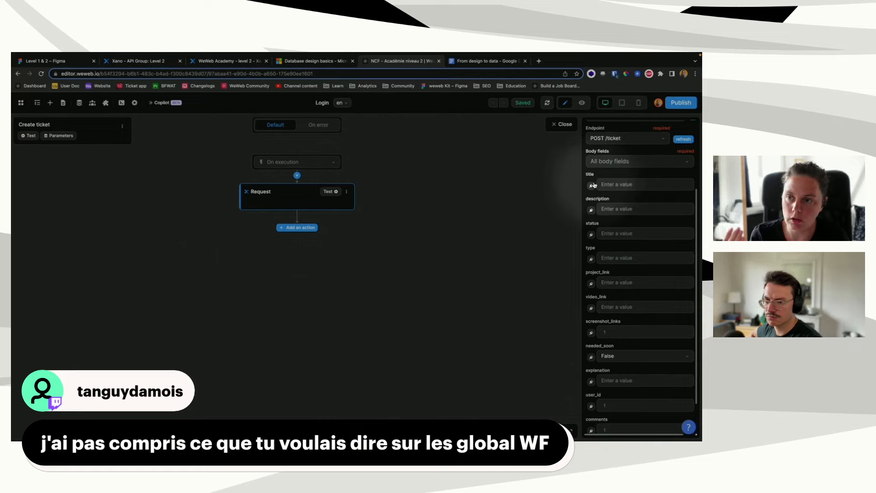
scroll(627, 196, "up", 5)
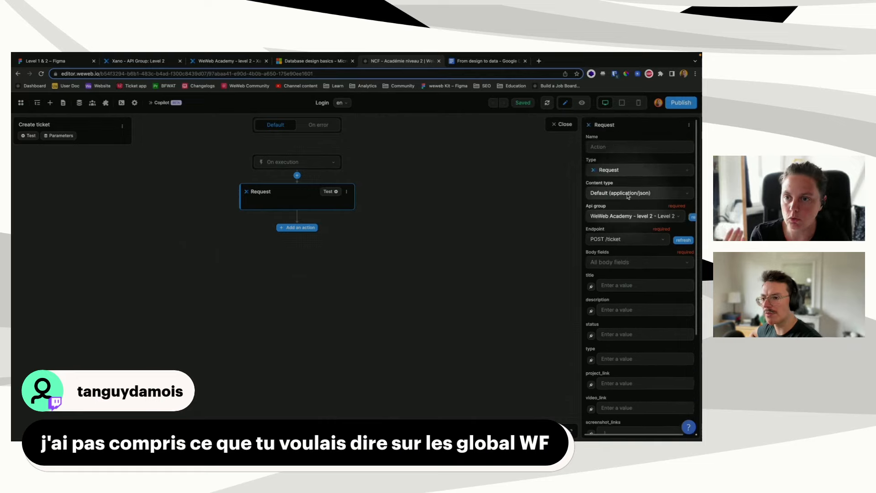
Step: Add text parameters description, type and status next to titre in the workflow's Parameters list
left_click(53, 139)
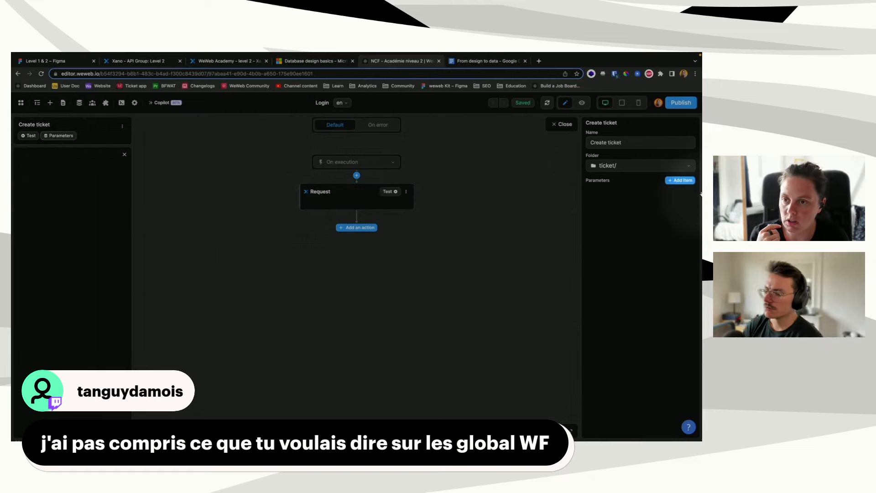
left_click(682, 180)
left_click(682, 181)
left_click(682, 181)
left_click(682, 181)
left_click(682, 181)
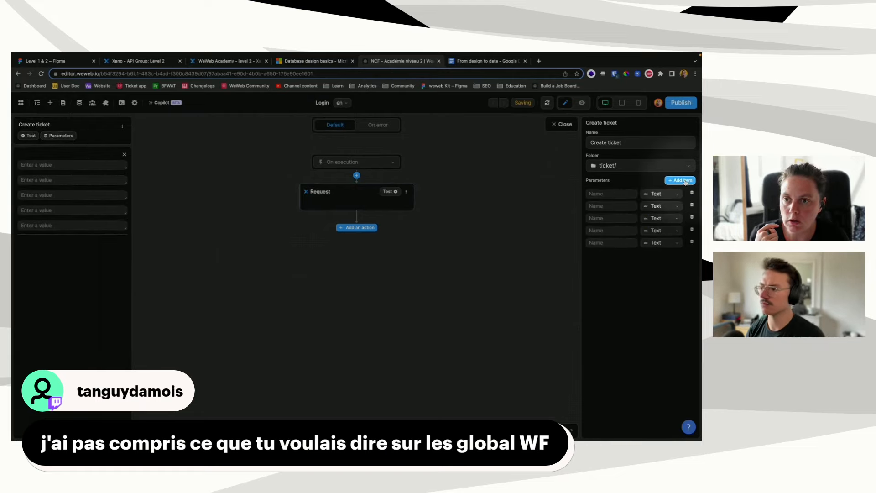
left_click(682, 181)
left_click(682, 180)
type("titre")
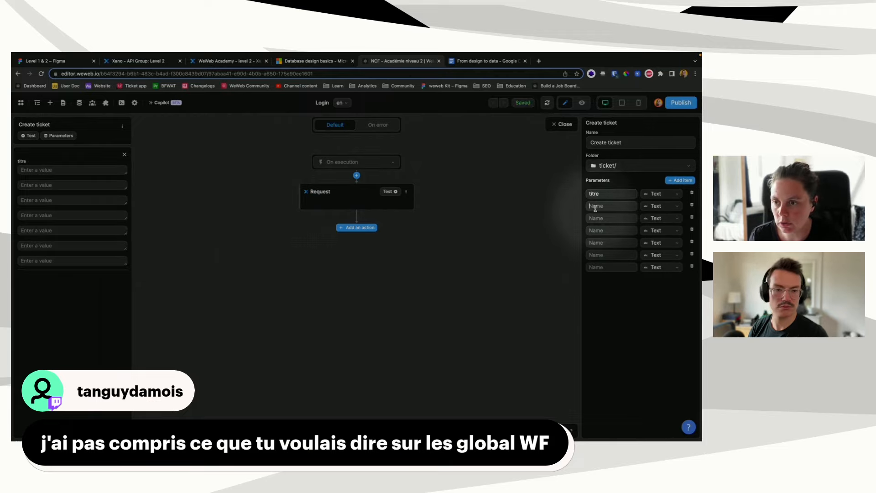
type("des")
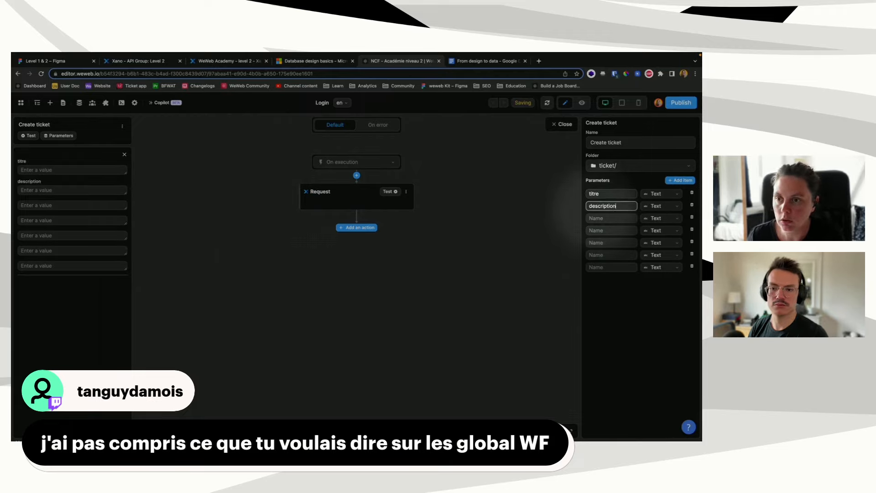
type("cription")
left_click(602, 219)
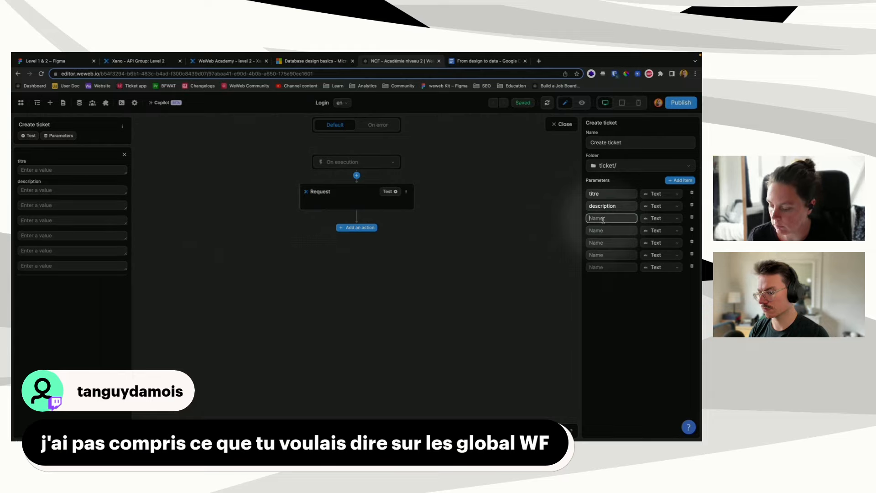
type("type")
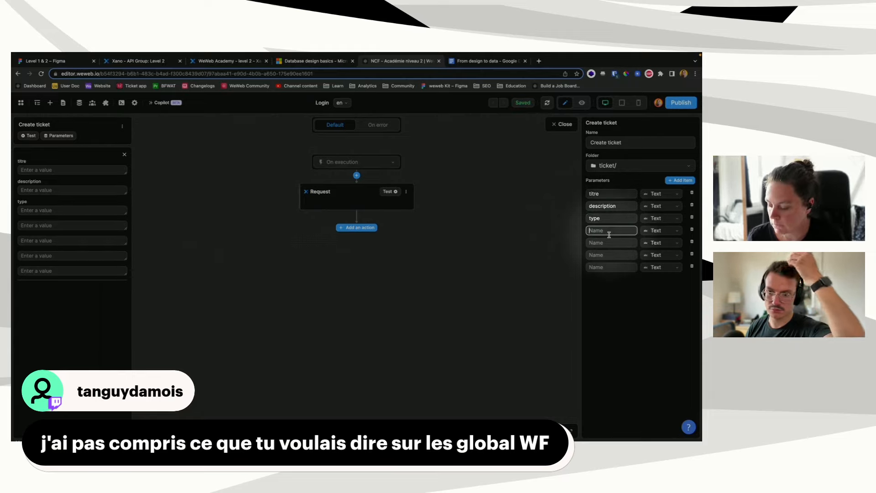
type("status")
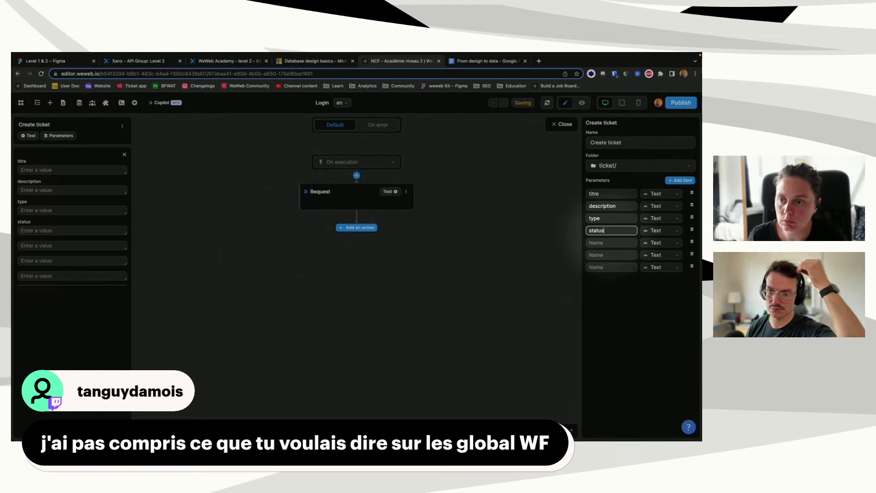
key("BackSpace")
type("s")
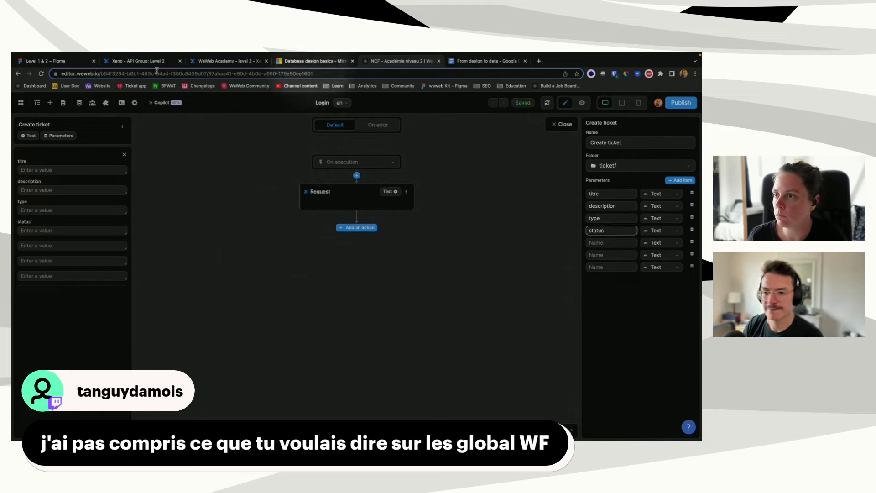
left_click(142, 61)
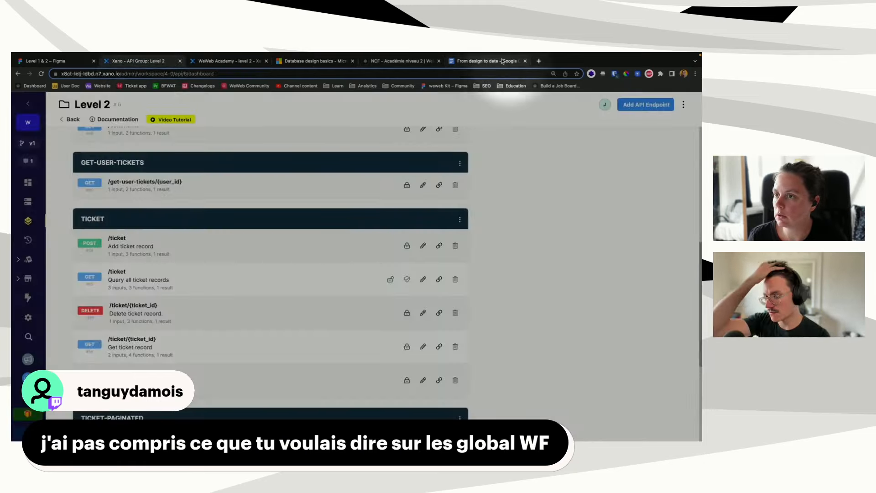
Step: Review the POST /ticket endpoint's inputs in Xano, then return to the Create ticket workflow
left_click(192, 249)
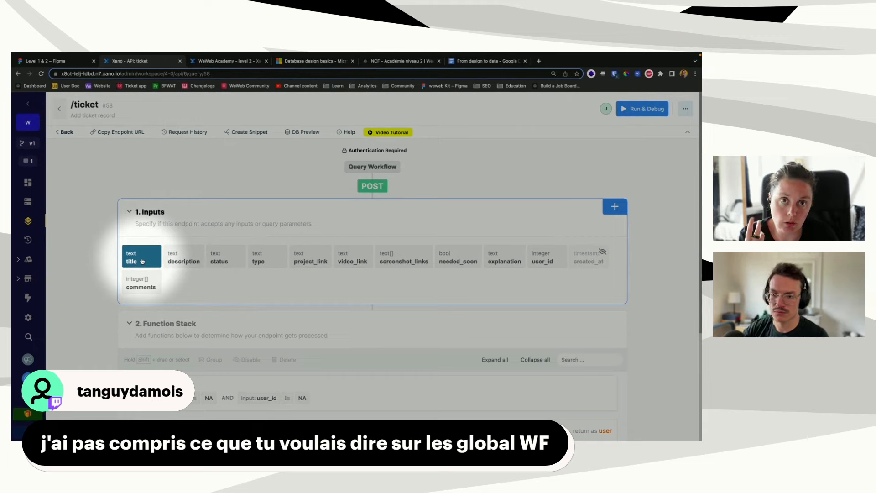
left_click(424, 62)
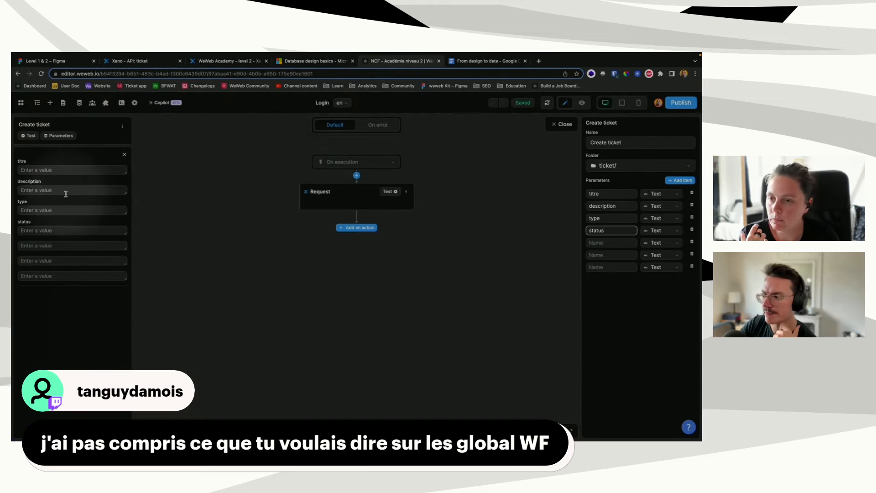
Step: Bind the Request's title to the titre parameter, and description and status to formulas
left_click(359, 203)
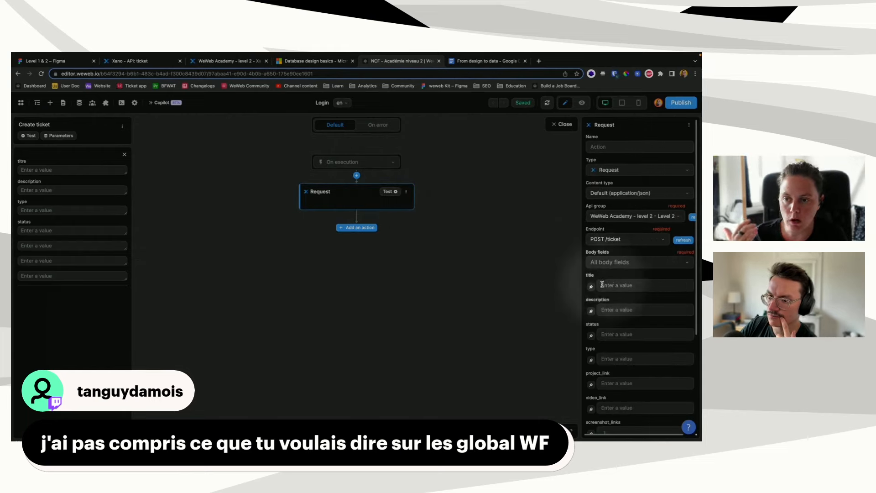
left_click(591, 286)
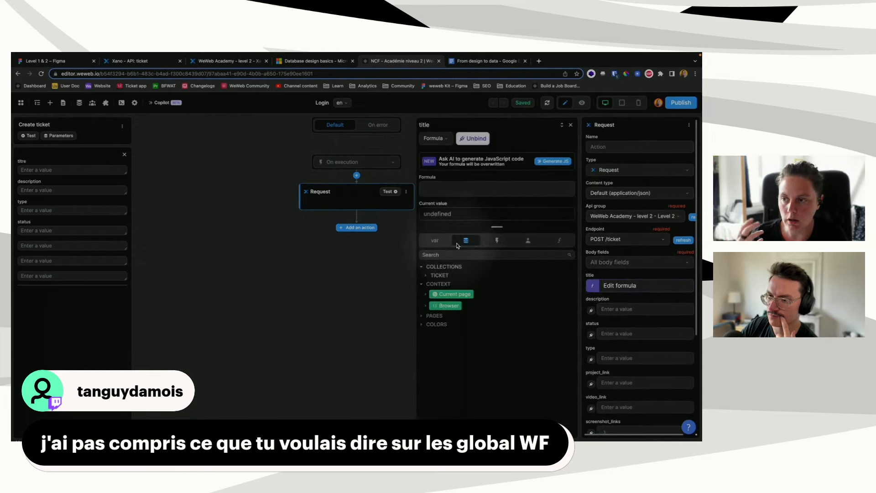
left_click(497, 240)
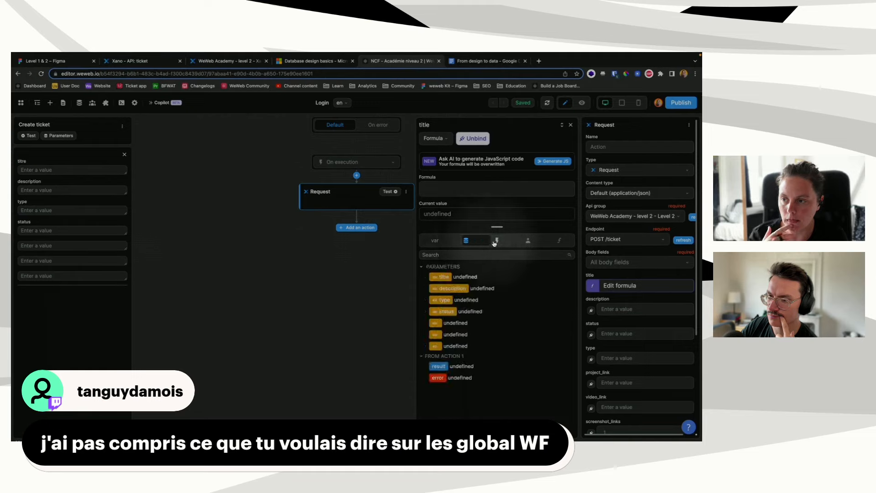
left_click(440, 277)
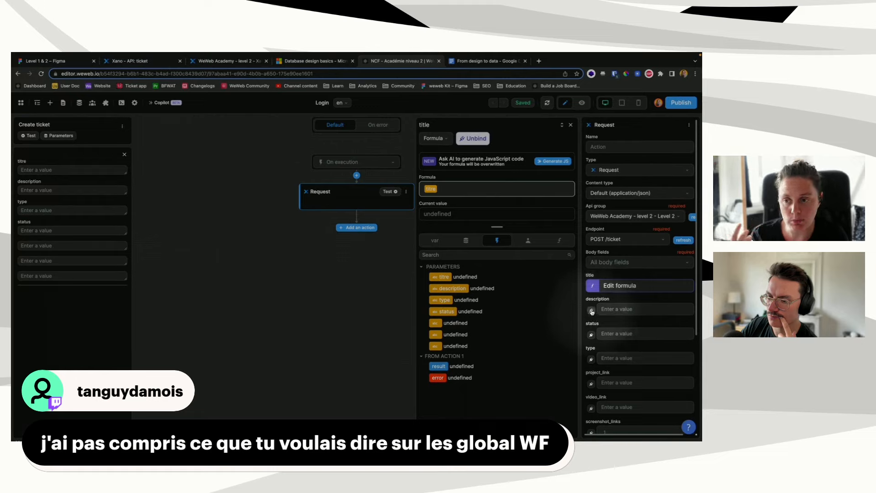
left_click(591, 311)
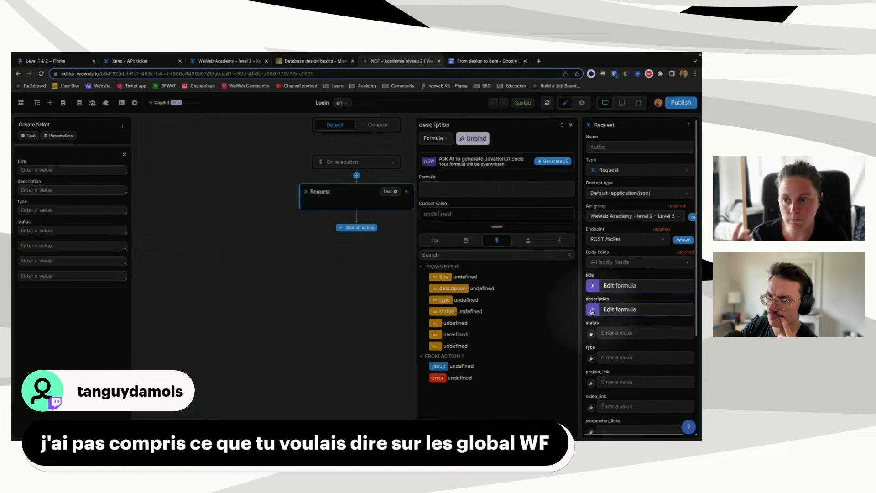
left_click(593, 334)
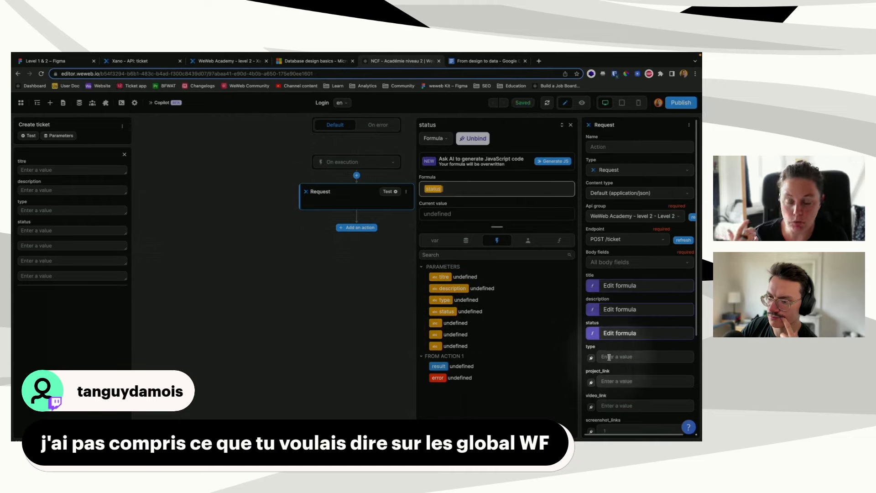
left_click(570, 125)
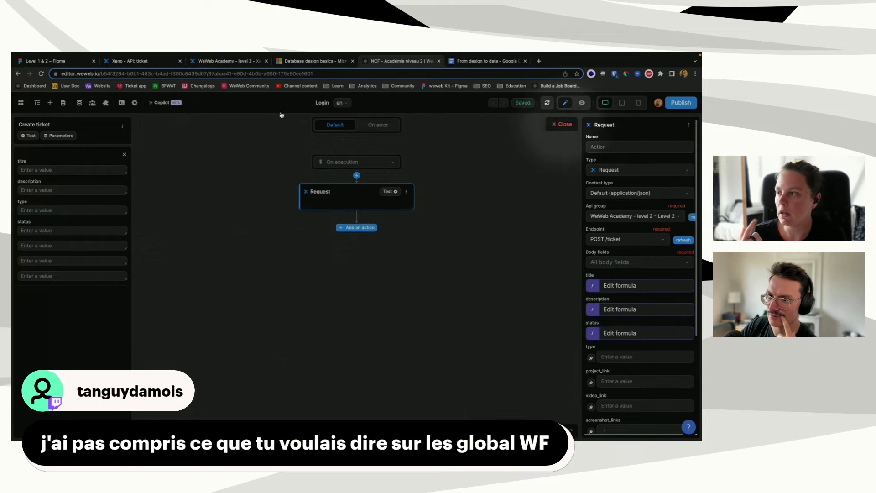
Step: Close the Create ticket workflow editor and display the Home page
left_click(562, 124)
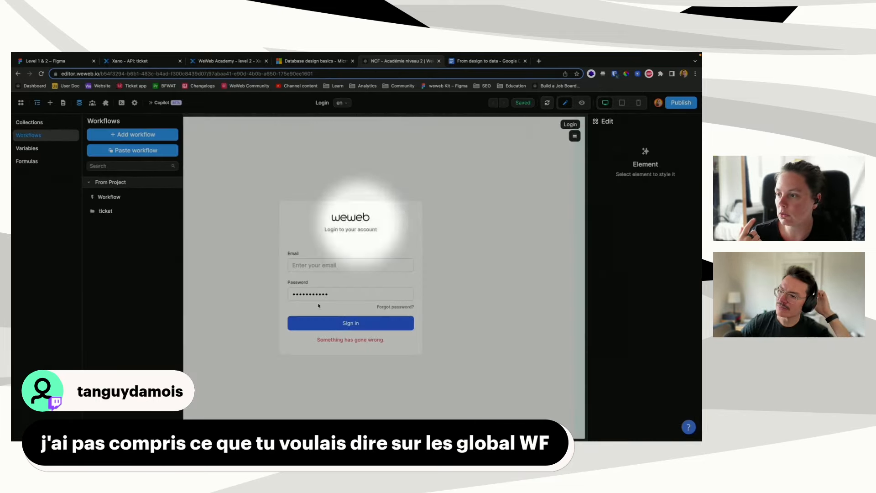
left_click(63, 103)
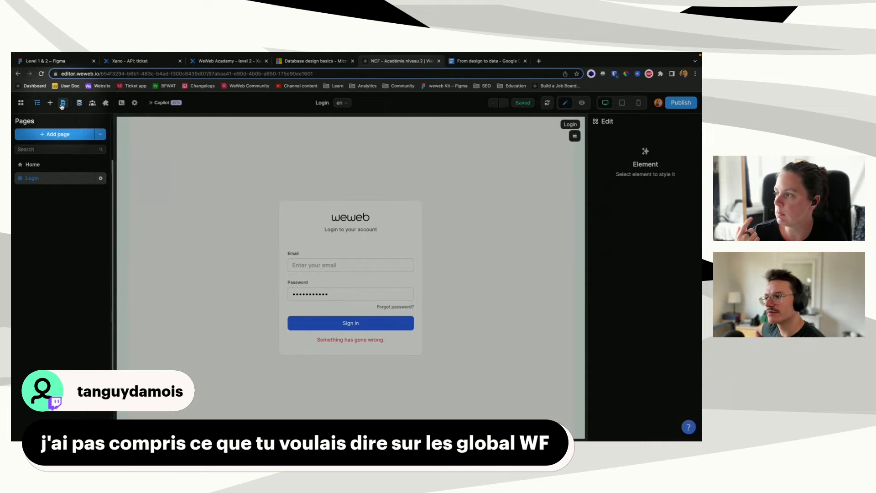
left_click(36, 166)
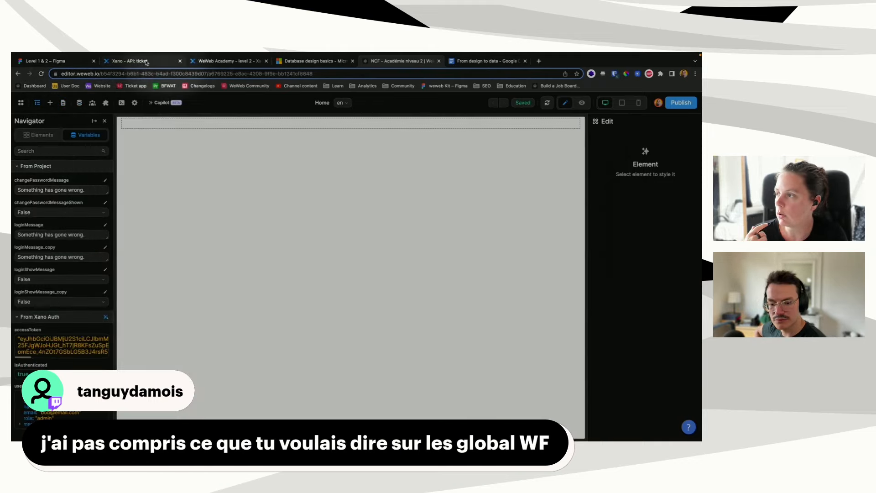
Step: In Figma's Layout 2 page, pan to the desktop Create a ticket frames with Product feedback selected
left_click(71, 62)
scroll(350, 256, "right", 6)
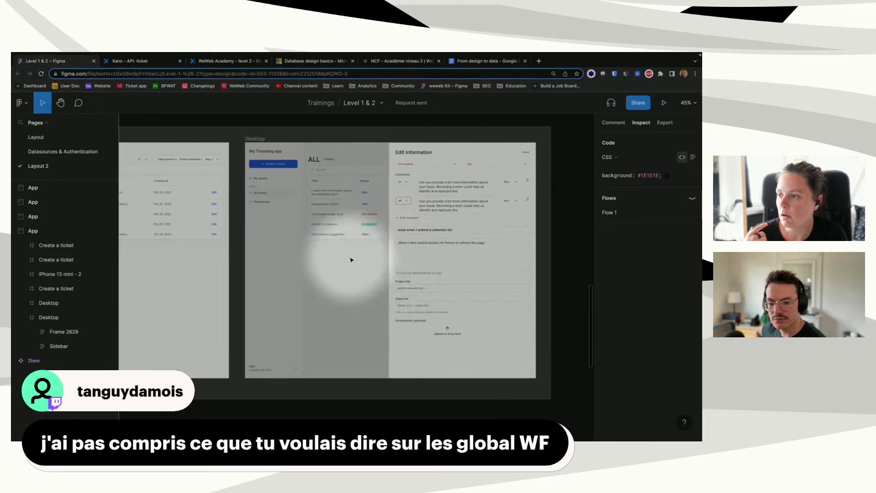
scroll(350, 260, "right", 3)
scroll(350, 260, "left", 6)
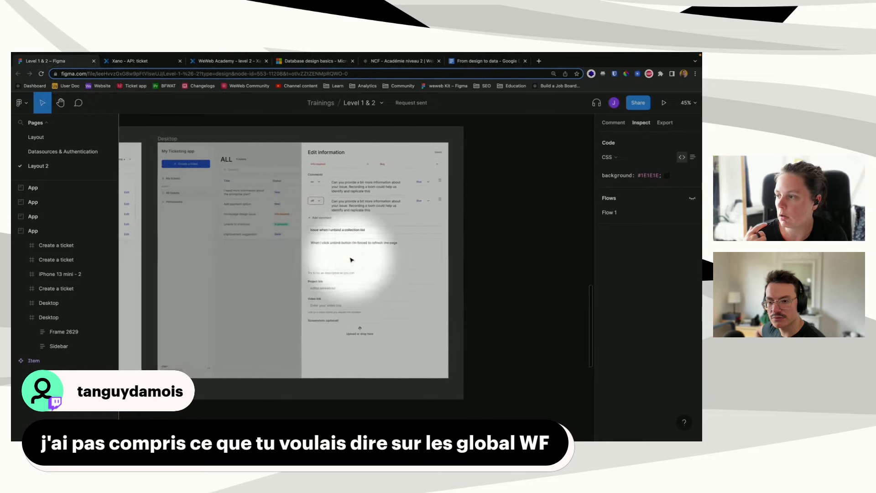
scroll(350, 259, "down", 10)
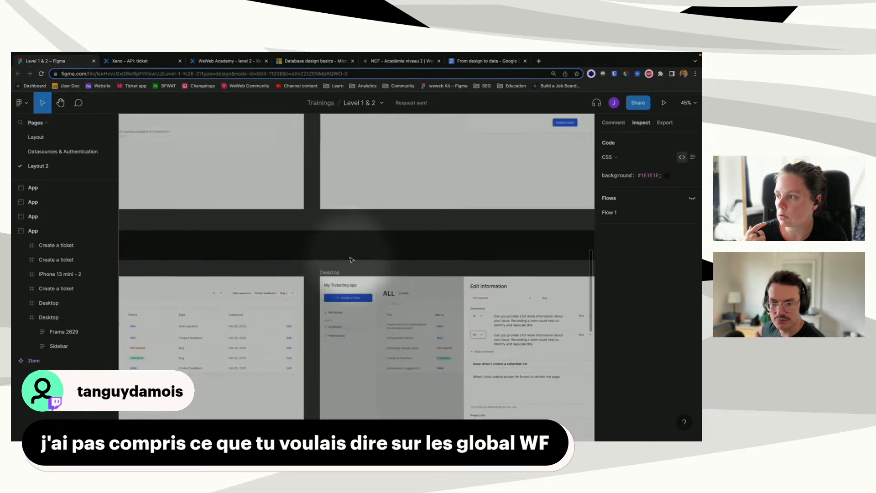
scroll(350, 259, "right", 8)
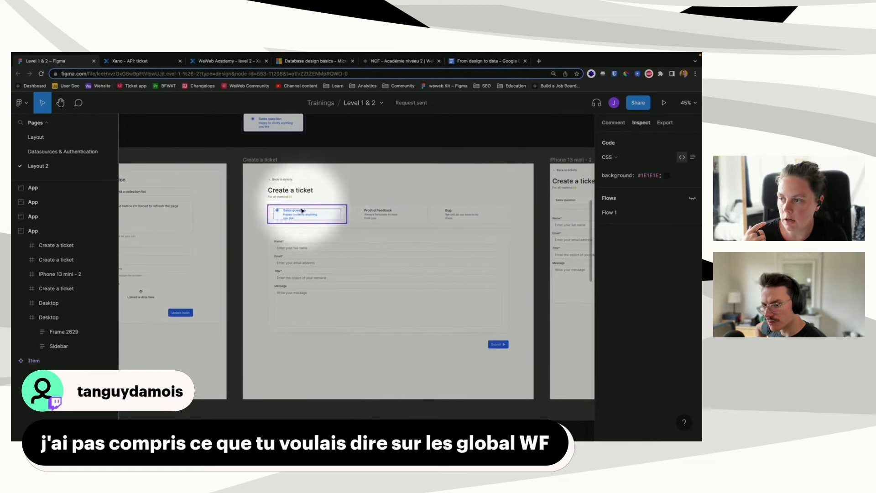
scroll(301, 211, "right", 6)
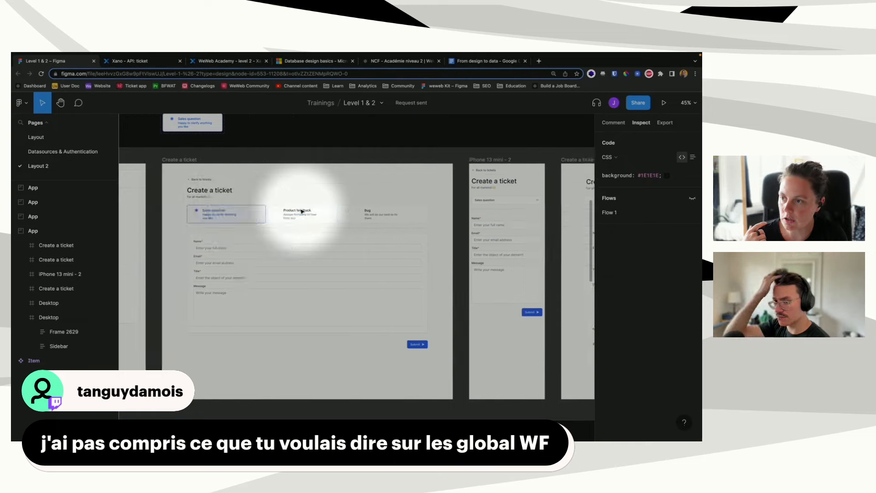
scroll(301, 211, "right", 1)
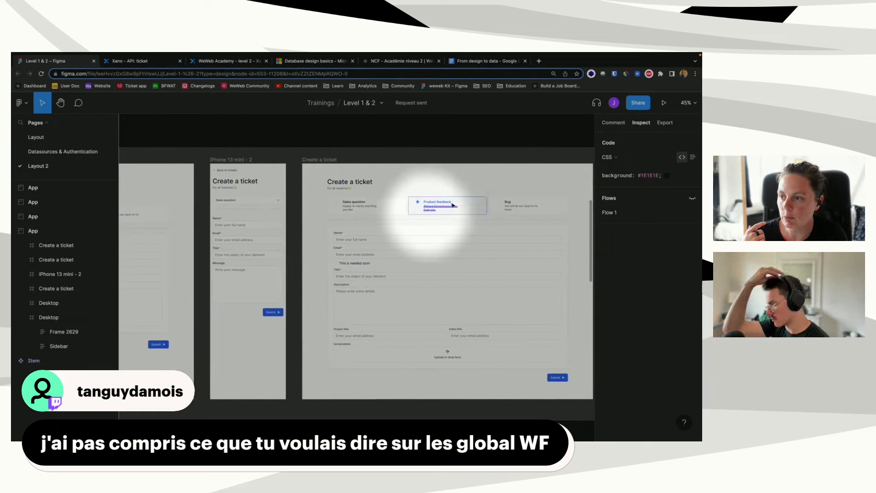
scroll(452, 205, "right", 5)
scroll(453, 204, "right", 3)
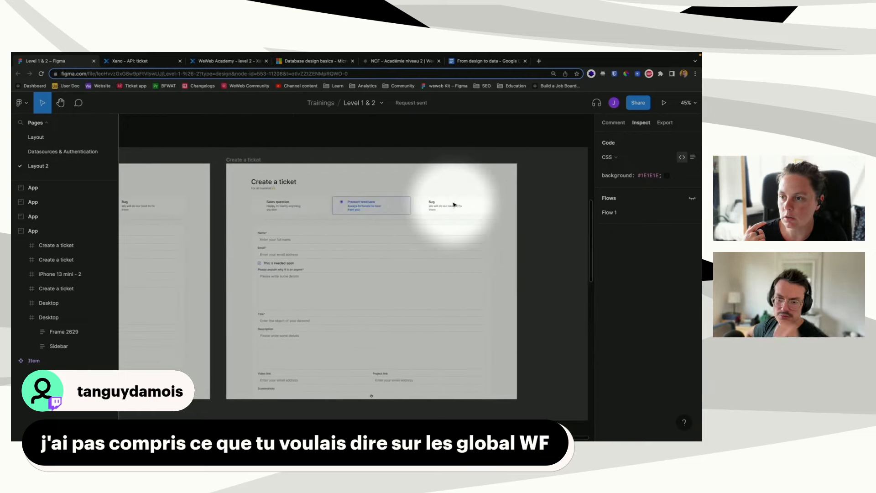
scroll(337, 250, "left", 5)
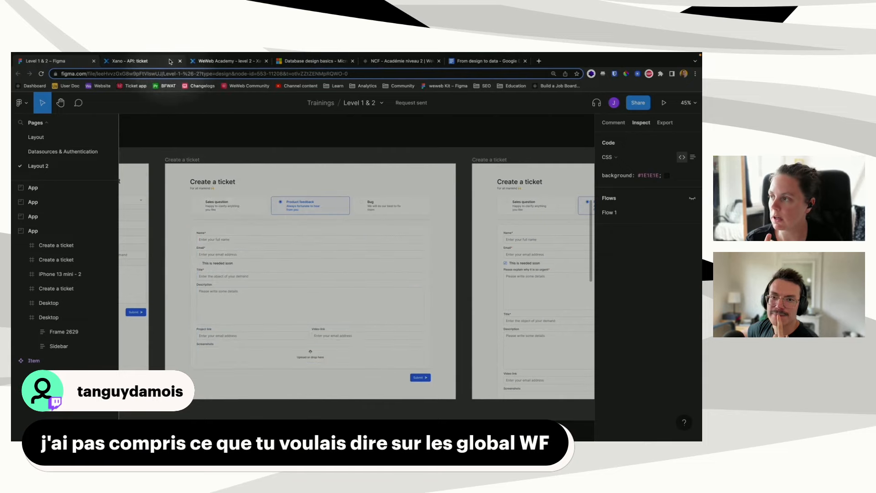
Step: Back in WeWeb, open the Create ticket workflow and its POST /ticket Request action
left_click(428, 62)
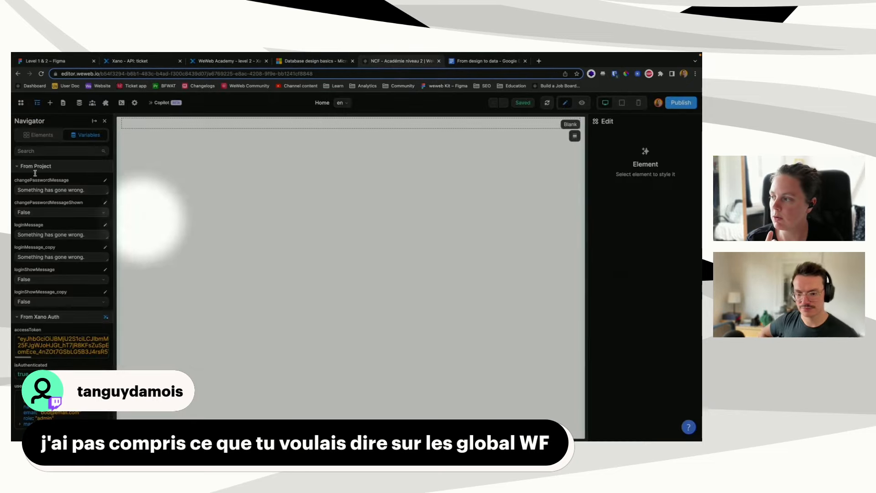
left_click(79, 103)
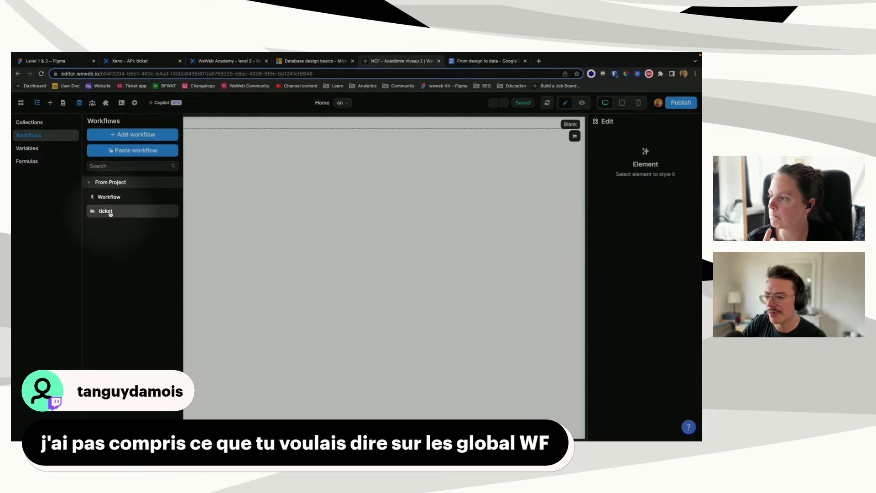
left_click(116, 226)
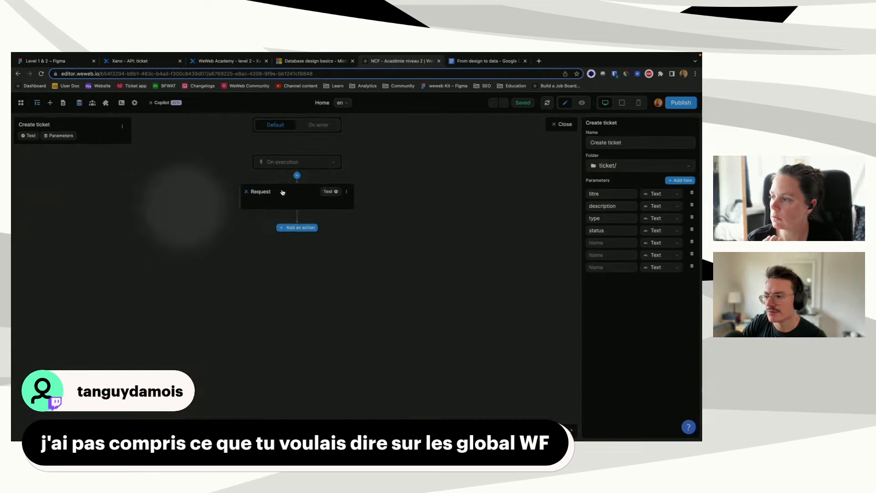
left_click(281, 196)
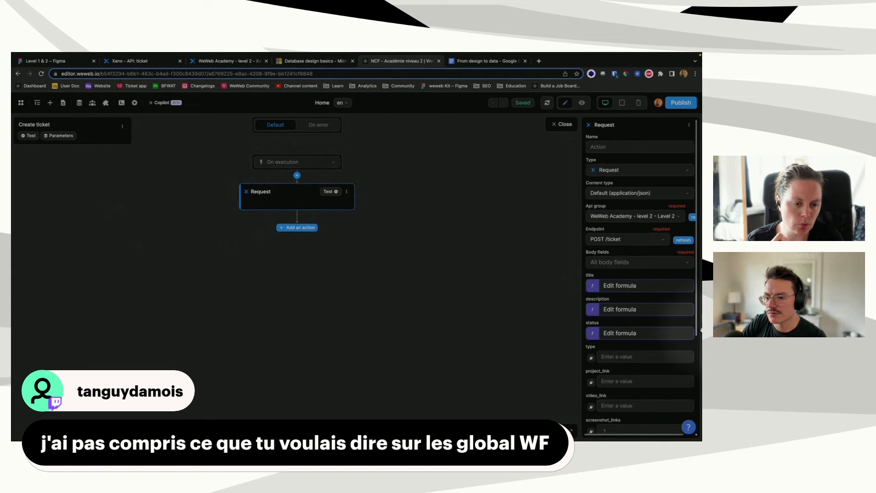
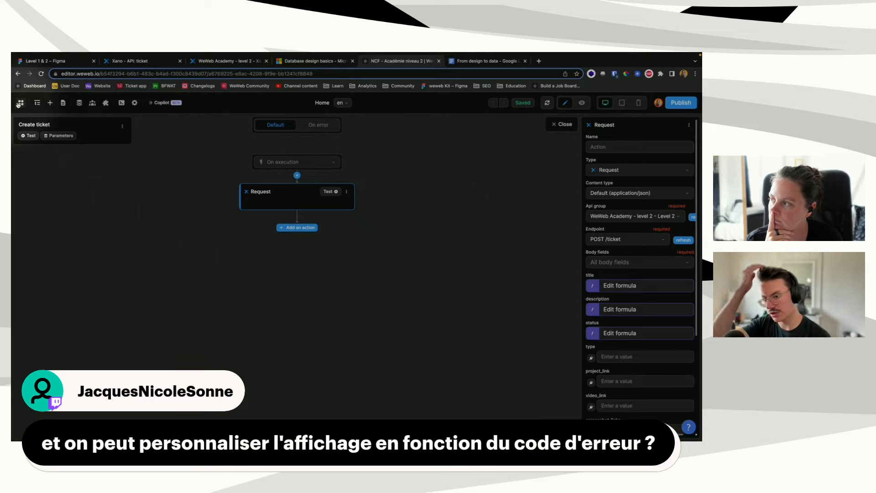
Step: Open the WeWeb logo menu in the top-left of the editor
left_click(20, 103)
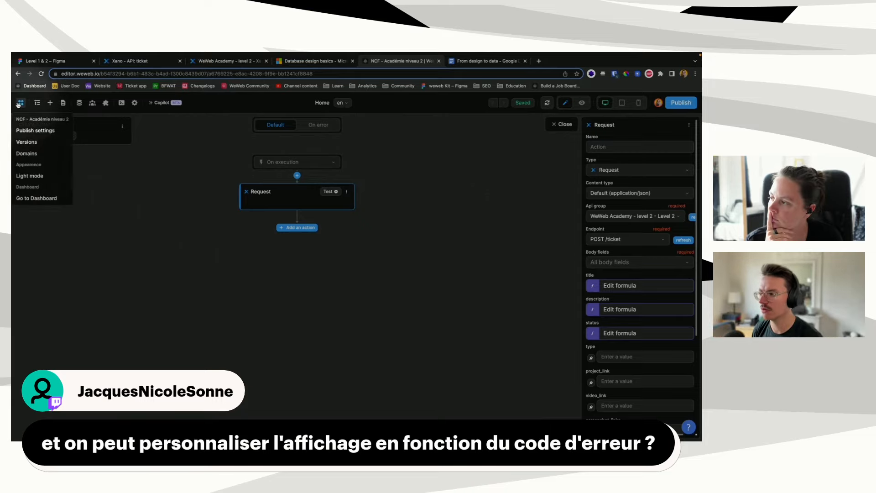
Step: From the dashboard's WeWeb workspace, search 'crm' and open Templates - CRM in the editor
left_click(53, 199)
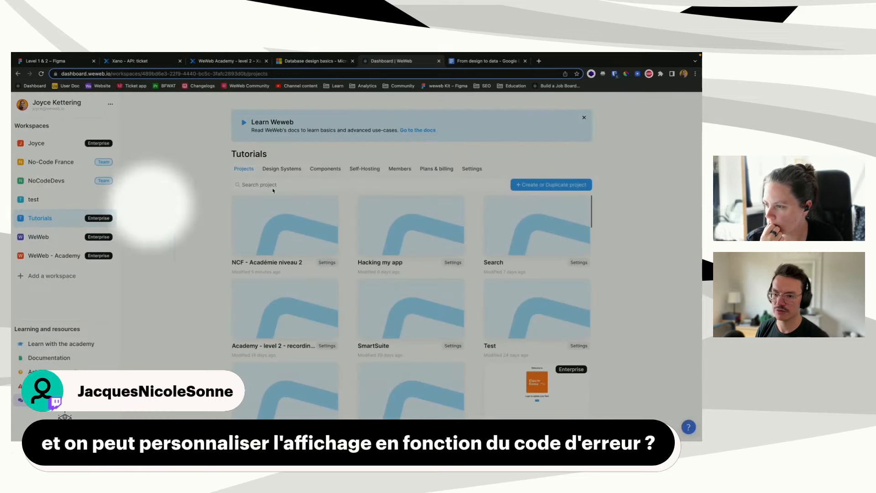
left_click(52, 237)
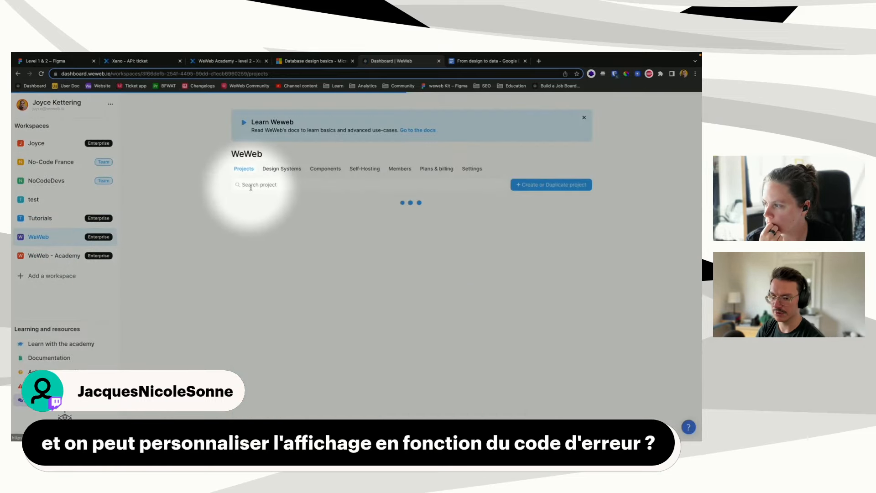
left_click(251, 184)
type("crm")
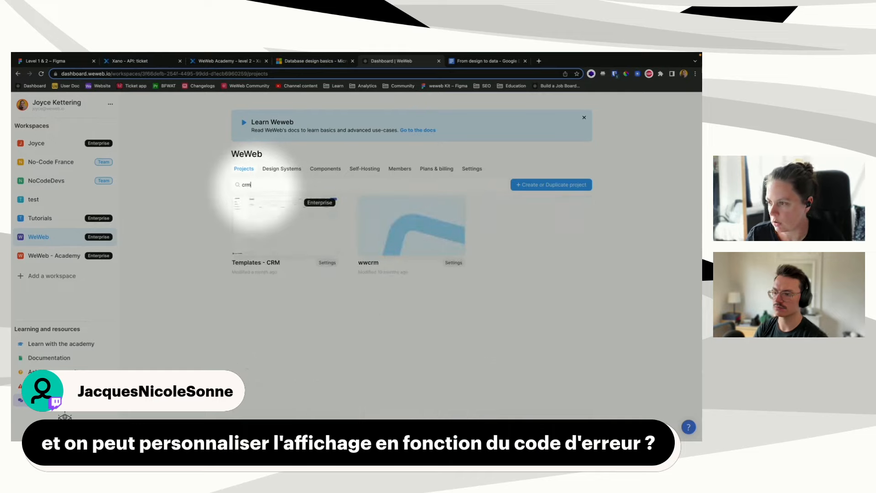
mouse_move(258, 214)
left_click(291, 227)
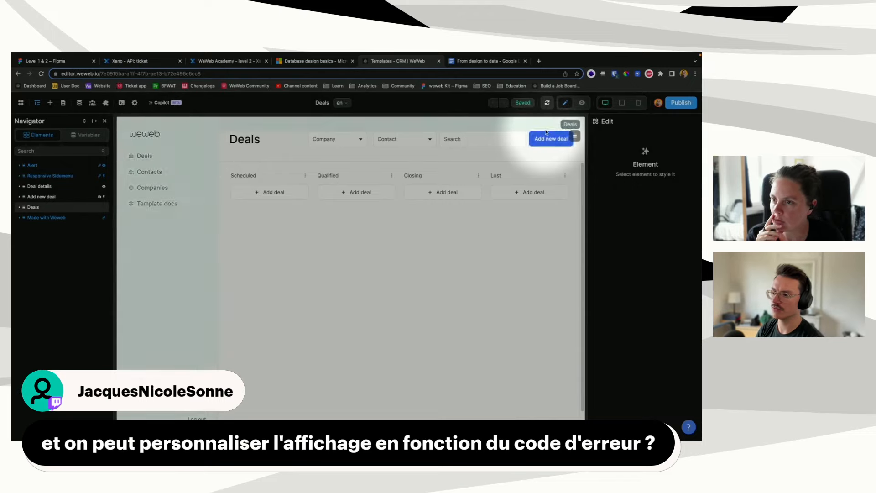
Step: Preview the CRM app and try submitting the Add new deal form with test text 'klj'
left_click(582, 102)
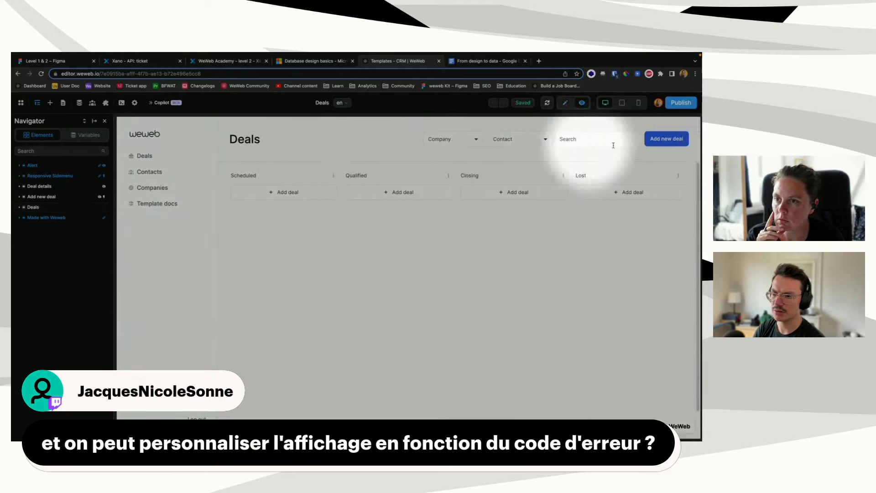
left_click(652, 138)
left_click(481, 175)
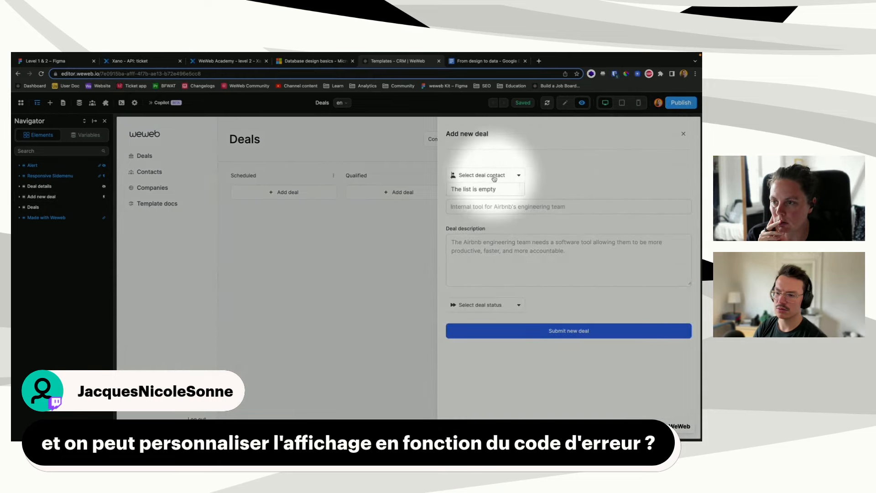
left_click(488, 206)
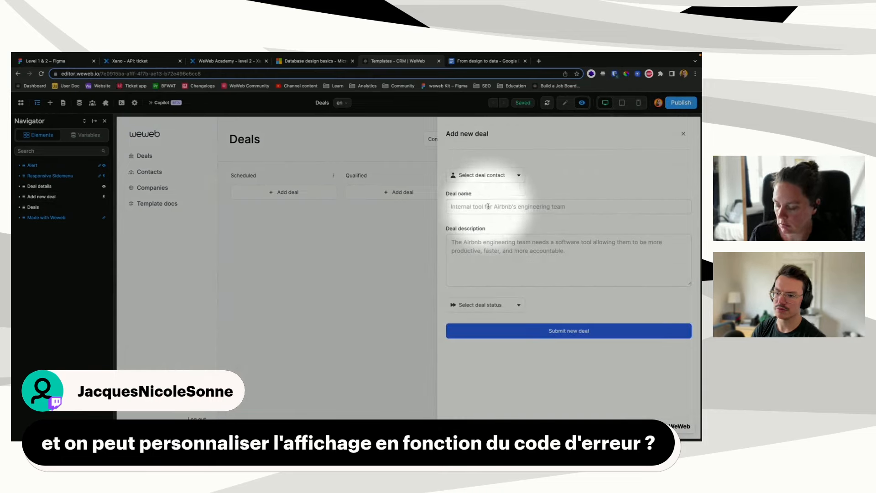
left_click(521, 330)
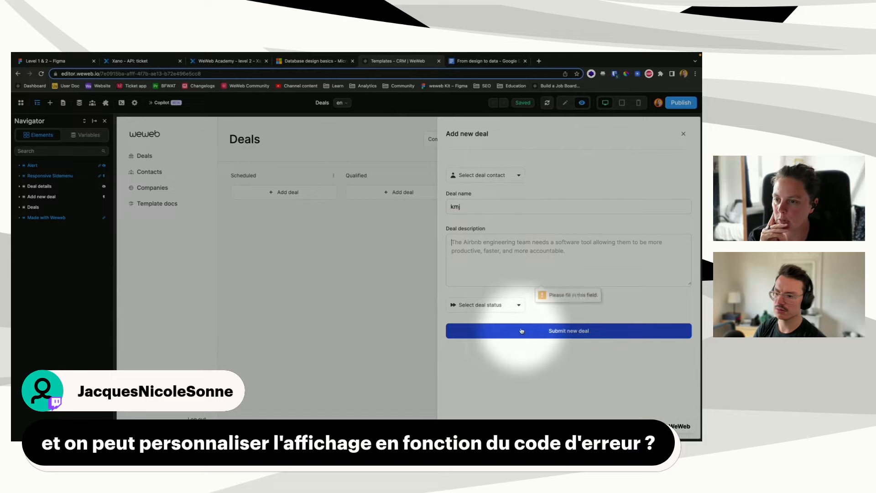
type("kljhrat")
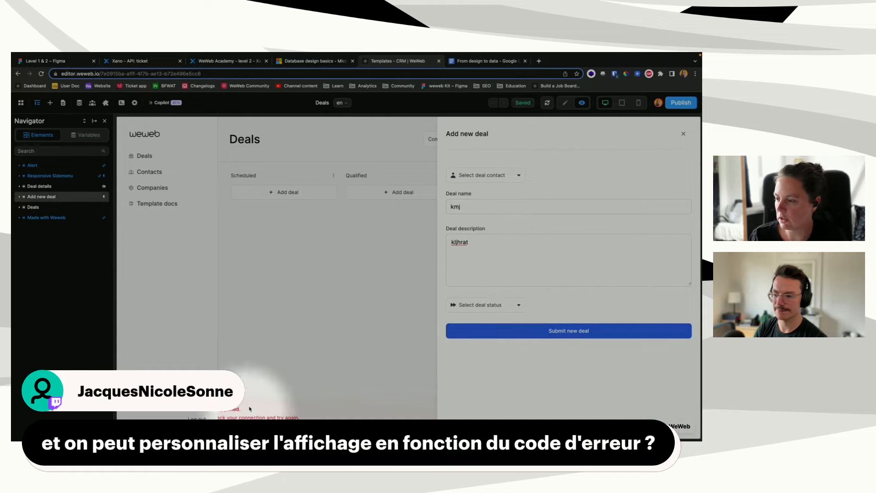
Step: Back in the editor, inspect the Add new deal modal's Close modal on backdrop click workflow
left_click(565, 103)
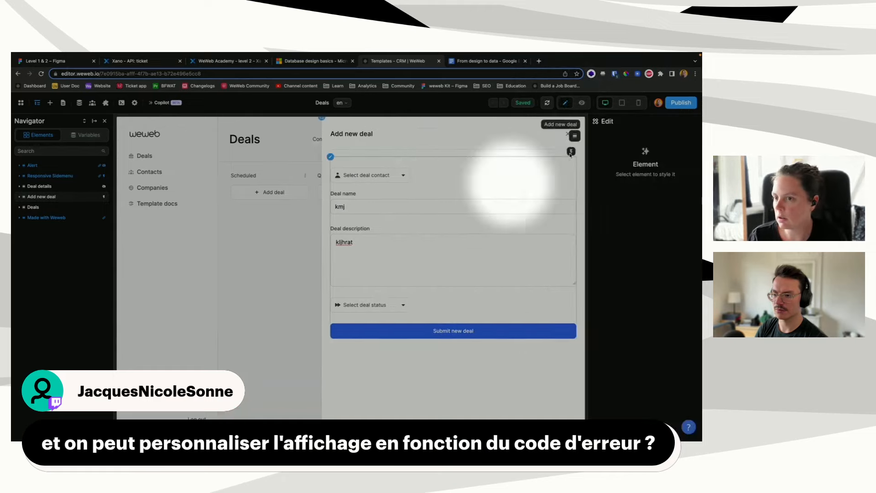
left_click(67, 196)
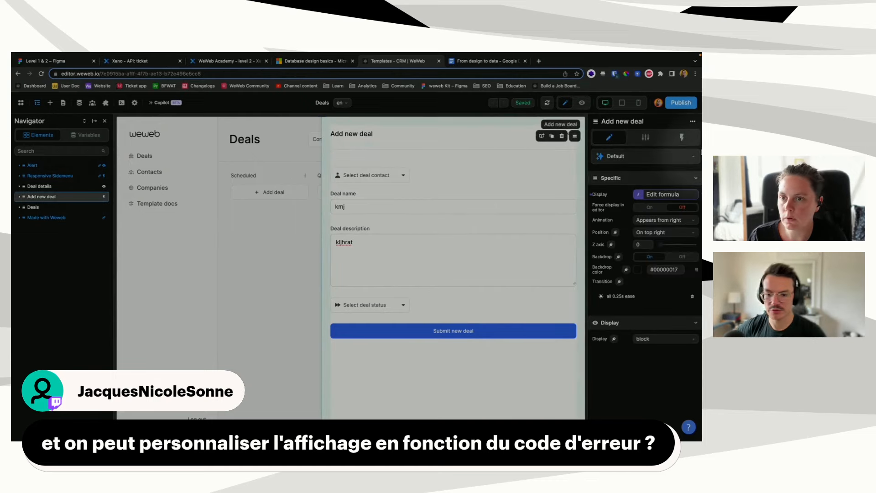
left_click(681, 137)
left_click(647, 181)
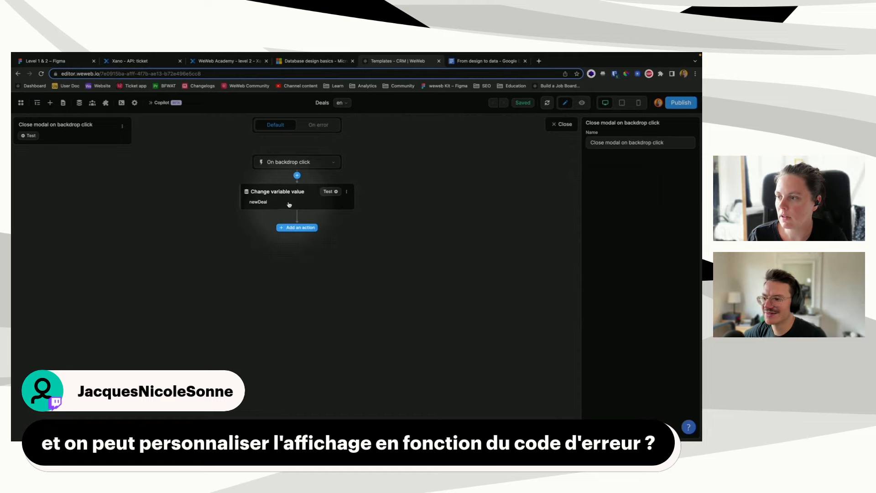
left_click(563, 124)
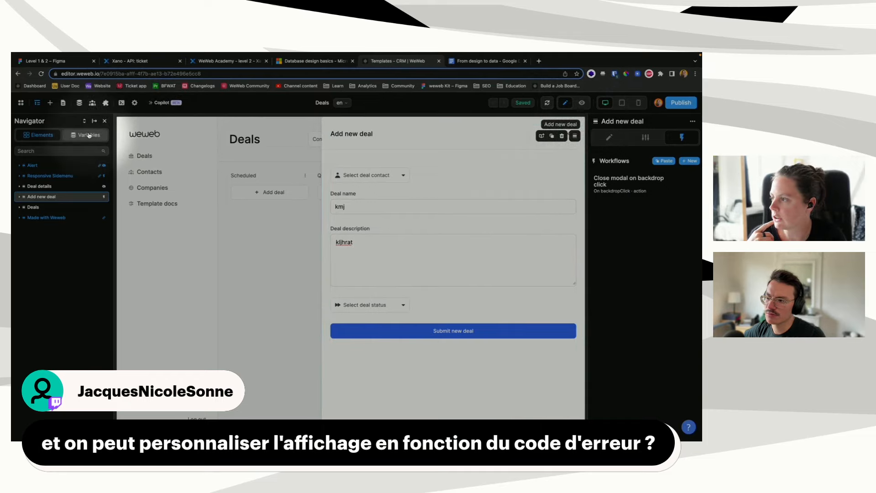
Step: Check the Responsive Sidemenu's settings, reselect Add new deal, and return to preview
left_click(50, 176)
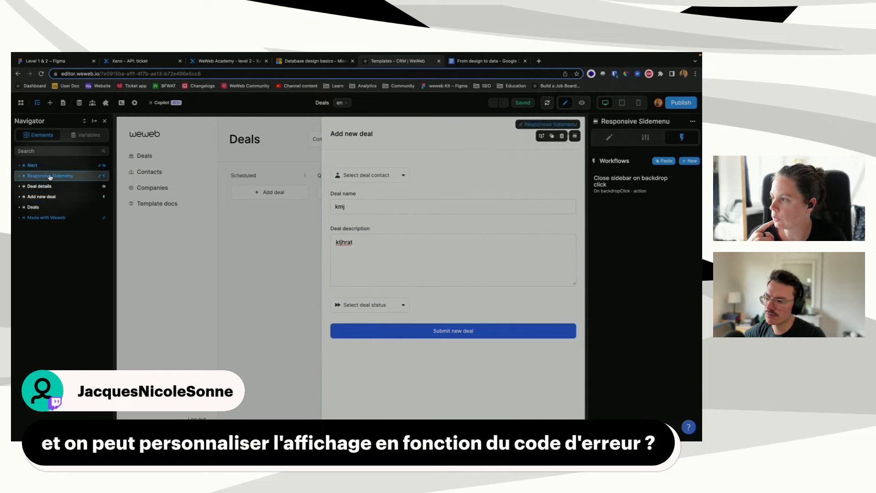
left_click(642, 139)
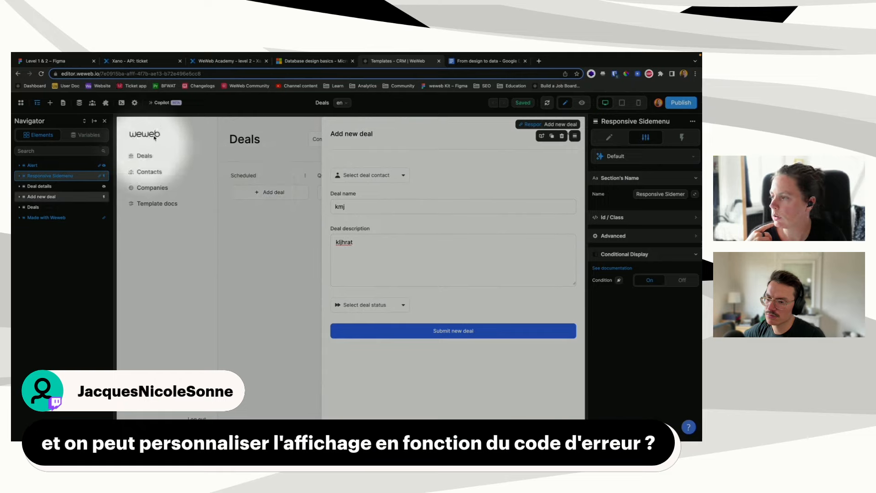
left_click(184, 129)
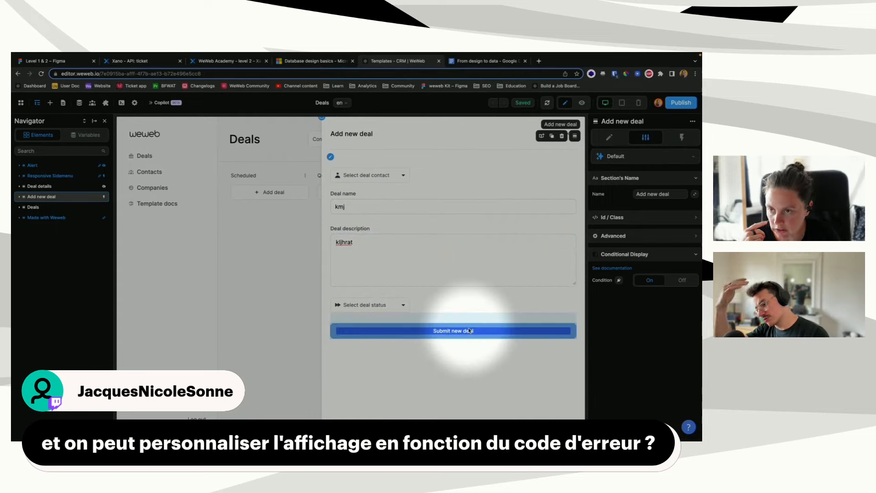
left_click(582, 103)
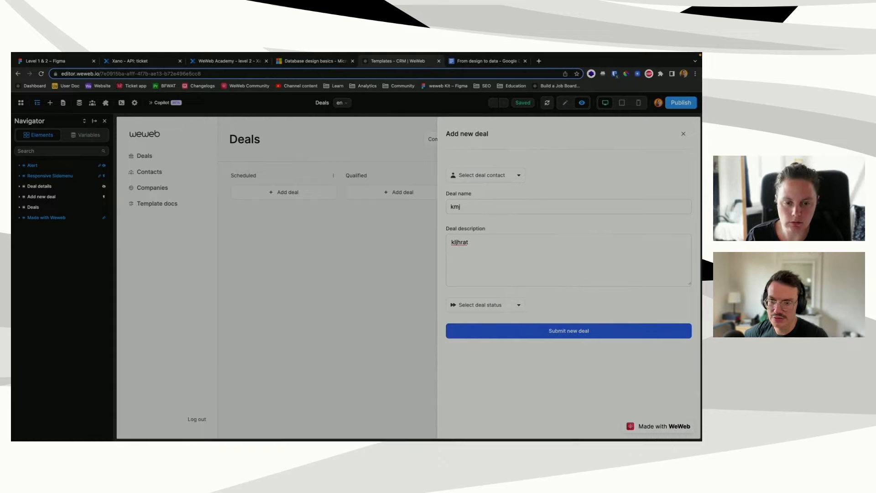
Step: Submit the test deal to trigger the error, then close the Add new deal panel in preview
left_click(522, 331)
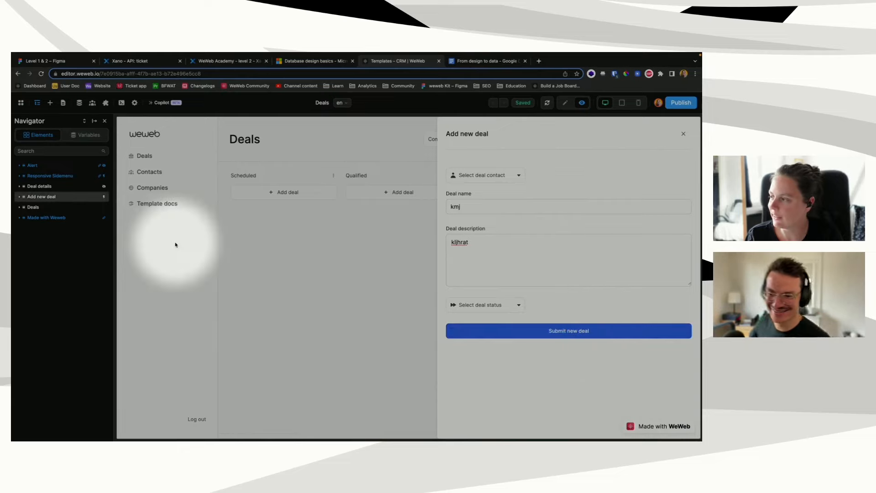
left_click(565, 102)
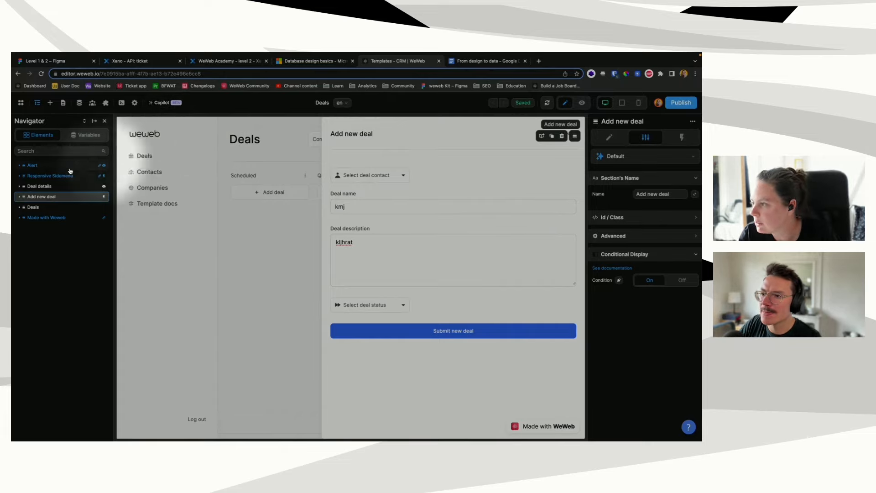
left_click(55, 175)
left_click(217, 178)
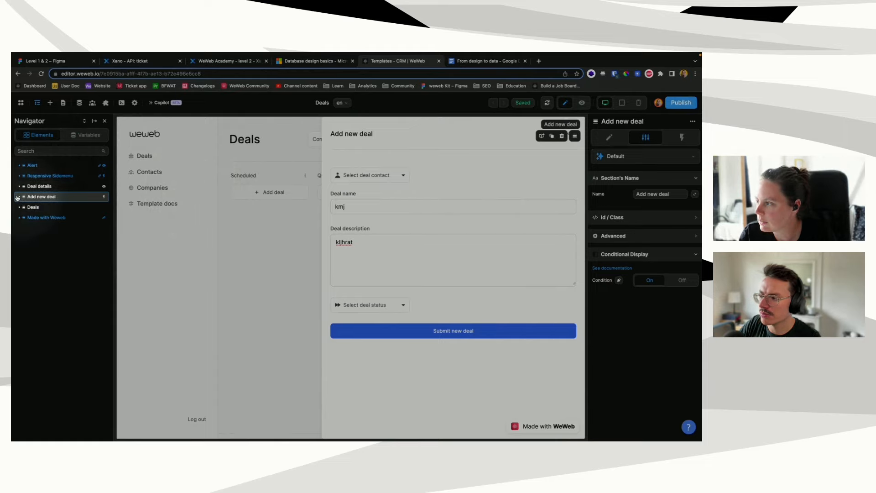
left_click(581, 104)
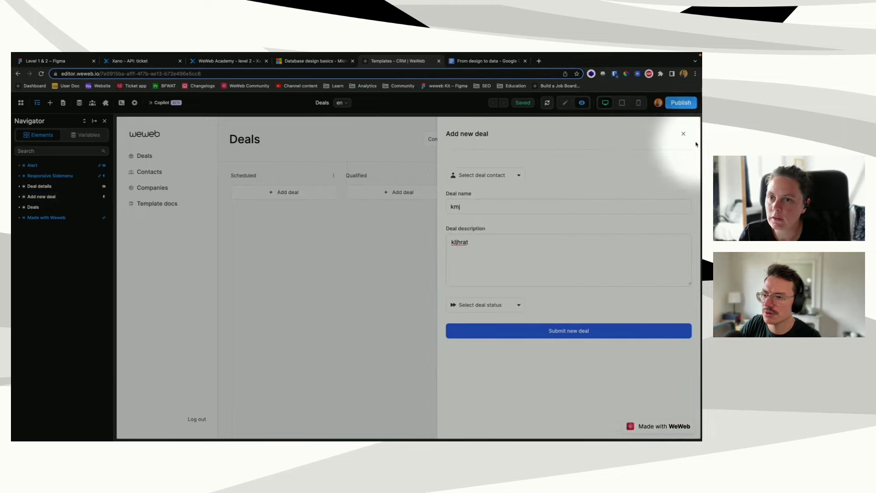
left_click(684, 134)
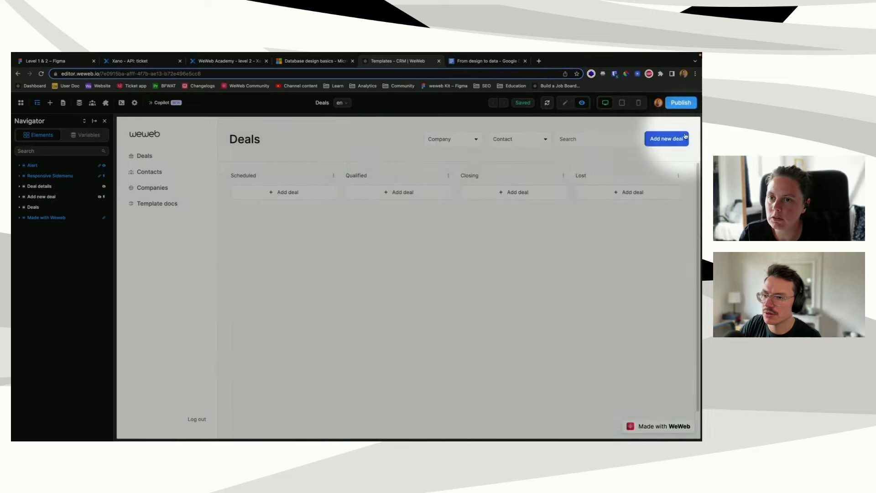
Step: In the editor, browse the sidemenu Menu's styles, then expand and select the Alert element
left_click(565, 103)
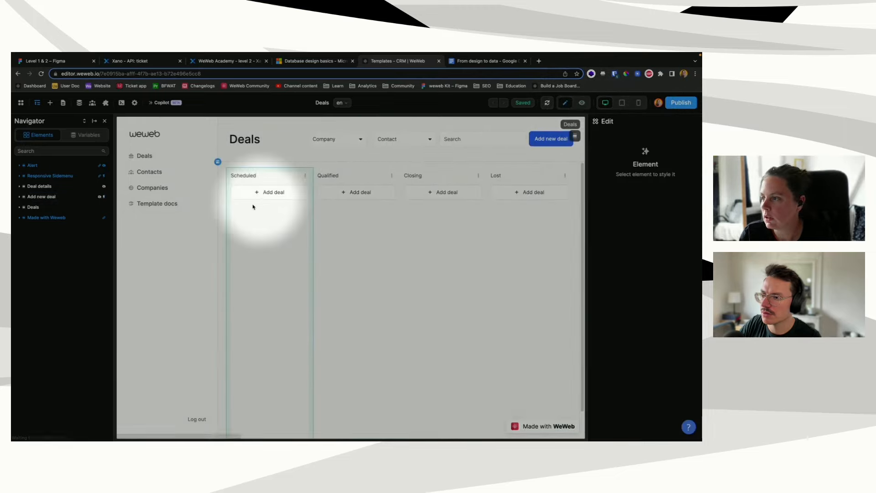
left_click(216, 195)
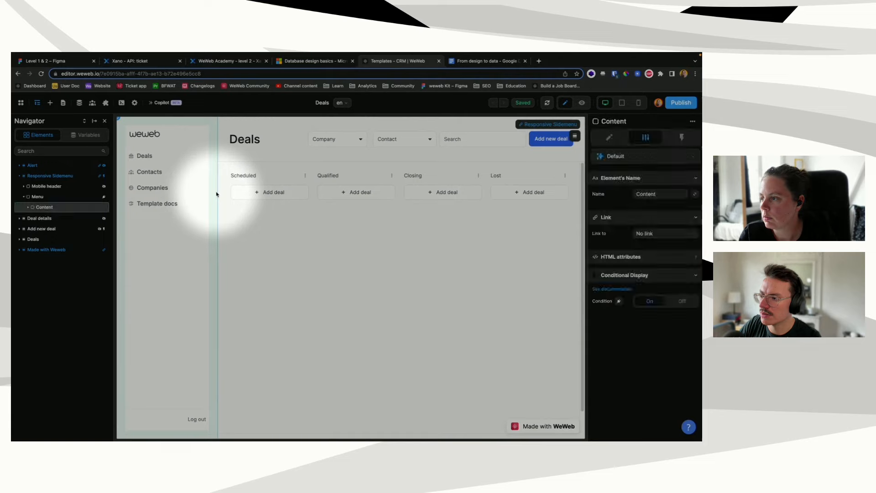
left_click(40, 197)
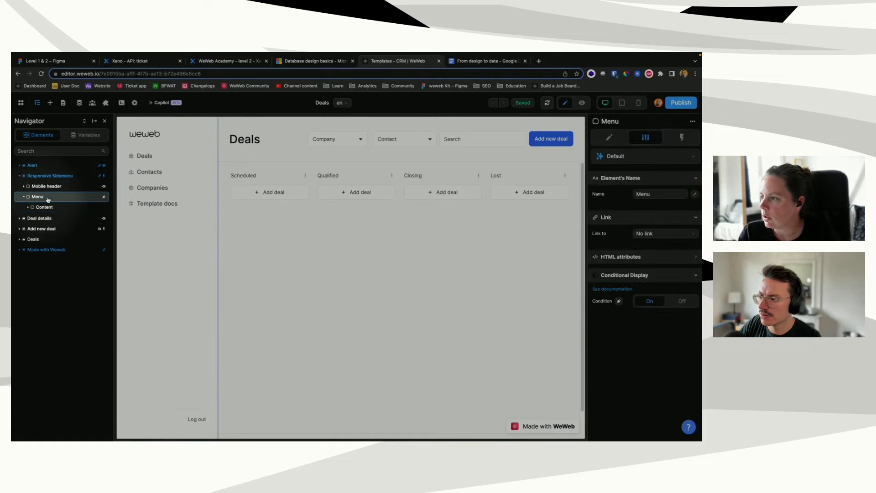
left_click(609, 137)
scroll(634, 310, "down", 2)
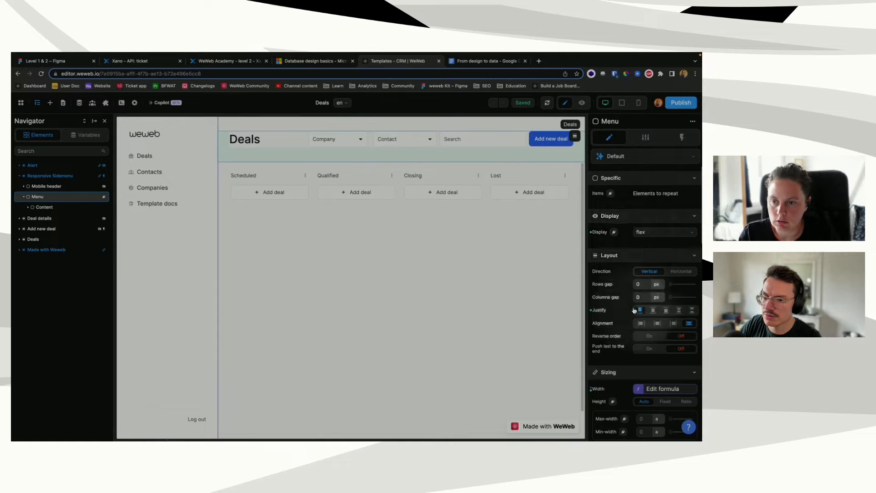
scroll(634, 310, "down", 5)
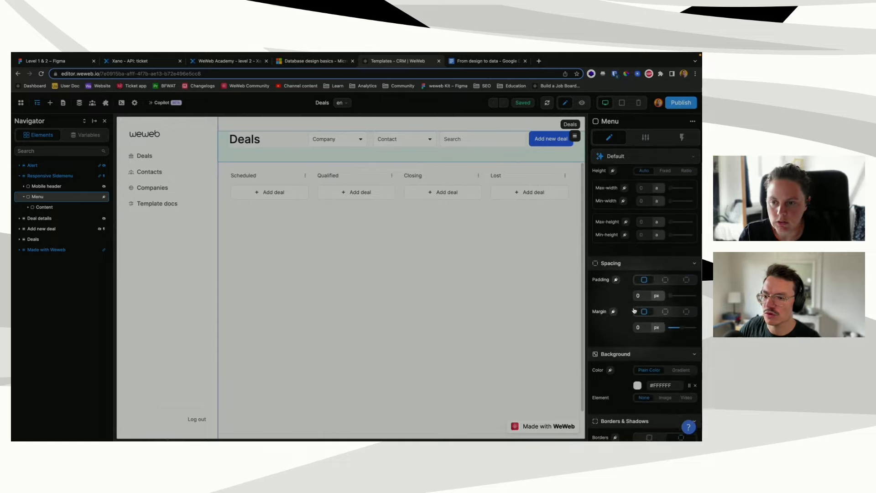
scroll(634, 310, "down", 7)
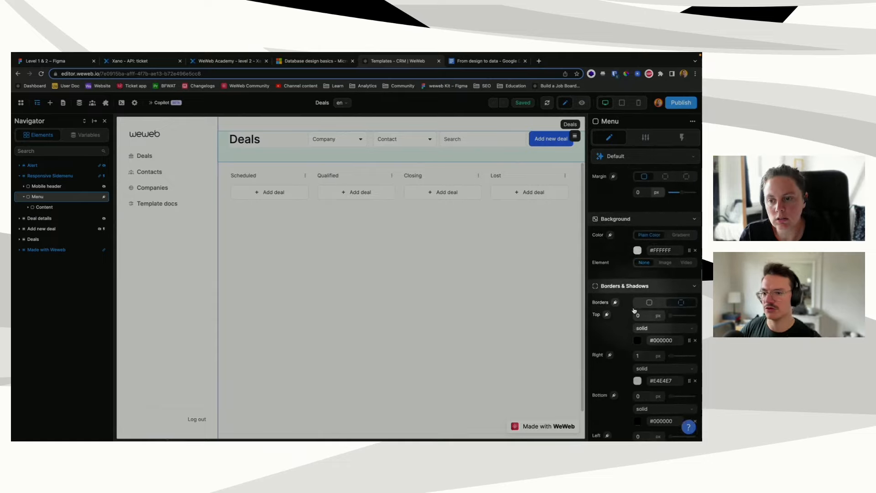
scroll(634, 310, "down", 2)
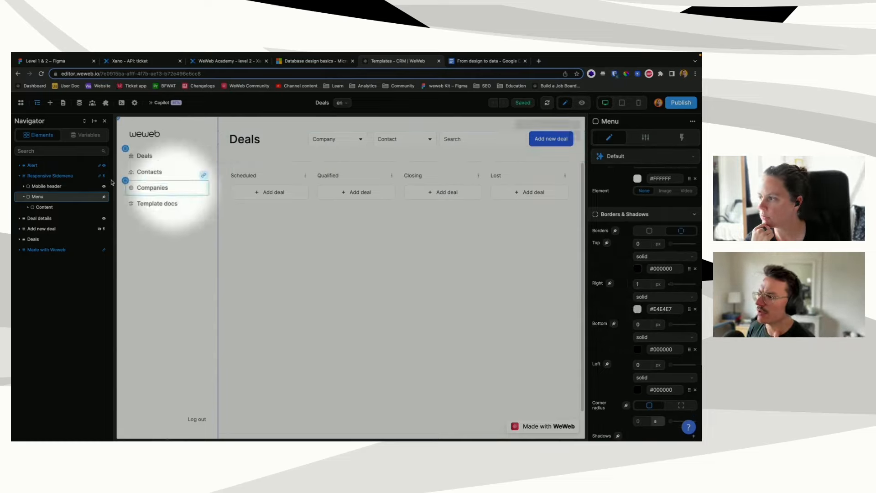
left_click(20, 167)
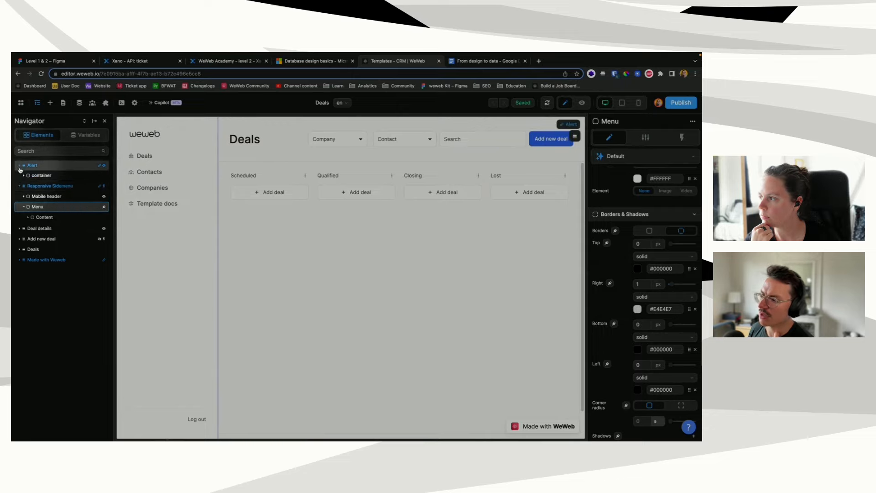
left_click(23, 175)
Step: Select the Alert's inner container, toggle its Z axis effect on and off, and focus Custom CSS
left_click(30, 166)
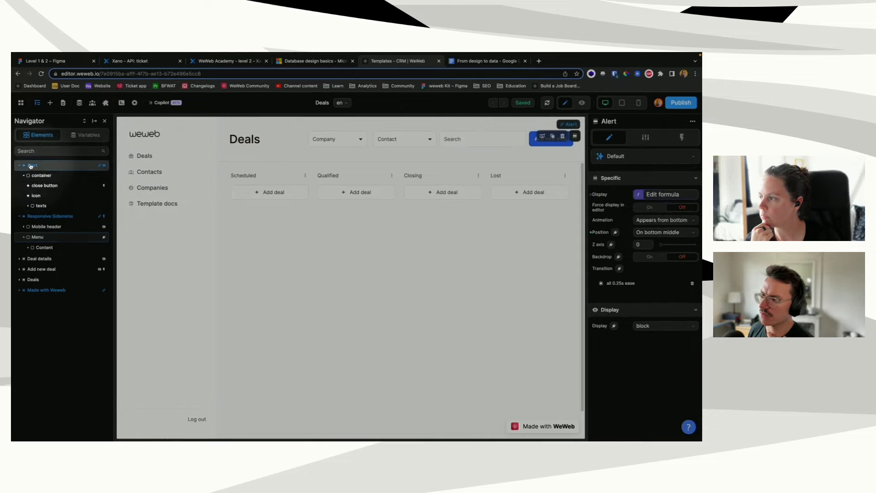
left_click(40, 175)
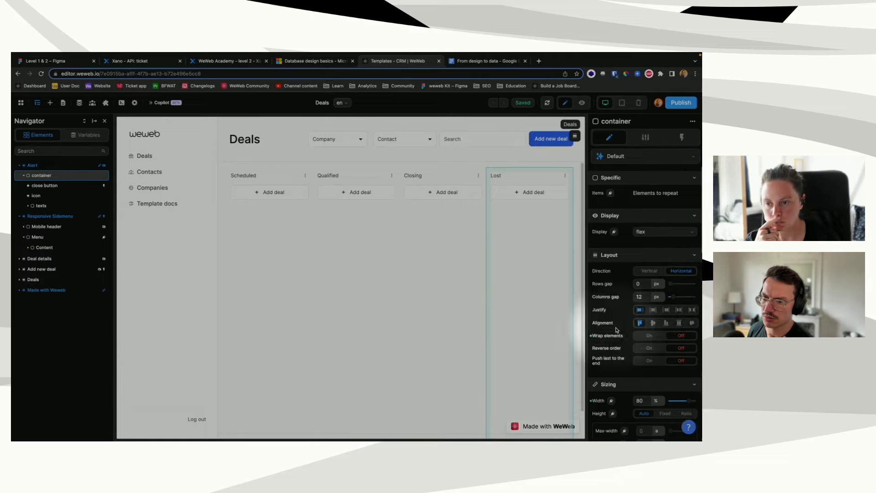
scroll(616, 330, "down", 5)
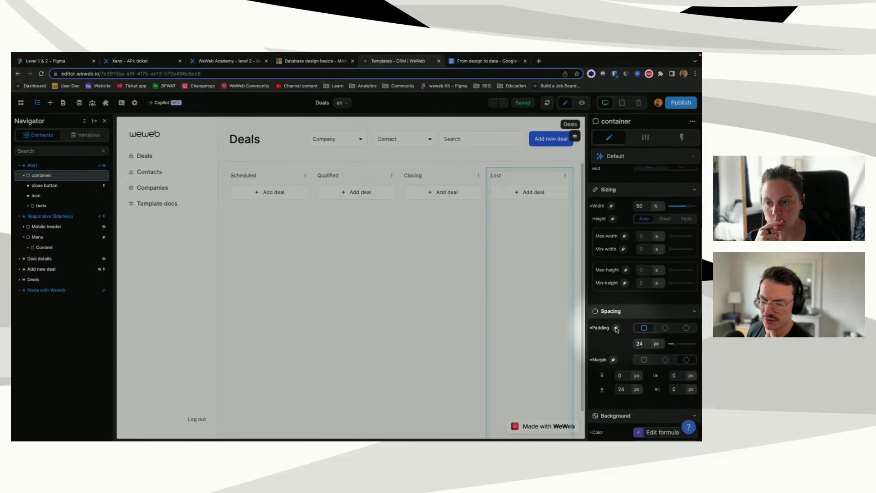
scroll(616, 329, "down", 5)
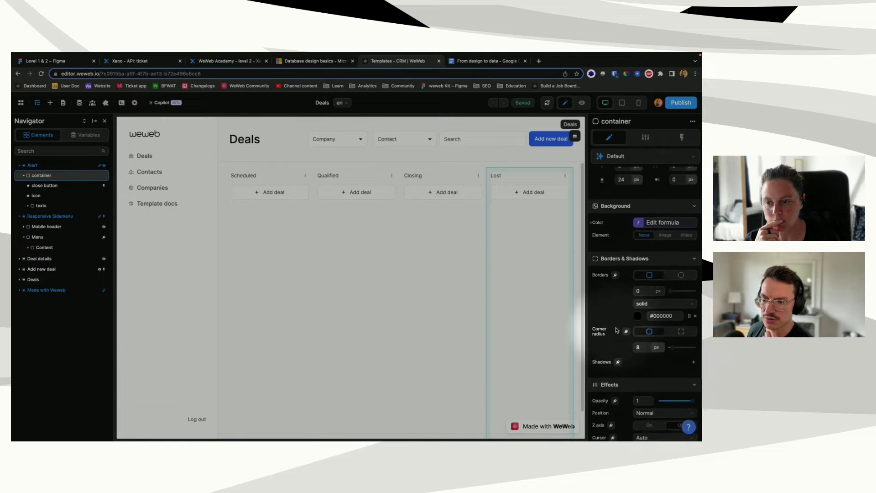
scroll(616, 329, "down", 5)
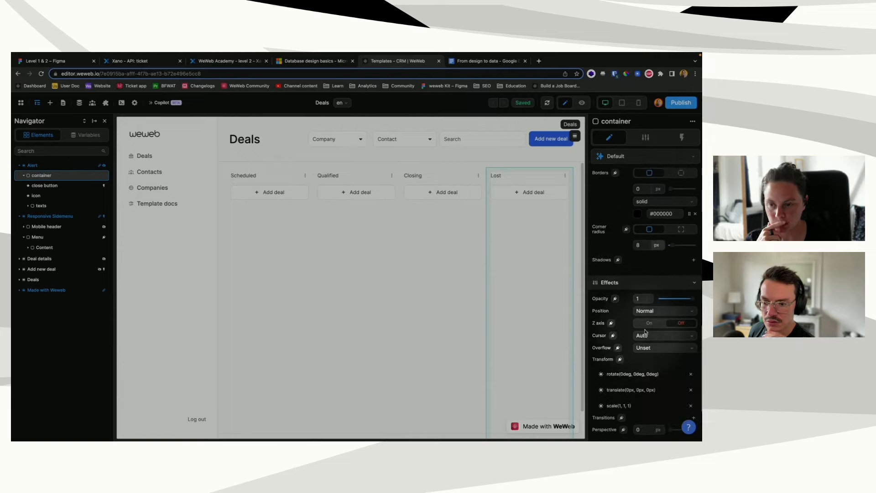
left_click(648, 323)
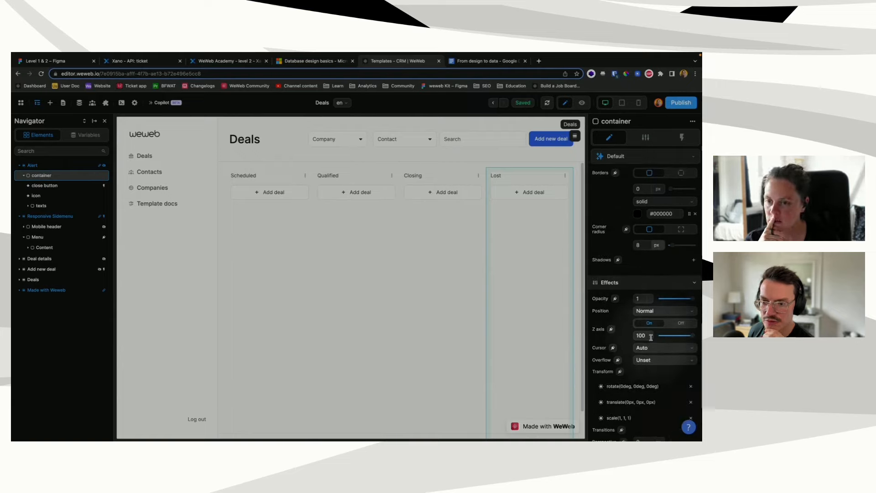
left_click(678, 323)
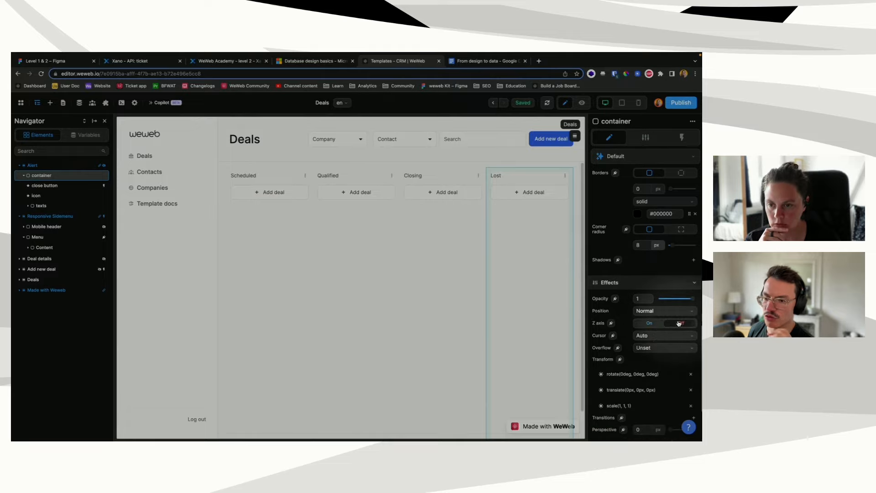
scroll(612, 359, "down", 3)
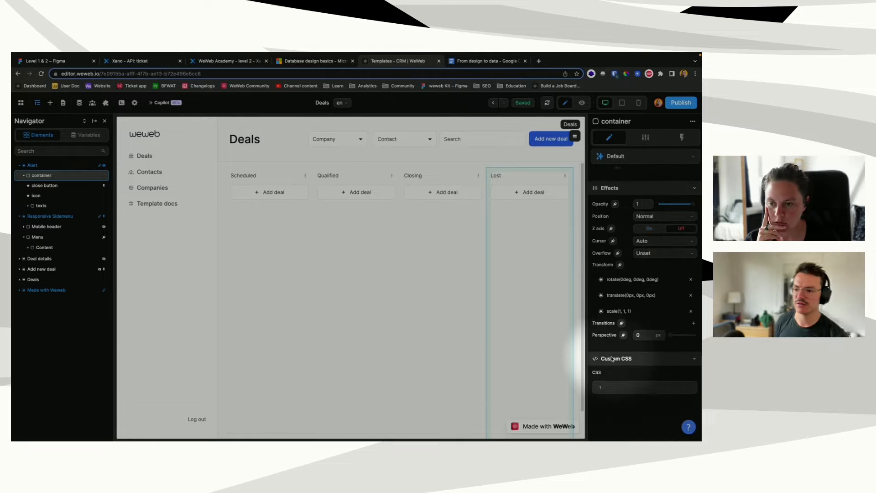
scroll(611, 359, "up", 4)
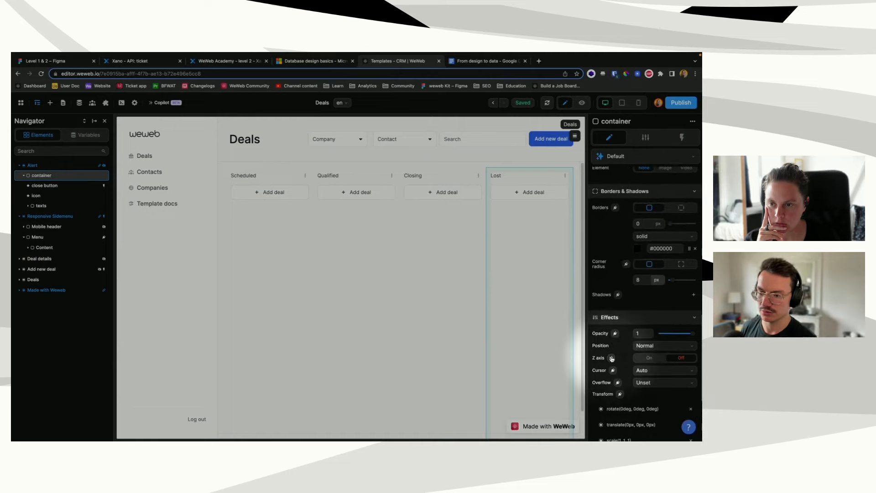
scroll(611, 359, "up", 6)
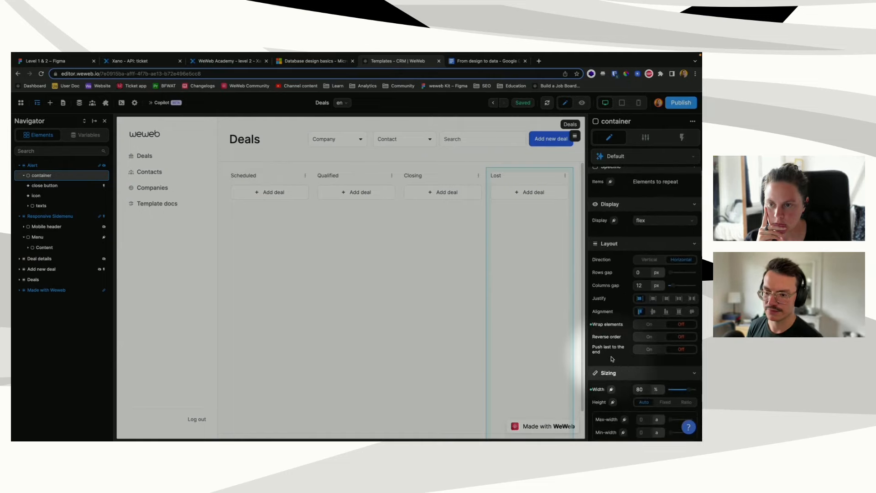
scroll(612, 358, "down", 8)
left_click(621, 384)
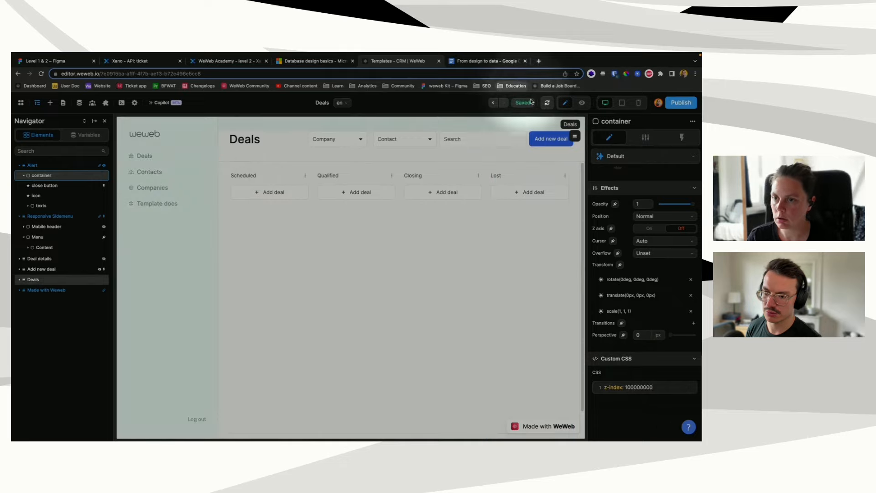
Step: End the custom CSS with ';', then preview and submit a test deal 'hzth' with description 'thtzh'
type(";")
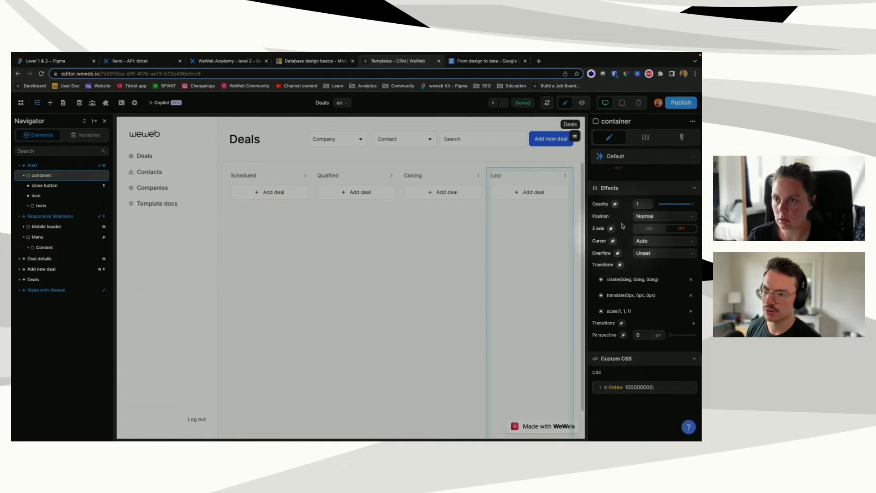
left_click(582, 104)
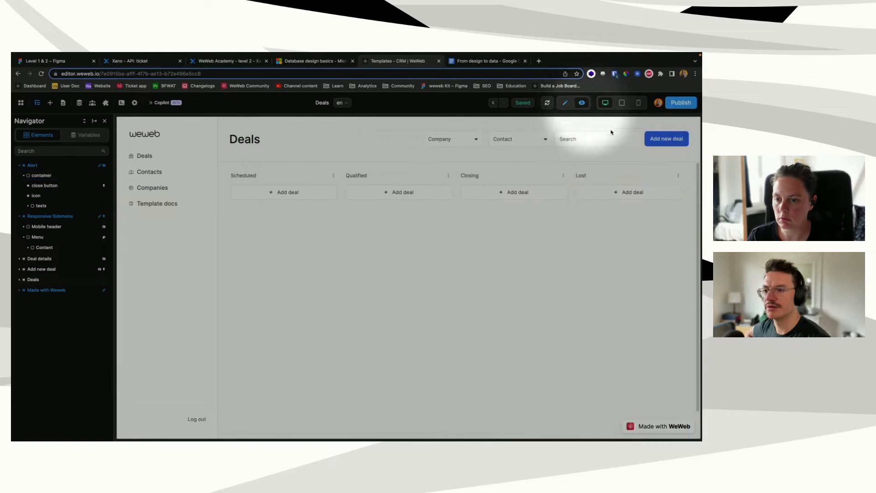
left_click(665, 138)
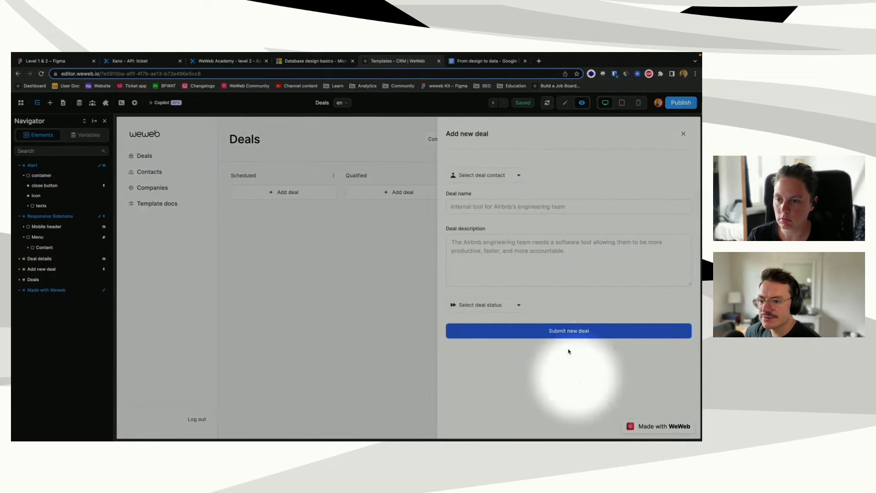
left_click(540, 265)
type("thtzh")
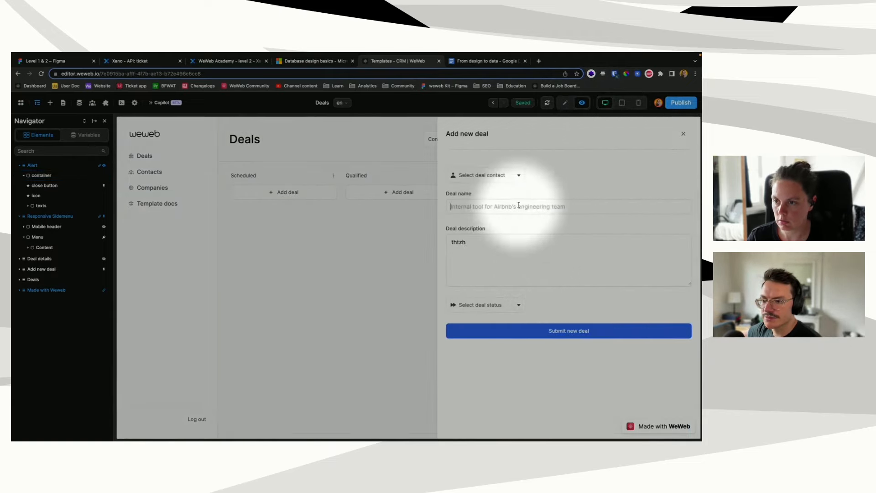
left_click(516, 206)
type("hzth")
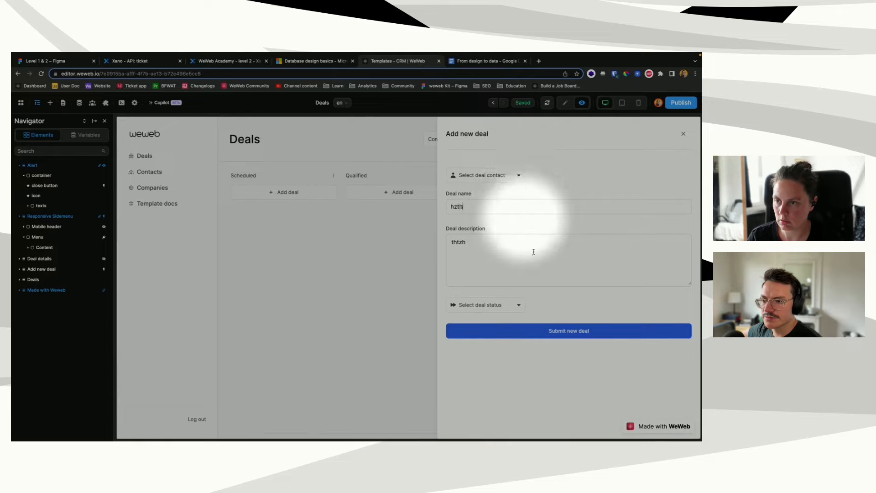
left_click(573, 330)
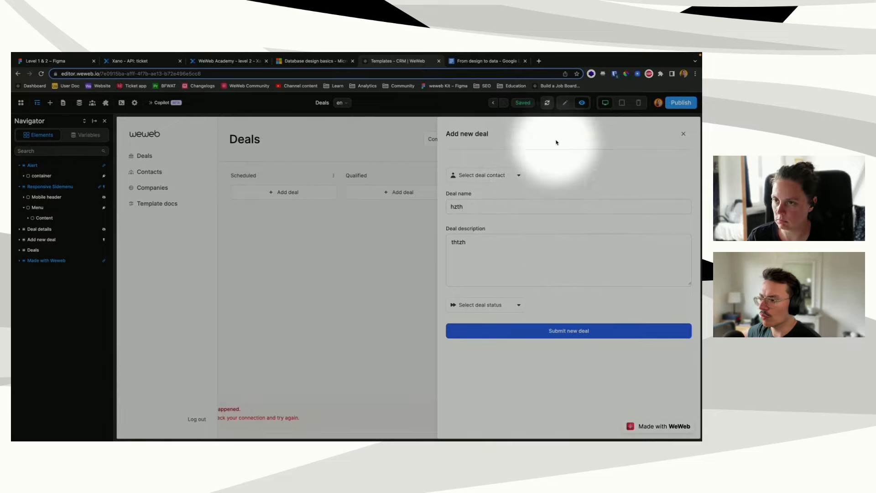
Step: Switch to the editor and back to preview, then close the Add new deal panel
left_click(565, 102)
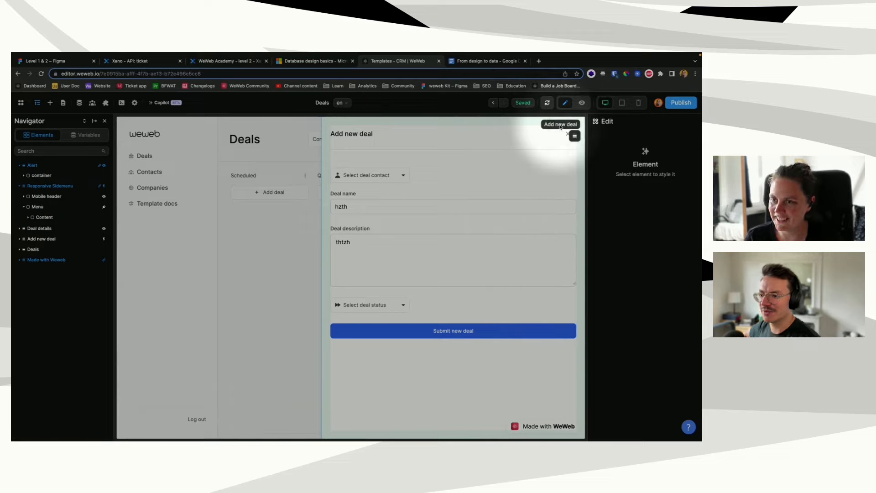
left_click(582, 103)
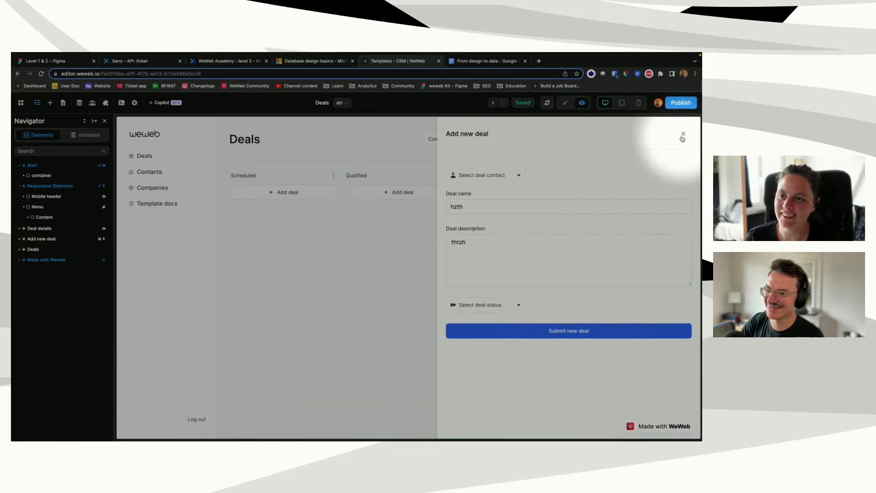
left_click(683, 134)
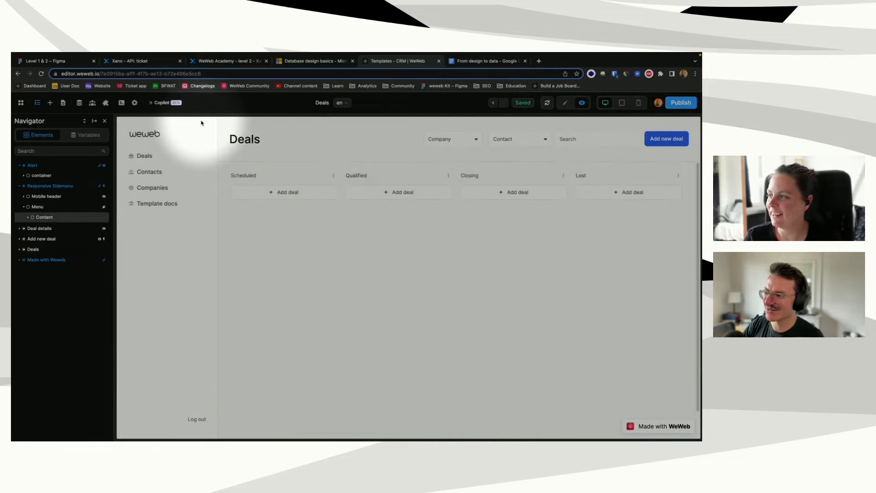
Step: Delete the Alert container's 'z-index: 100000000;' custom CSS so the field is empty
left_click(32, 168)
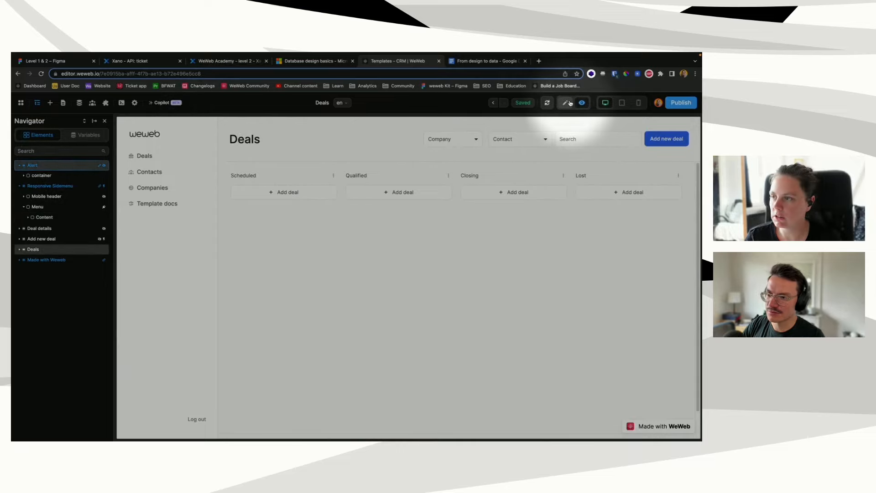
left_click(42, 175)
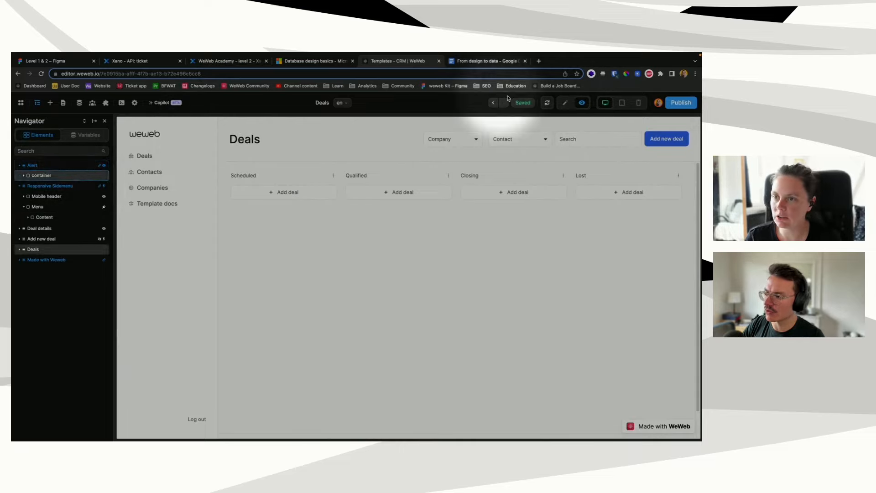
left_click(566, 103)
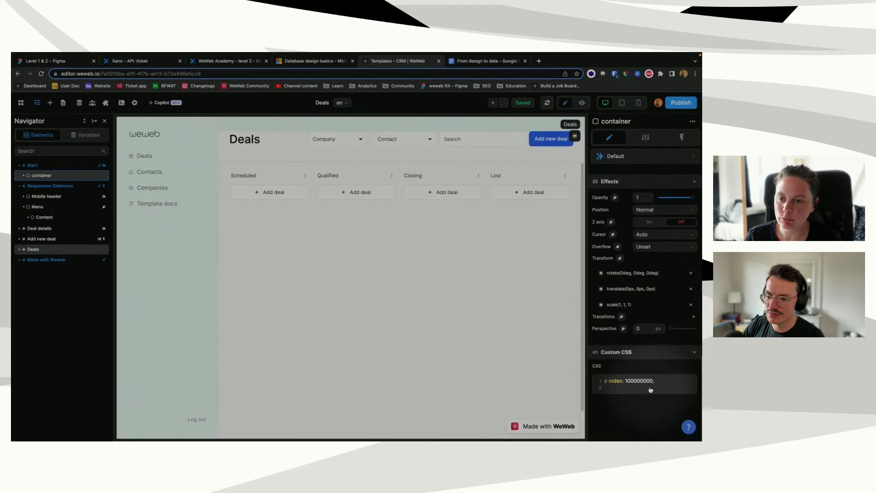
key("super+a")
key("BackSpace")
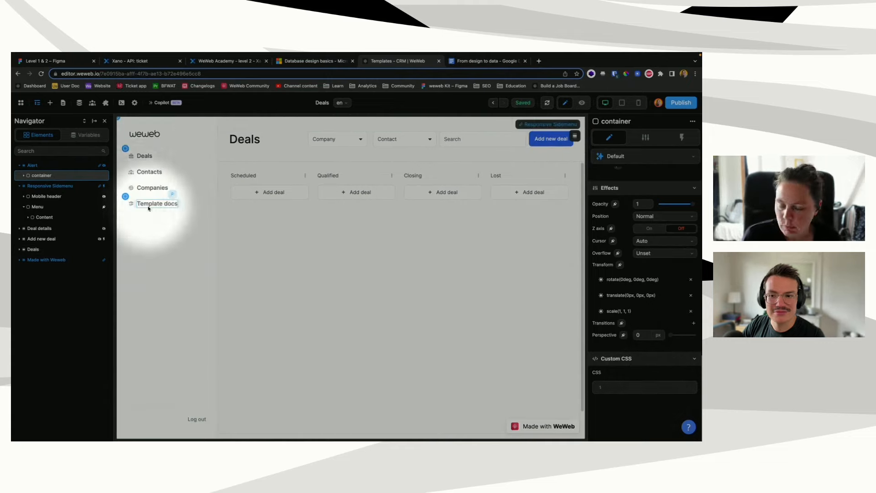
left_click(510, 333)
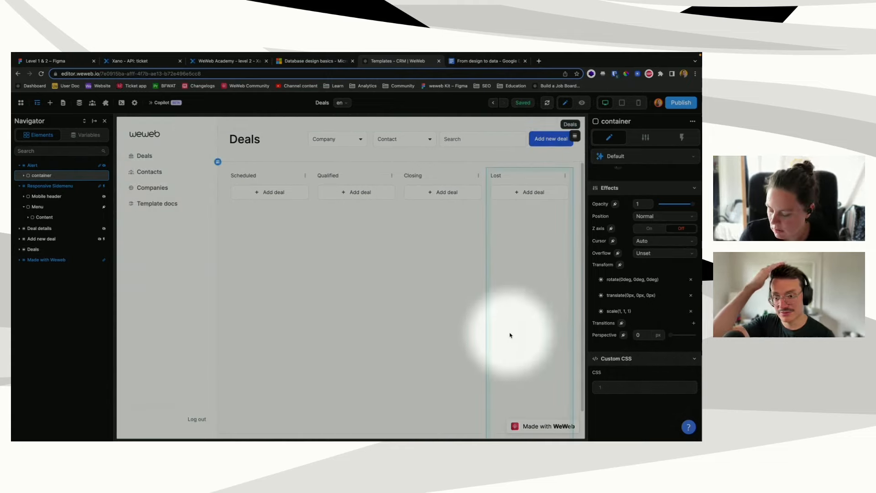